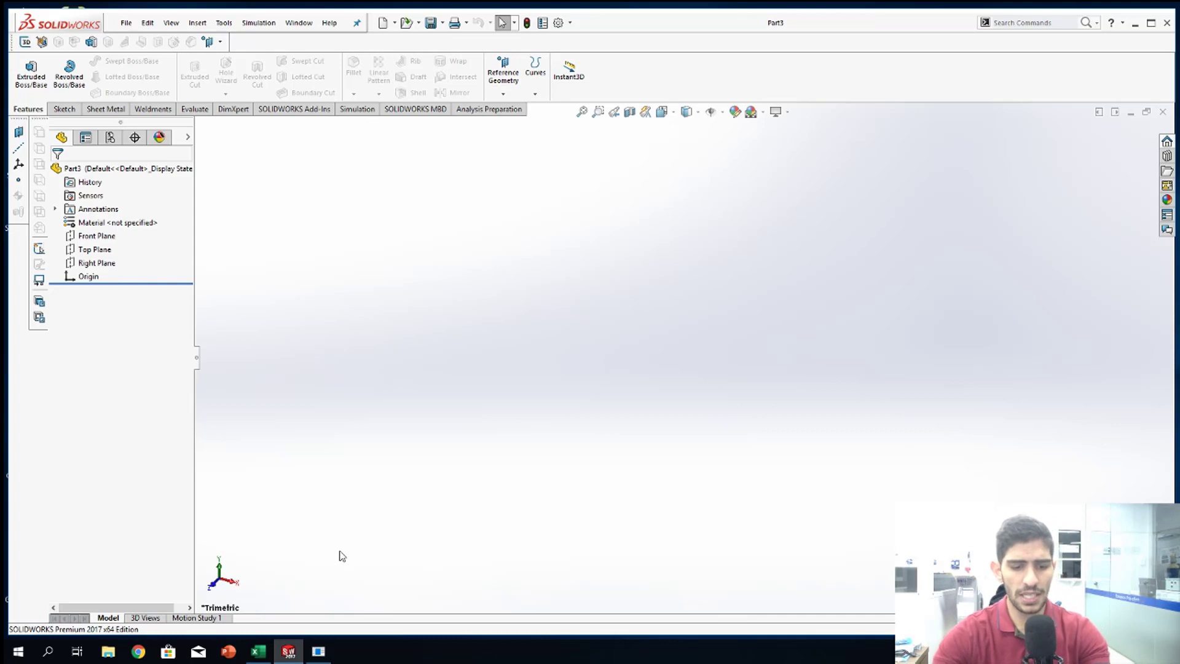
Step: Start a sketch on the Front Plane and orient the view to Front
{"action": "left_click", "coordinate": [63, 109]}
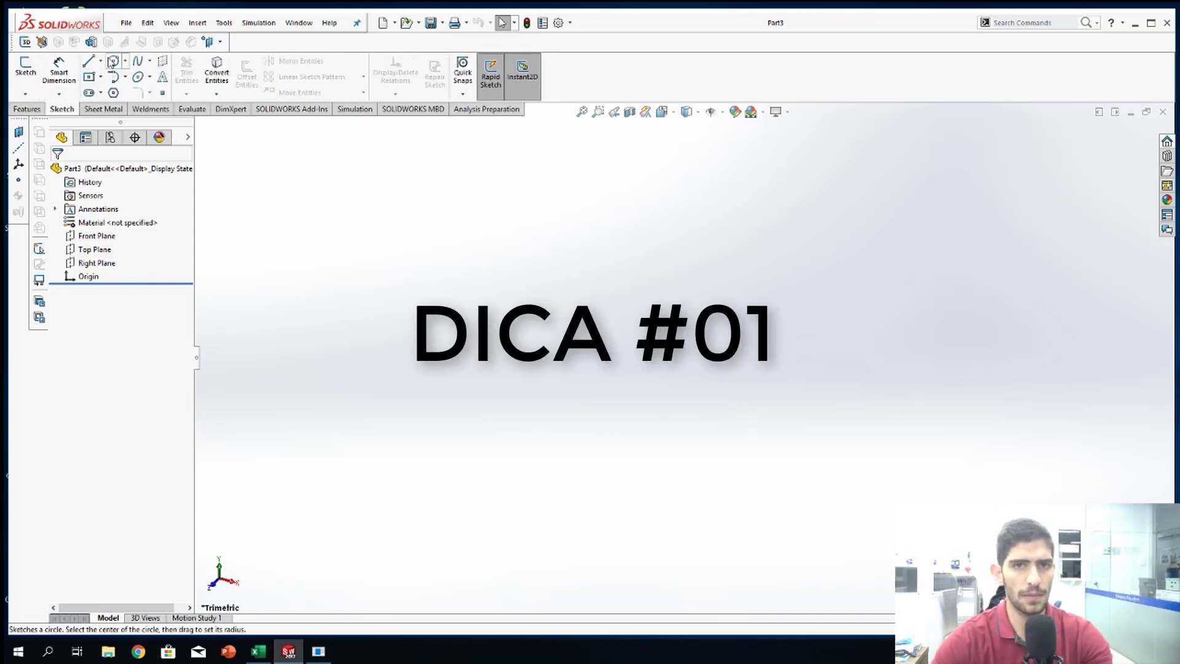
{"action": "left_click", "coordinate": [112, 62]}
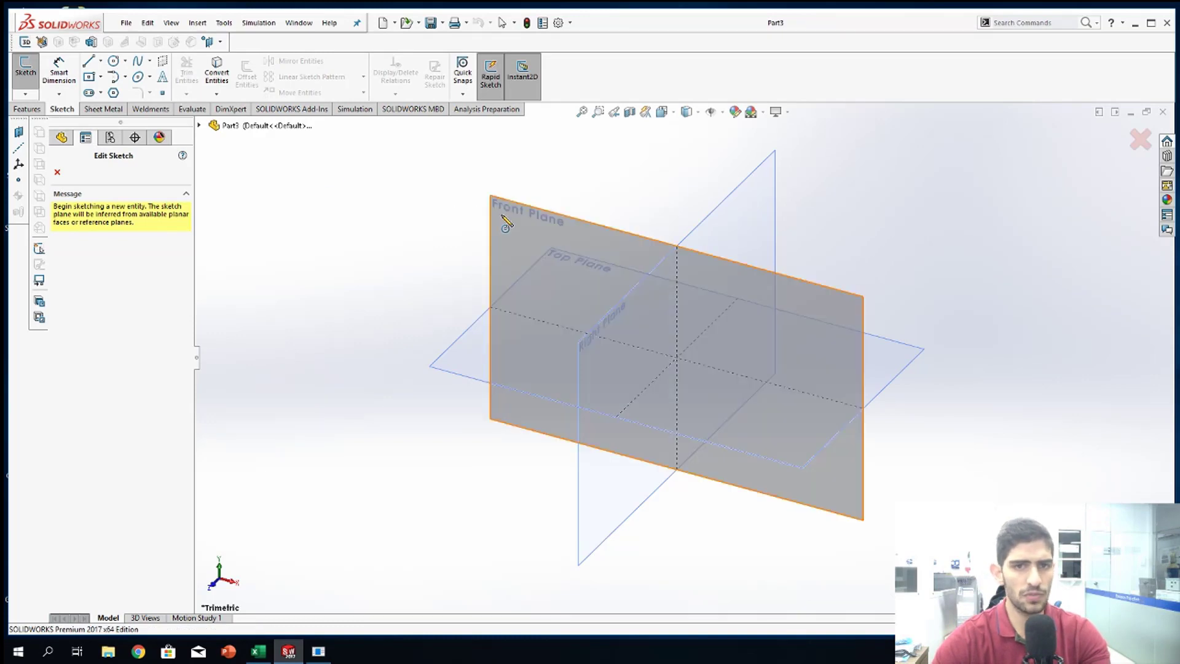
{"action": "left_click", "coordinate": [519, 214]}
{"action": "left_click", "coordinate": [518, 209]}
{"action": "key", "text": "Escape"}
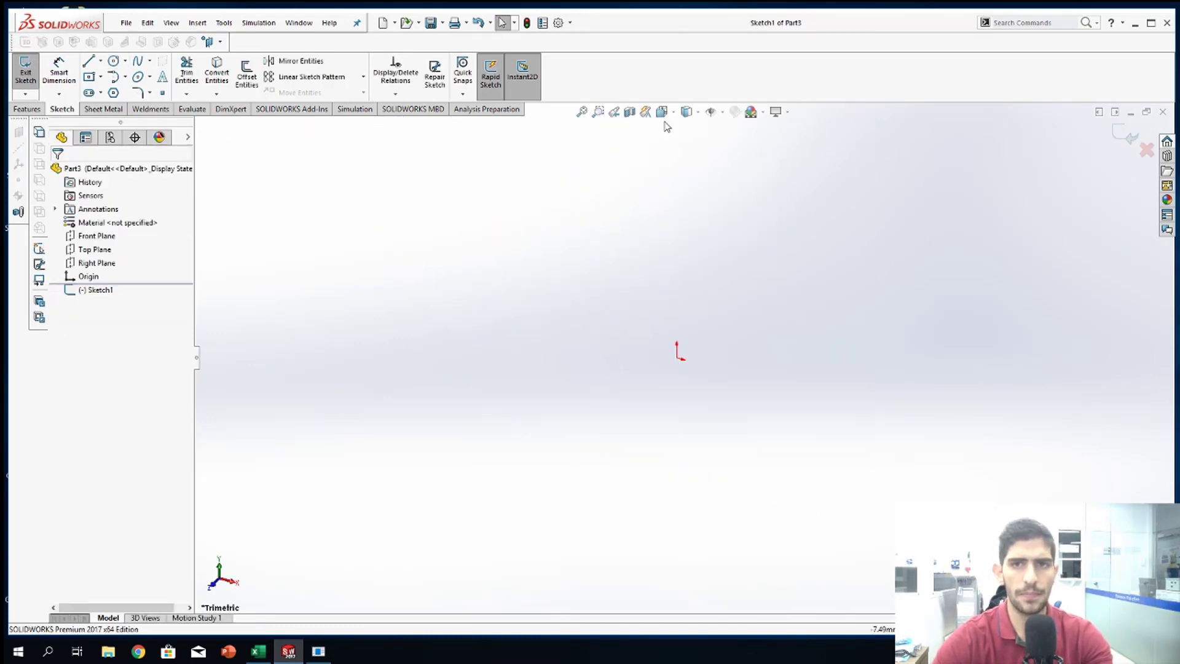
{"action": "left_click", "coordinate": [664, 114]}
{"action": "left_click", "coordinate": [633, 354]}
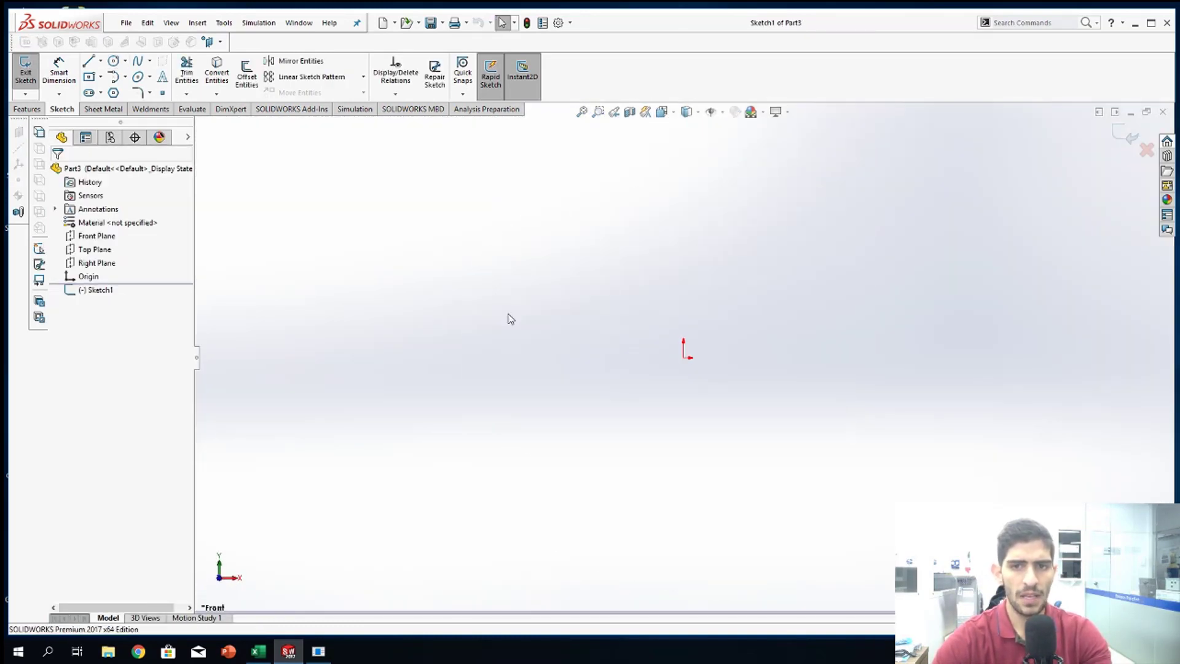
Step: Sketch two concentric circles centred on the origin, with radii of about 97 mm and 76 mm
{"action": "left_click", "coordinate": [113, 61]}
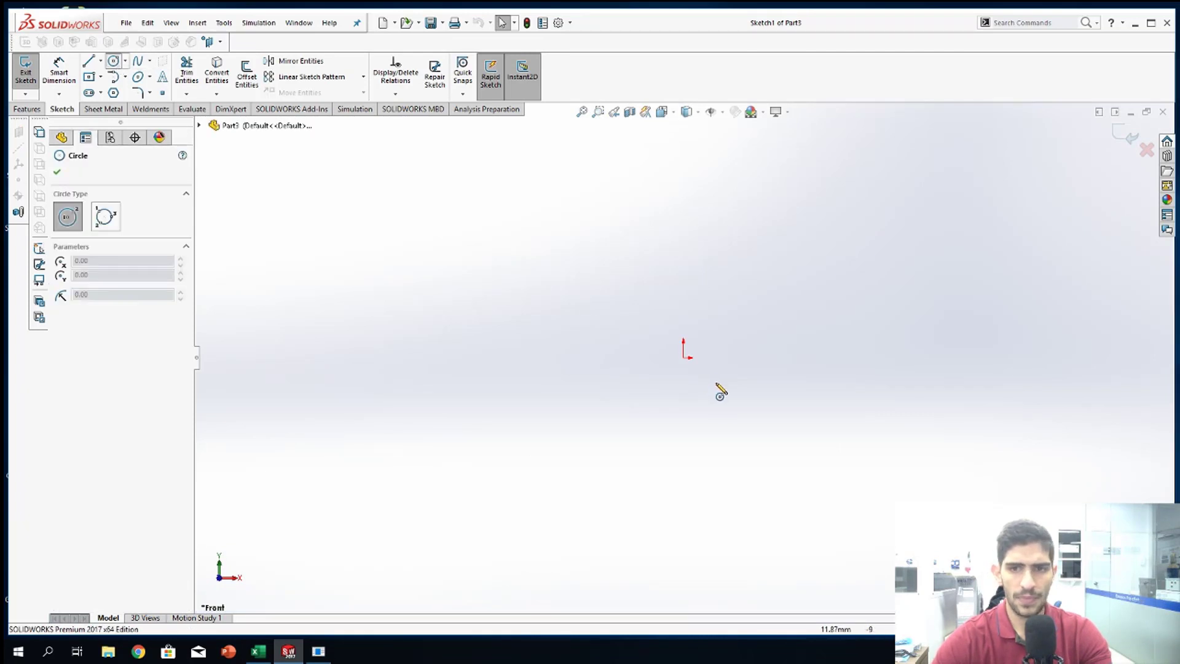
{"action": "left_click", "coordinate": [684, 357]}
{"action": "left_click", "coordinate": [478, 324]}
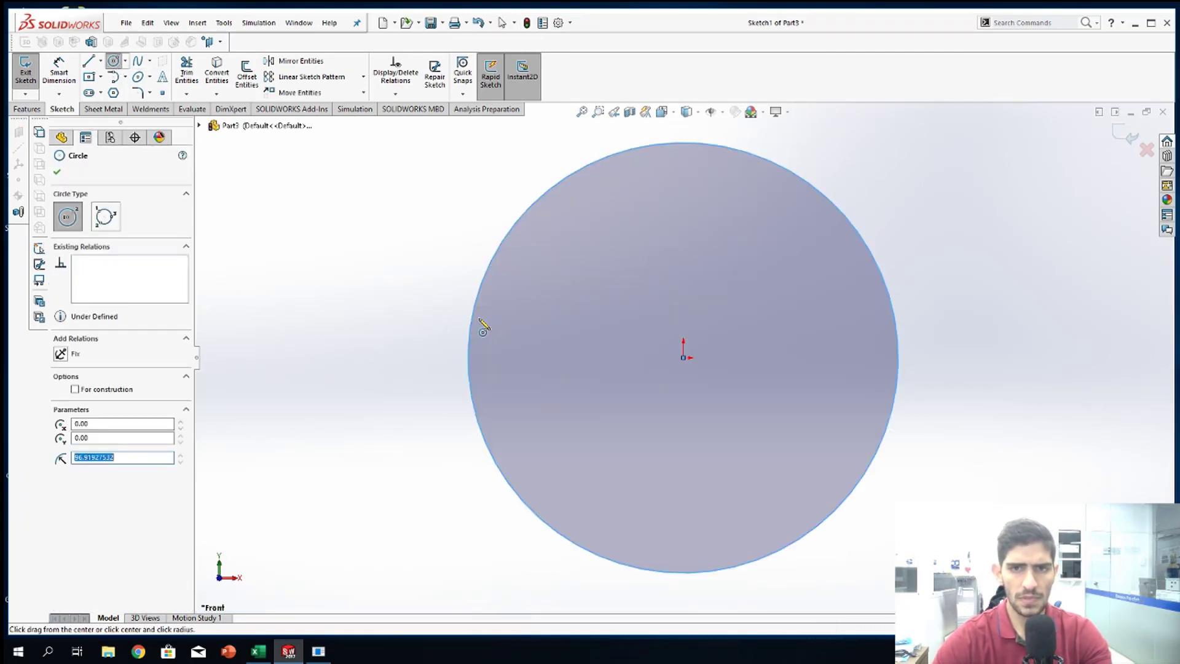
{"action": "left_click", "coordinate": [684, 357]}
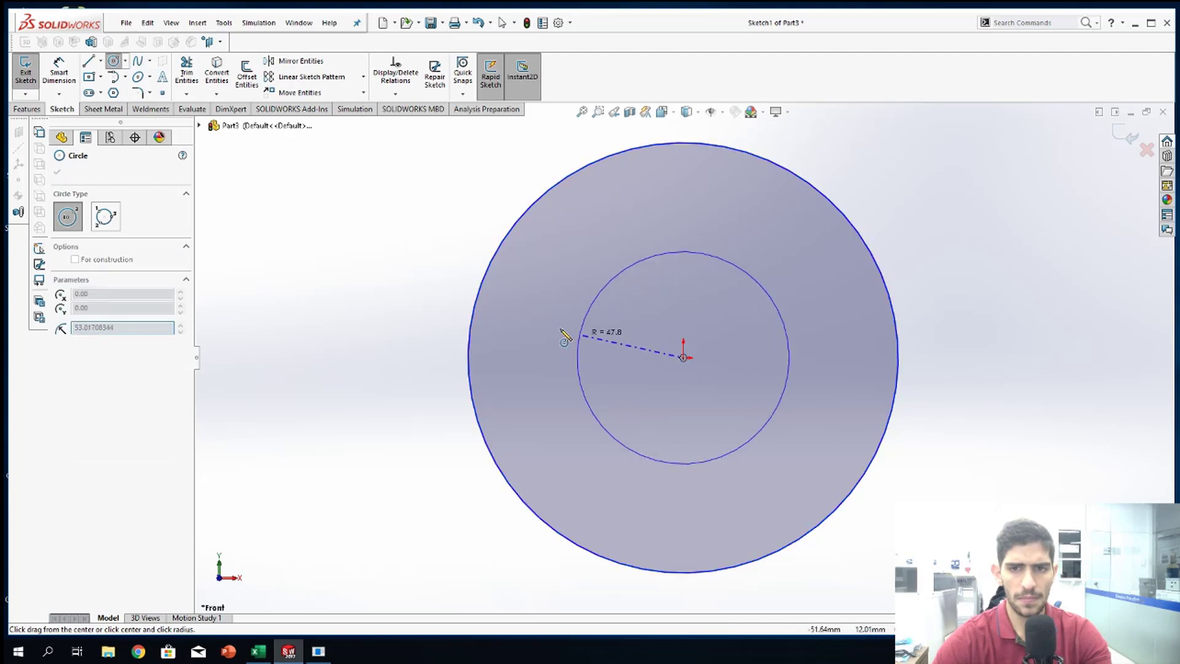
{"action": "left_click", "coordinate": [527, 321]}
{"action": "key", "text": "Escape"}
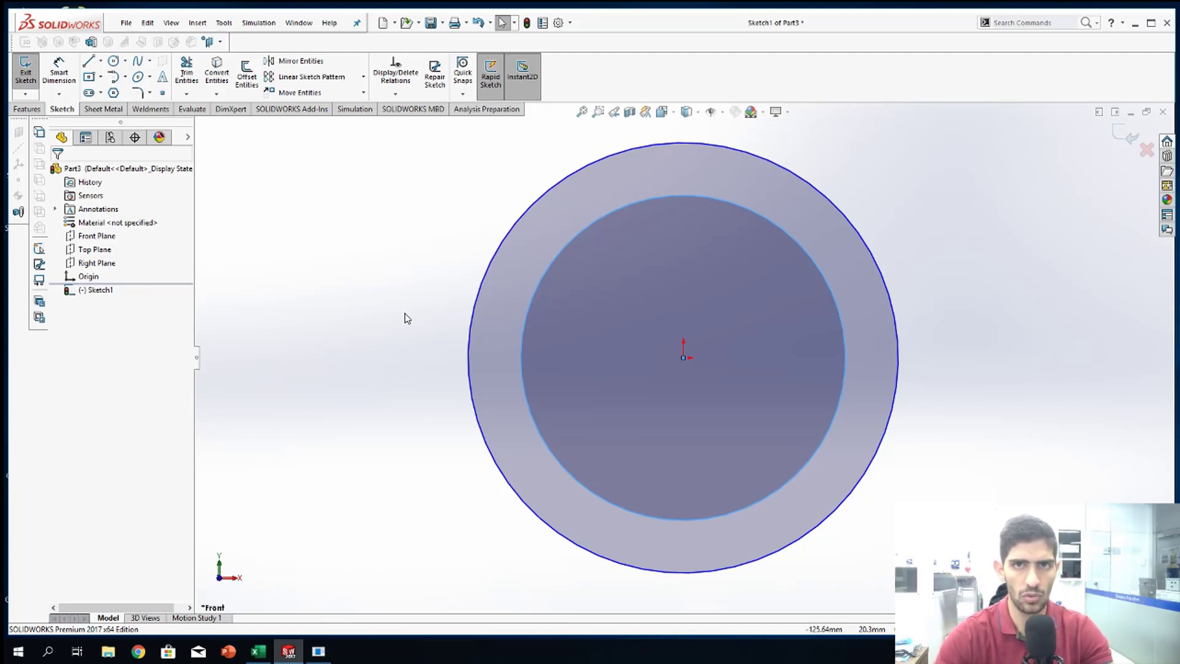
{"action": "left_click", "coordinate": [404, 317]}
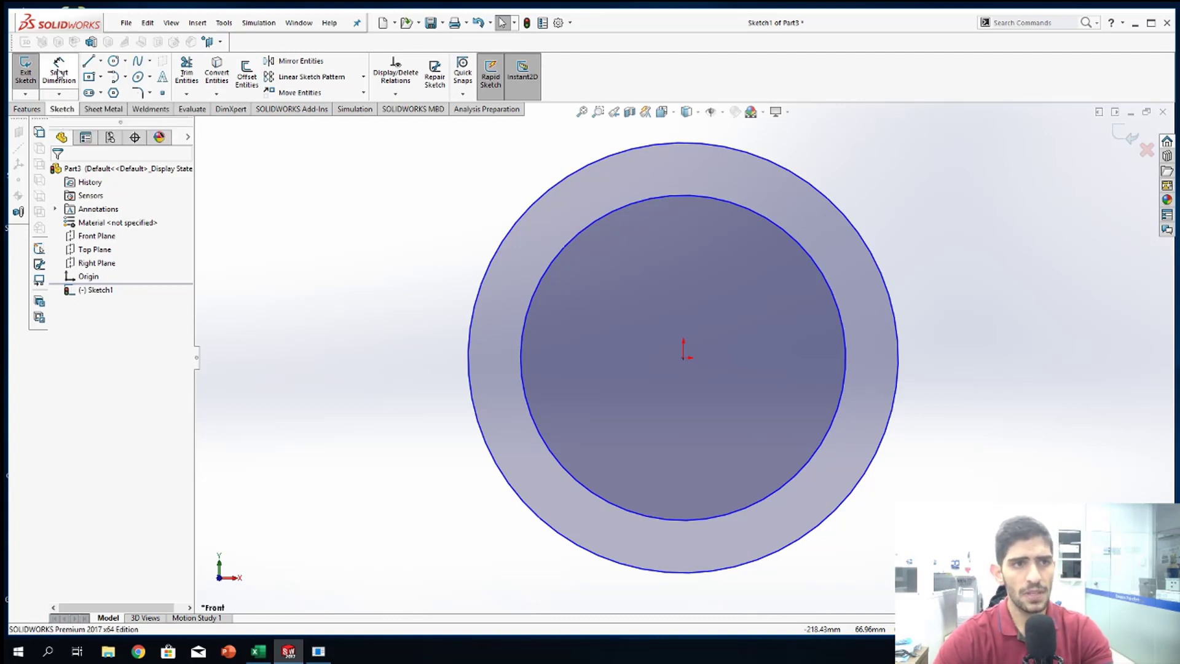
Step: Dimension the outer circle's diameter with Smart Dimension and set it to 200 mm
{"action": "left_click", "coordinate": [58, 74]}
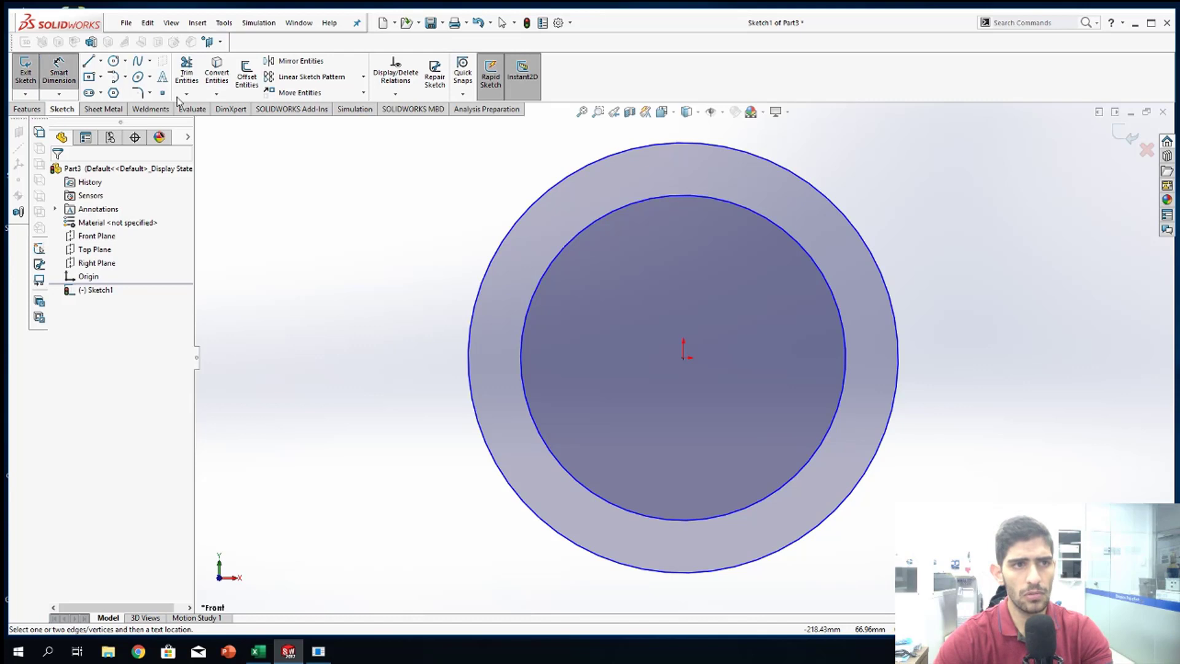
{"action": "left_click", "coordinate": [516, 224]}
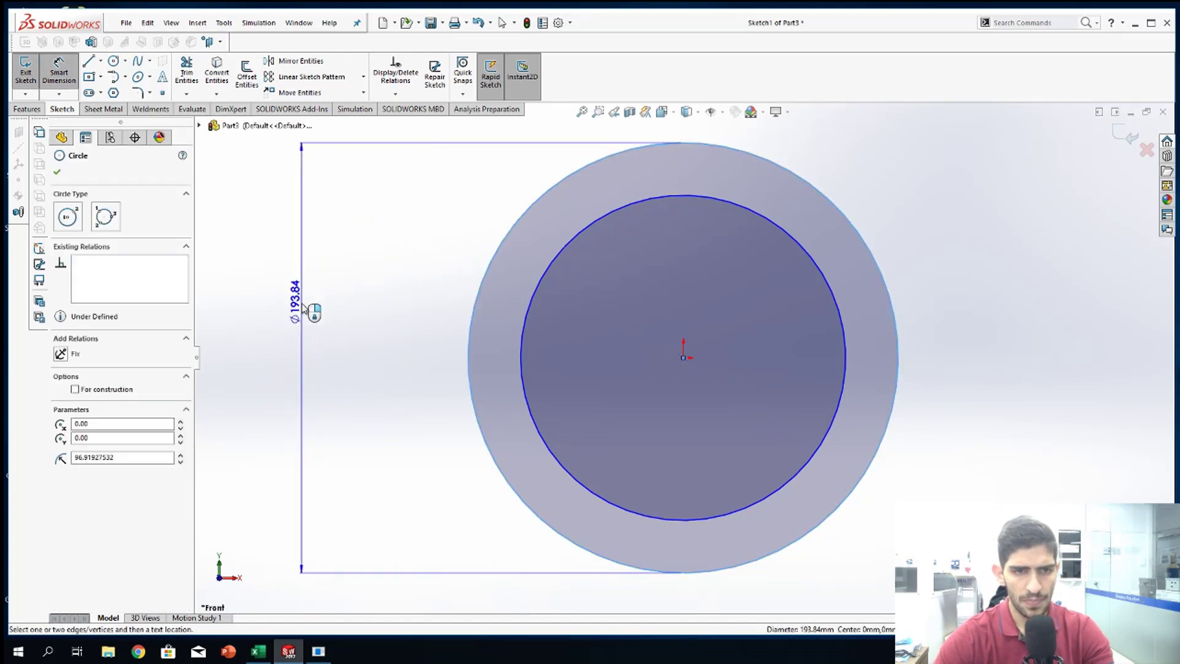
{"action": "left_click", "coordinate": [305, 307]}
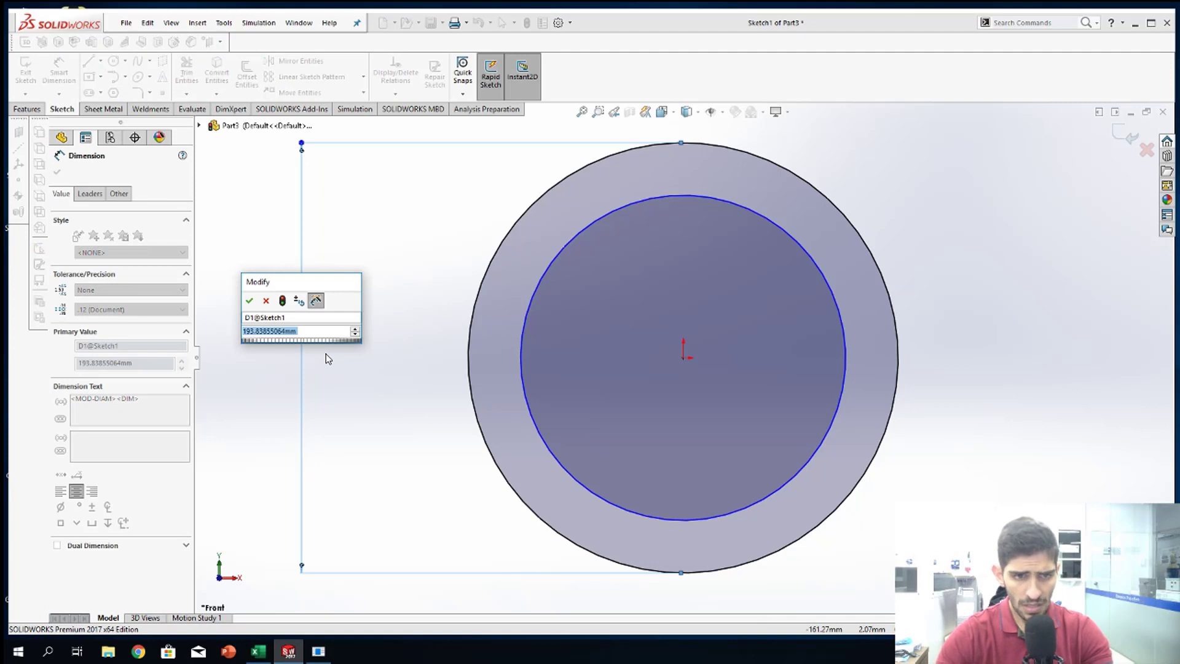
{"action": "type", "text": "200"}
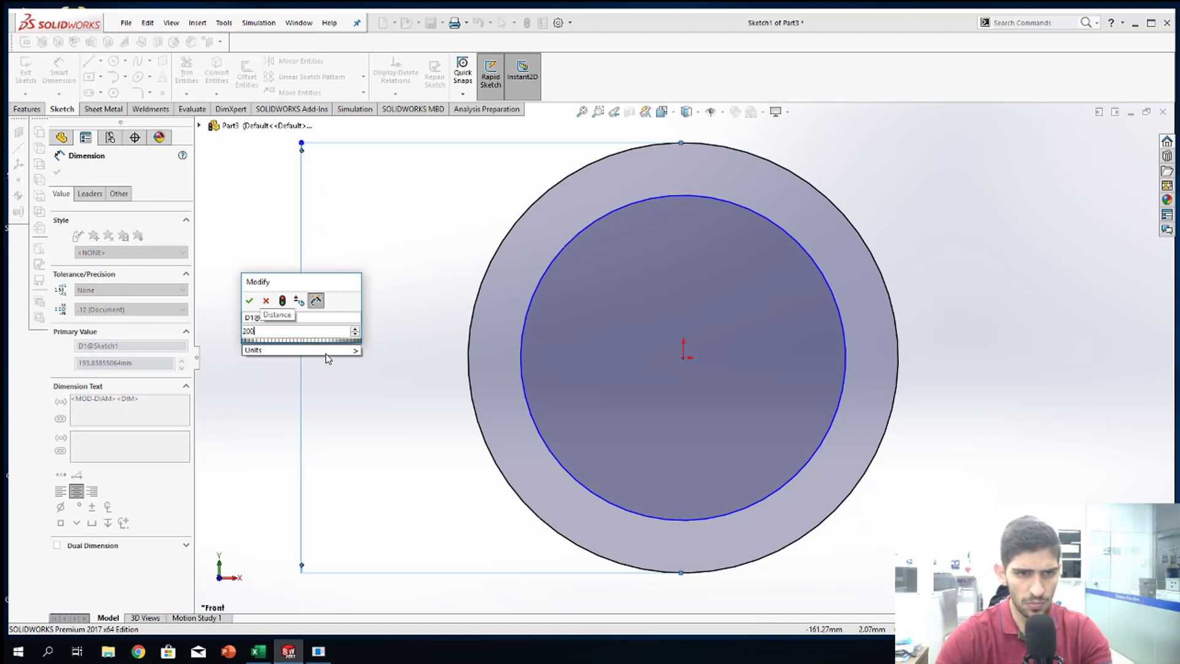
{"action": "key", "text": "Return"}
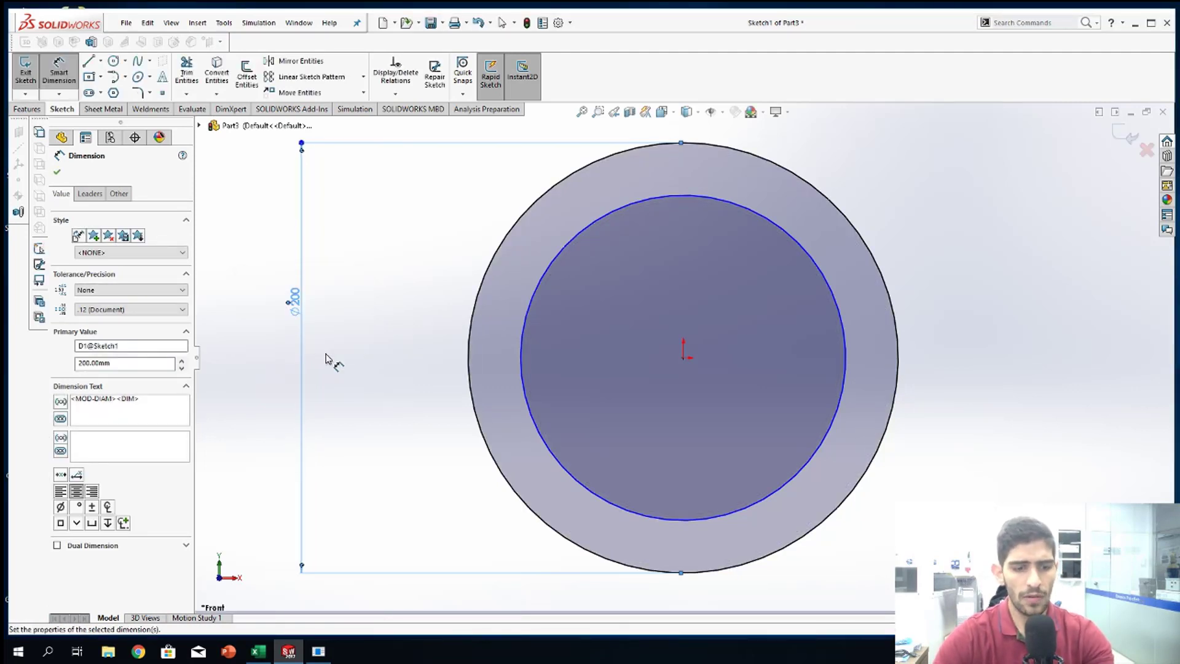
{"action": "key", "text": "Escape"}
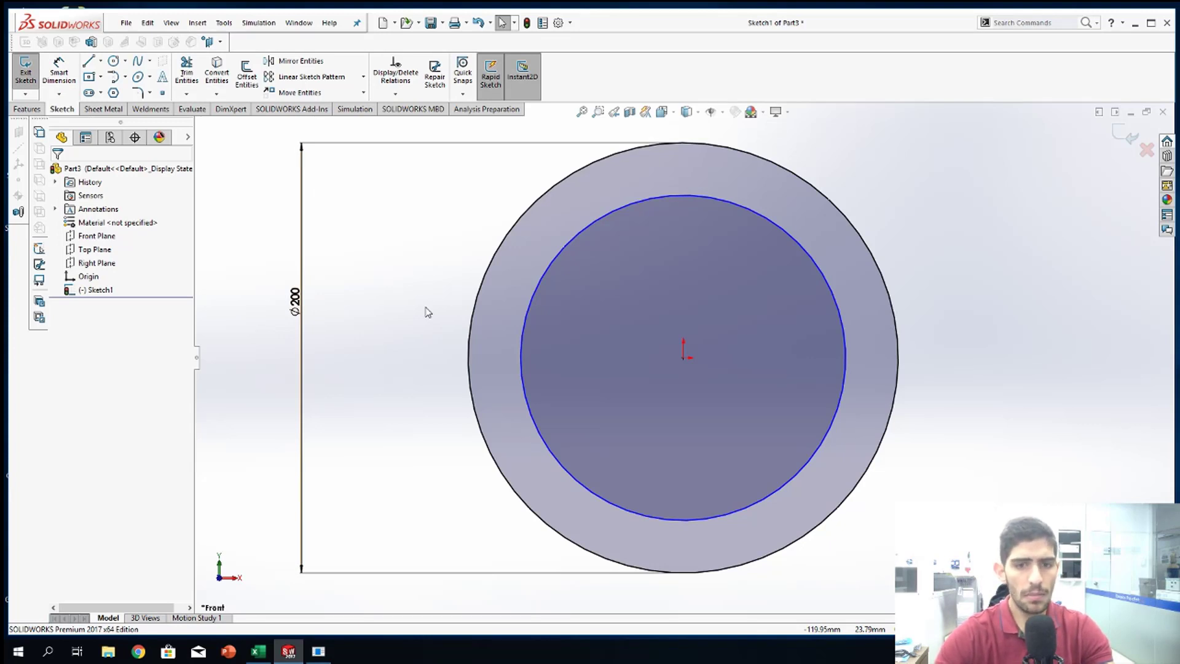
Step: Dimension the inner circle's diameter and set it to 150 mm
{"action": "key", "text": "Return"}
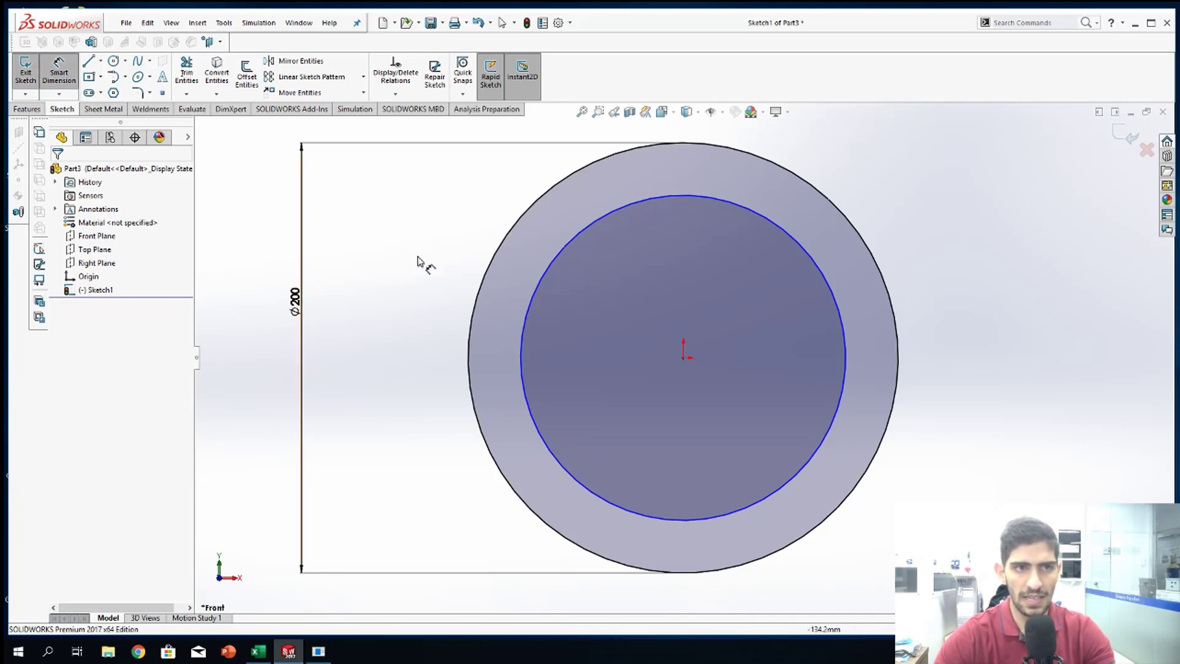
{"action": "left_click", "coordinate": [531, 306]}
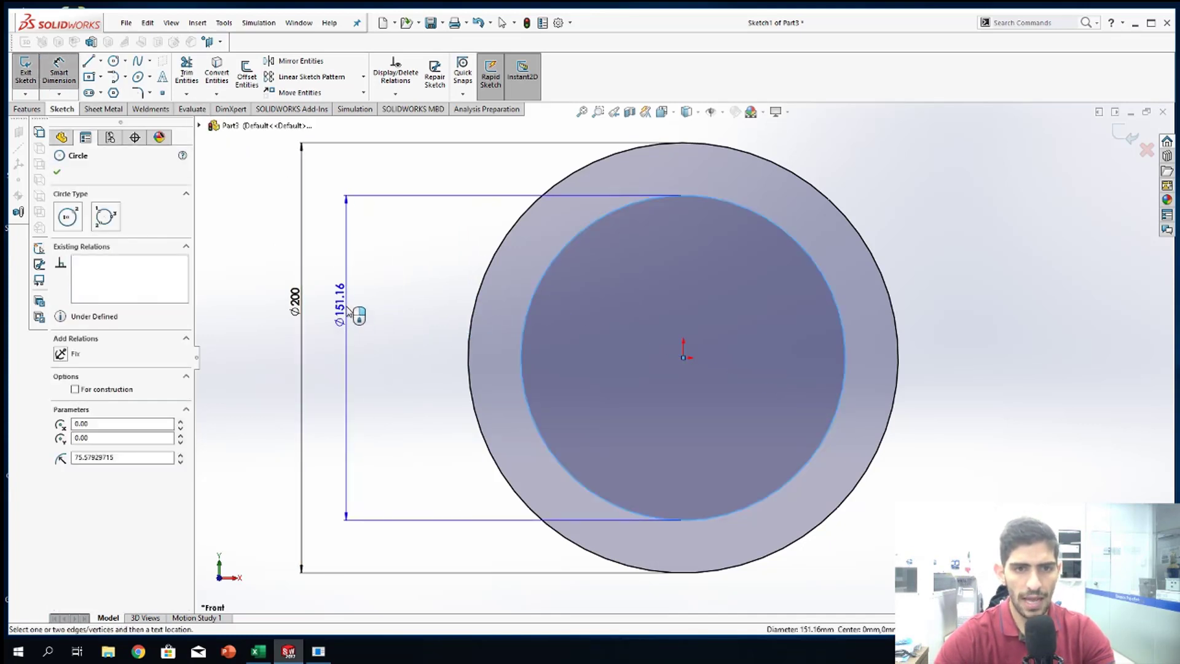
{"action": "left_click", "coordinate": [344, 311]}
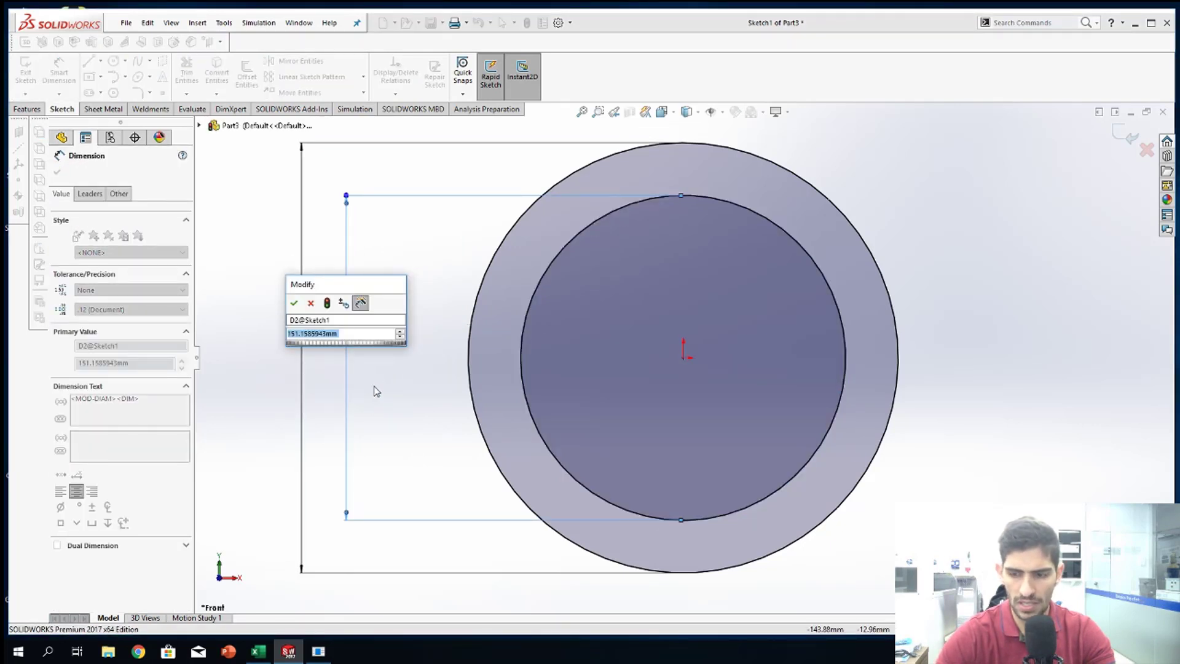
{"action": "type", "text": "150"}
{"action": "key", "text": "Return"}
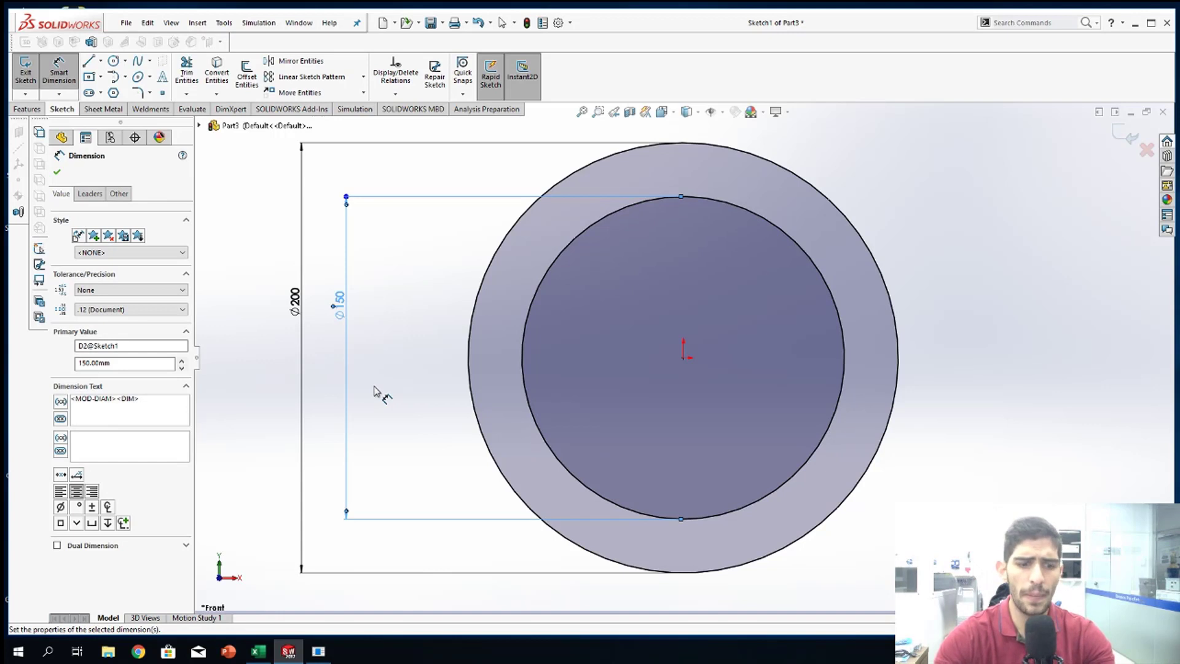
{"action": "key", "text": "Escape"}
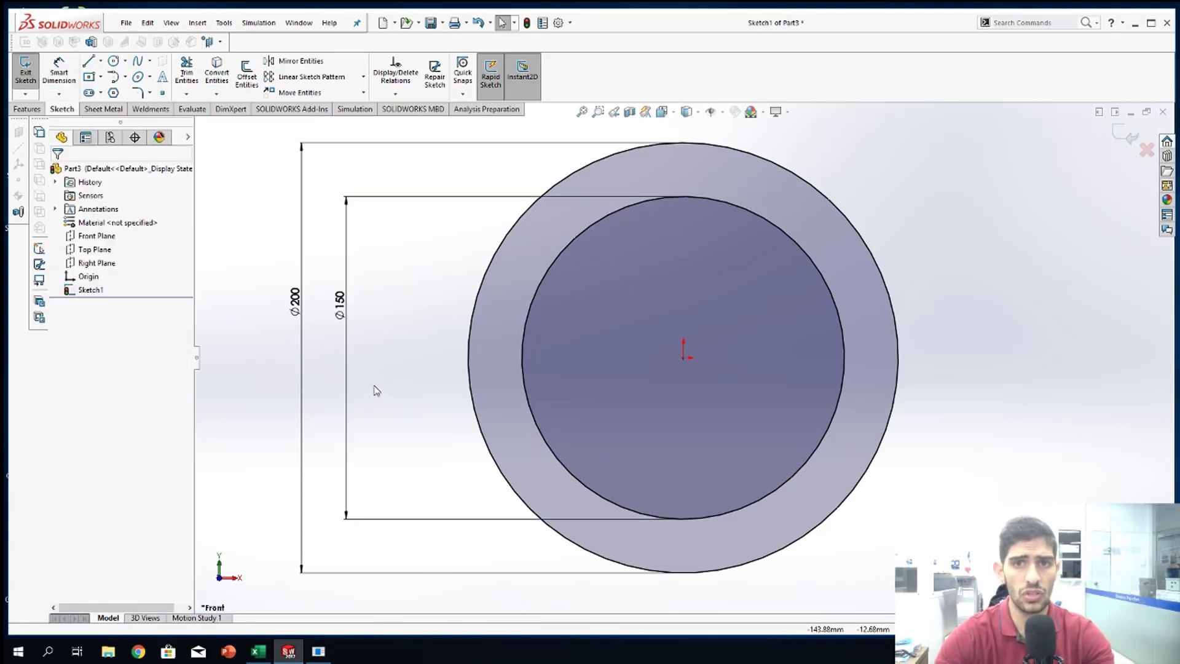
{"action": "key", "text": "z"}
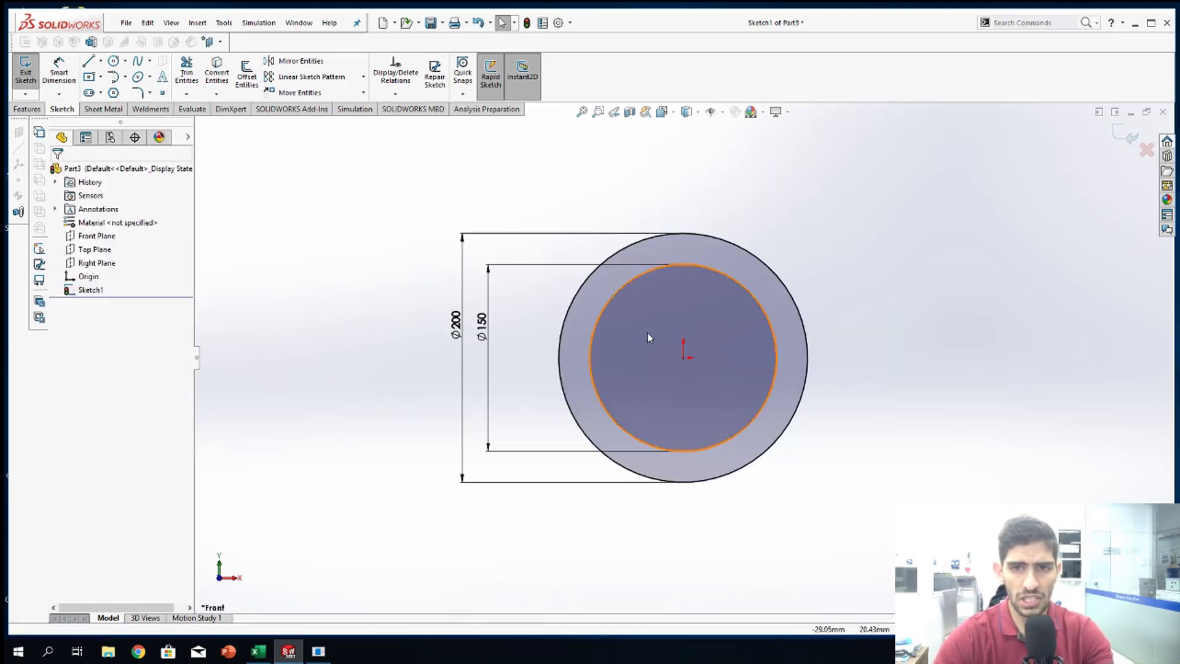
{"action": "scroll", "coordinate": [648, 333], "scroll_direction": "down", "scroll_amount": 2}
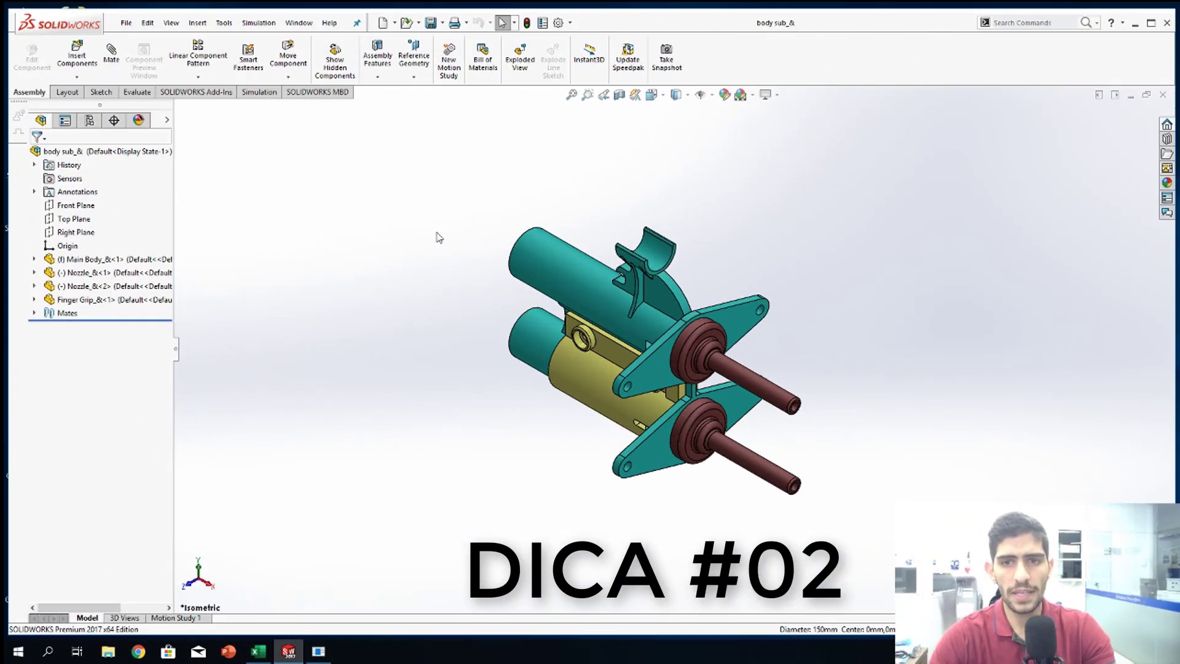
Step: Open the Main Body component of the body sub_& assembly as a separate part
{"action": "left_click", "coordinate": [664, 97]}
{"action": "left_click", "coordinate": [620, 402]}
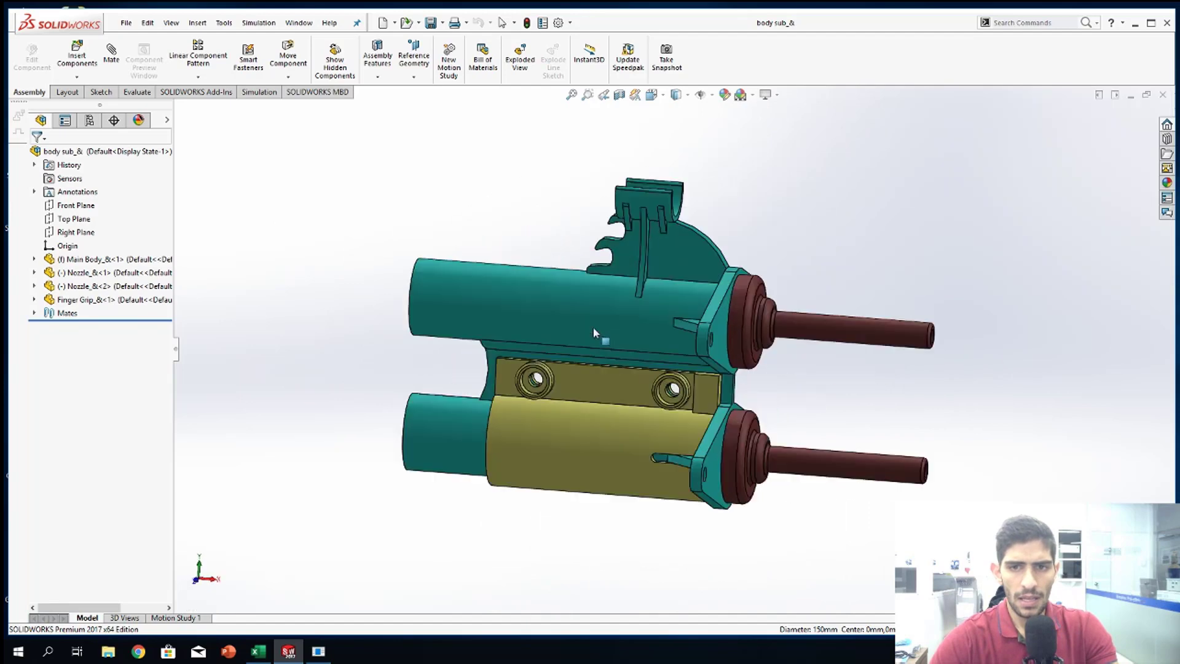
{"action": "right_click", "coordinate": [587, 315]}
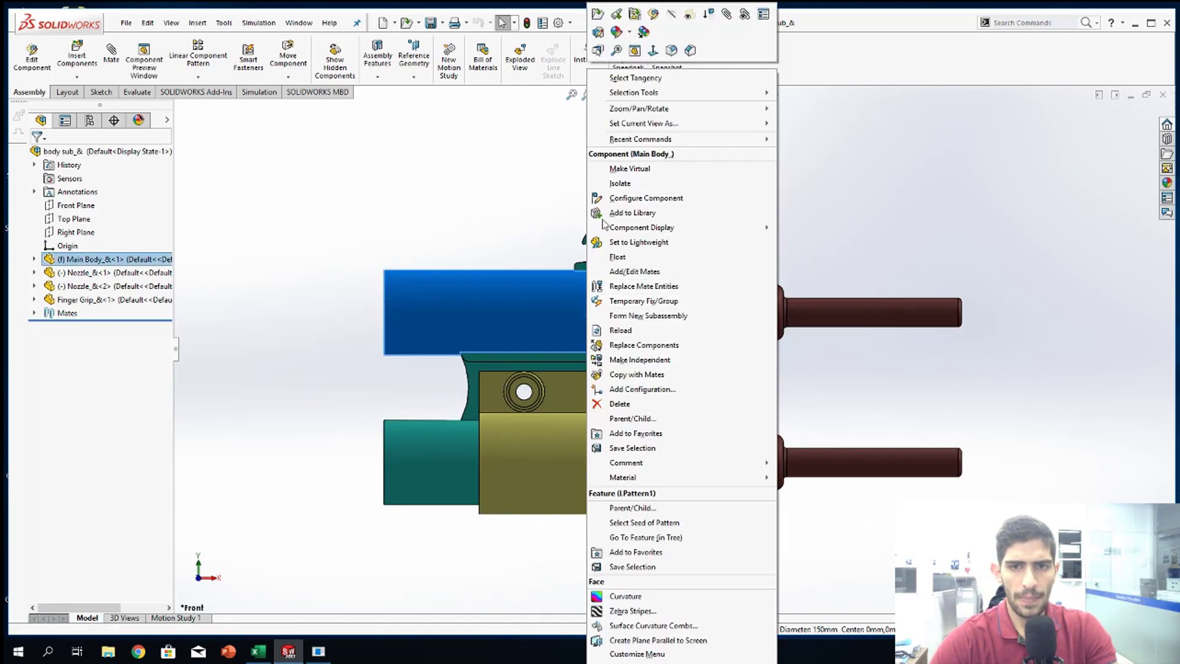
{"action": "left_click", "coordinate": [598, 14]}
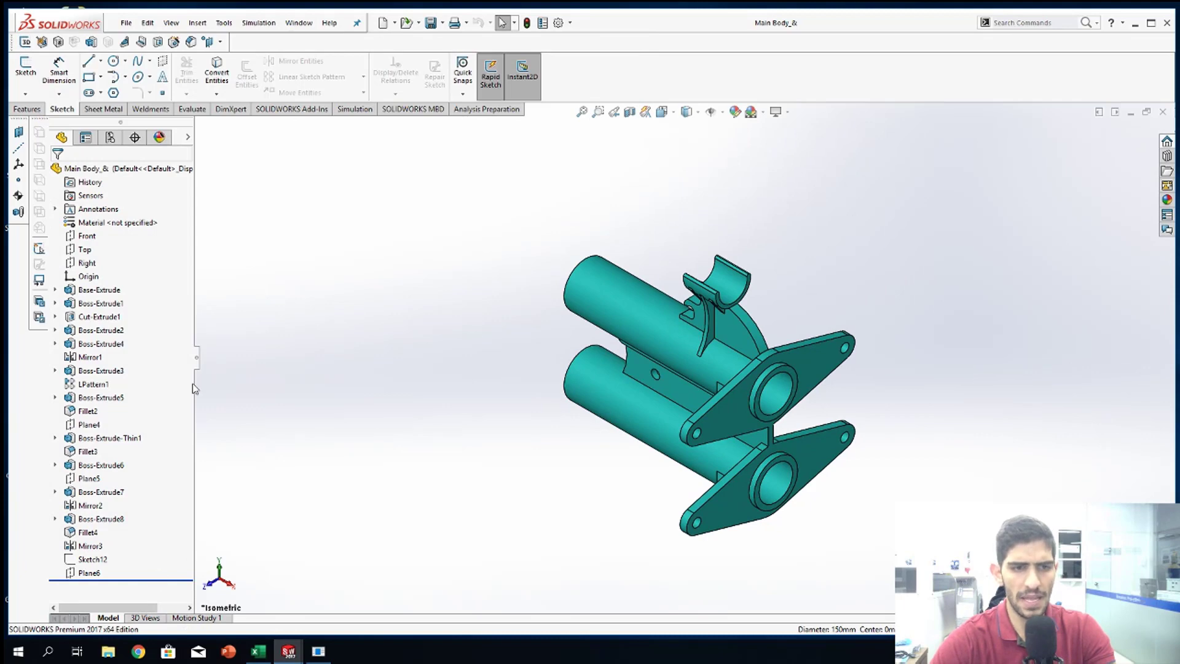
Step: View the Main Body part from the front, temporarily hiding the feature tree
{"action": "left_click", "coordinate": [197, 366]}
{"action": "left_click", "coordinate": [590, 125]}
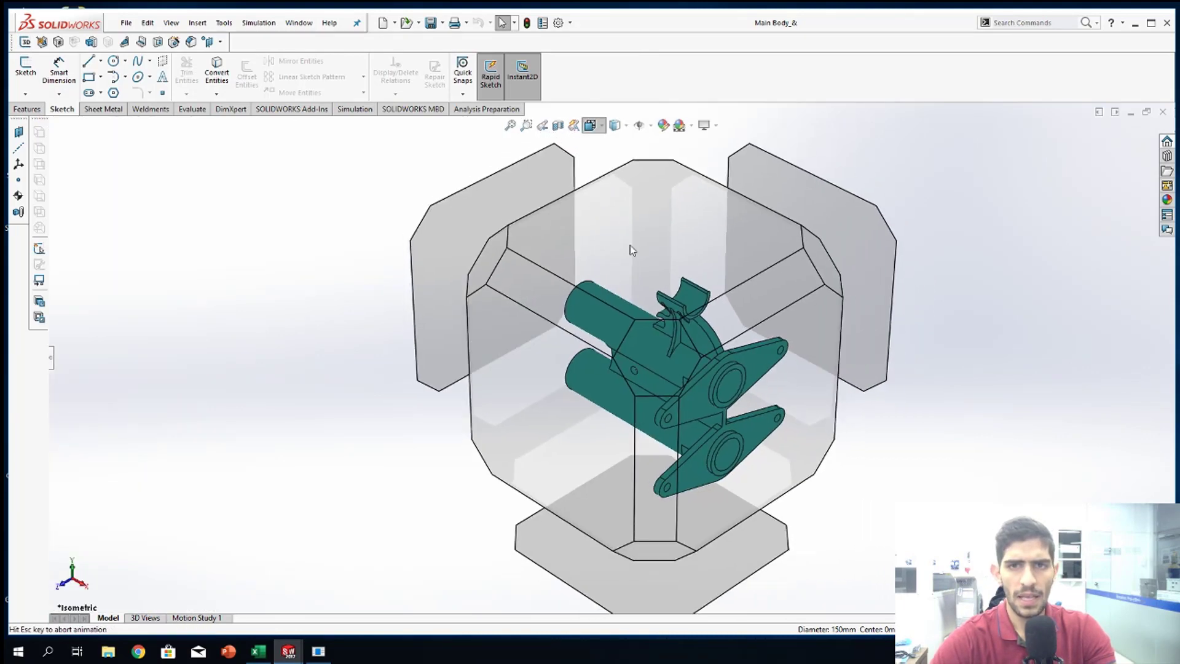
{"action": "left_click", "coordinate": [545, 416]}
{"action": "scroll", "coordinate": [545, 415], "scroll_direction": "up", "scroll_amount": 2}
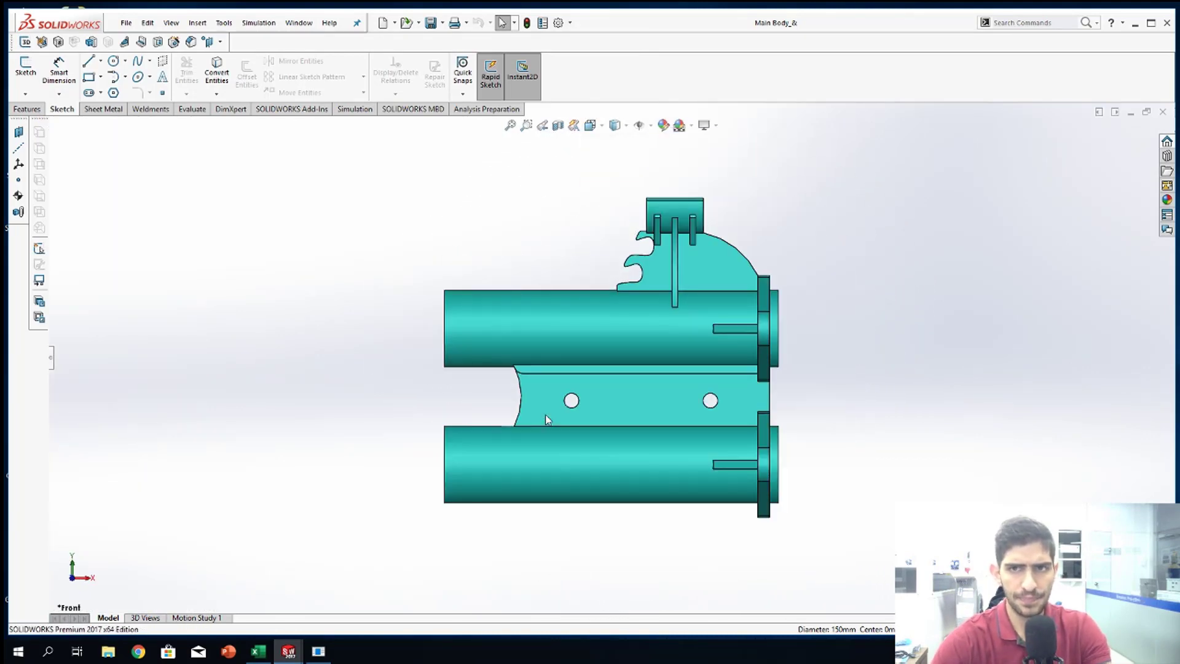
{"action": "scroll", "coordinate": [483, 281], "scroll_direction": "up", "scroll_amount": 2}
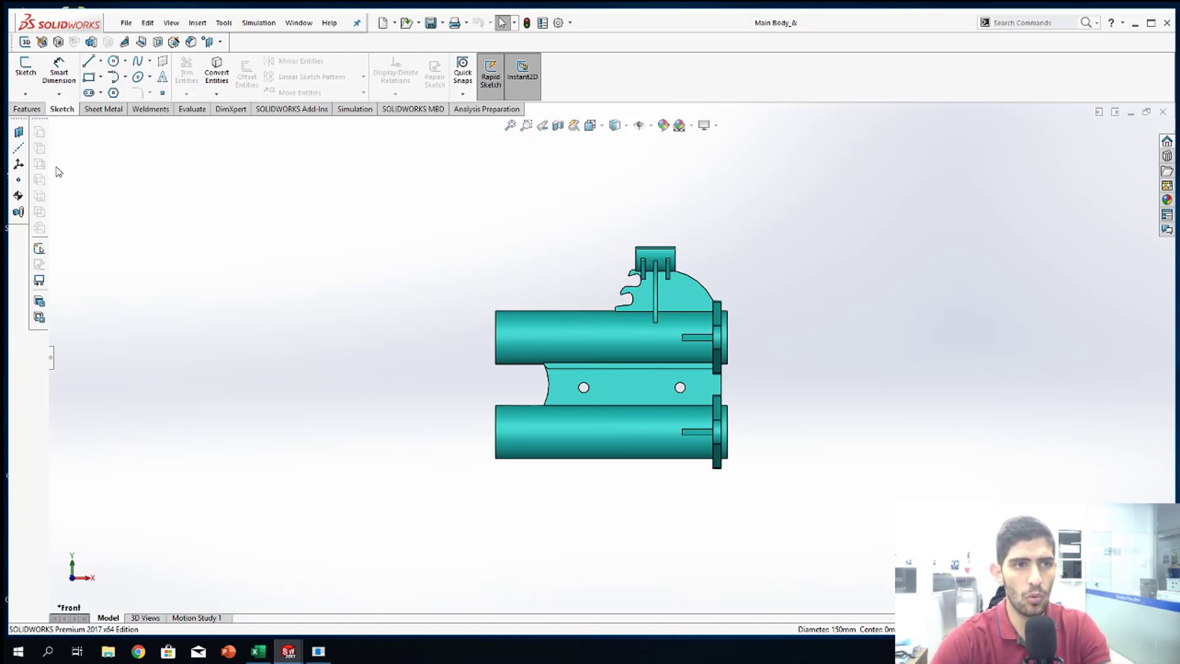
{"action": "left_click", "coordinate": [53, 356]}
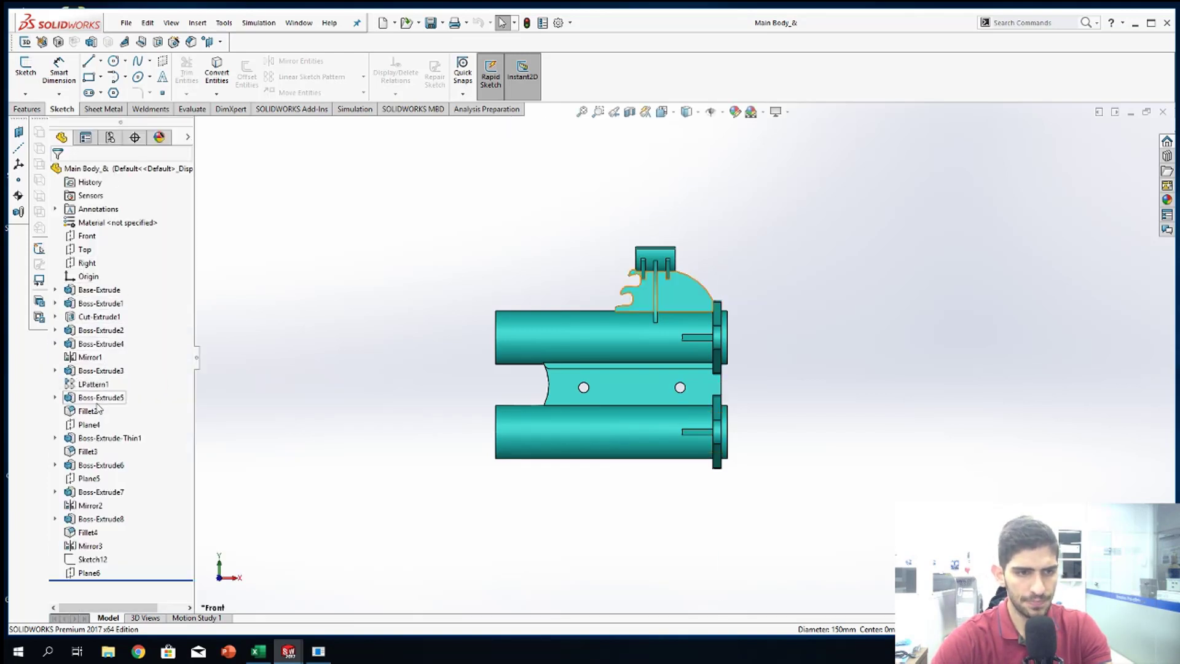
{"action": "left_click", "coordinate": [90, 424]}
{"action": "middle_click_drag", "start_coordinate": [728, 370], "coordinate": [673, 399]}
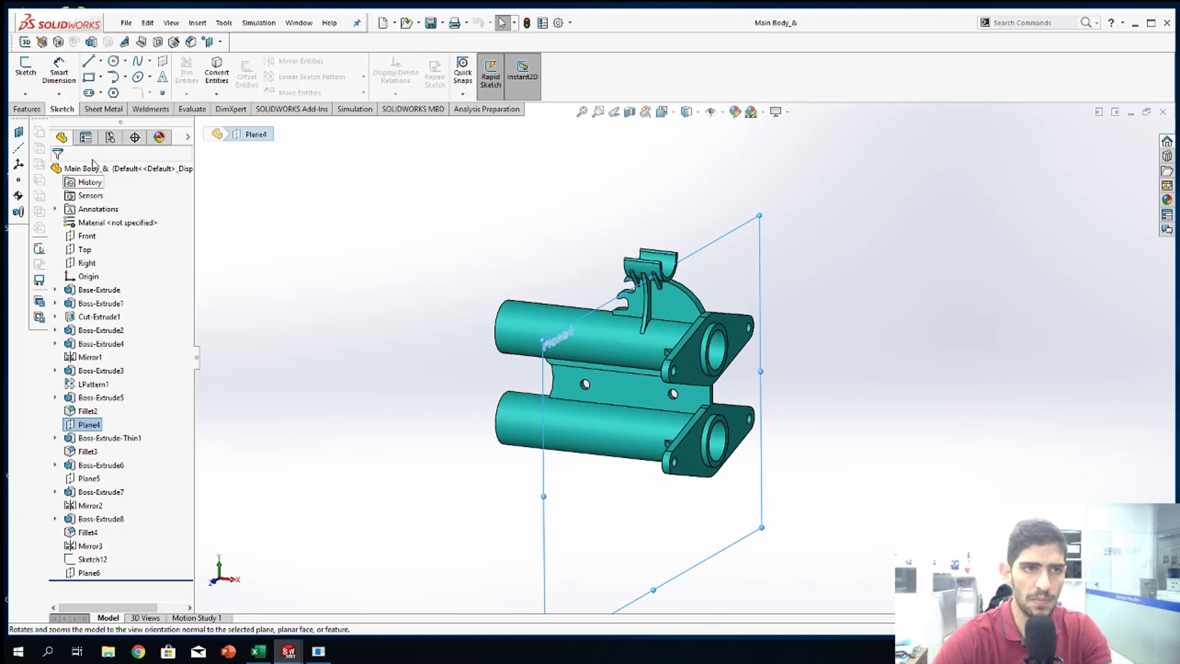
{"action": "left_click", "coordinate": [25, 109]}
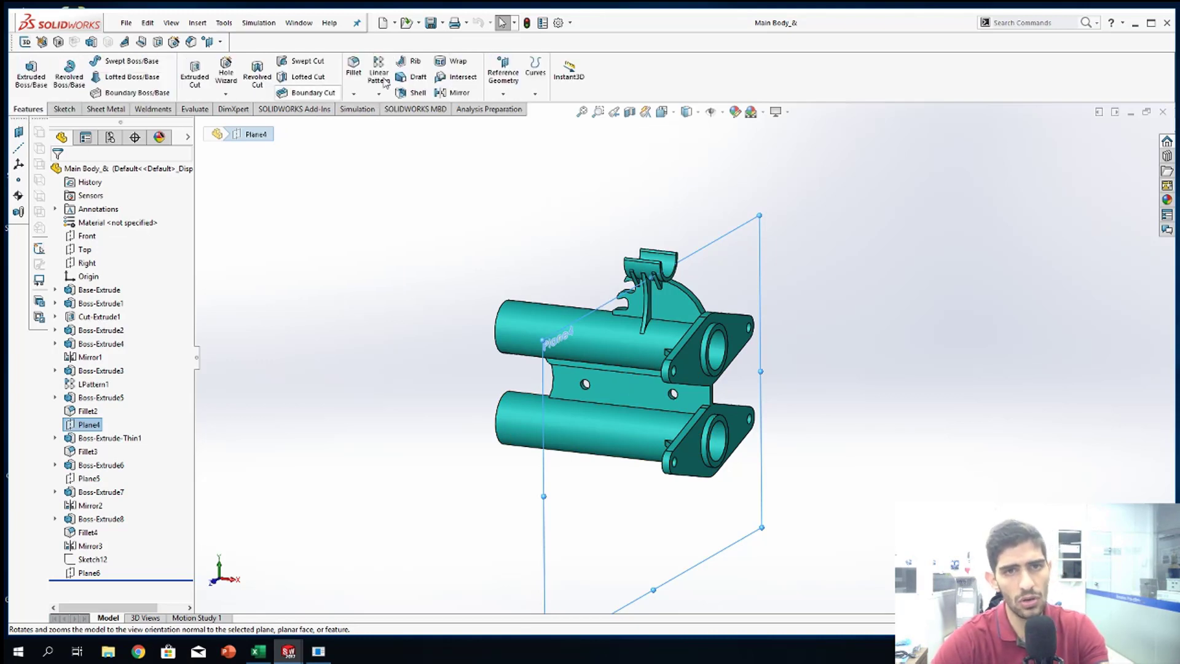
{"action": "left_click", "coordinate": [508, 94]}
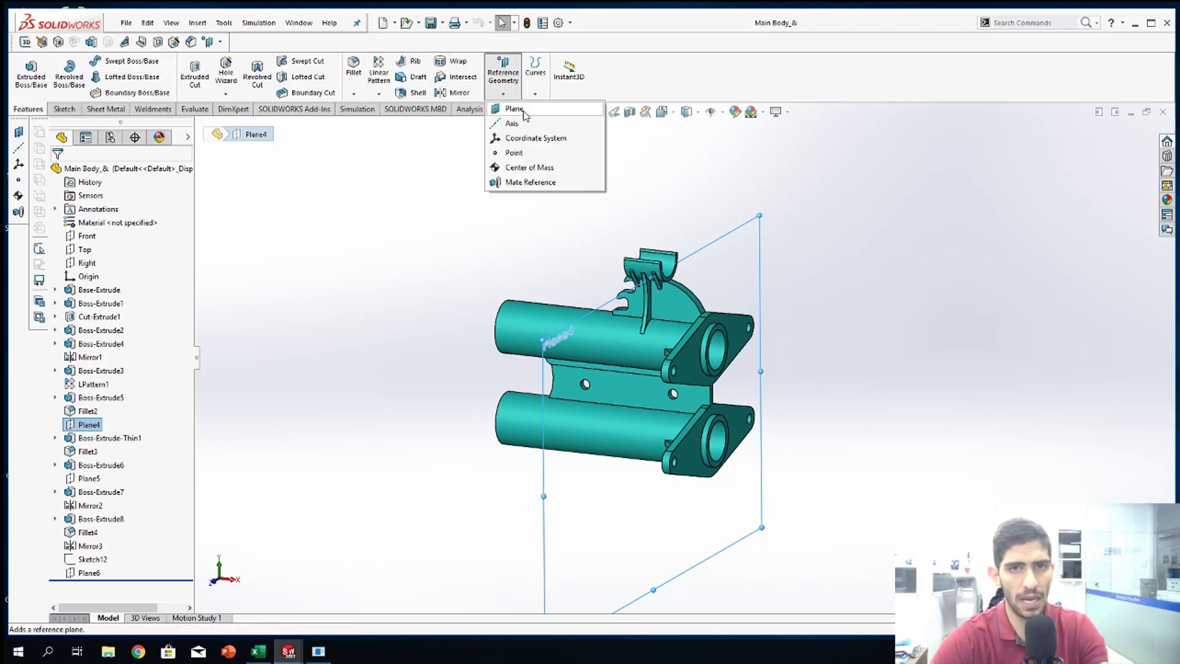
{"action": "left_click", "coordinate": [516, 110]}
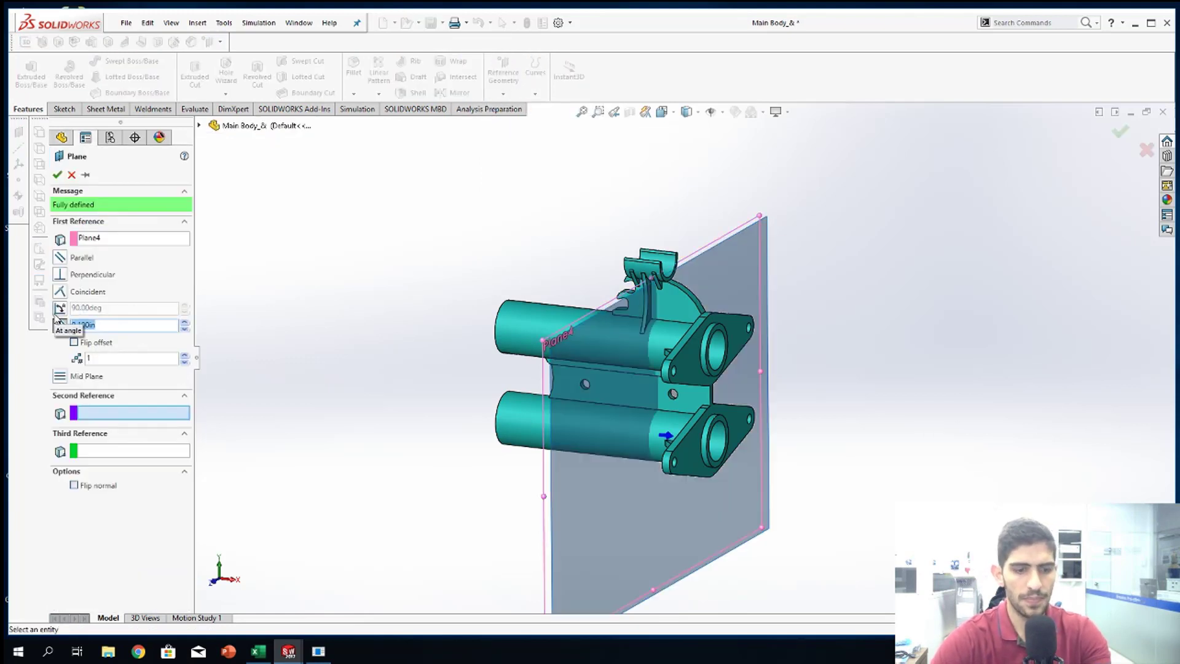
{"action": "key", "text": "Return"}
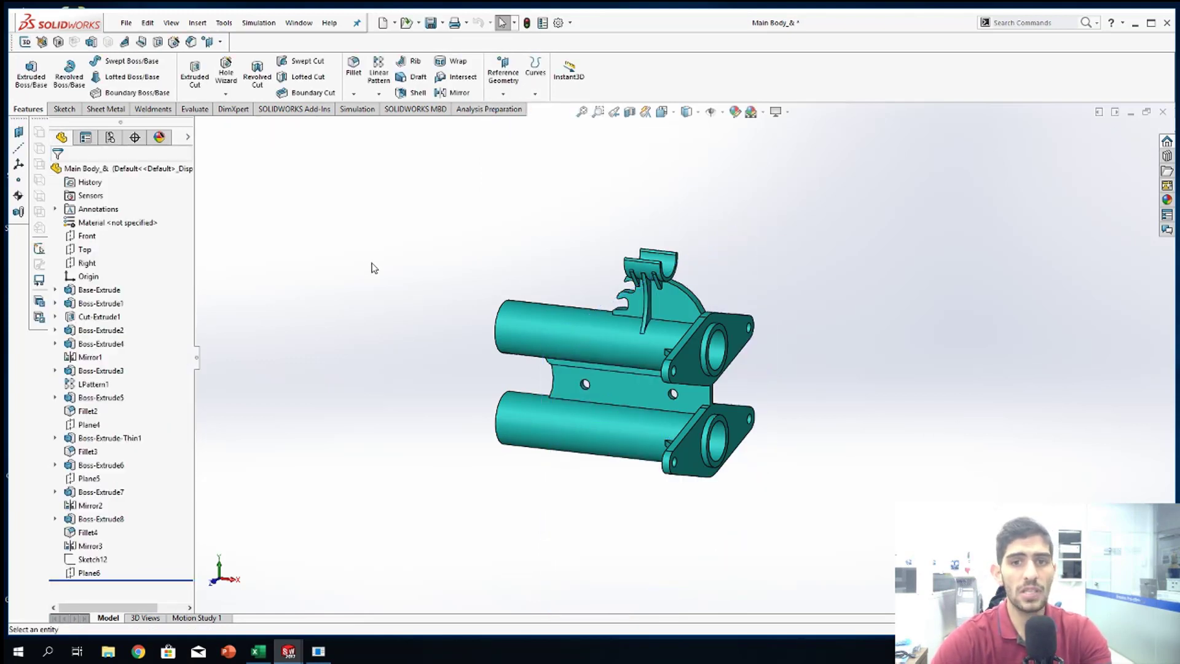
Step: Create a reference plane offset 20 mm from Plane4 with the offset flipped toward the open tube ends
{"action": "left_click", "coordinate": [98, 424]}
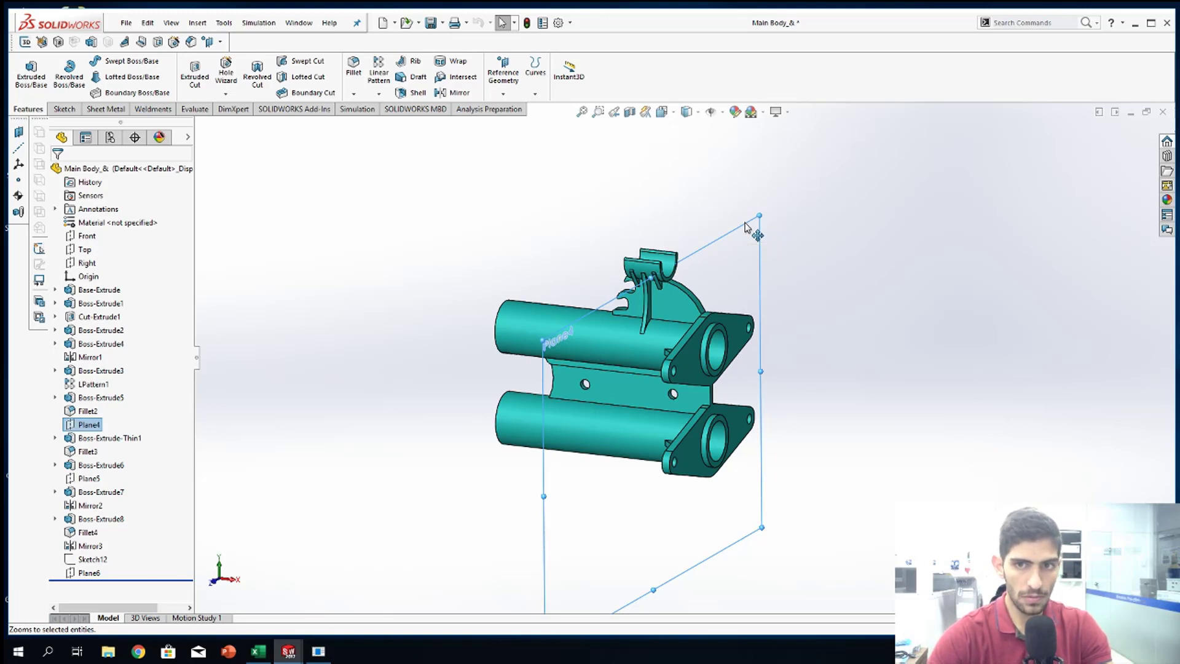
{"action": "left_click_drag", "start_coordinate": [711, 229], "coordinate": [621, 217], "text": "ctrl"}
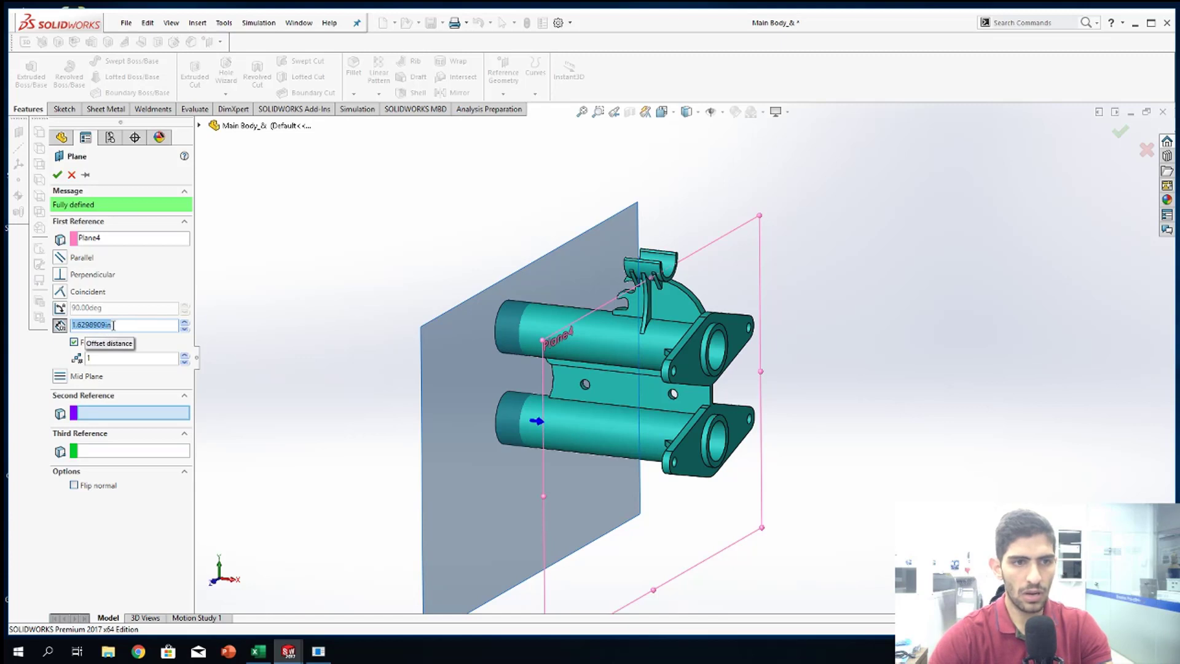
{"action": "type", "text": "20mm"}
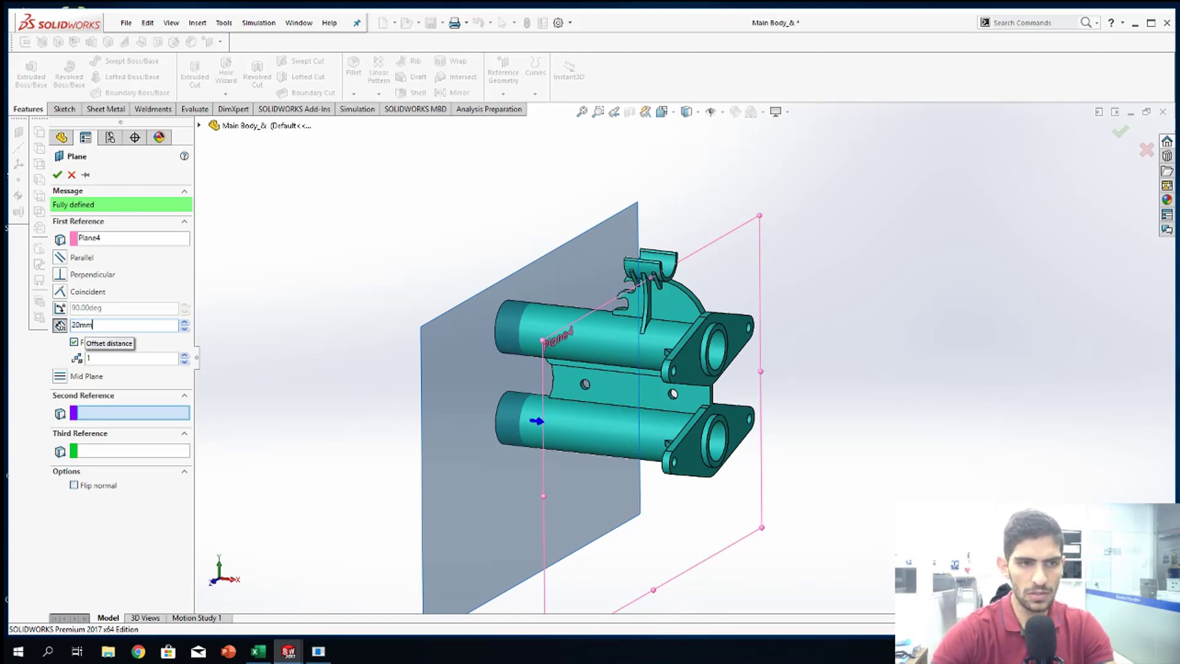
{"action": "key", "text": "Return"}
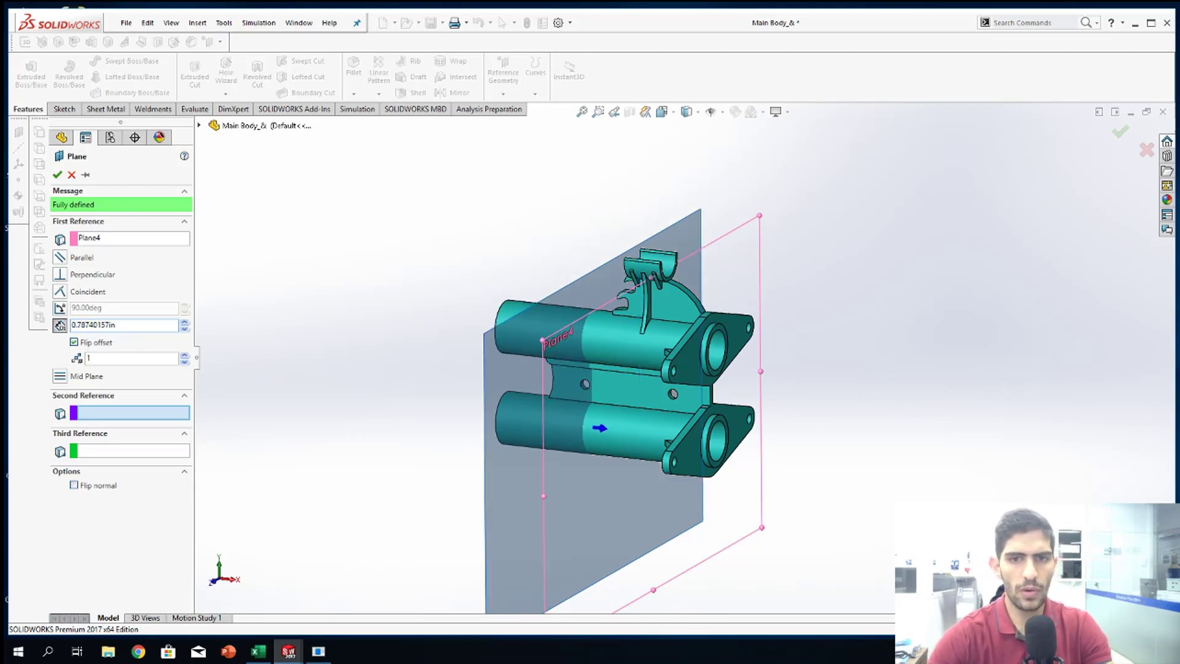
{"action": "left_click", "coordinate": [57, 174]}
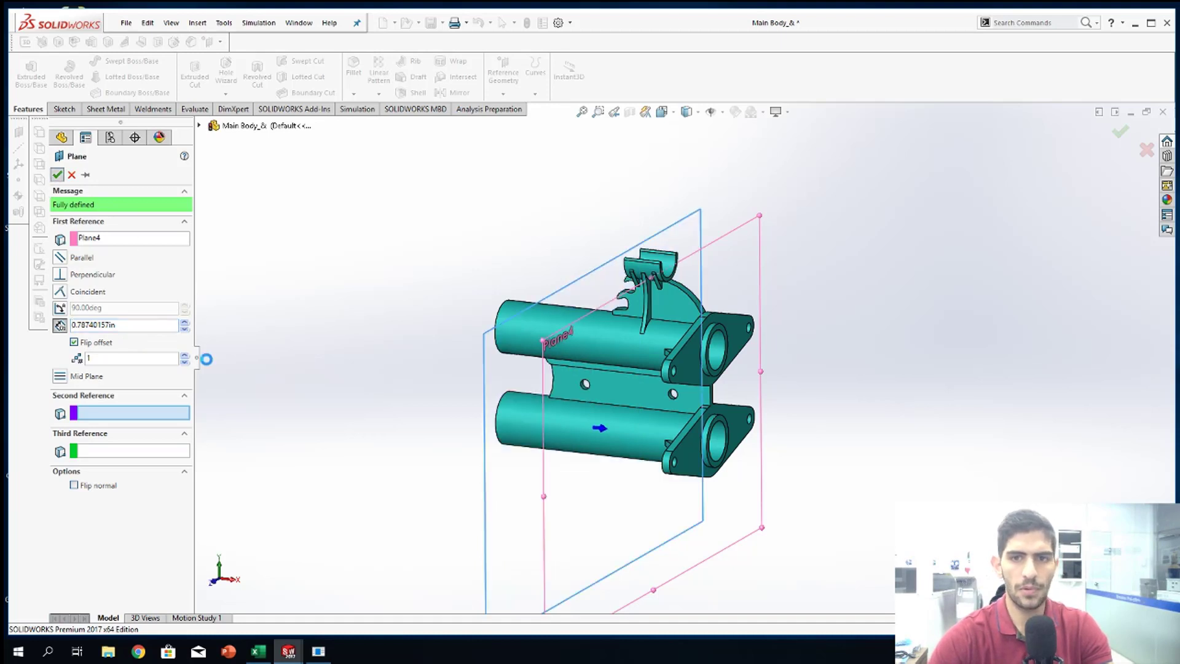
{"action": "mouse_move", "coordinate": [429, 345]}
{"action": "middle_mouse_down"}
{"action": "mouse_move", "coordinate": [469, 333]}
{"action": "mouse_move", "coordinate": [453, 345]}
{"action": "mouse_move", "coordinate": [426, 326]}
{"action": "mouse_move", "coordinate": [435, 354]}
{"action": "middle_mouse_up"}
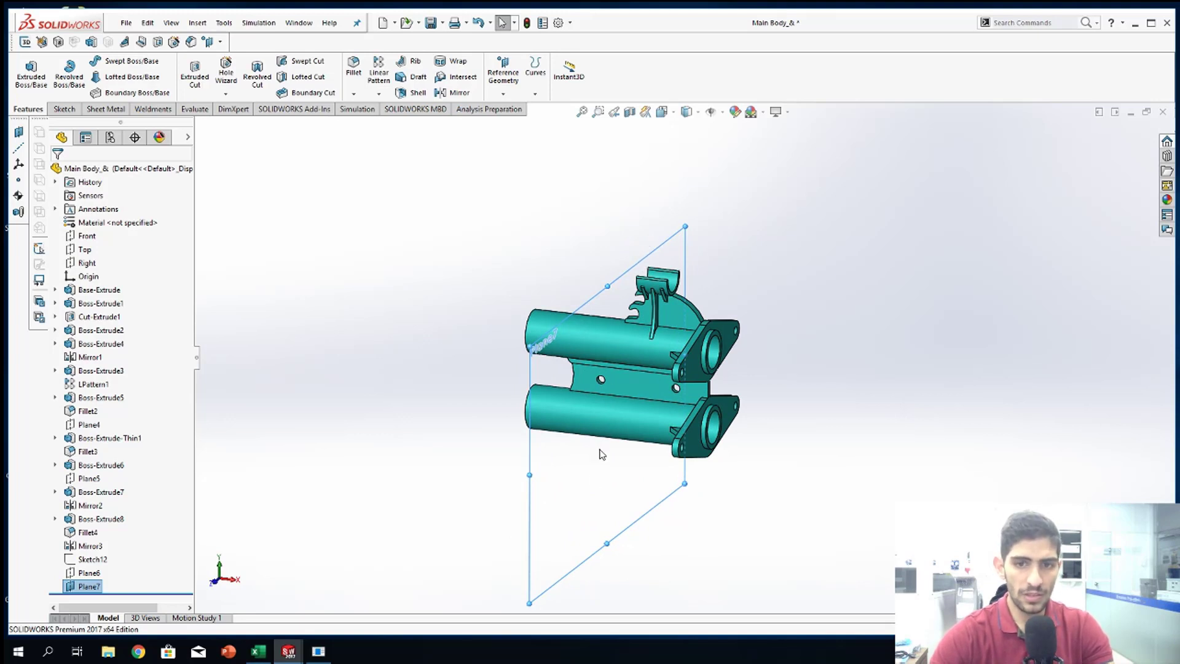
{"action": "left_click", "coordinate": [546, 543]}
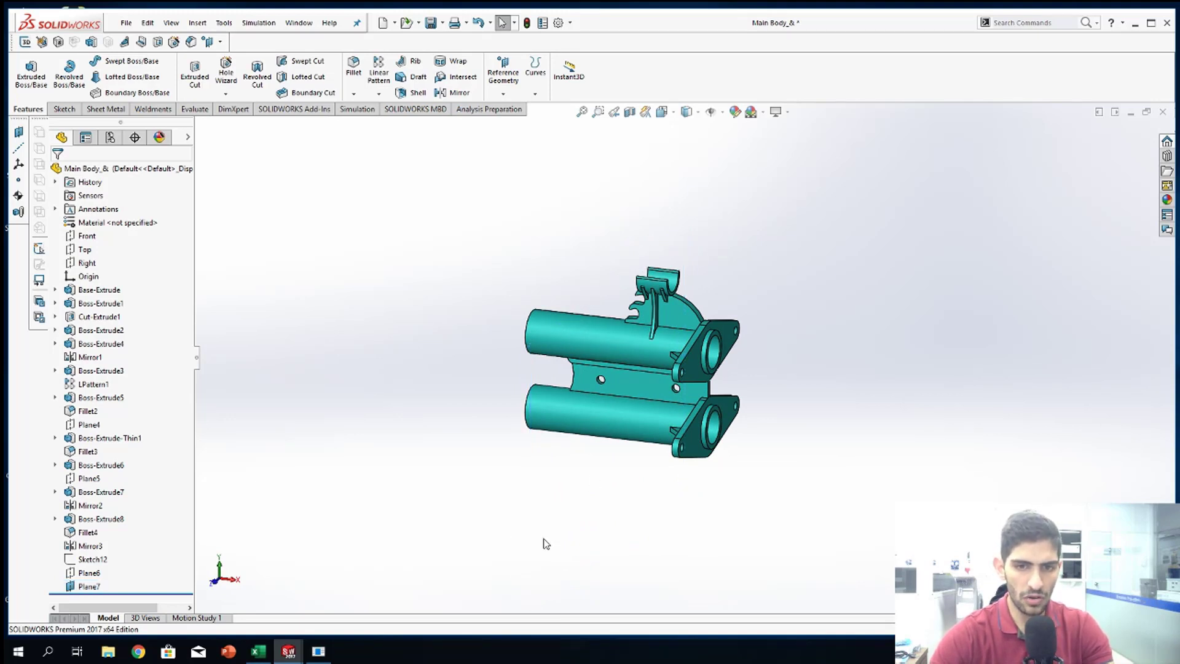
Step: Try to create another offset plane by copying the newly created plane toward the flanges
{"action": "left_click", "coordinate": [88, 586]}
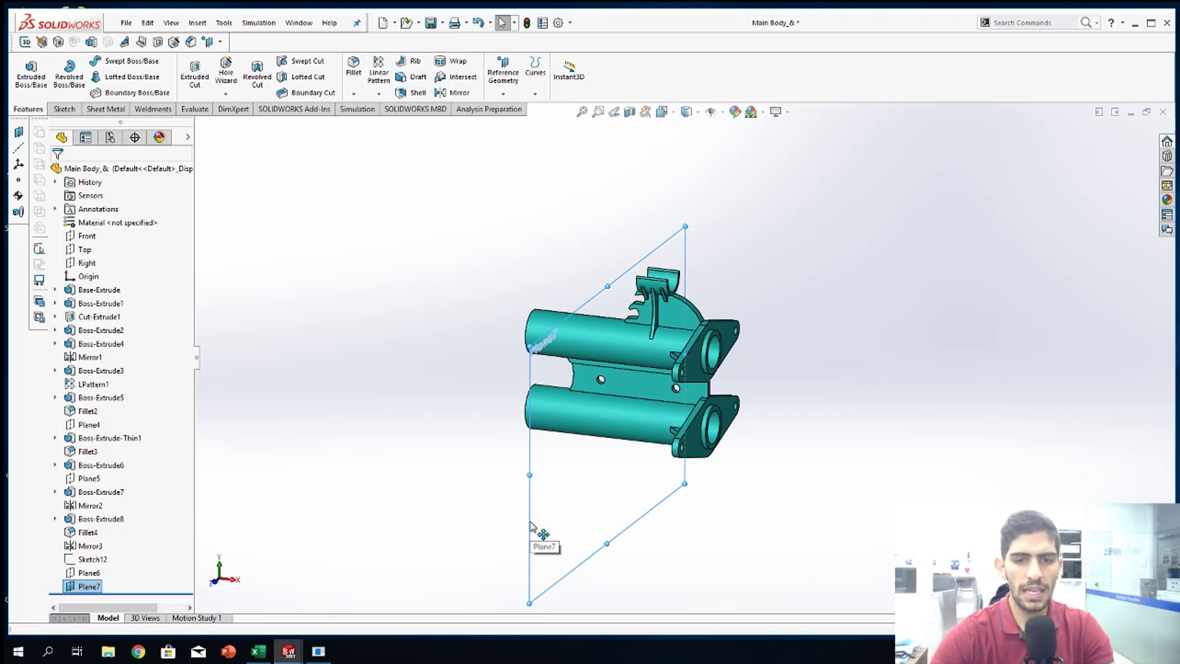
{"action": "left_click_drag", "start_coordinate": [530, 529], "coordinate": [550, 468], "text": "ctrl"}
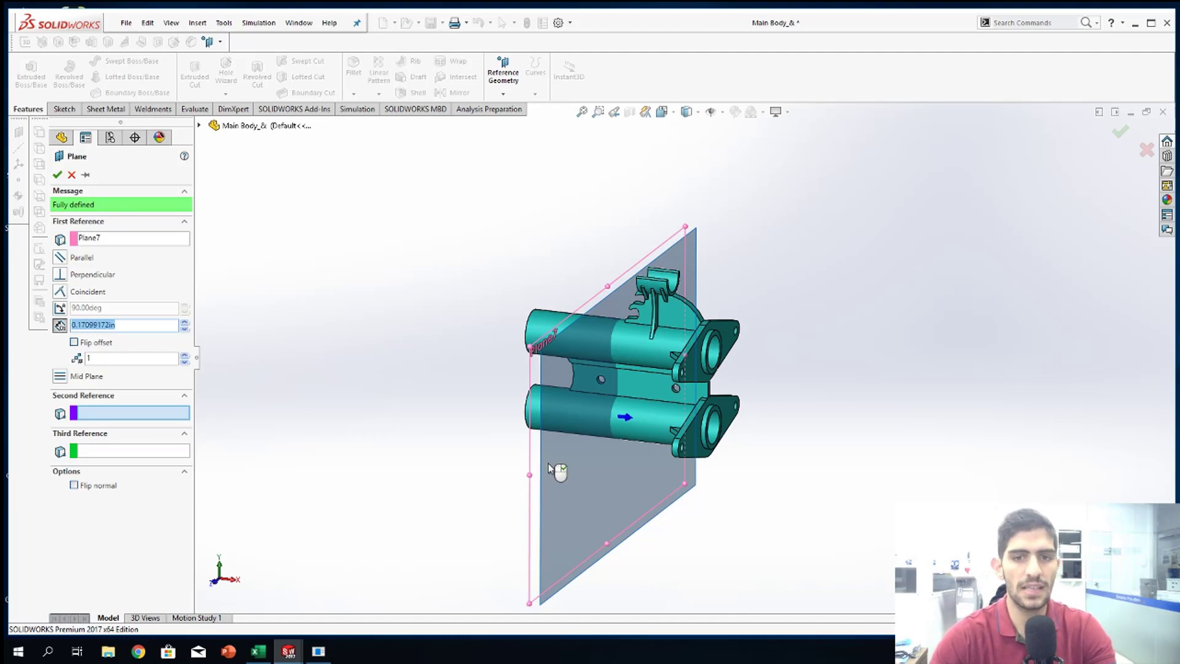
Step: Open the recent Engine assembly and orient the crankshaft to a slightly rotated front view
{"action": "left_click", "coordinate": [126, 24]}
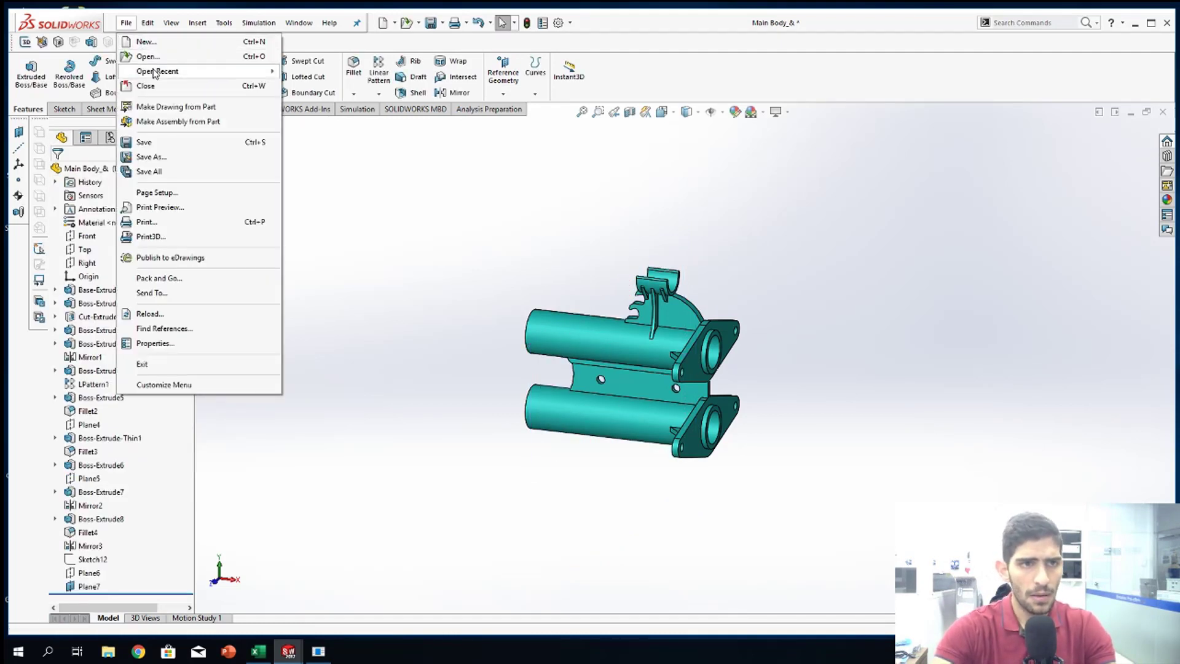
{"action": "mouse_move", "coordinate": [157, 73]}
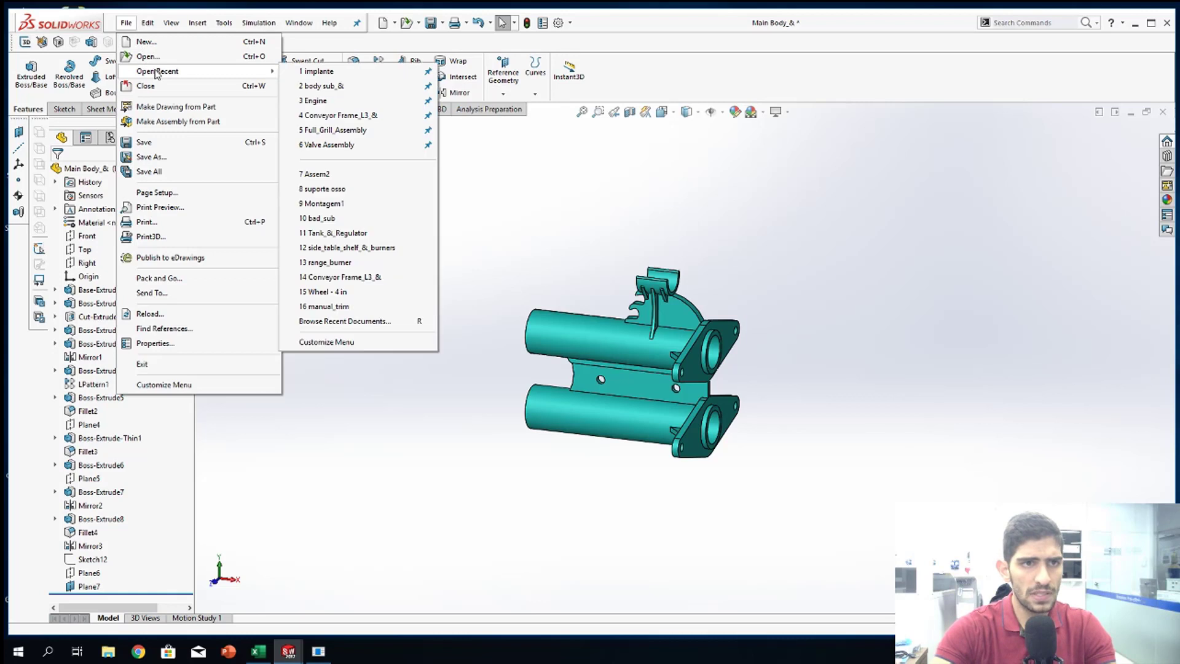
{"action": "left_click", "coordinate": [331, 103]}
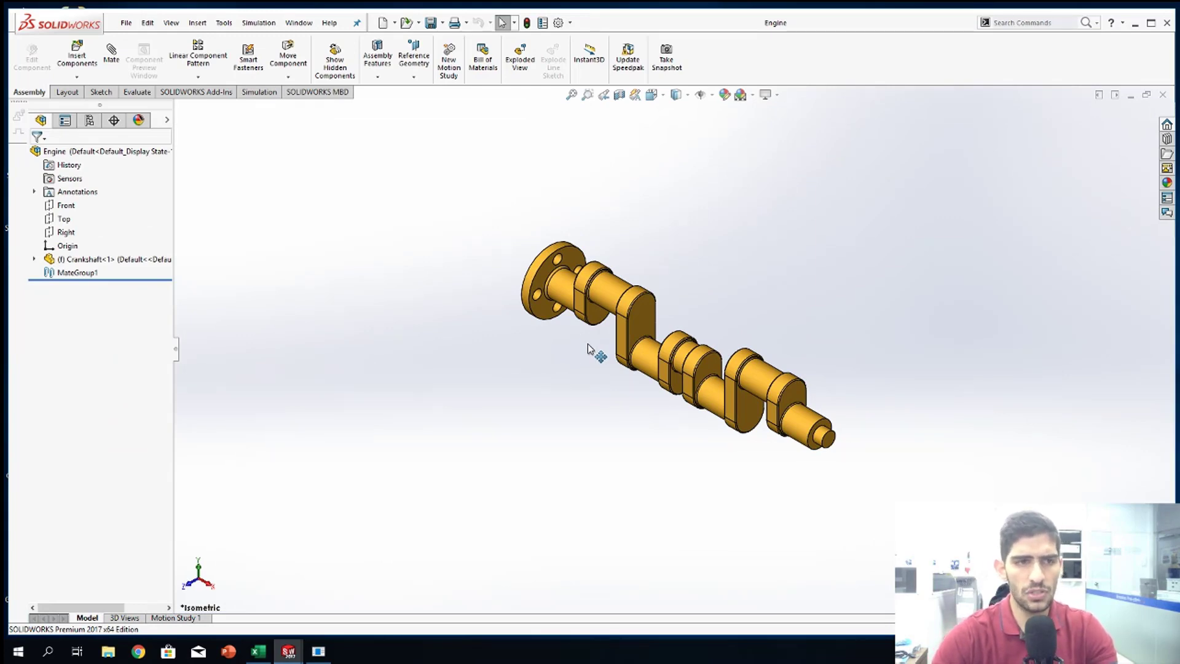
{"action": "left_click", "coordinate": [653, 95]}
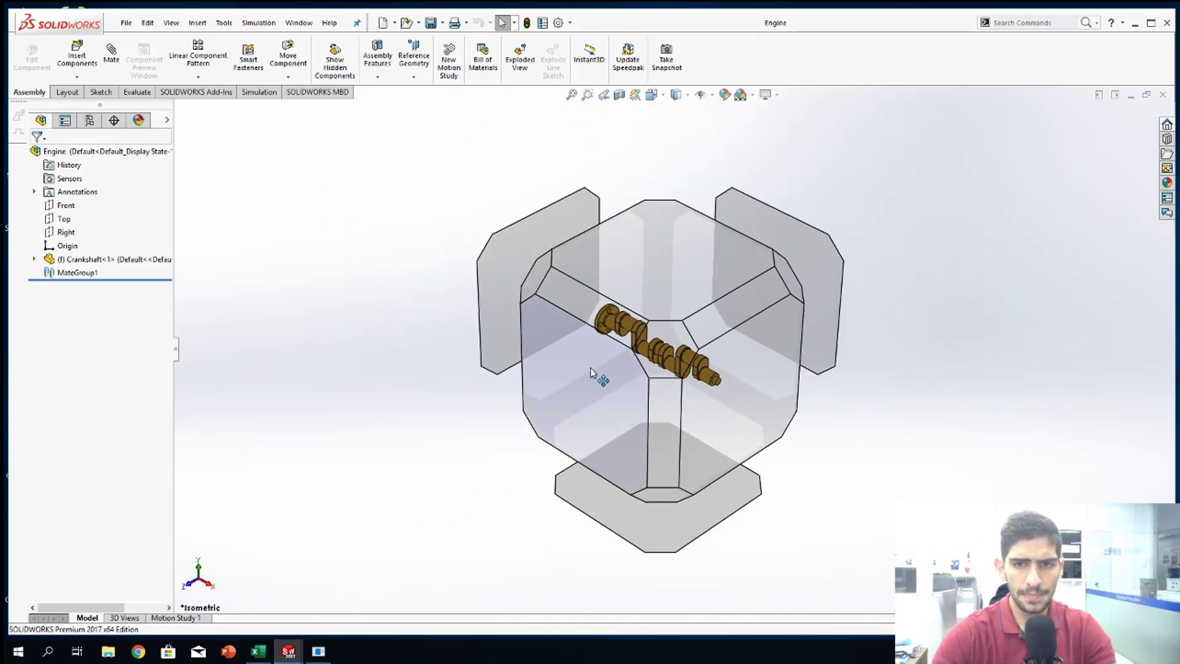
{"action": "left_click", "coordinate": [590, 368]}
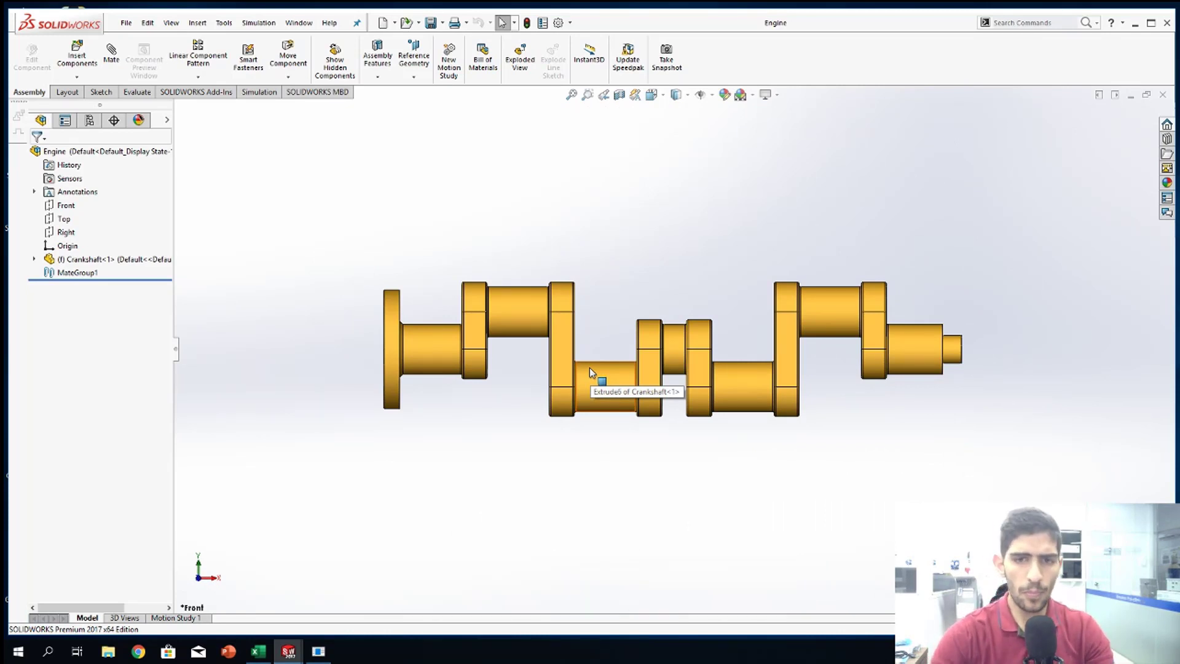
{"action": "middle_click_drag", "start_coordinate": [588, 366], "coordinate": [605, 370]}
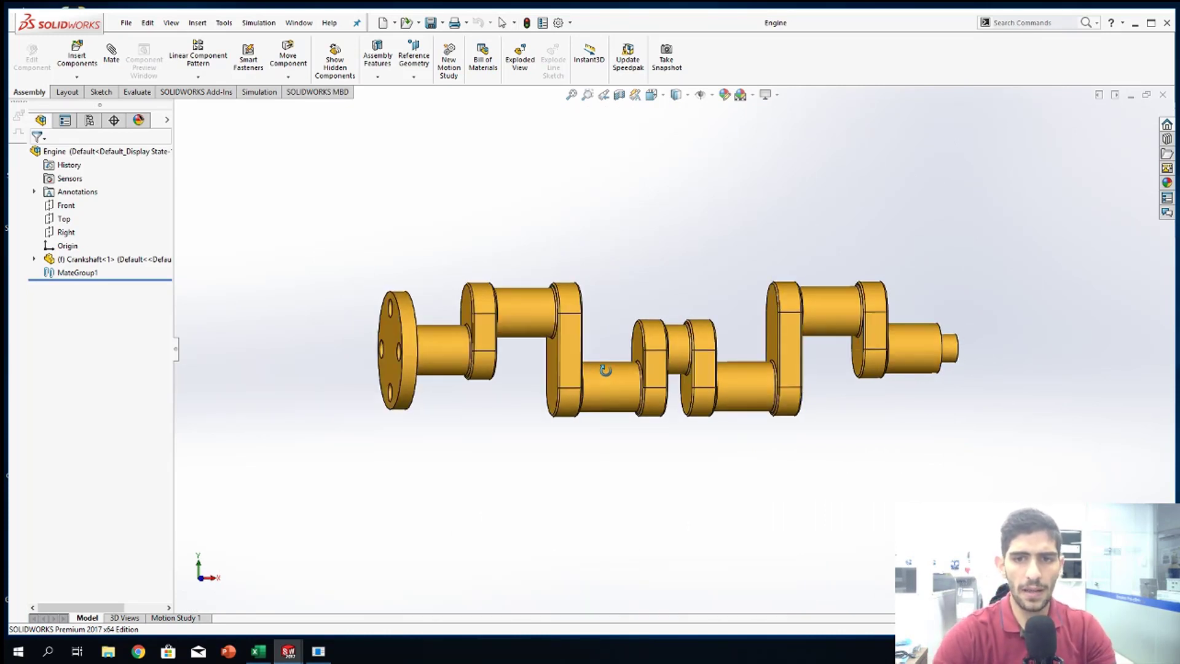
{"action": "right_click", "coordinate": [605, 370]}
{"action": "left_click", "coordinate": [613, 282]}
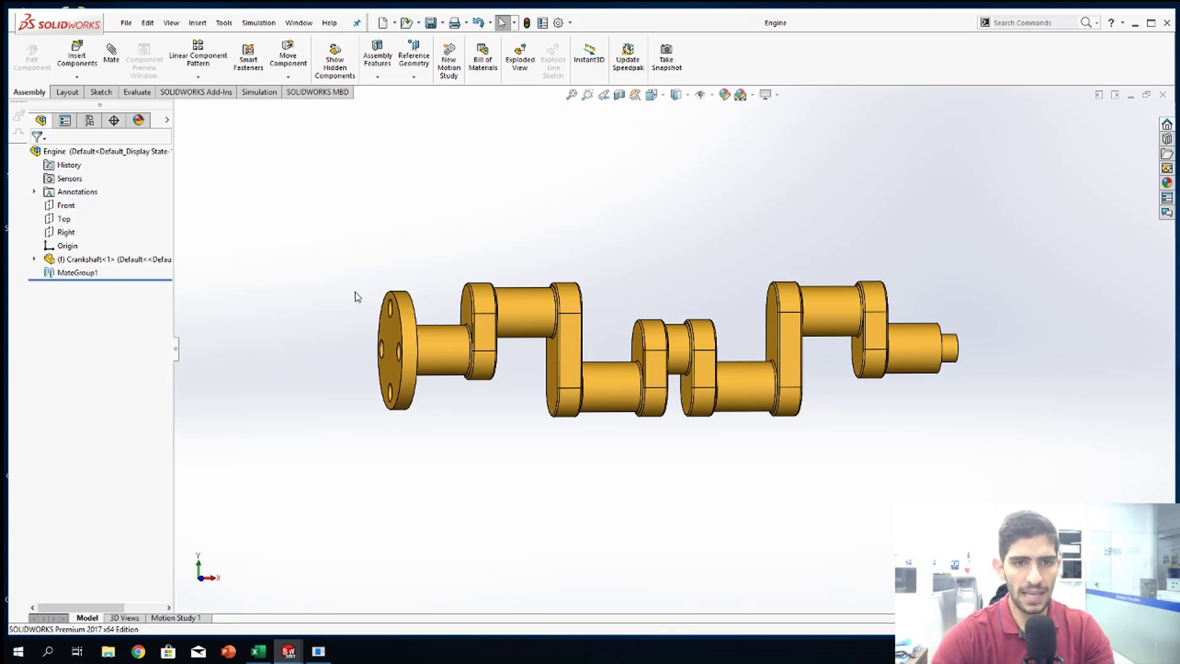
{"action": "left_click", "coordinate": [389, 335]}
{"action": "middle_click_drag", "start_coordinate": [885, 323], "coordinate": [895, 350]}
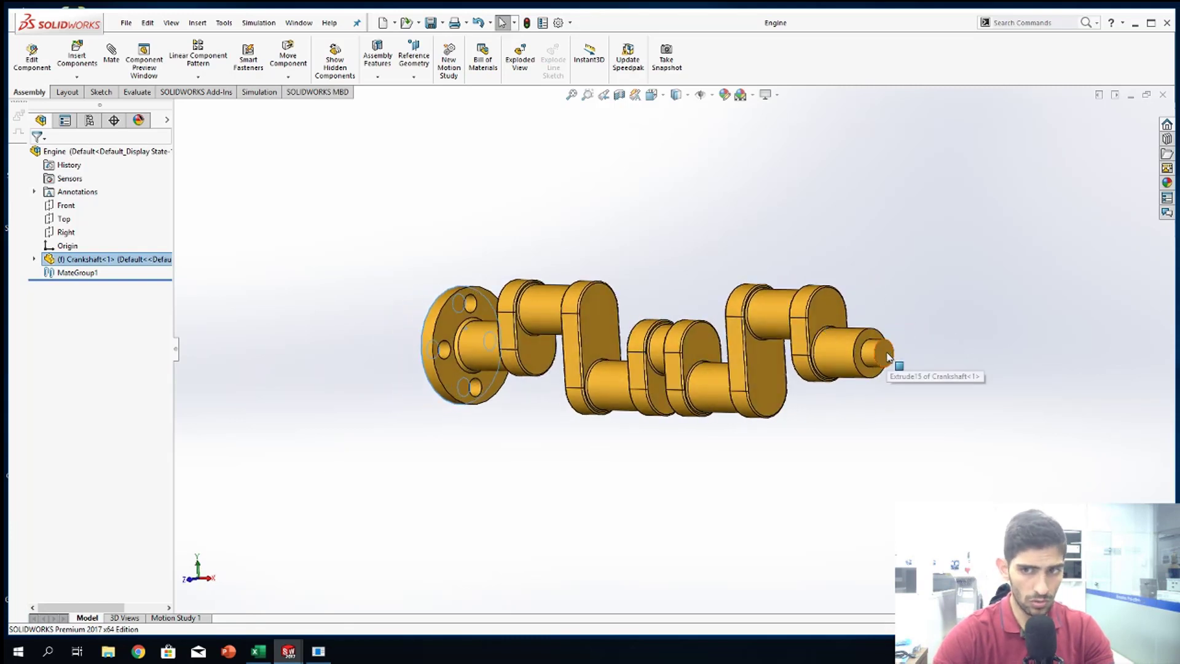
{"action": "left_click", "coordinate": [886, 356], "text": "ctrl"}
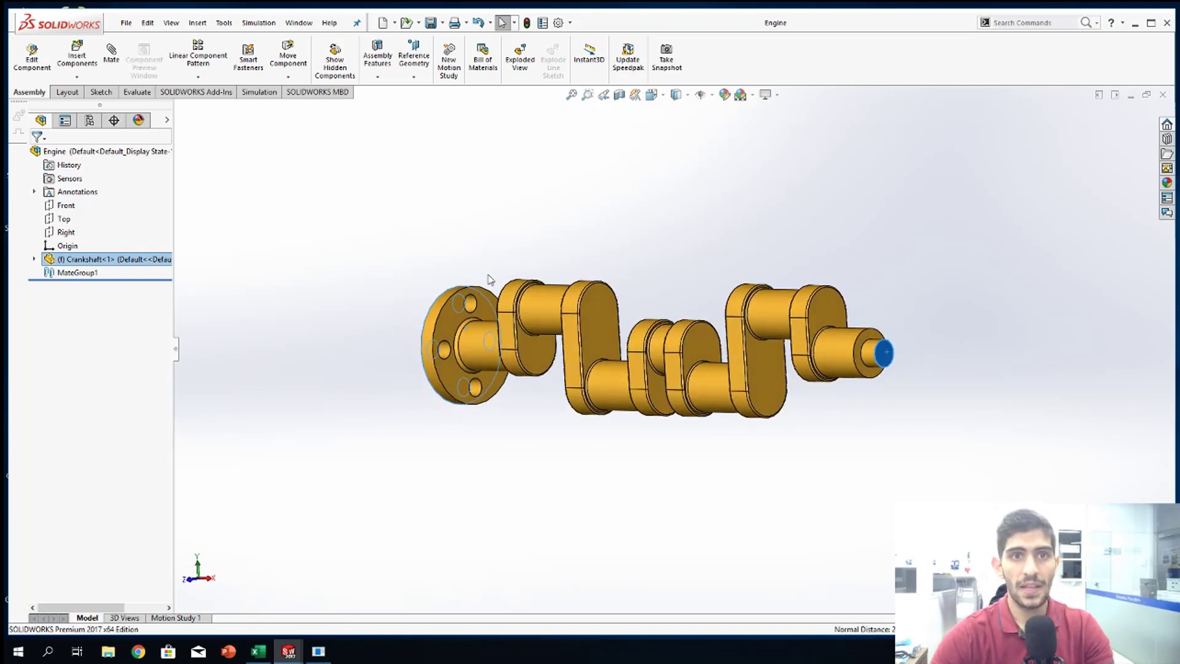
{"action": "left_click", "coordinate": [413, 78]}
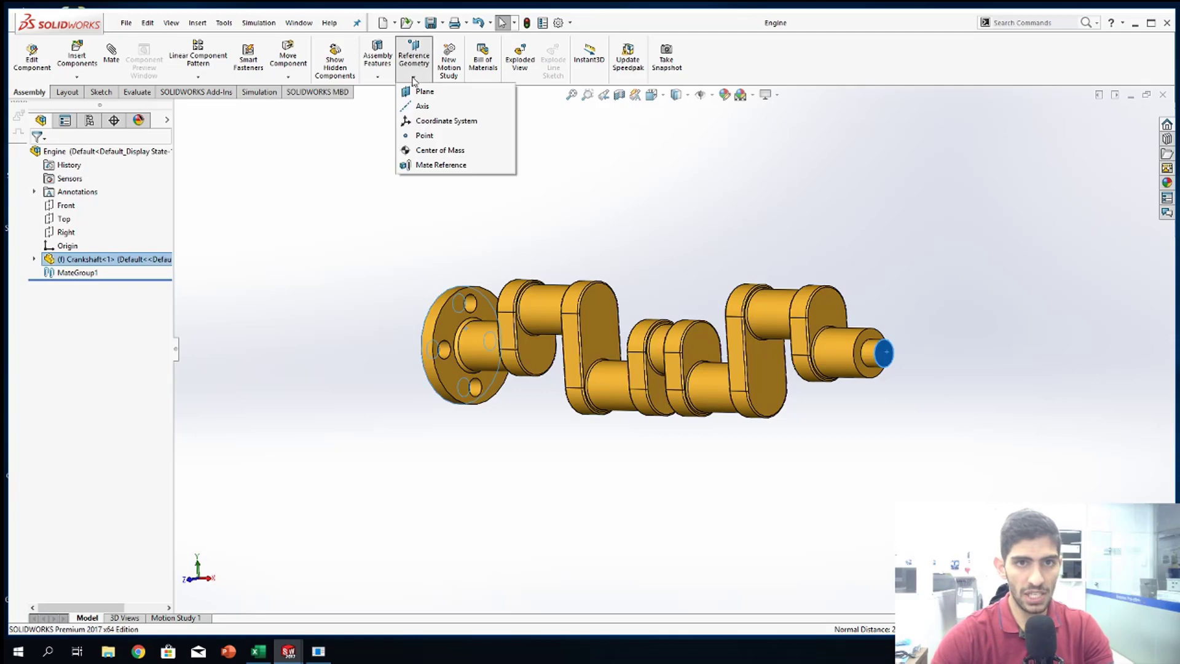
{"action": "left_click", "coordinate": [420, 93]}
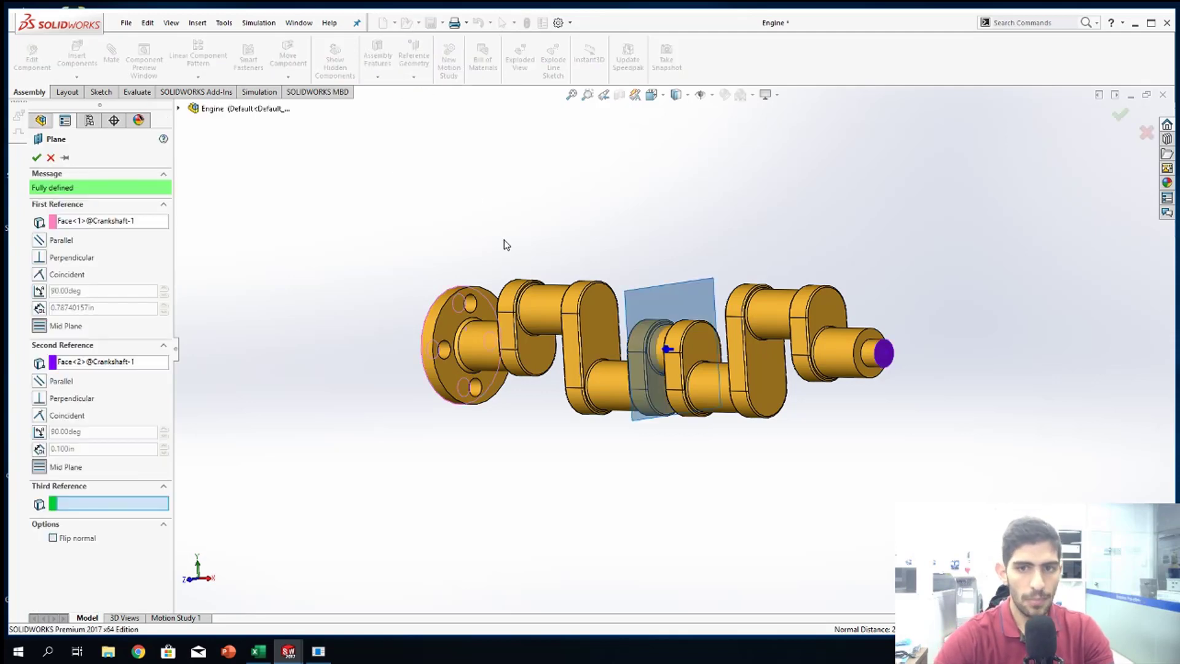
{"action": "middle_click_drag", "start_coordinate": [505, 244], "coordinate": [575, 303]}
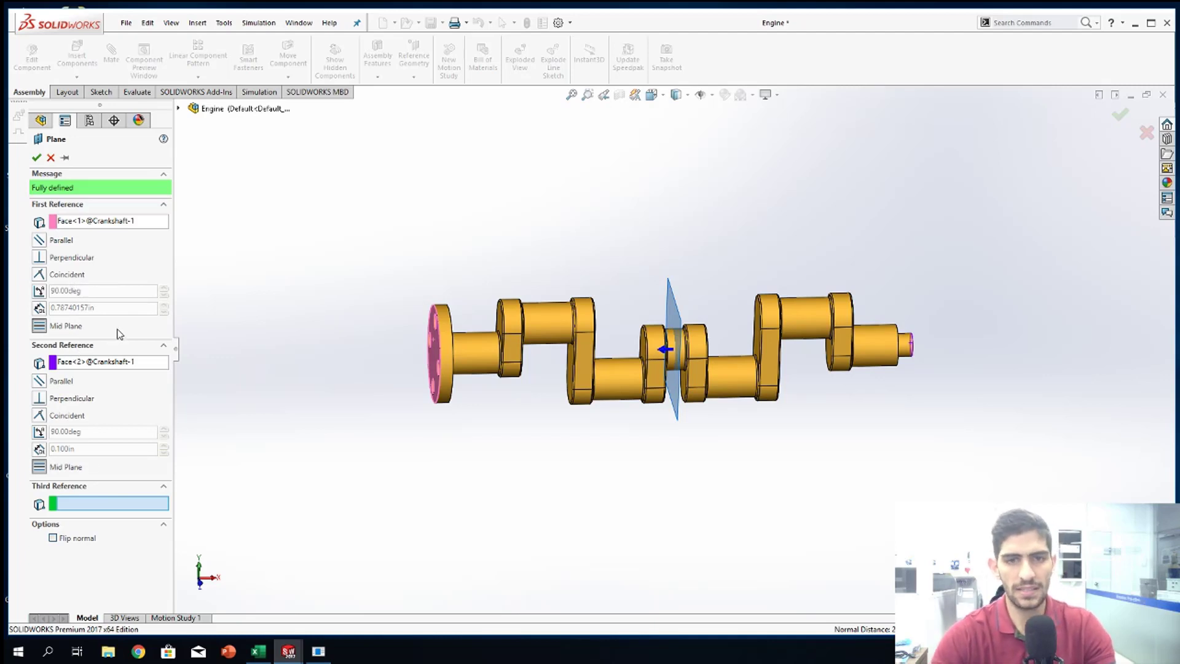
{"action": "key", "text": "Escape"}
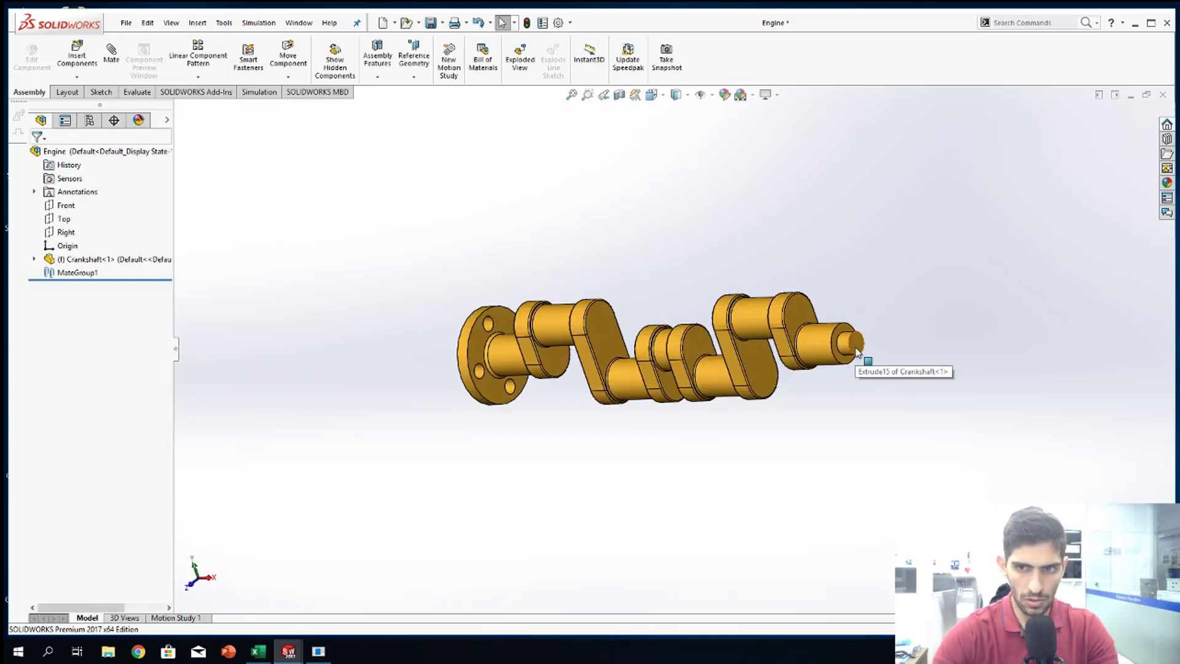
Step: Create a mid plane between the crankshaft's small shaft end face and the outer face of its flange
{"action": "left_click", "coordinate": [857, 347]}
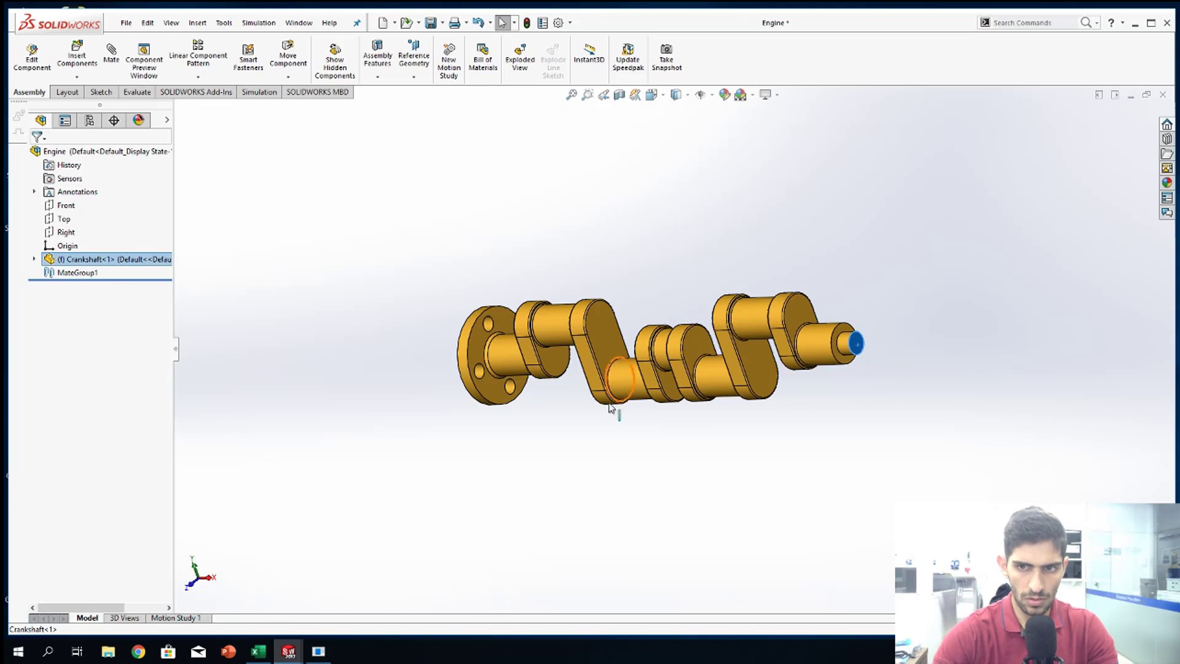
{"action": "middle_click_drag", "start_coordinate": [601, 405], "coordinate": [697, 395]}
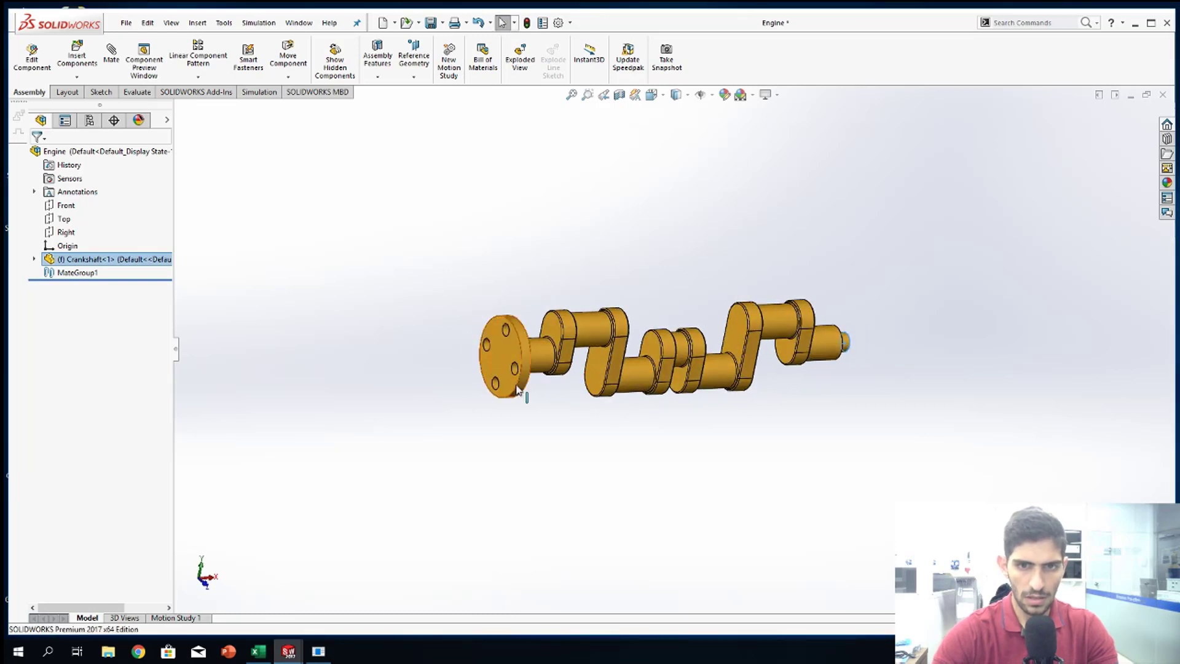
{"action": "left_click", "coordinate": [508, 354], "text": "ctrl"}
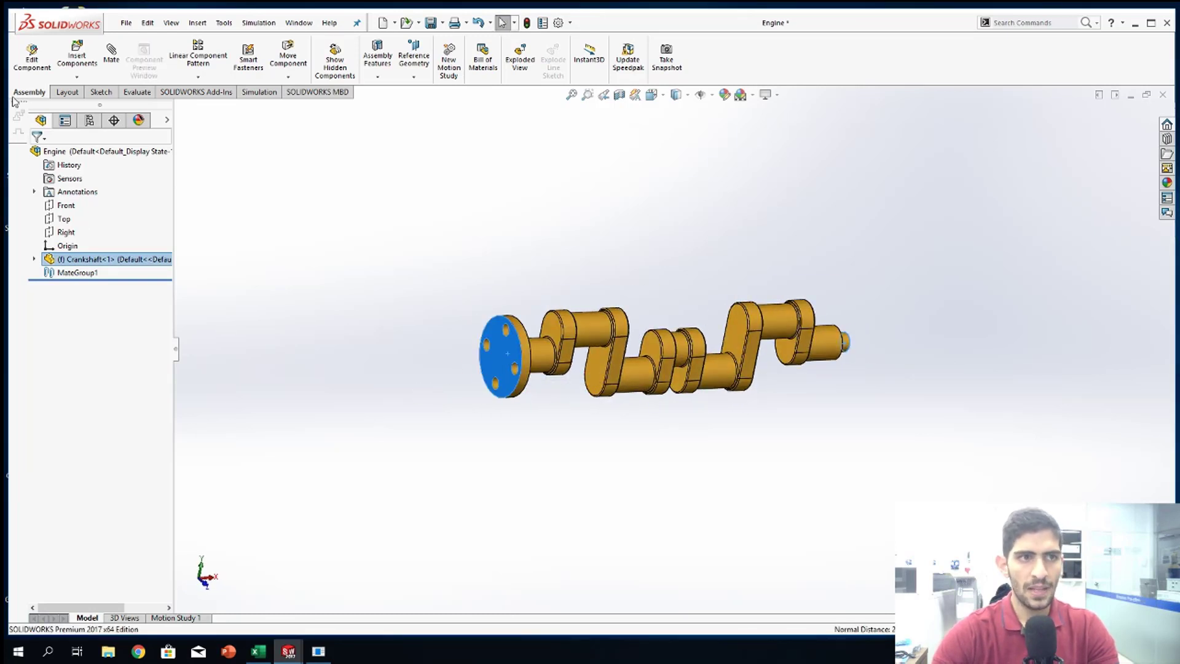
{"action": "left_click", "coordinate": [411, 77]}
{"action": "left_click", "coordinate": [425, 91]}
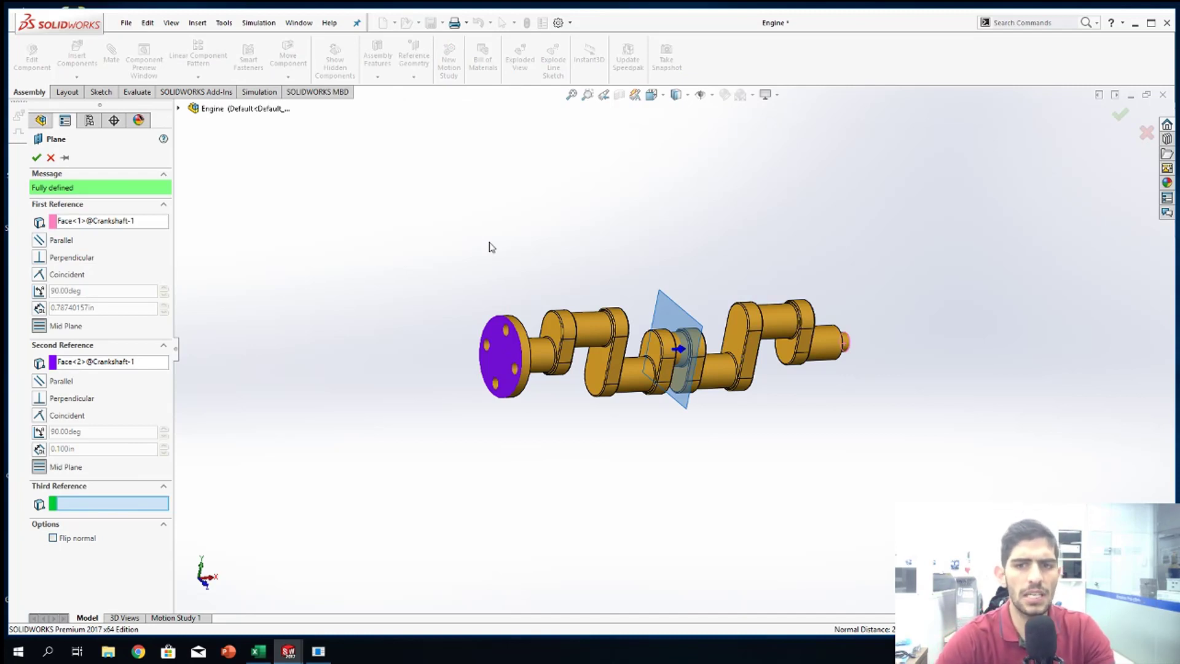
{"action": "key", "text": "Return"}
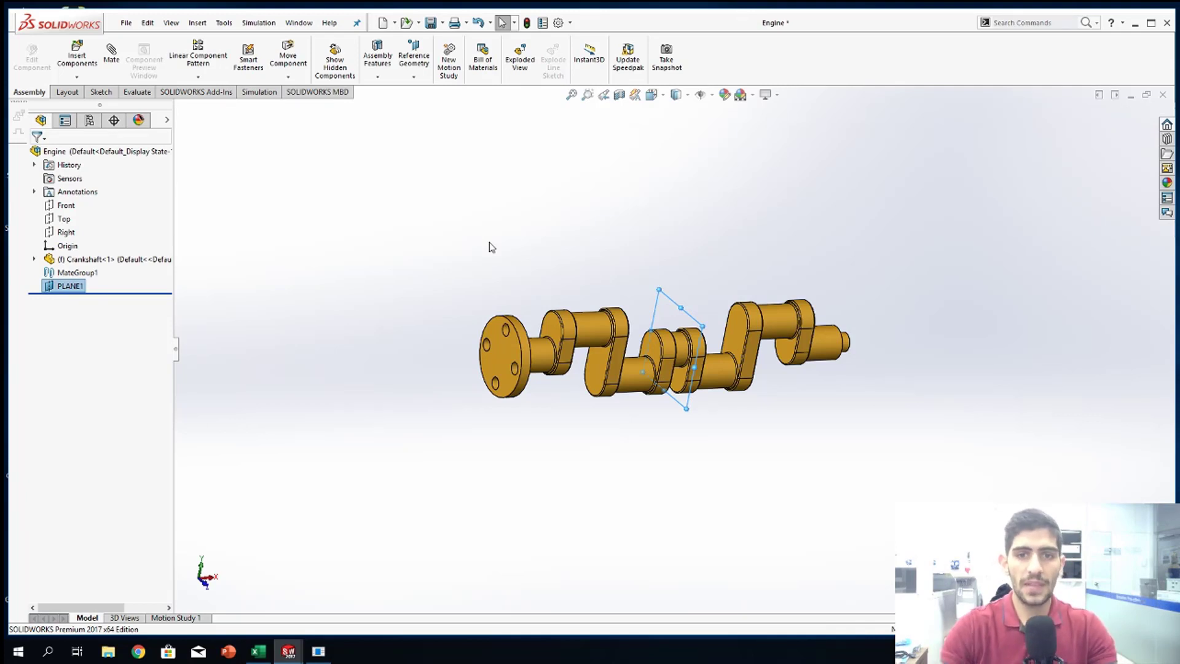
Step: Create a mid plane between the flange-side face of the first crank web and the far face of the second web
{"action": "scroll", "coordinate": [553, 332], "scroll_direction": "down", "scroll_amount": 5}
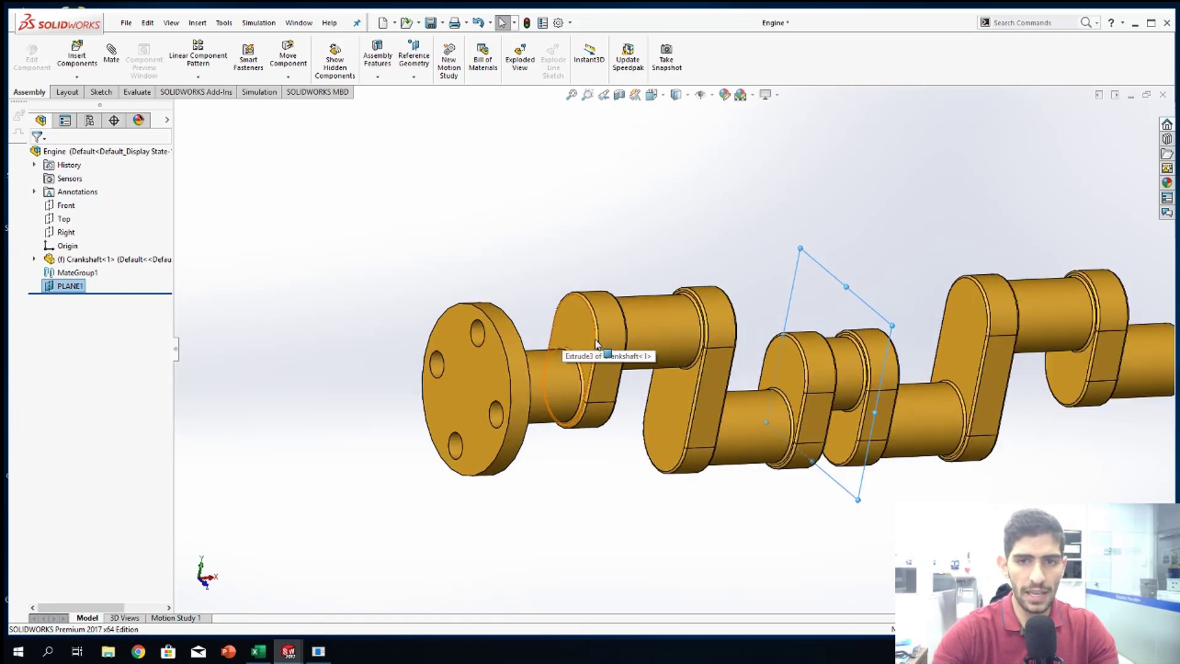
{"action": "mouse_move", "coordinate": [590, 342]}
{"action": "middle_mouse_down"}
{"action": "mouse_move", "coordinate": [569, 334]}
{"action": "mouse_move", "coordinate": [593, 338]}
{"action": "middle_mouse_up"}
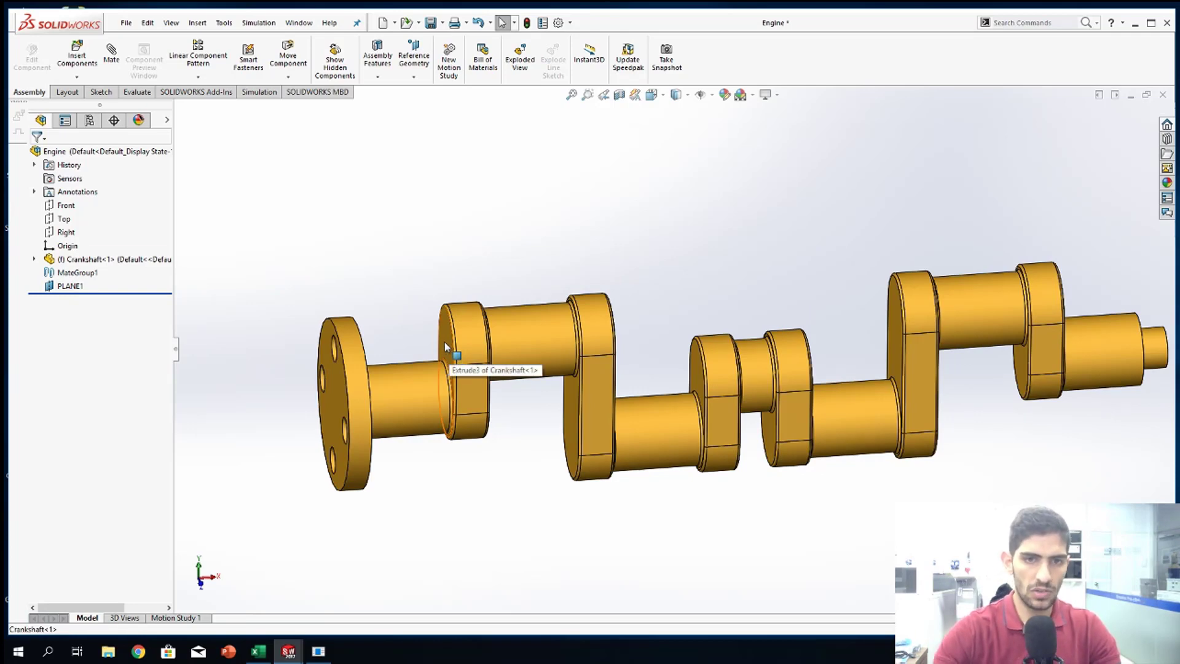
{"action": "left_click", "coordinate": [444, 342]}
{"action": "middle_click_drag", "start_coordinate": [519, 329], "coordinate": [533, 344]}
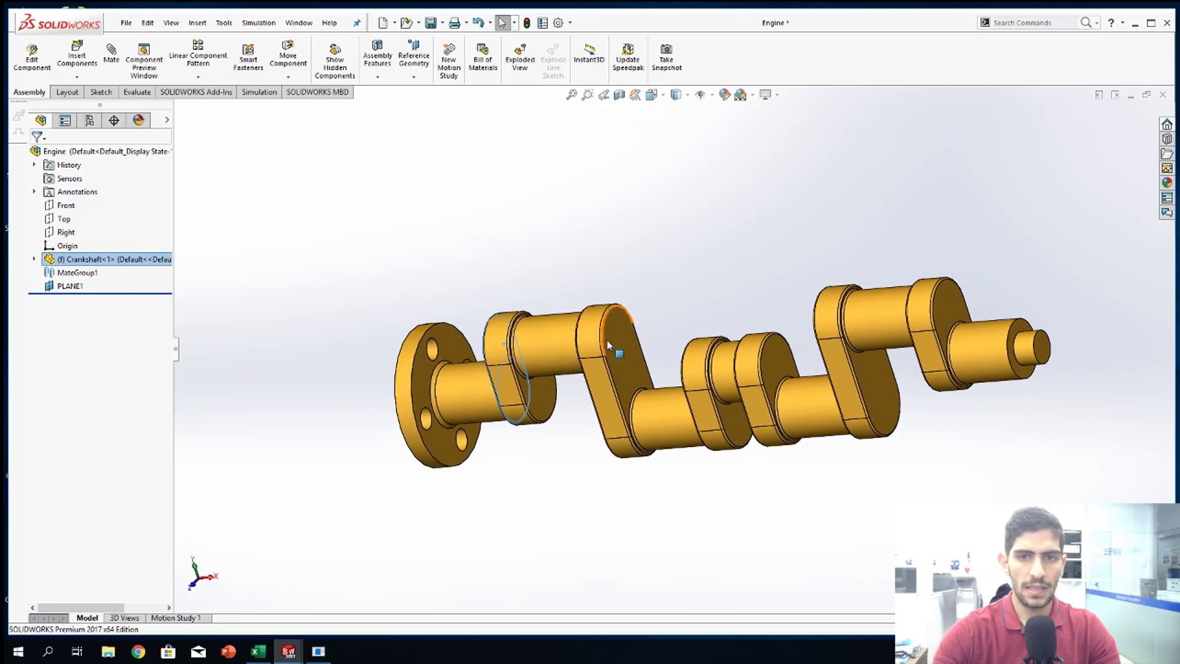
{"action": "left_click", "coordinate": [629, 356]}
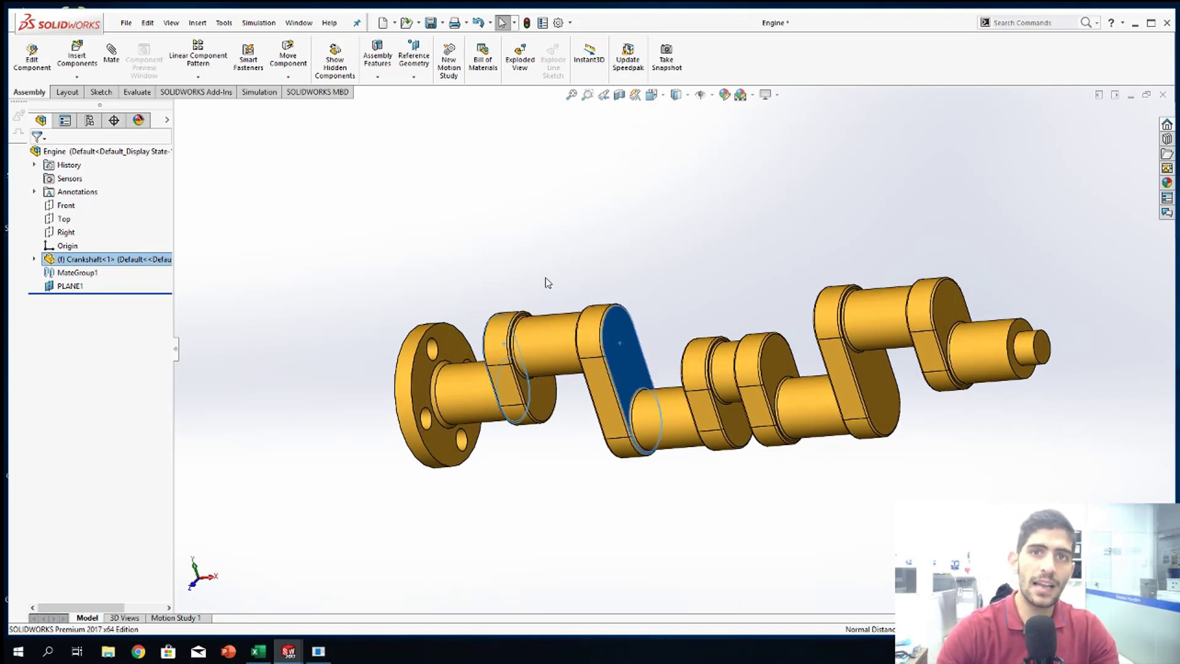
{"action": "middle_click_drag", "start_coordinate": [548, 282], "coordinate": [523, 434]}
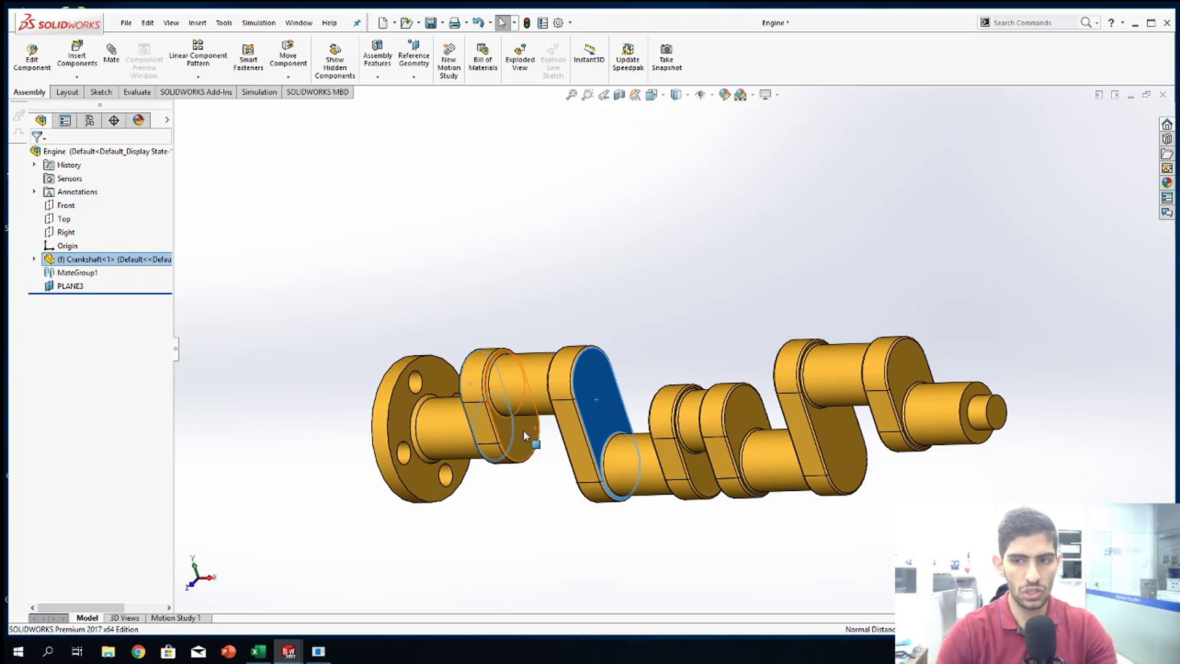
{"action": "key", "text": "p"}
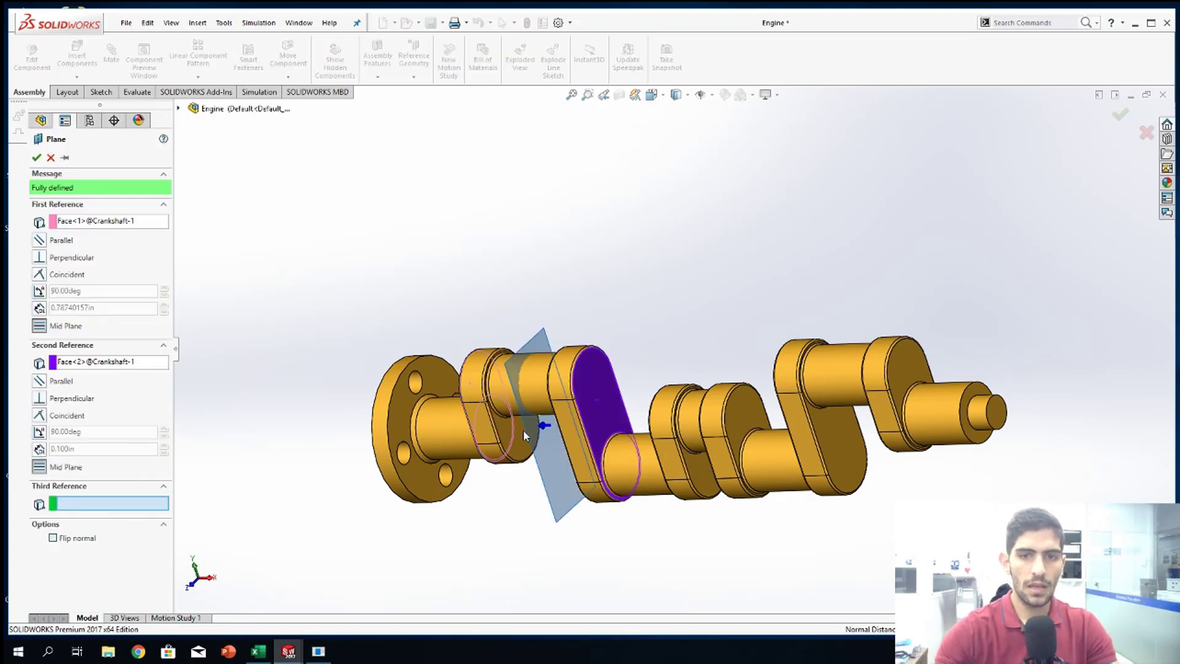
{"action": "middle_click_drag", "start_coordinate": [526, 430], "coordinate": [609, 416]}
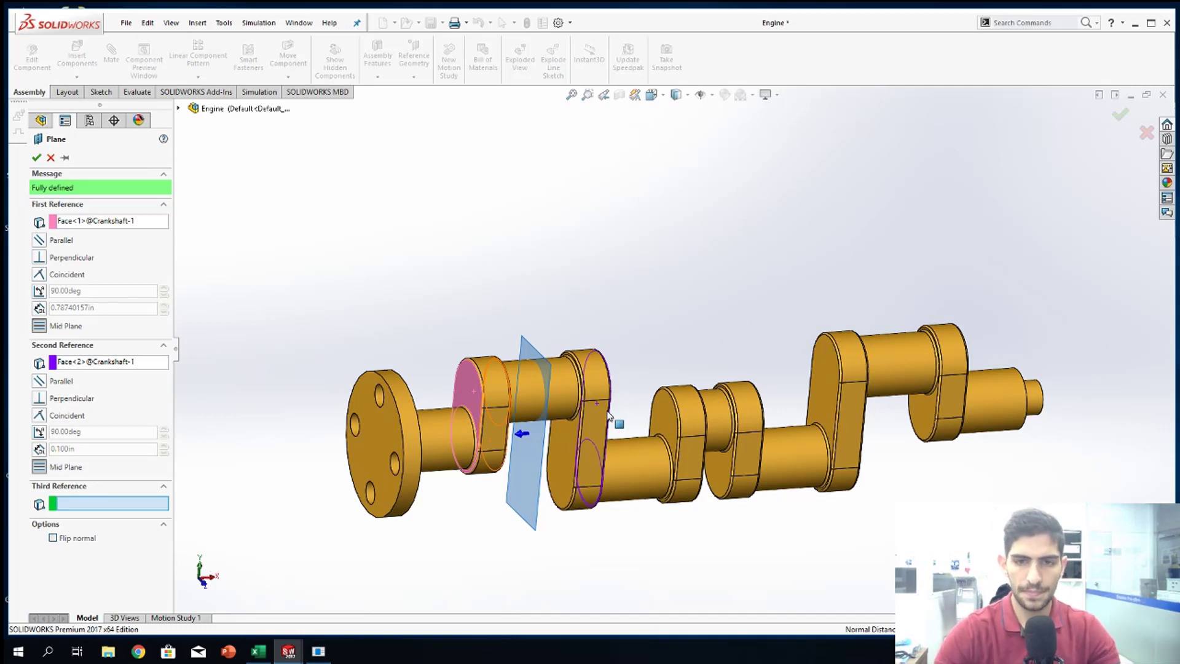
{"action": "key", "text": "Return"}
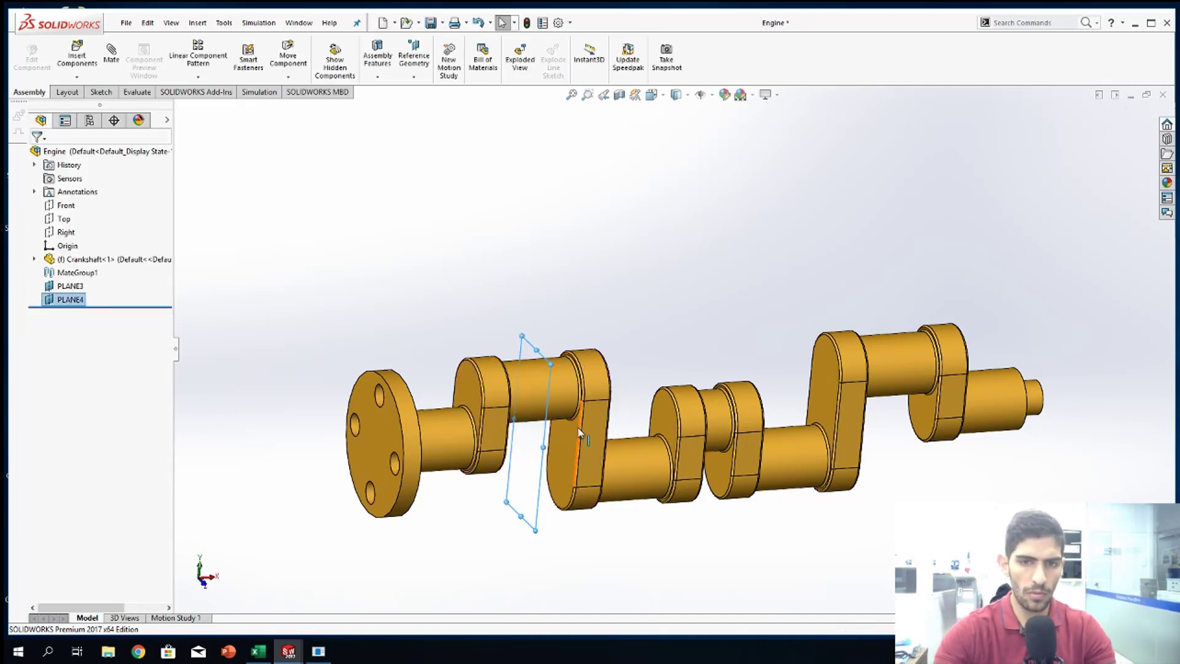
{"action": "middle_click_drag", "start_coordinate": [608, 403], "coordinate": [633, 402]}
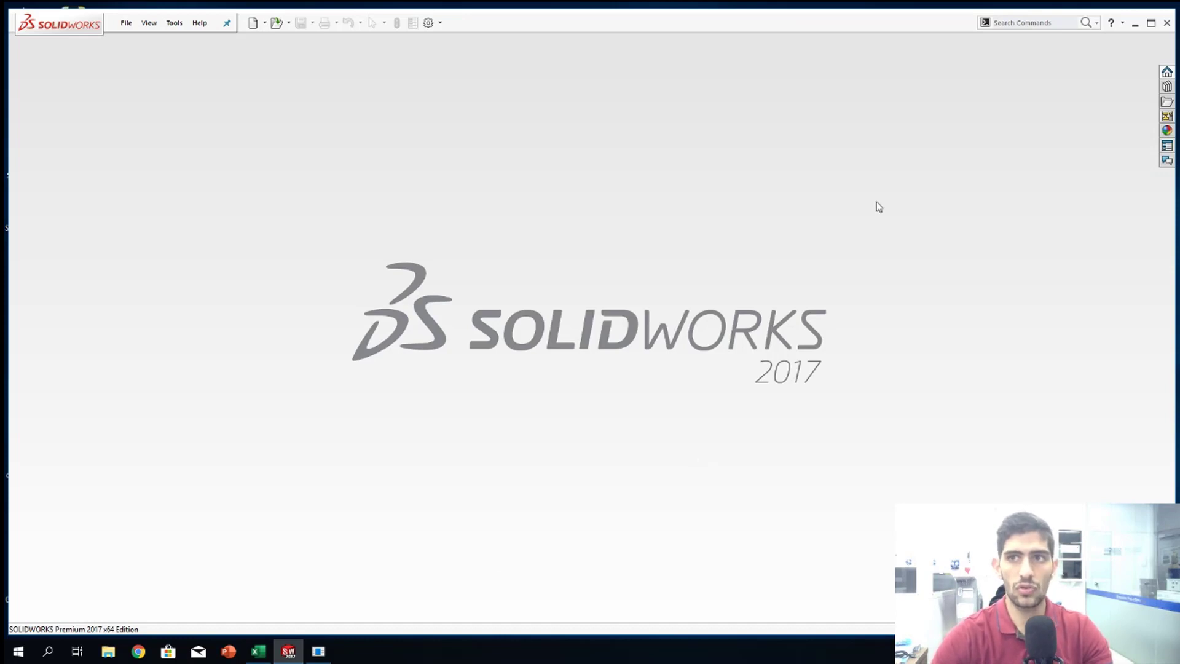
Step: Maximize the window and pin Valve Assembly, body sub_&, Full_Grill_Assembly and Conveyor Frame_L3_& in the recent files list
{"action": "left_click", "coordinate": [1151, 23]}
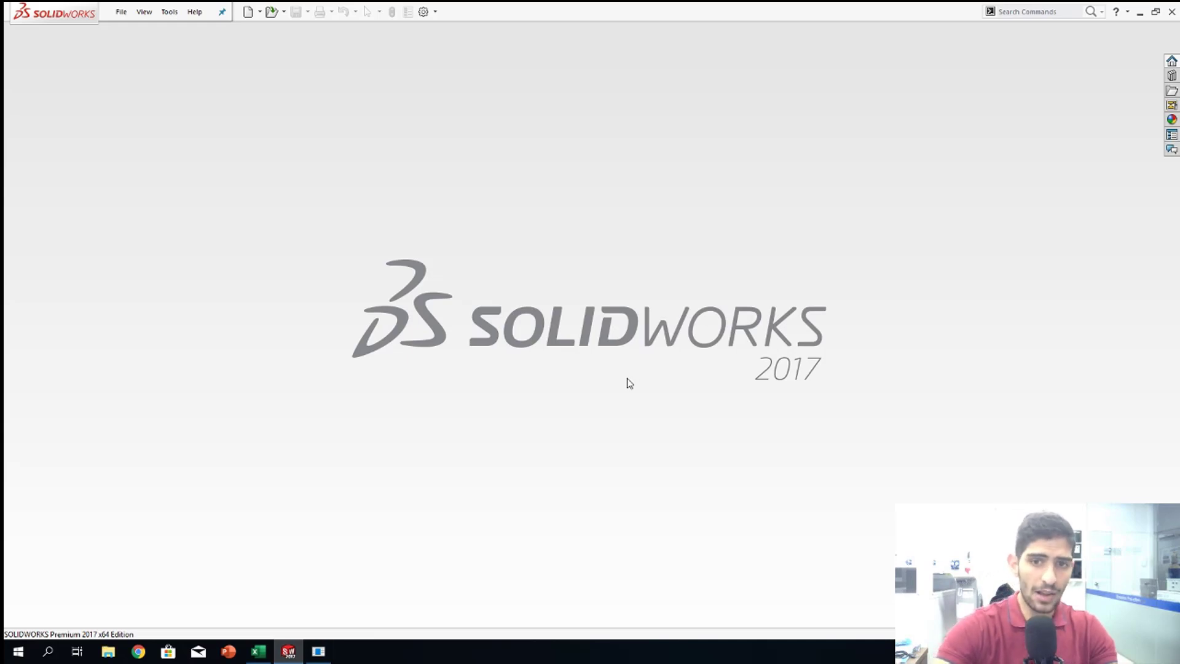
{"action": "left_click", "coordinate": [121, 13]}
{"action": "left_click", "coordinate": [122, 14]}
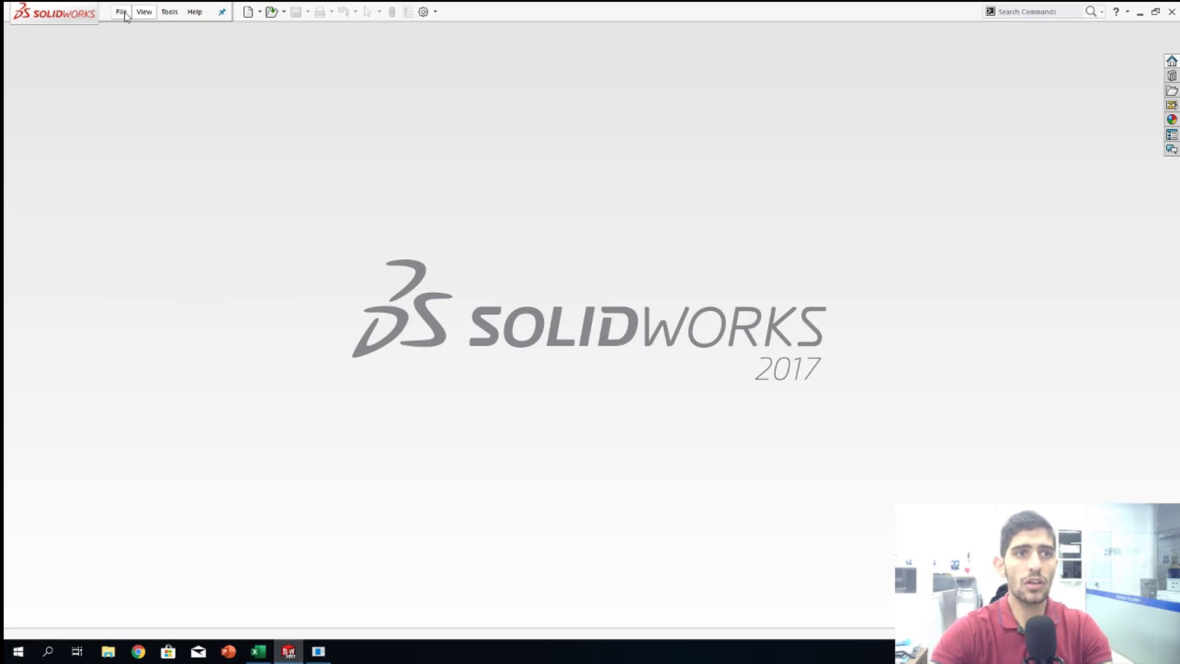
{"action": "left_click", "coordinate": [124, 14]}
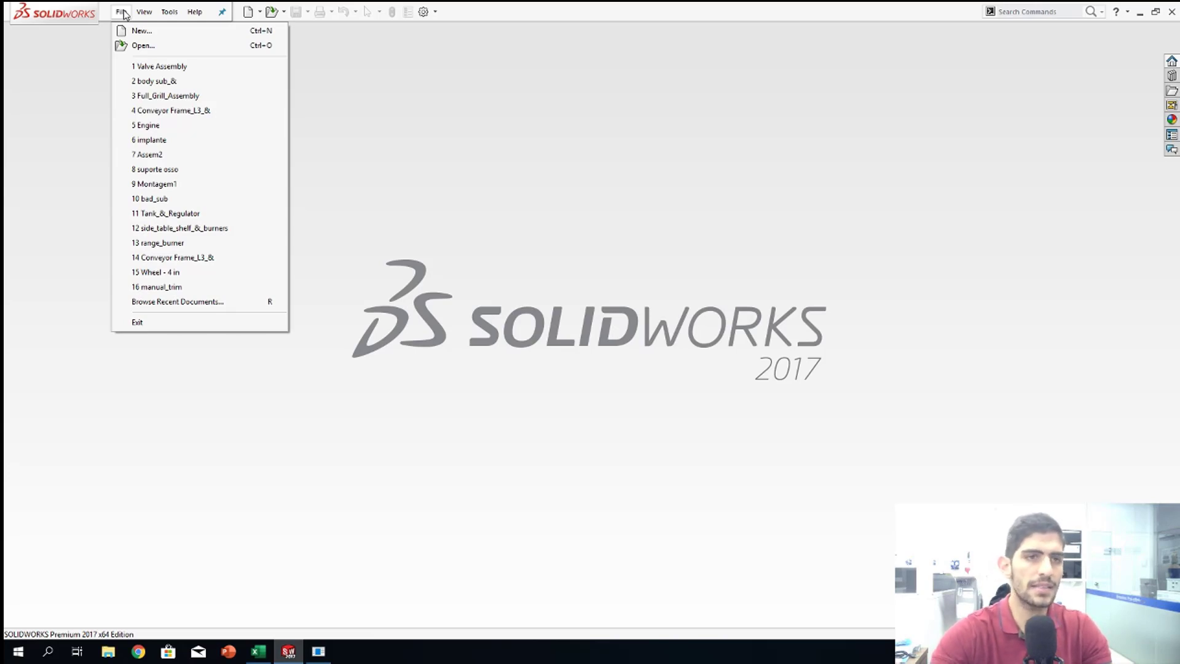
{"action": "mouse_move", "coordinate": [177, 67]}
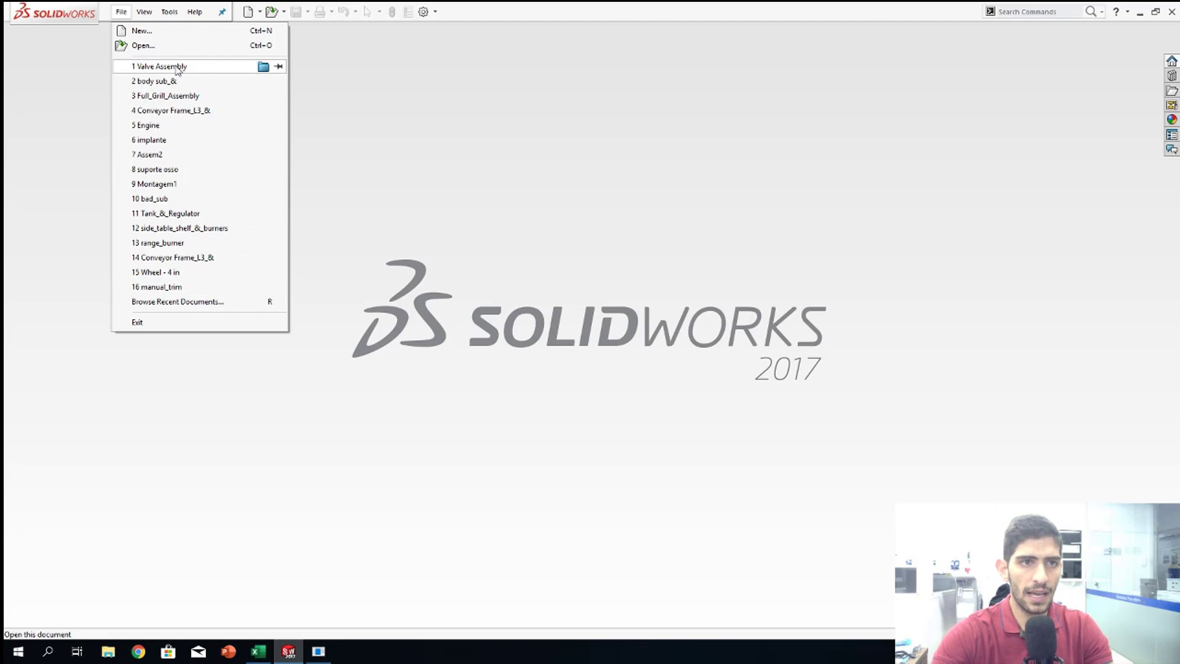
{"action": "left_click", "coordinate": [279, 67]}
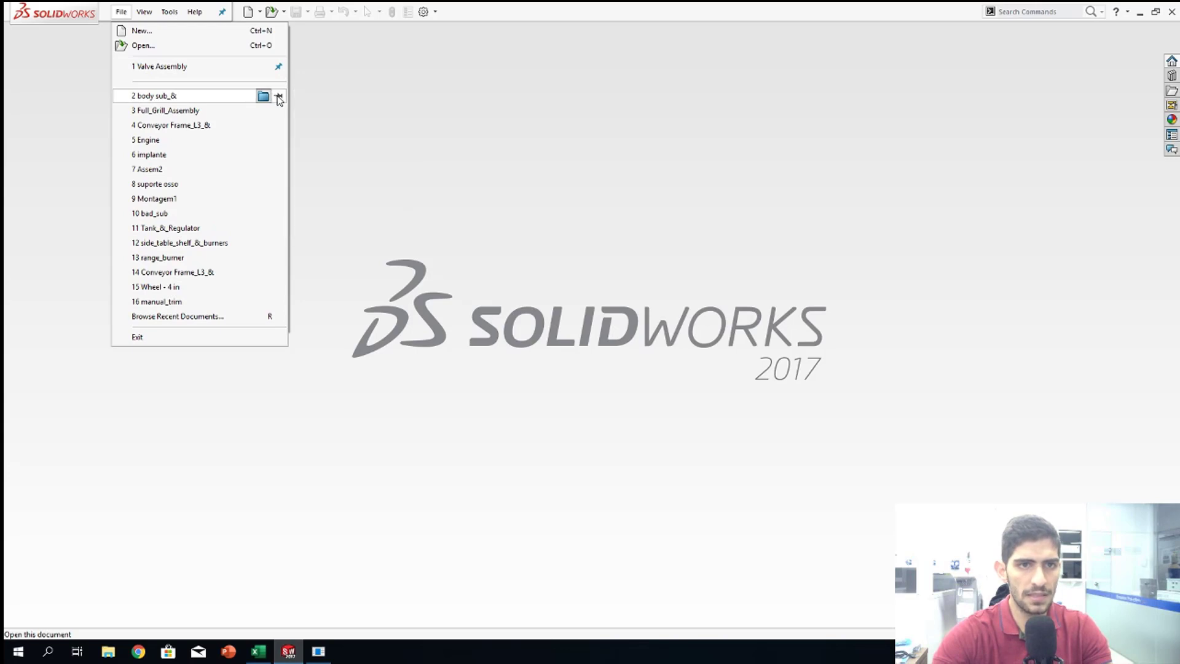
{"action": "left_click", "coordinate": [279, 97]}
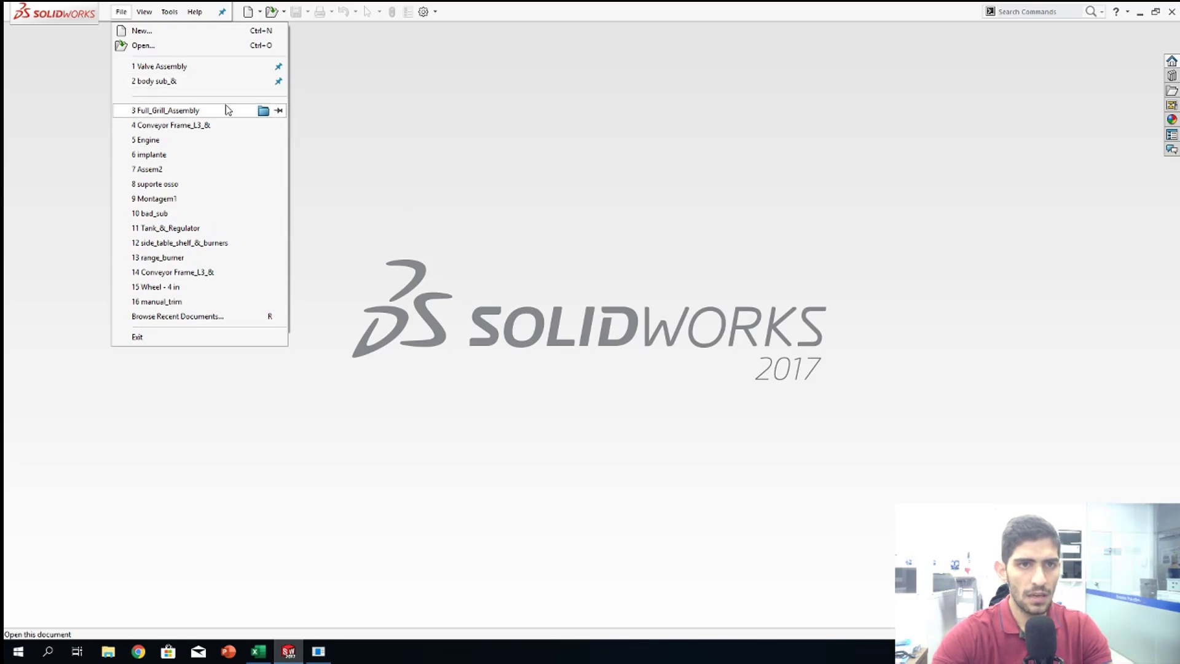
{"action": "left_click", "coordinate": [279, 111]}
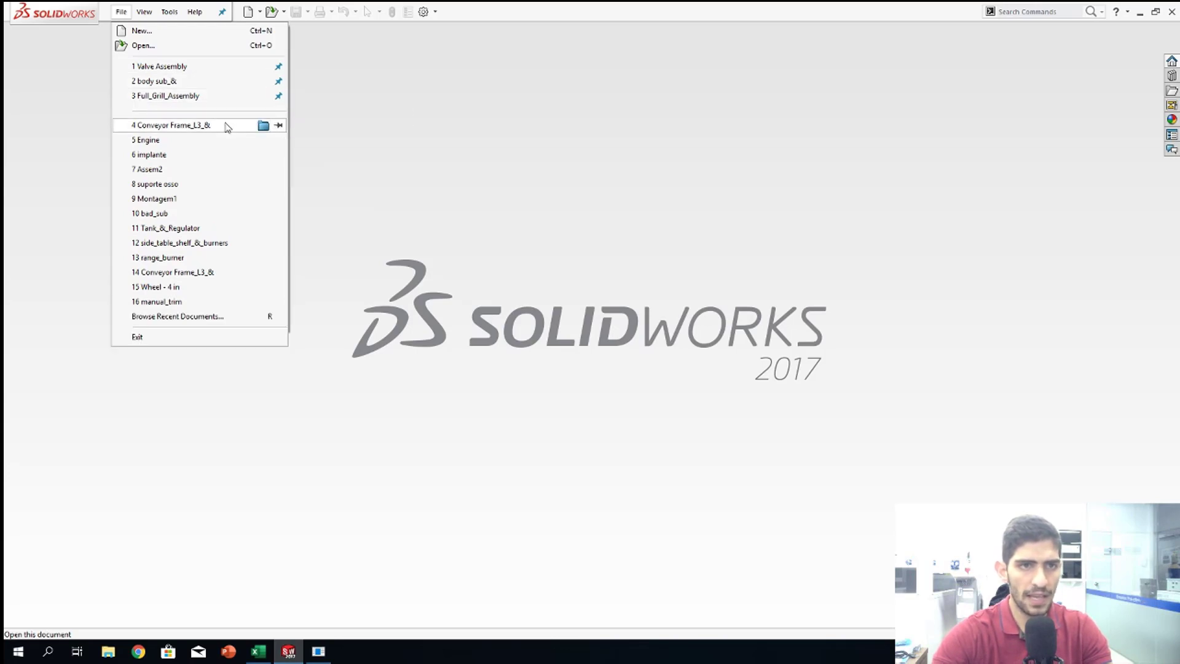
{"action": "left_click", "coordinate": [278, 127]}
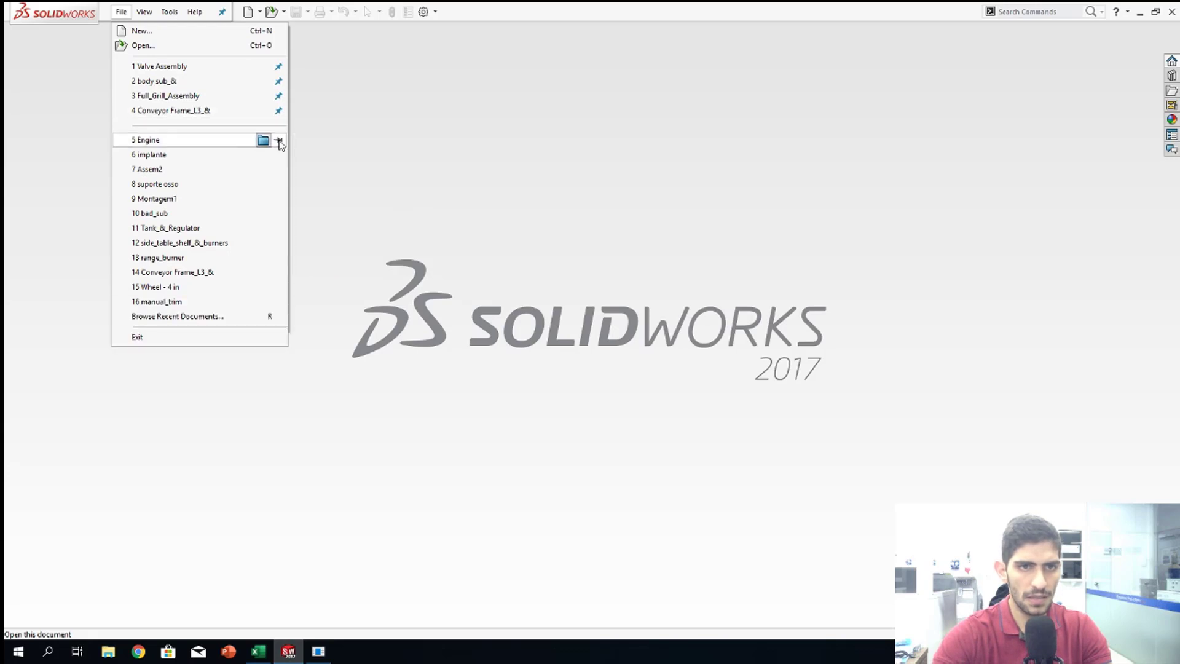
Step: Pin Engine, implante, bad_sub and Tank_&_Regulator in the recent files list, then close the list
{"action": "left_click", "coordinate": [280, 141]}
{"action": "left_click", "coordinate": [278, 155]}
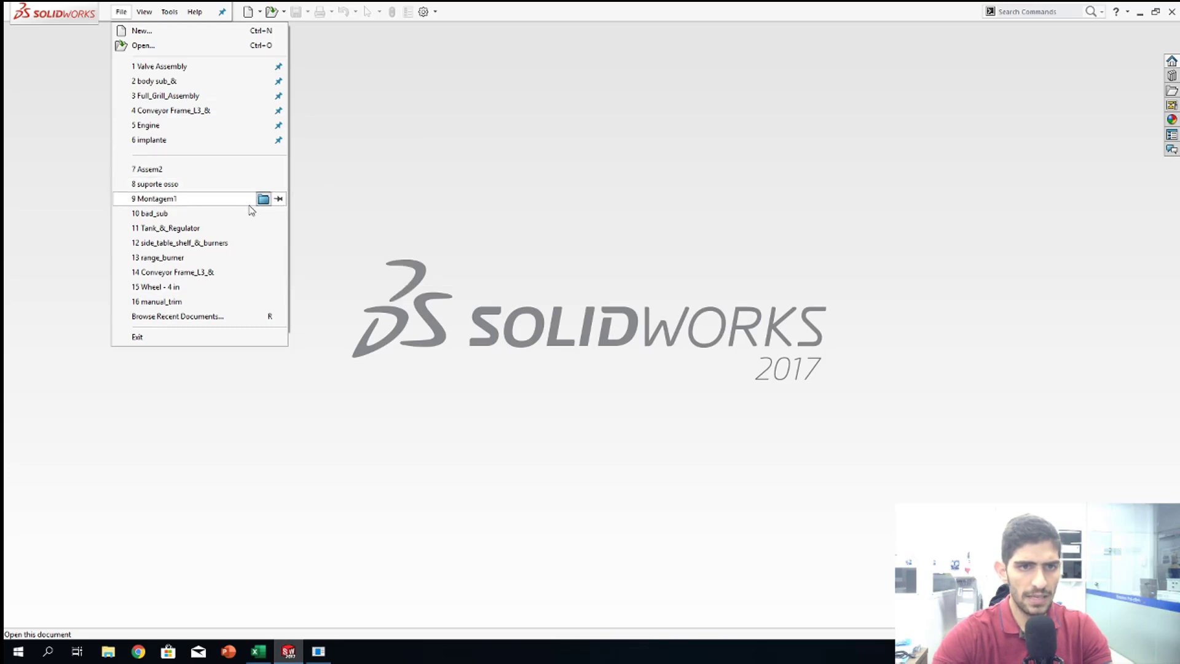
{"action": "left_click", "coordinate": [278, 213]}
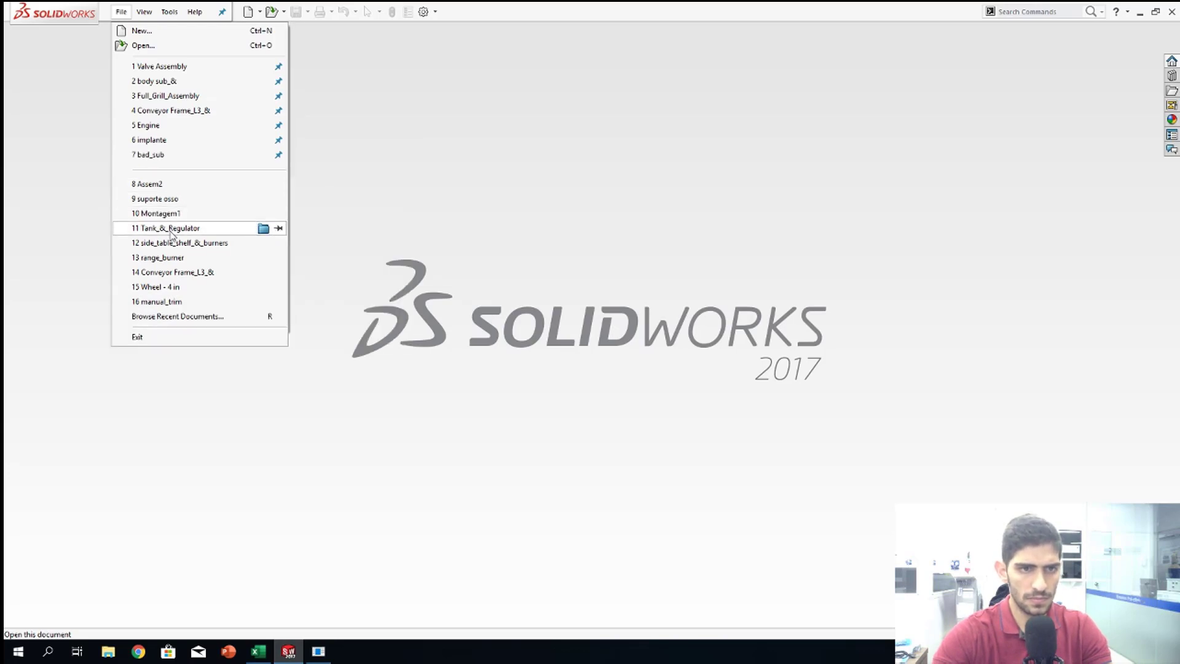
{"action": "left_click", "coordinate": [279, 228]}
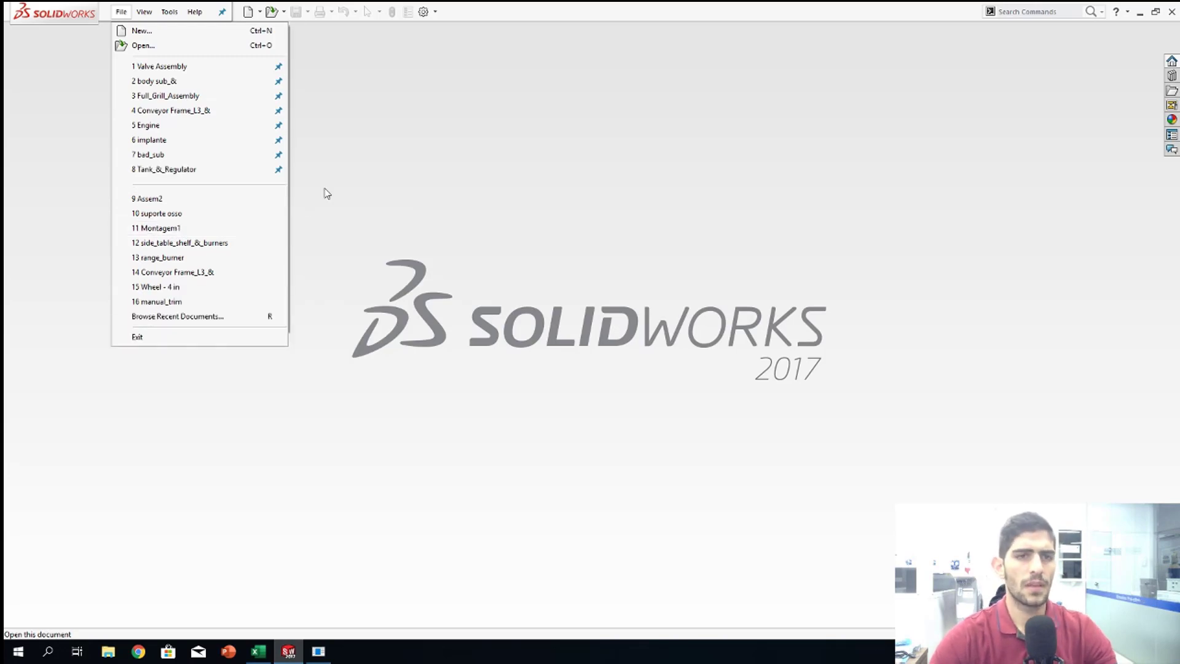
{"action": "left_click", "coordinate": [382, 148]}
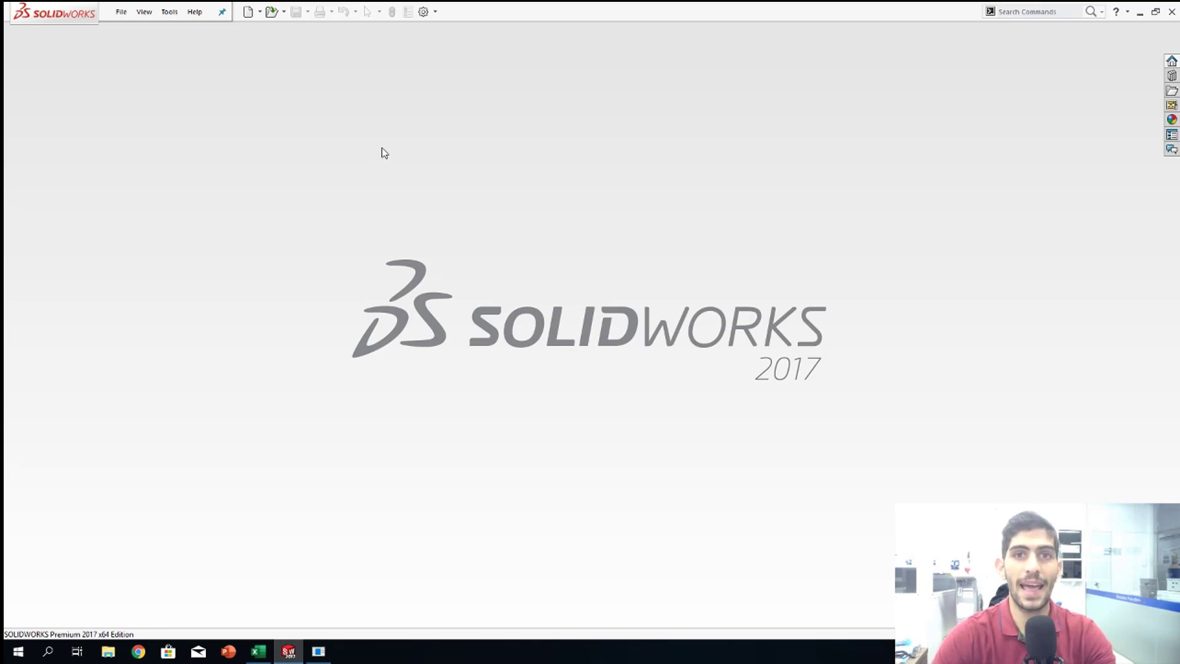
Step: Bring up the Recent Documents thumbnails and open the pinned Engine assembly from them
{"action": "key", "text": "r"}
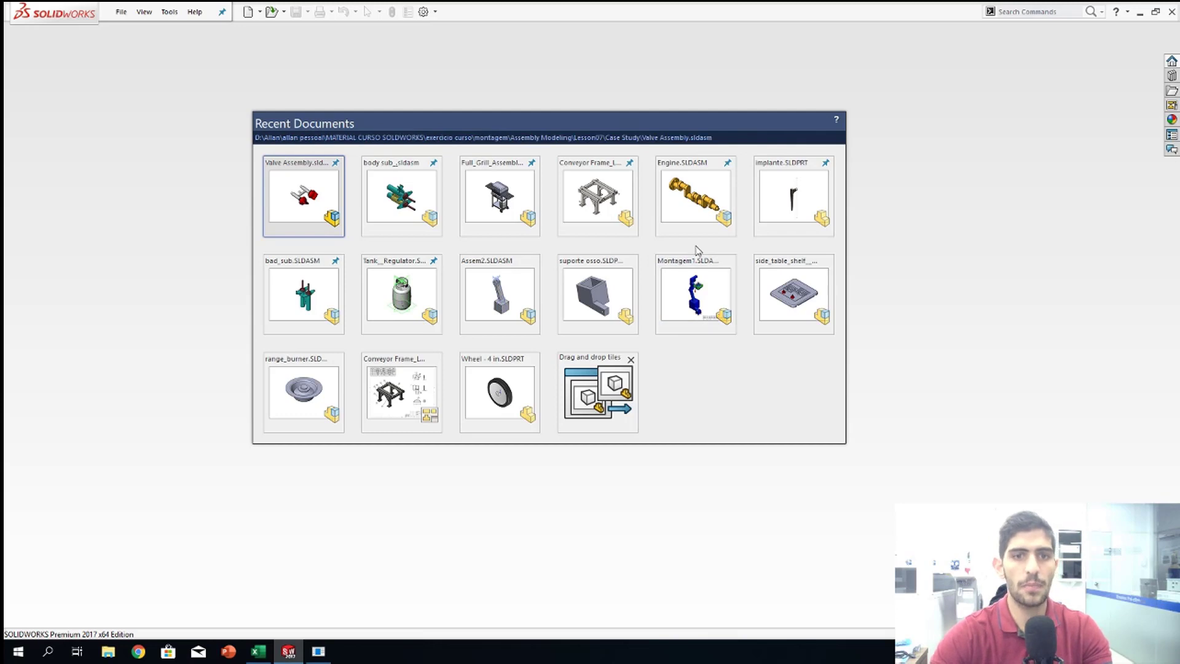
{"action": "left_click", "coordinate": [480, 72]}
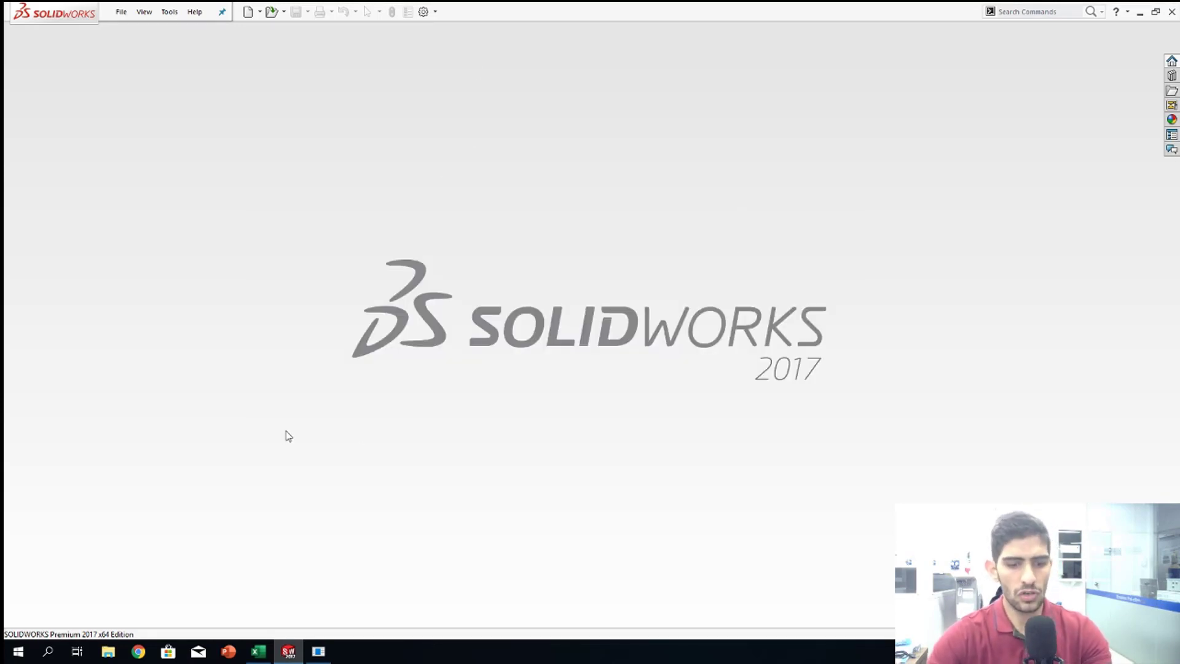
{"action": "key", "text": "r"}
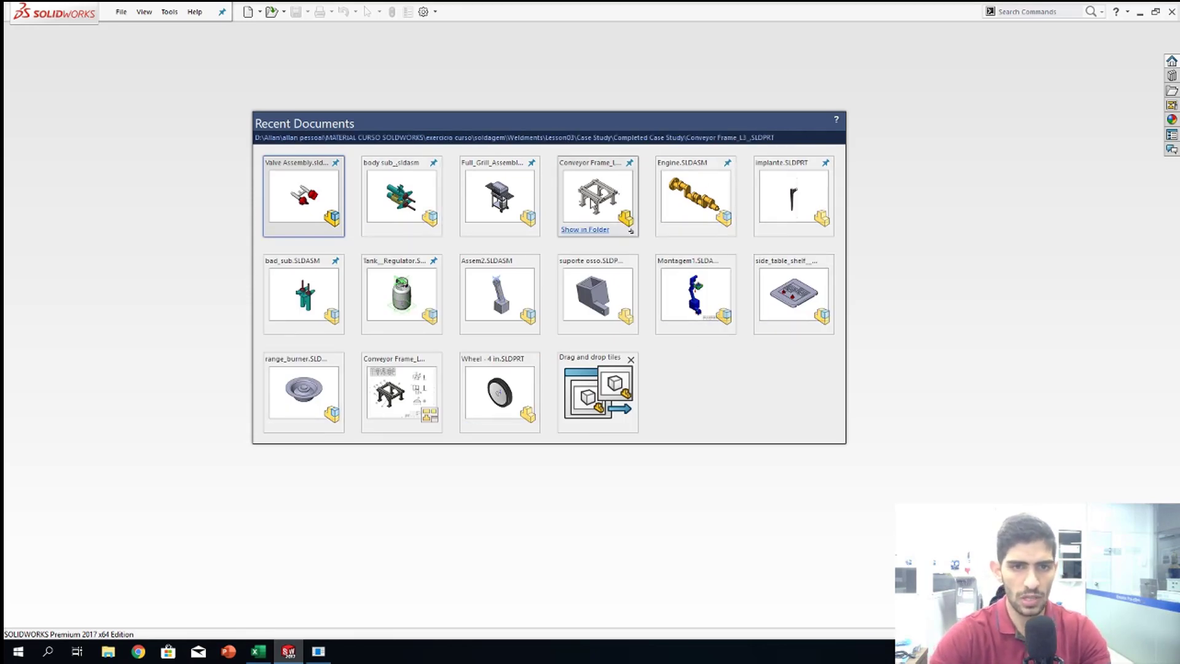
{"action": "left_click", "coordinate": [666, 193]}
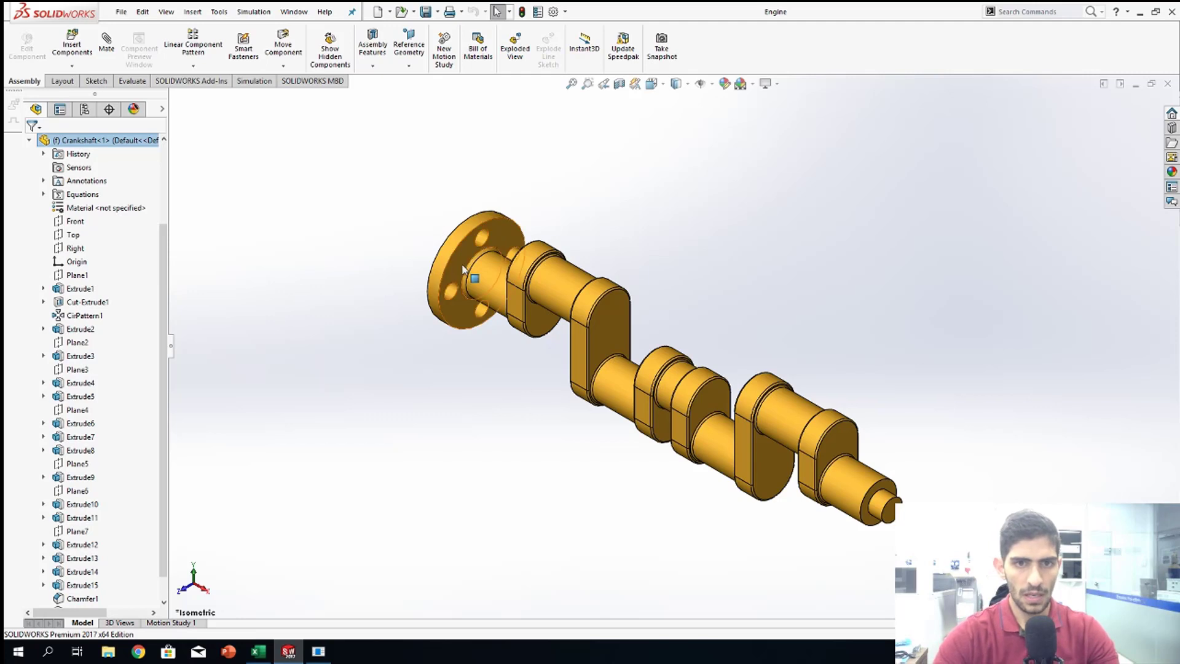
Step: Edit Sketch1 under the crankshaft's Extrude1 feature and convert the flange circle to construction geometry
{"action": "scroll", "coordinate": [462, 268], "scroll_direction": "down", "scroll_amount": 3}
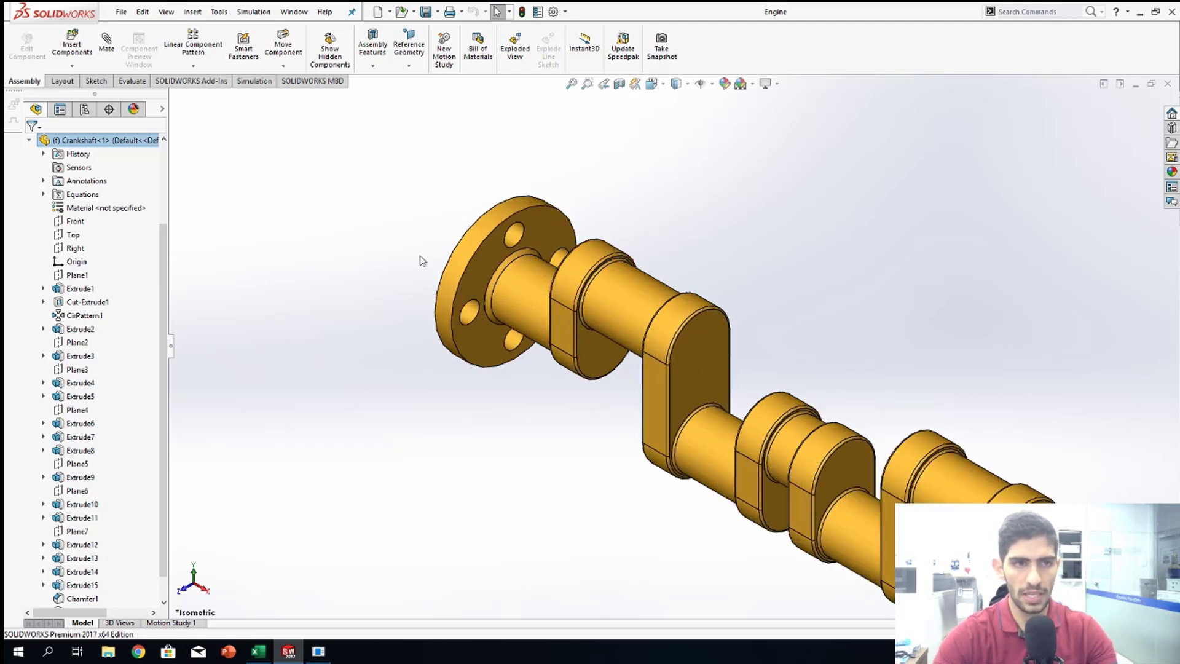
{"action": "left_click", "coordinate": [43, 288]}
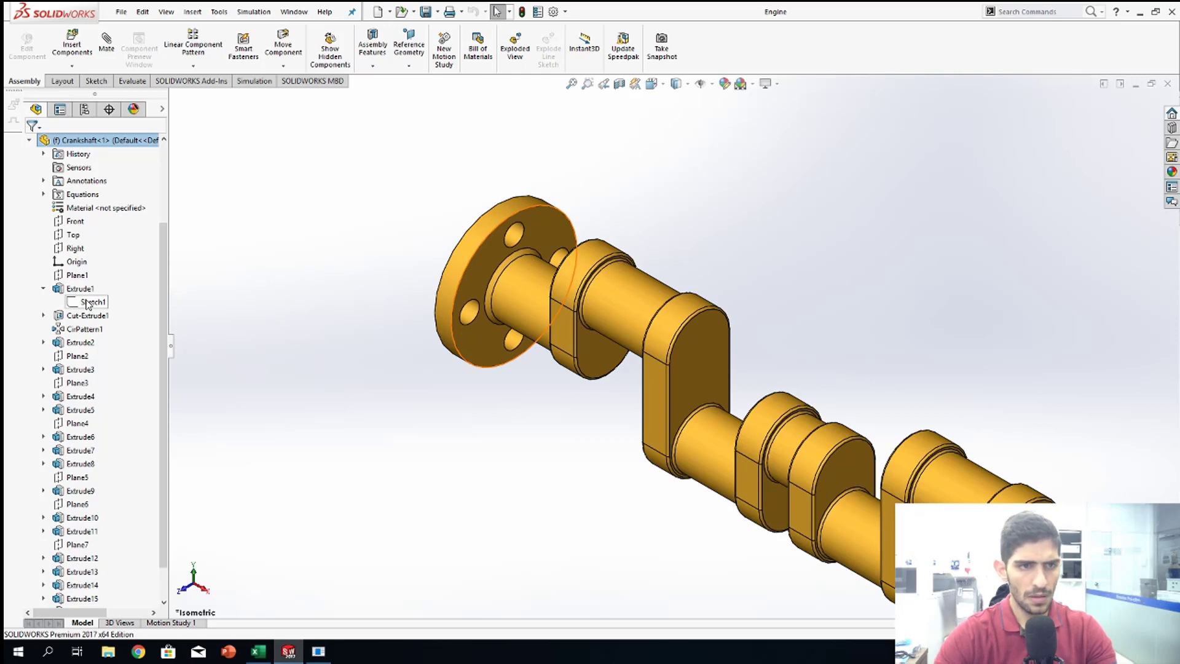
{"action": "right_click", "coordinate": [88, 303]}
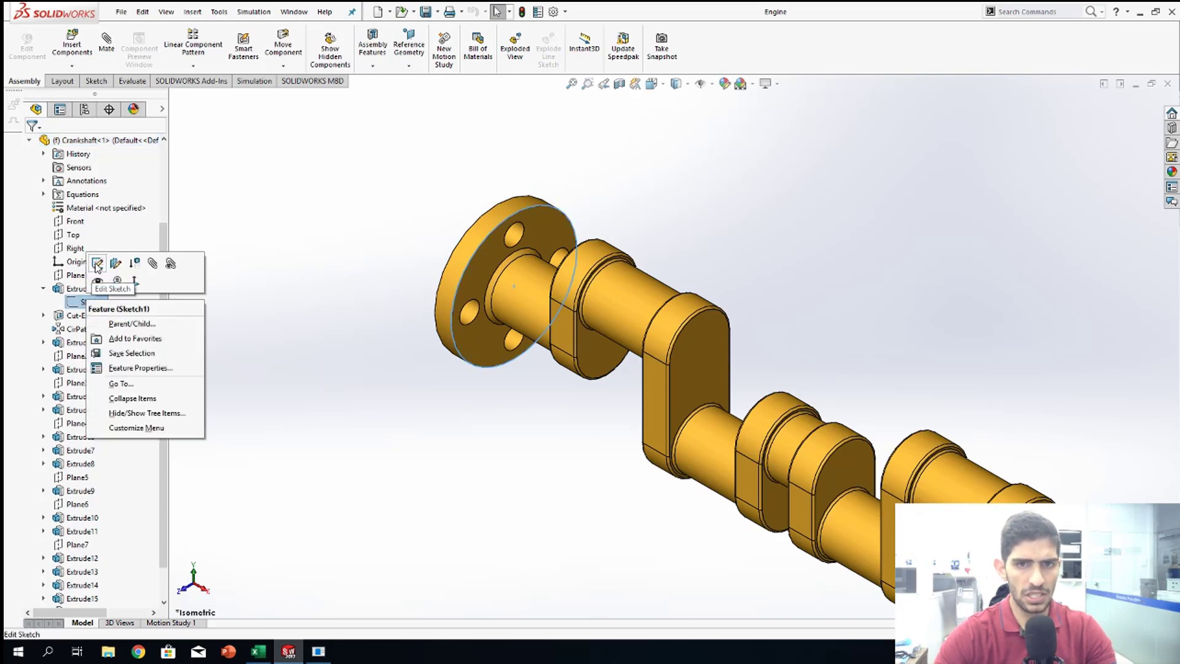
{"action": "left_click", "coordinate": [97, 264]}
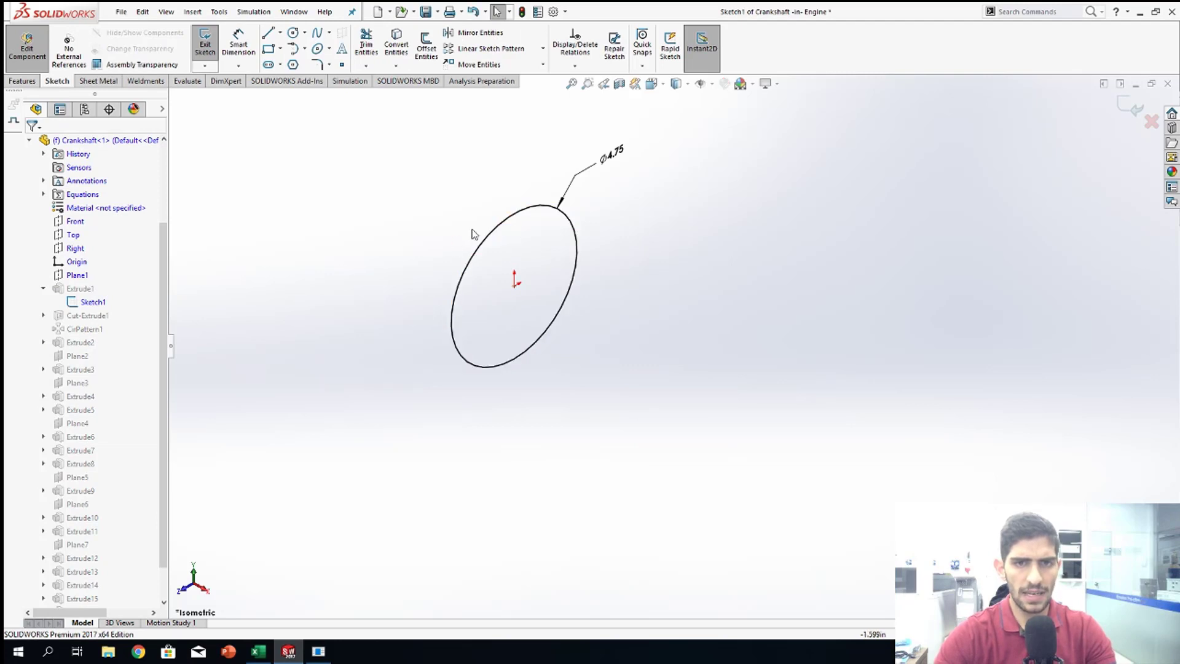
{"action": "left_click", "coordinate": [503, 225]}
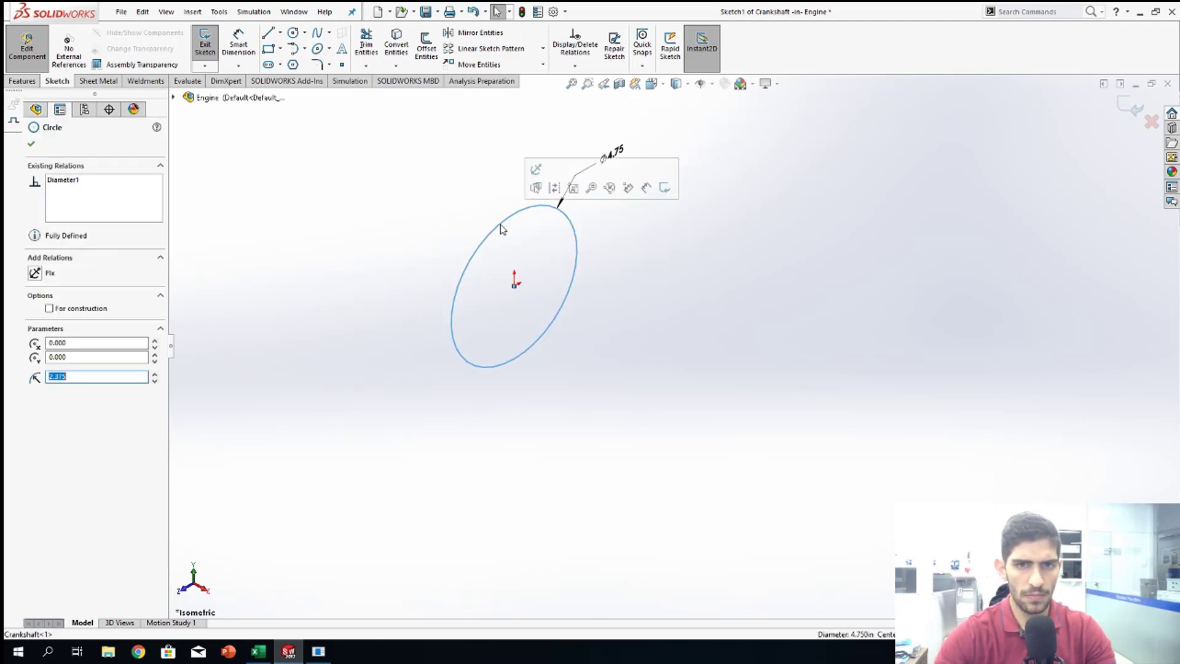
{"action": "left_click", "coordinate": [49, 309]}
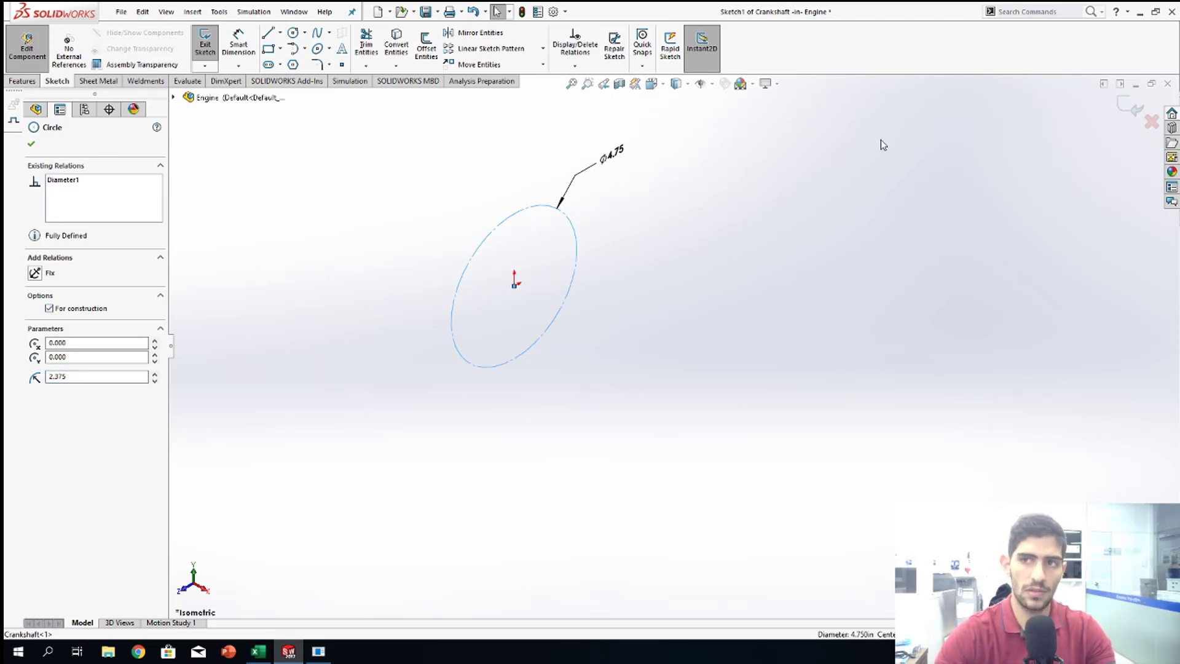
Step: Exit the flange sketch, continue past the Extrude1 error and rebuild the crankshaft anyway
{"action": "left_click", "coordinate": [1129, 110]}
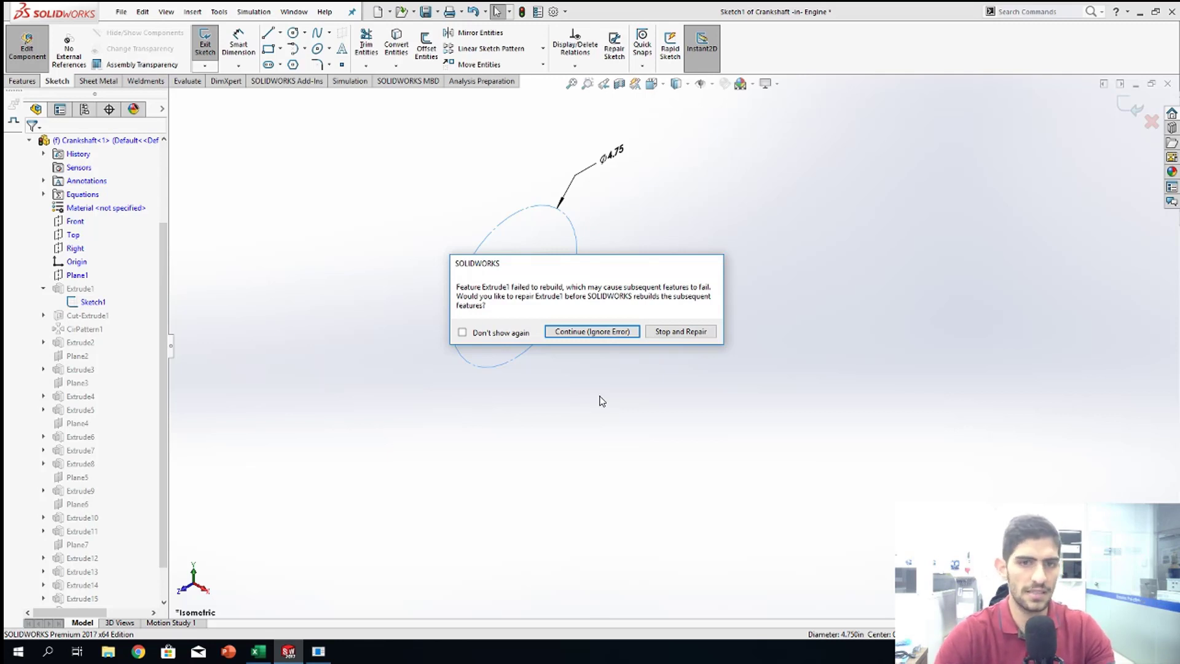
{"action": "left_click", "coordinate": [593, 332]}
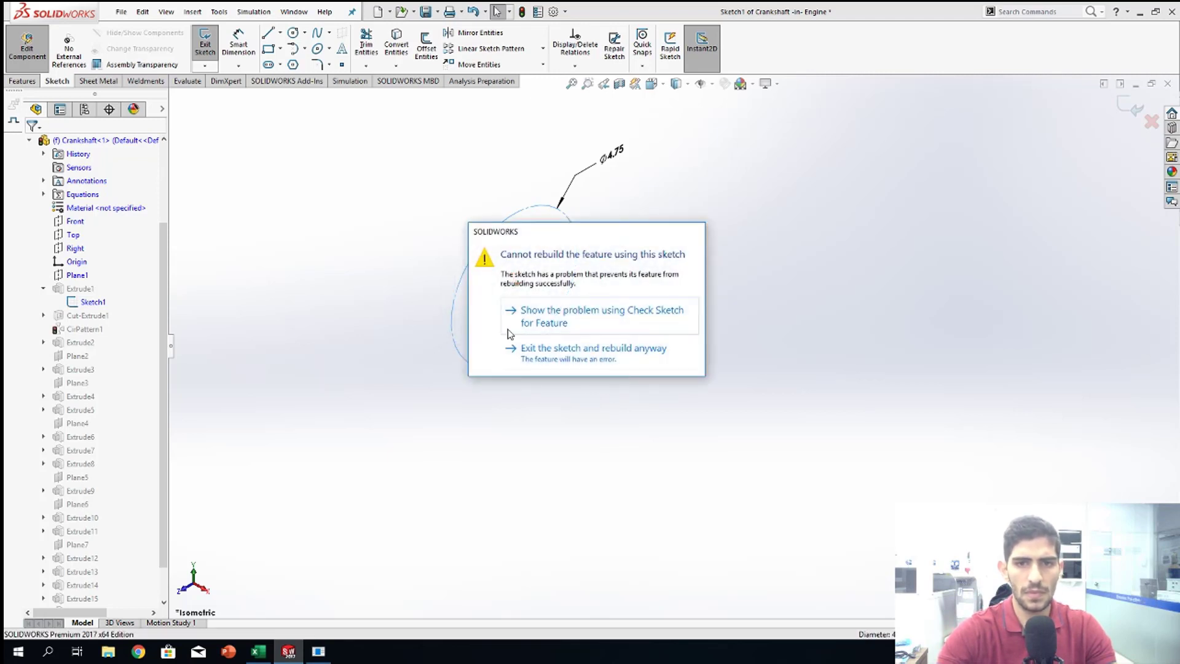
{"action": "left_click", "coordinate": [571, 359]}
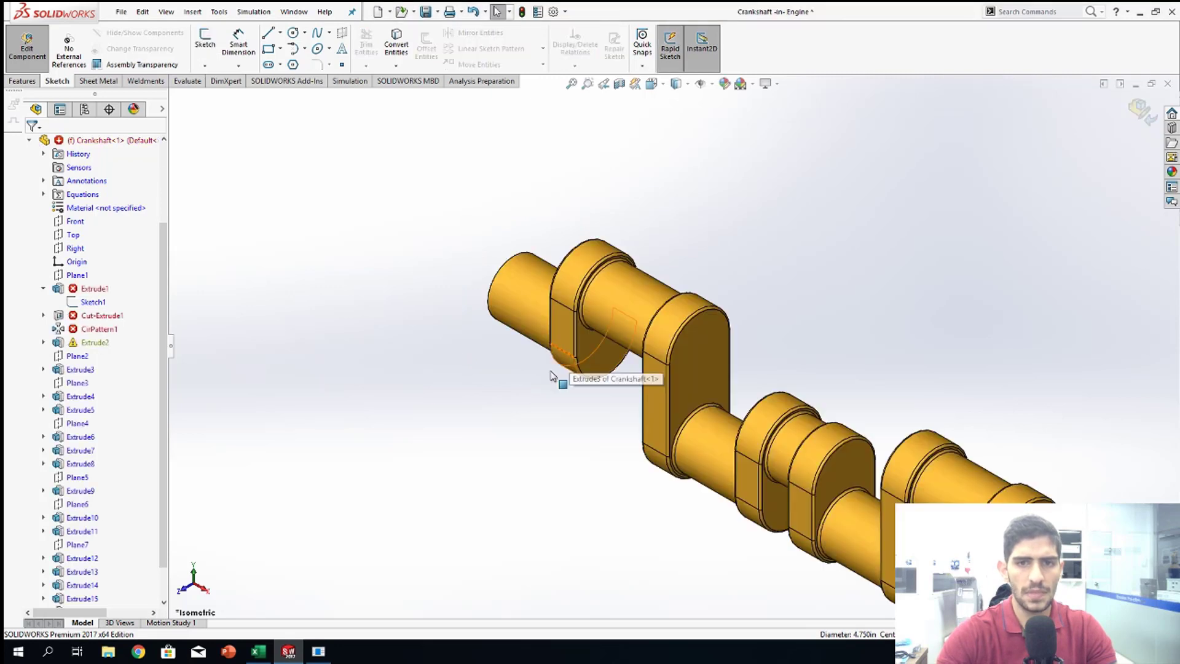
{"action": "scroll", "coordinate": [92, 332], "scroll_direction": "up", "scroll_amount": 3}
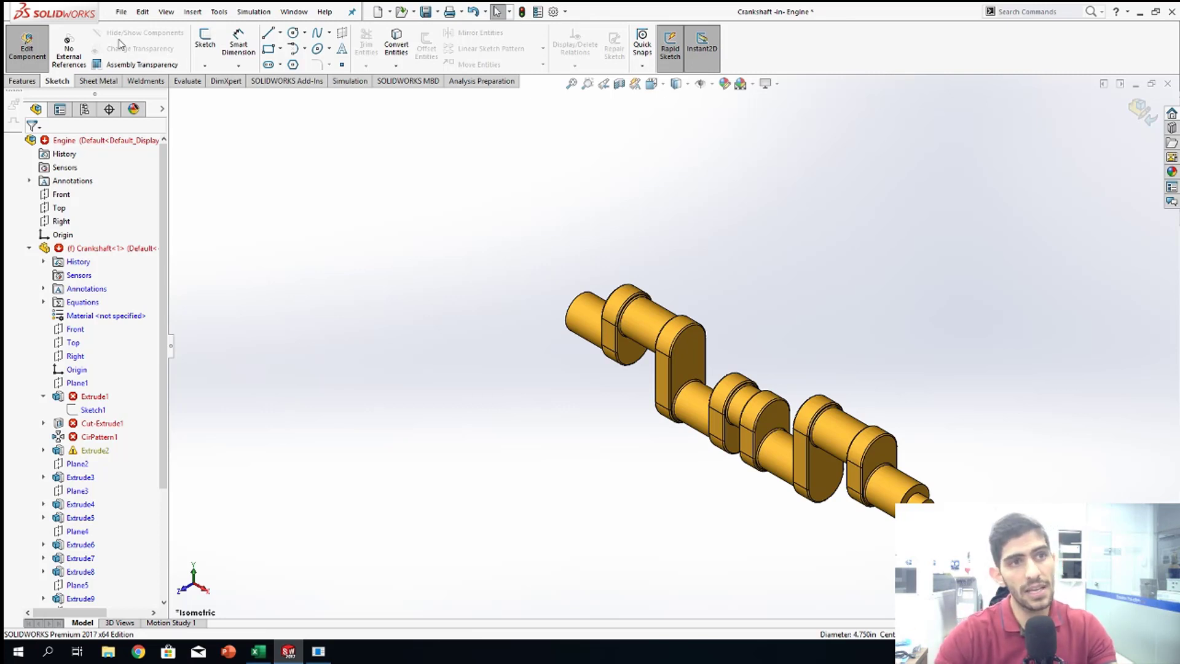
Step: Reload Engine.SLDASM from disk, discarding the unsaved changes to both the assembly and the Crankshaft part
{"action": "left_click", "coordinate": [120, 13]}
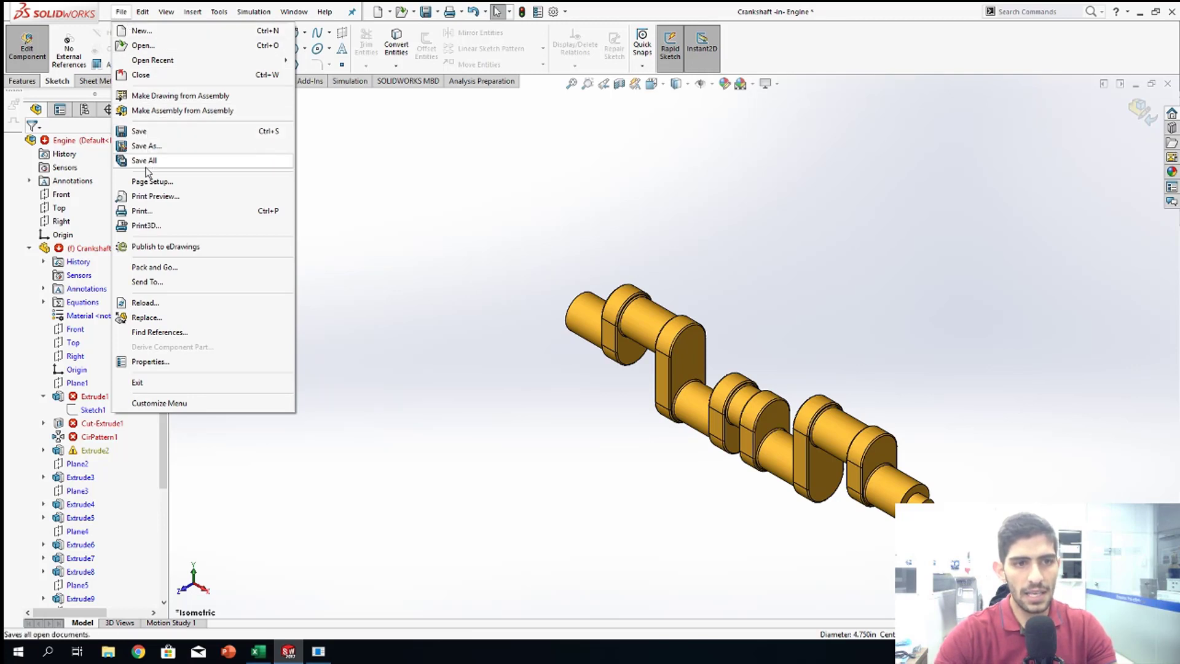
{"action": "left_click", "coordinate": [152, 307]}
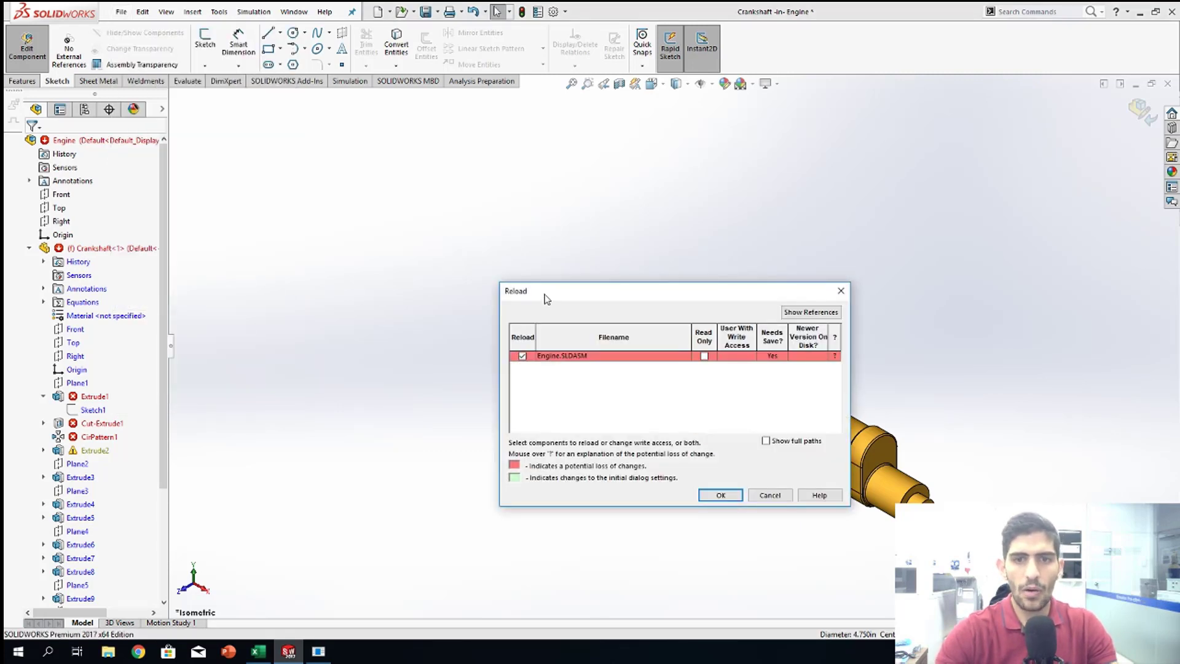
{"action": "left_click_drag", "start_coordinate": [548, 298], "coordinate": [335, 150]}
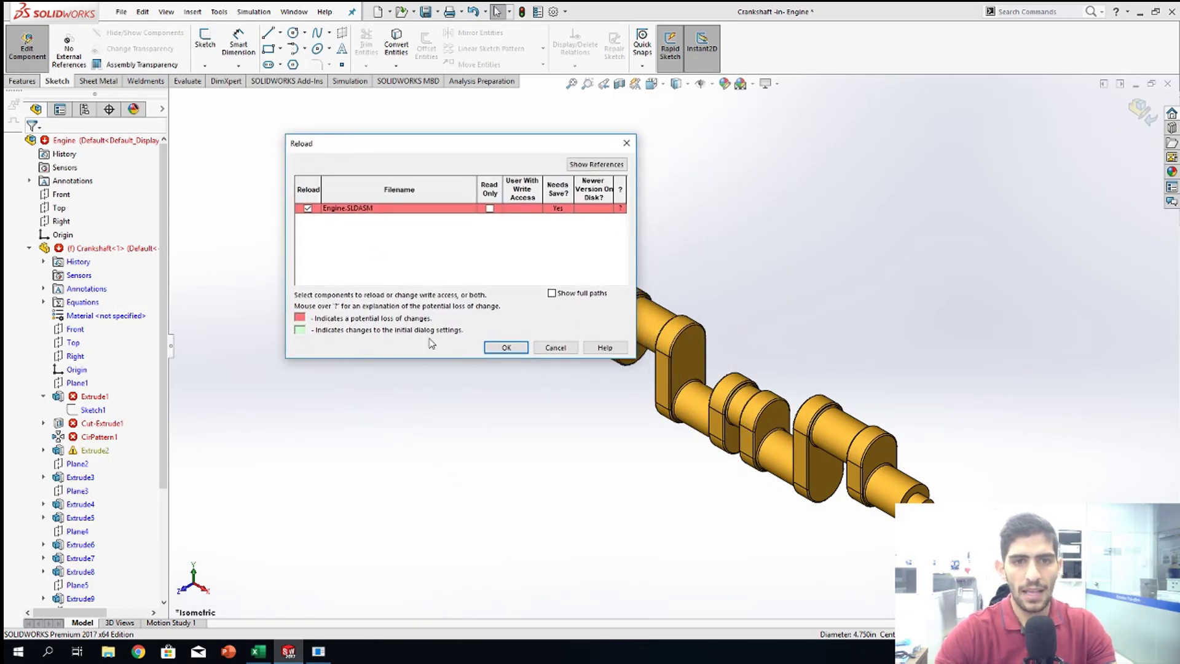
{"action": "left_click", "coordinate": [504, 348]}
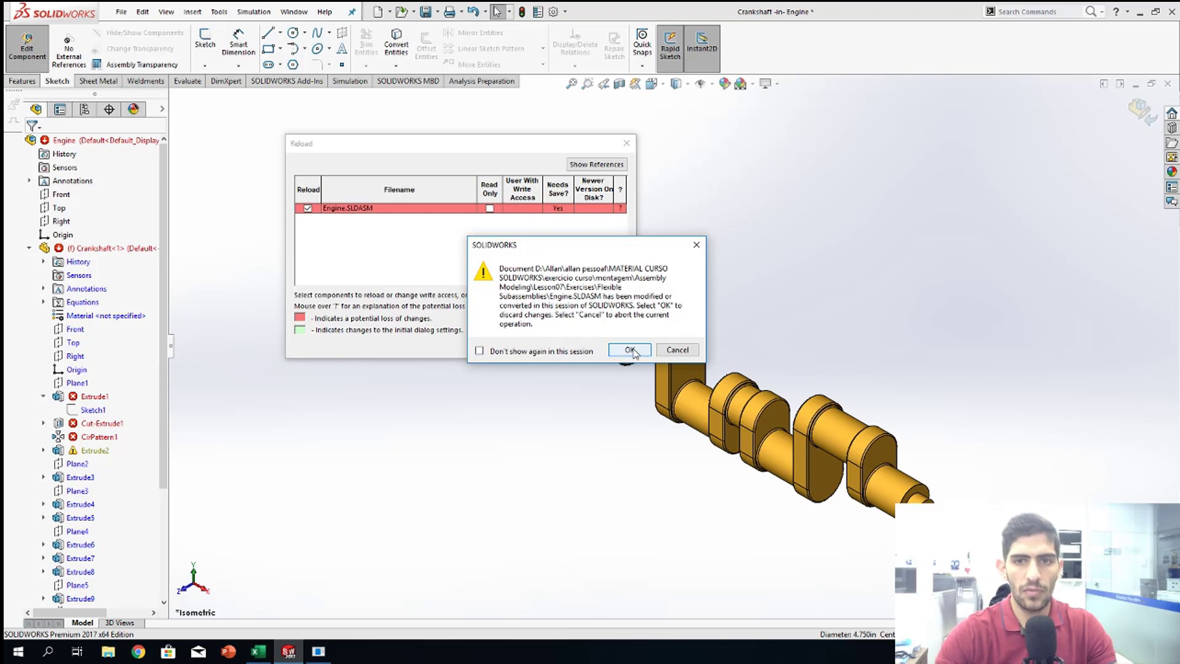
{"action": "left_click", "coordinate": [631, 350]}
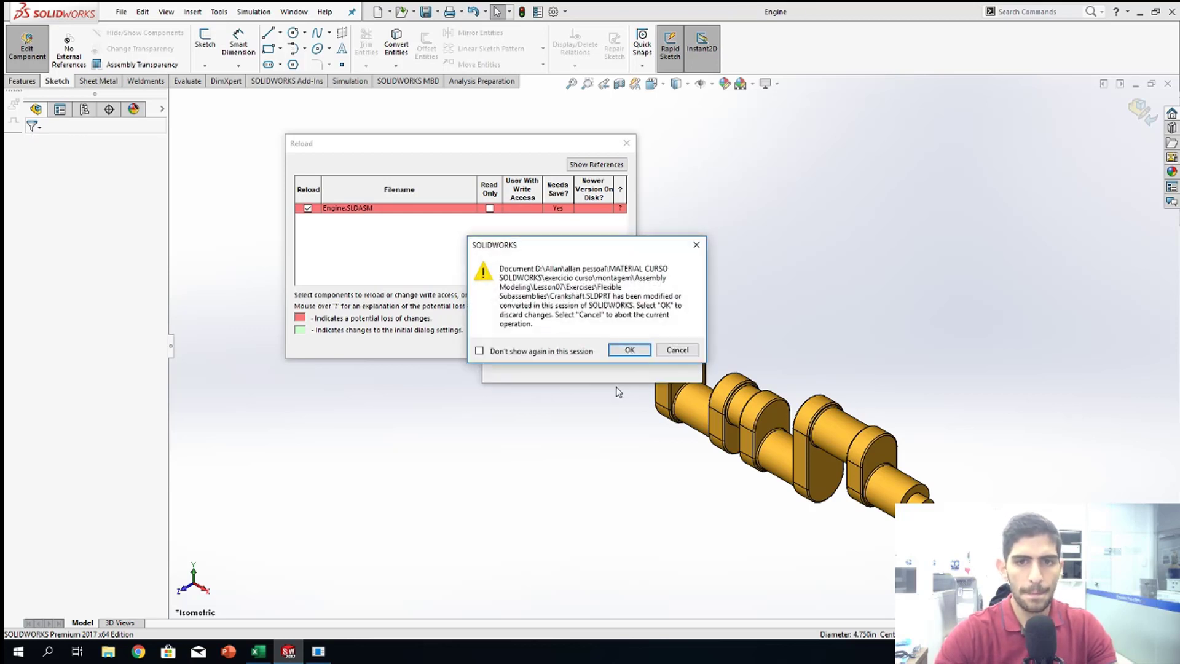
{"action": "left_click", "coordinate": [631, 350]}
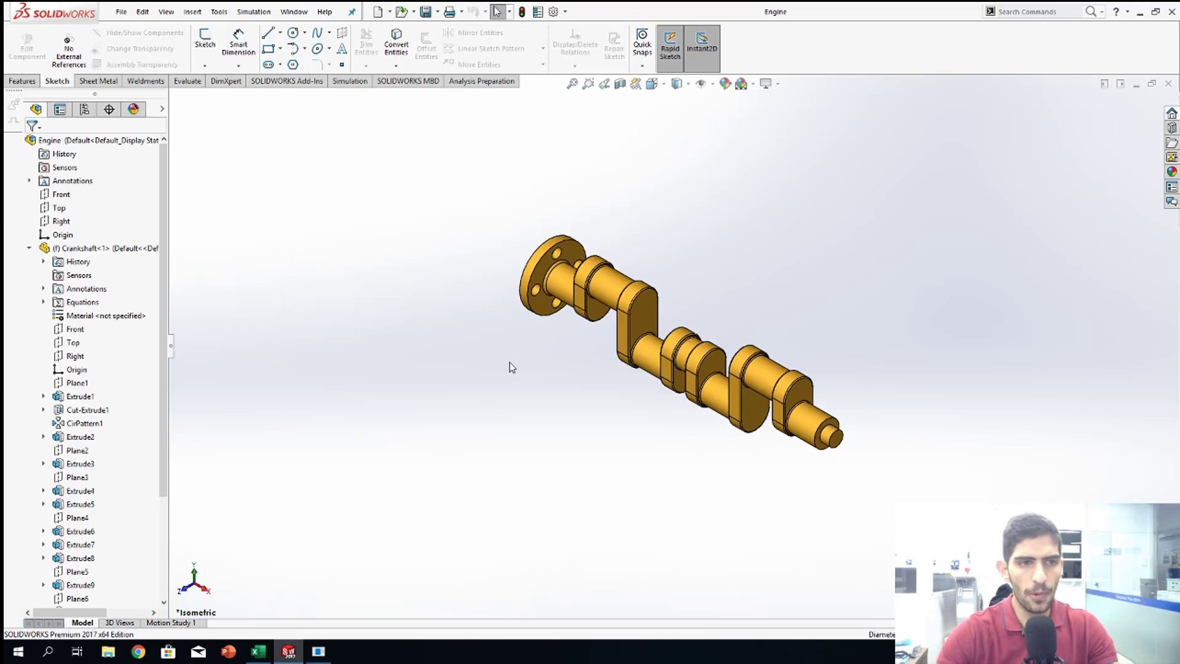
{"action": "scroll", "coordinate": [540, 276], "scroll_direction": "down", "scroll_amount": 3}
{"action": "scroll", "coordinate": [652, 362], "scroll_direction": "up", "scroll_amount": 3}
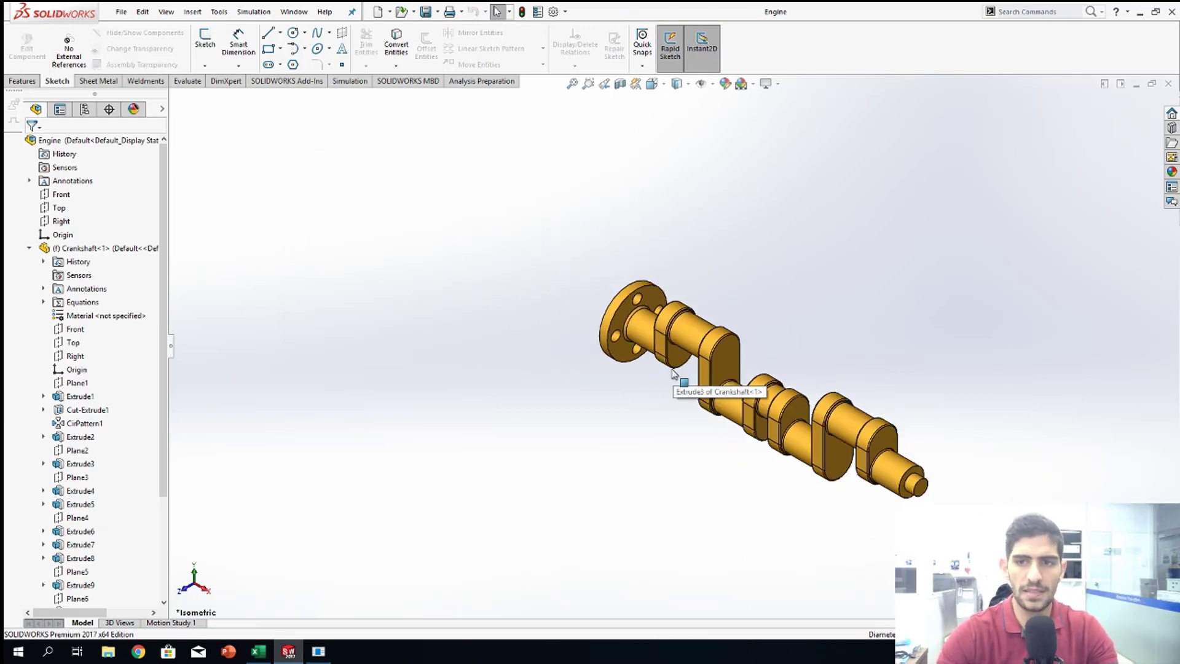
{"action": "middle_click_drag", "start_coordinate": [674, 373], "coordinate": [682, 426]}
{"action": "scroll", "coordinate": [631, 367], "scroll_direction": "down", "scroll_amount": 5}
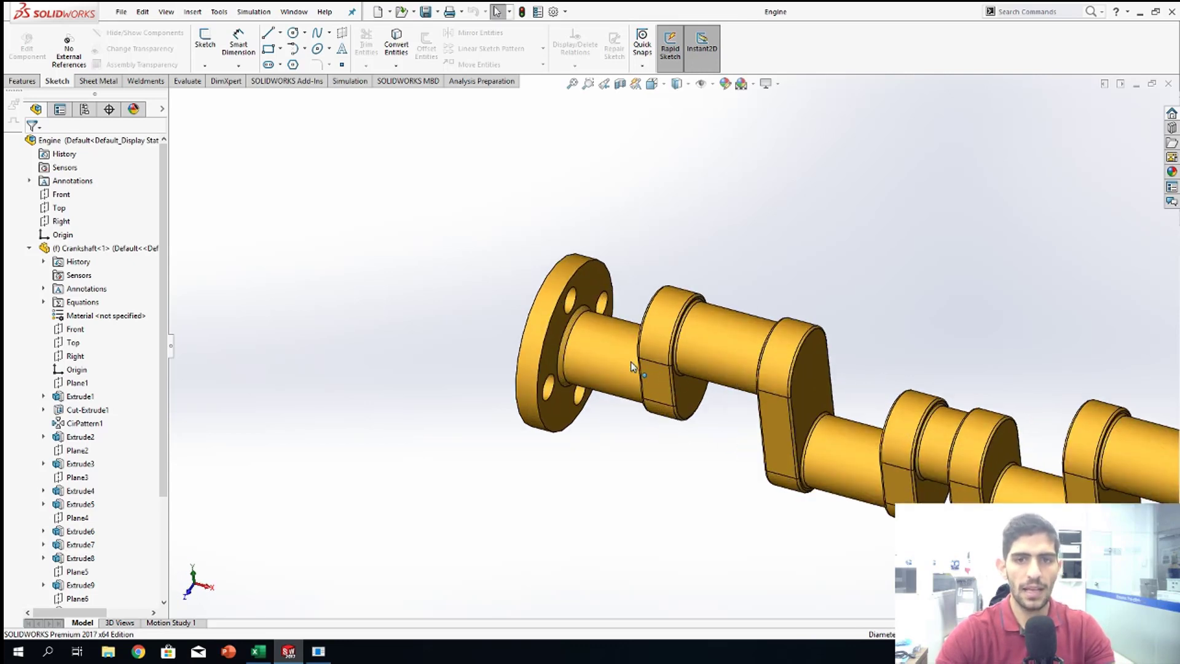
Step: Repeat the reload of the Engine assembly, keeping only Engine.SLDASM checked and Read Only off
{"action": "scroll", "coordinate": [630, 363], "scroll_direction": "up", "scroll_amount": 3}
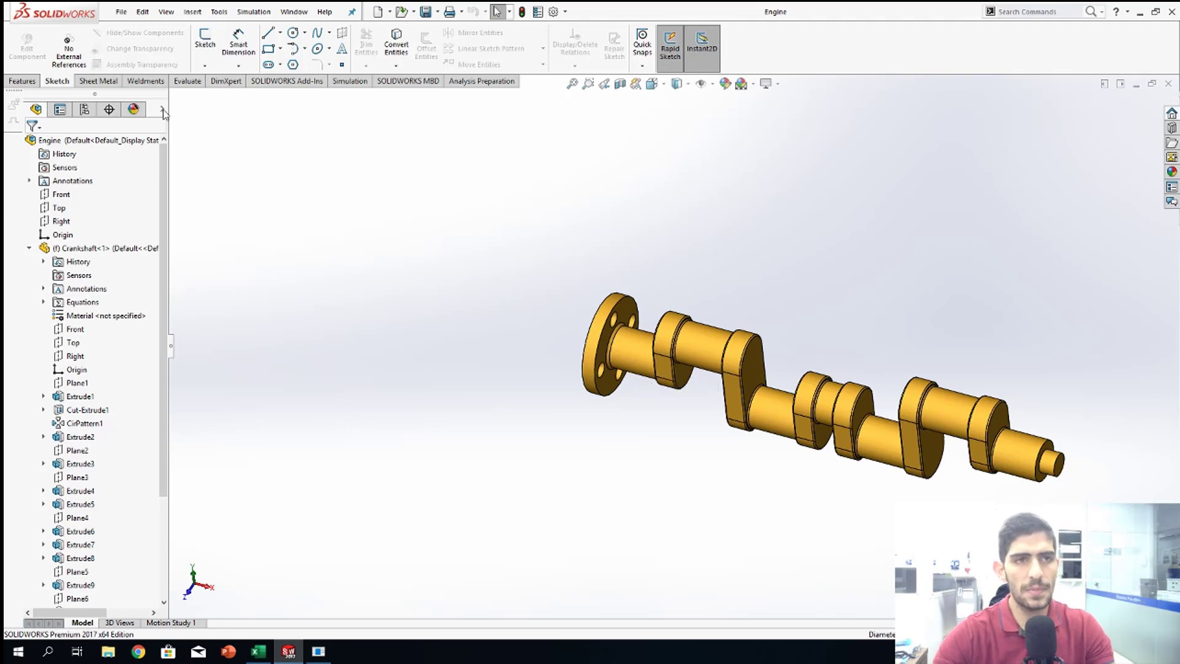
{"action": "left_click", "coordinate": [139, 13]}
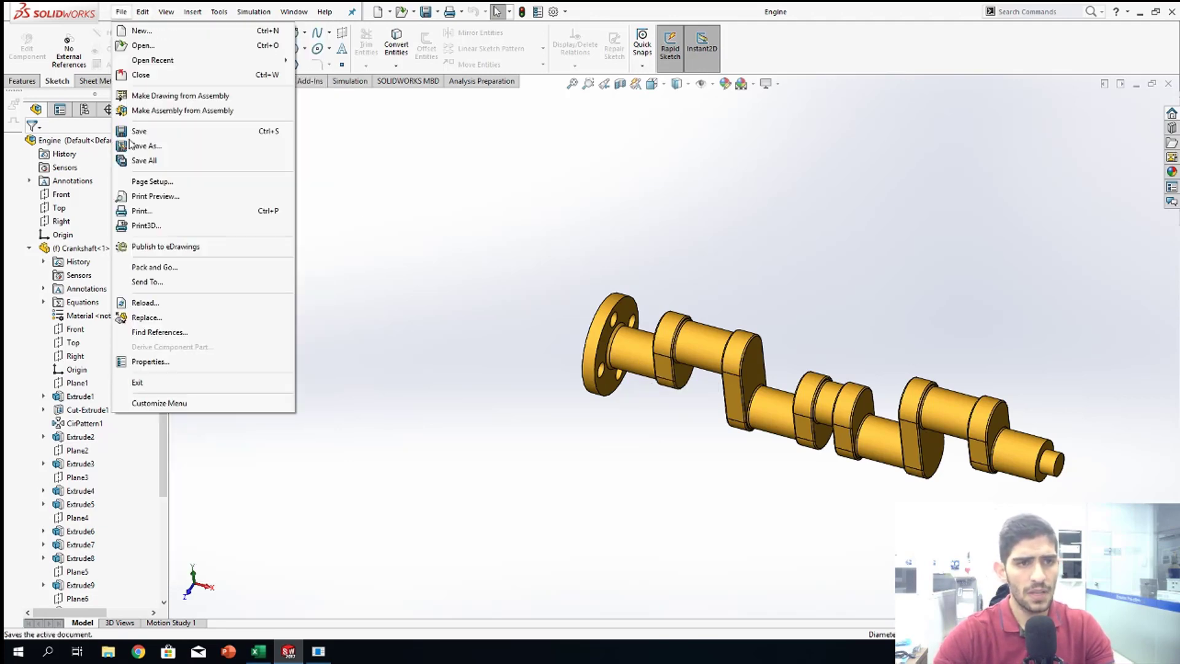
{"action": "left_click", "coordinate": [151, 306]}
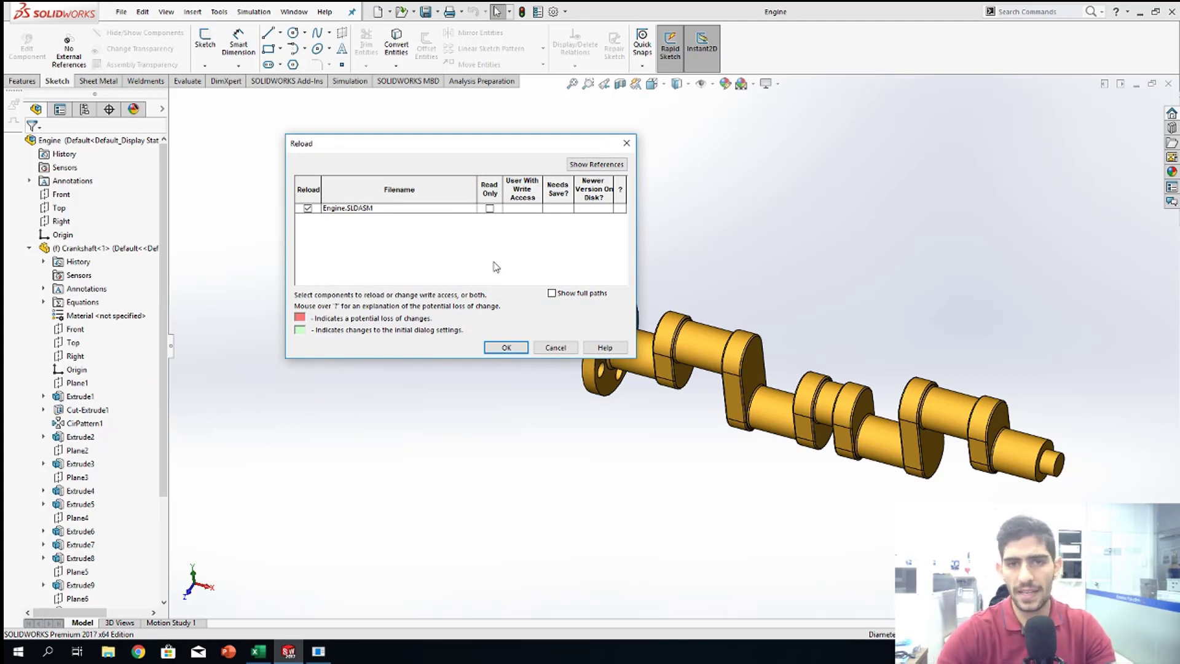
{"action": "left_click", "coordinate": [505, 347]}
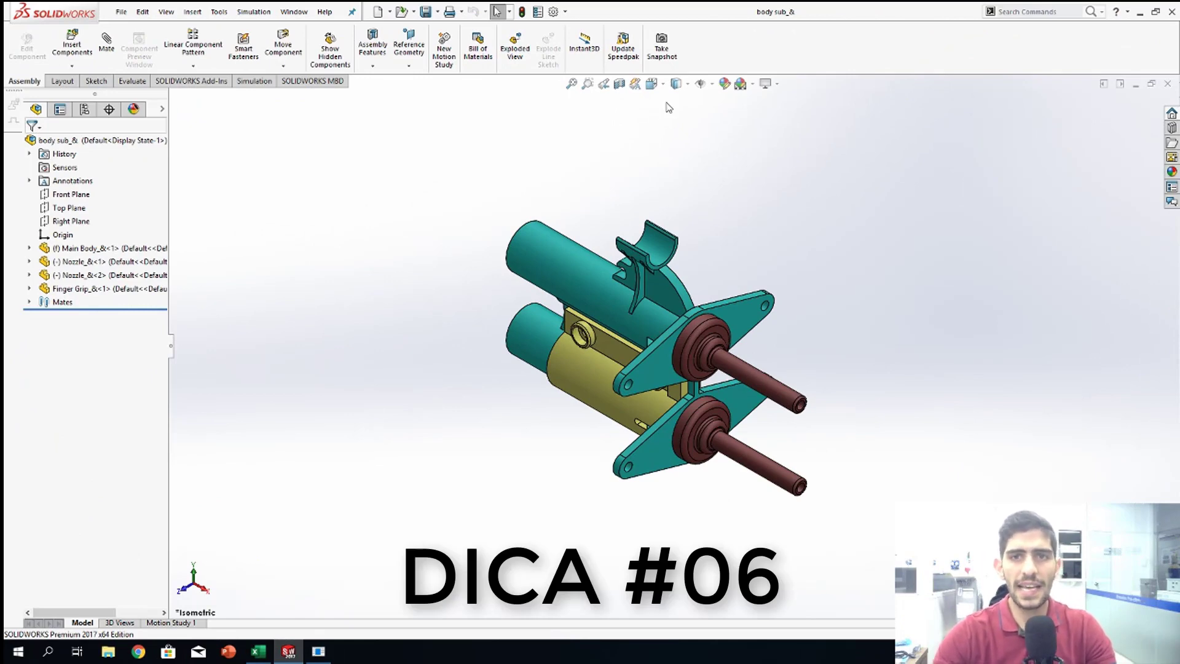
Step: In the body sub_& assembly, display the parent/child relationships of the upper nozzle component
{"action": "left_click", "coordinate": [675, 83]}
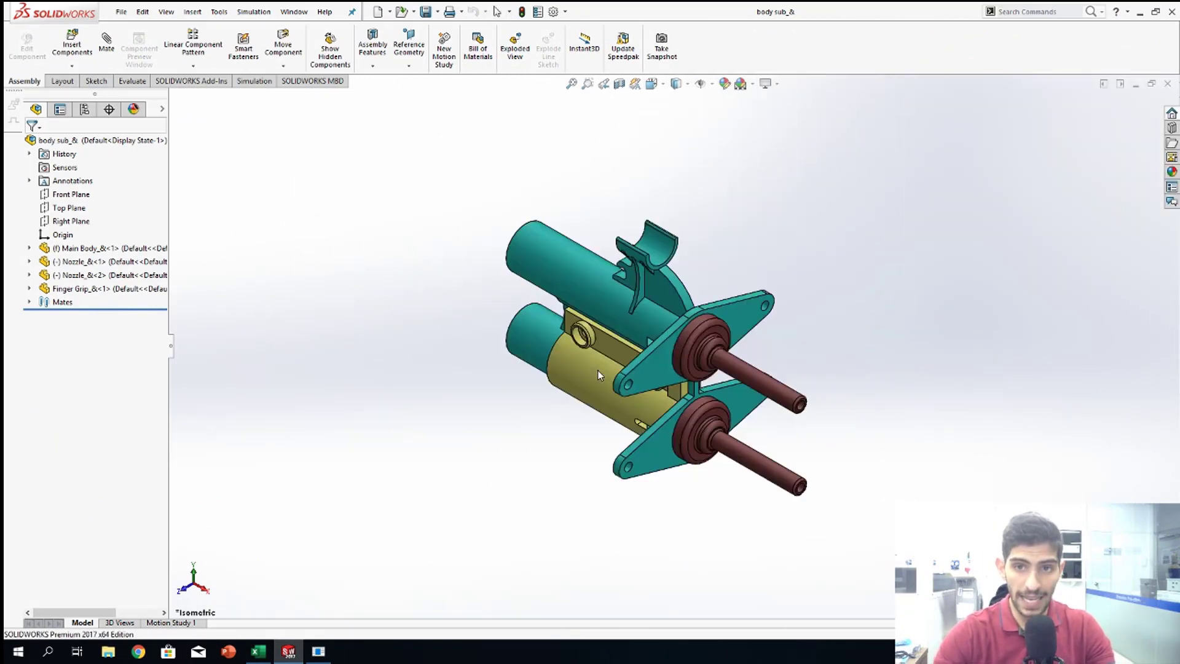
{"action": "key", "text": "ctrl+1"}
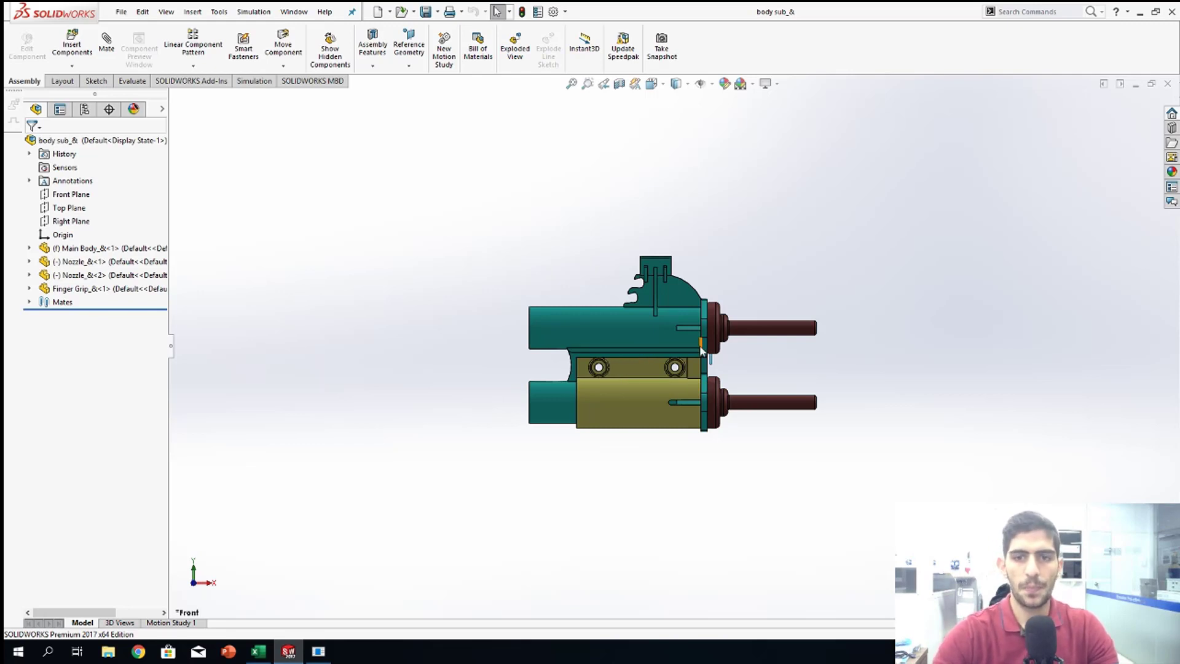
{"action": "middle_click_drag", "start_coordinate": [699, 345], "coordinate": [670, 383]}
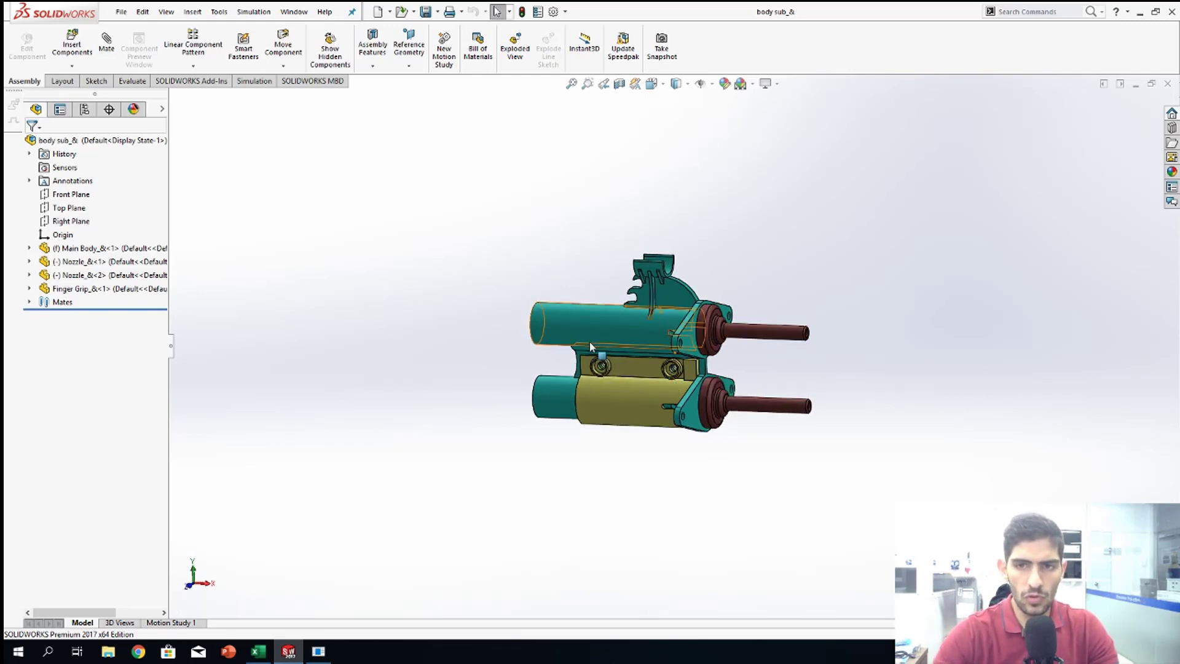
{"action": "scroll", "coordinate": [732, 335], "scroll_direction": "down", "scroll_amount": 5}
{"action": "left_click", "coordinate": [786, 317]}
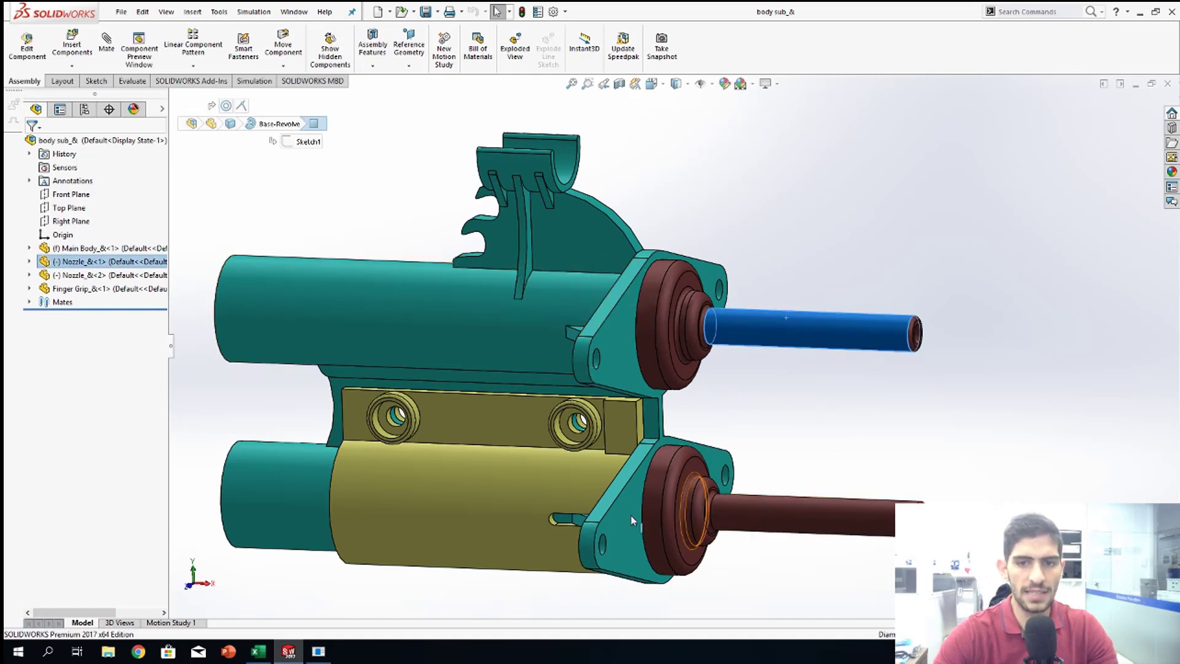
{"action": "left_click", "coordinate": [765, 418]}
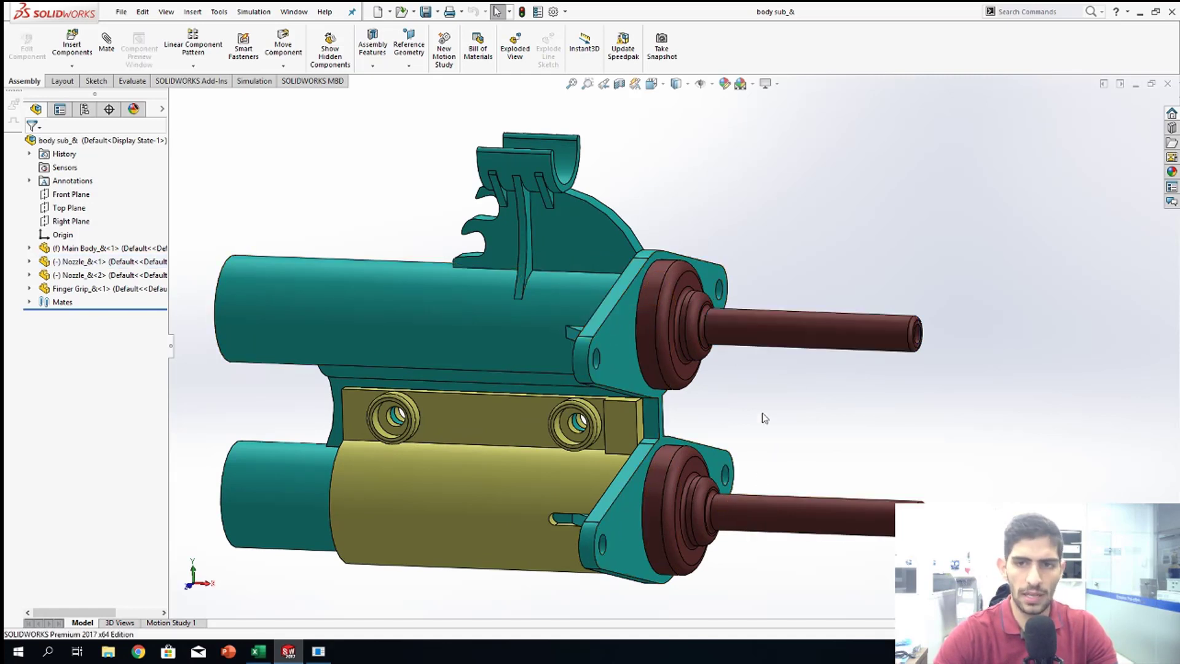
{"action": "right_click", "coordinate": [730, 338]}
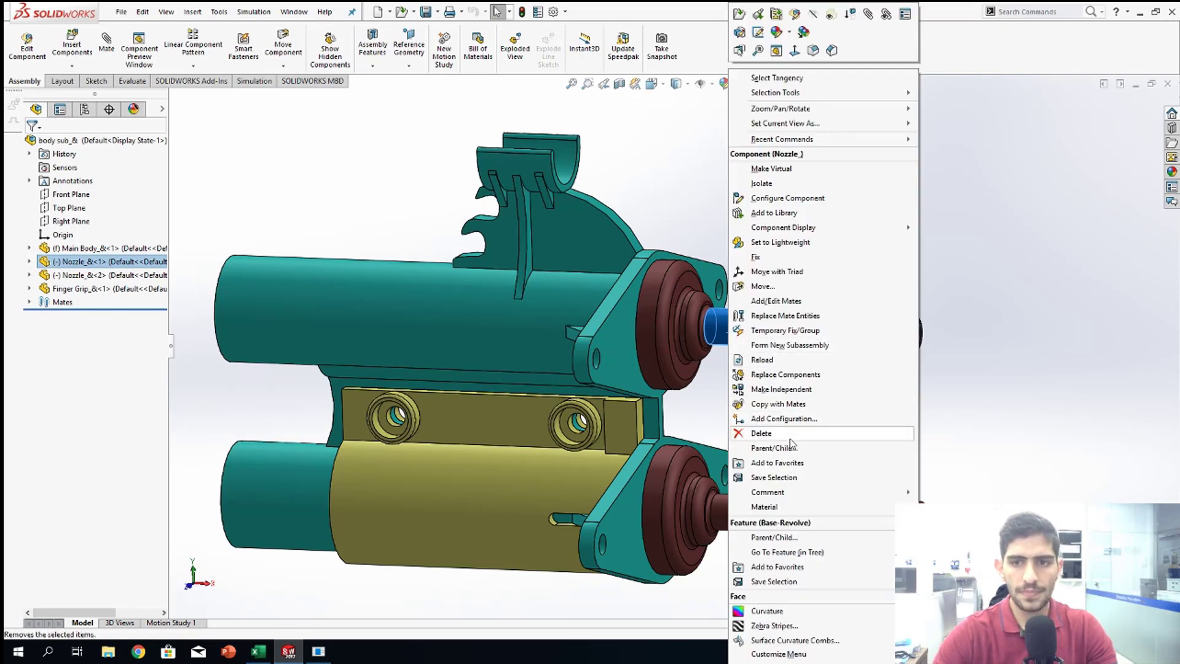
{"action": "left_click", "coordinate": [773, 449]}
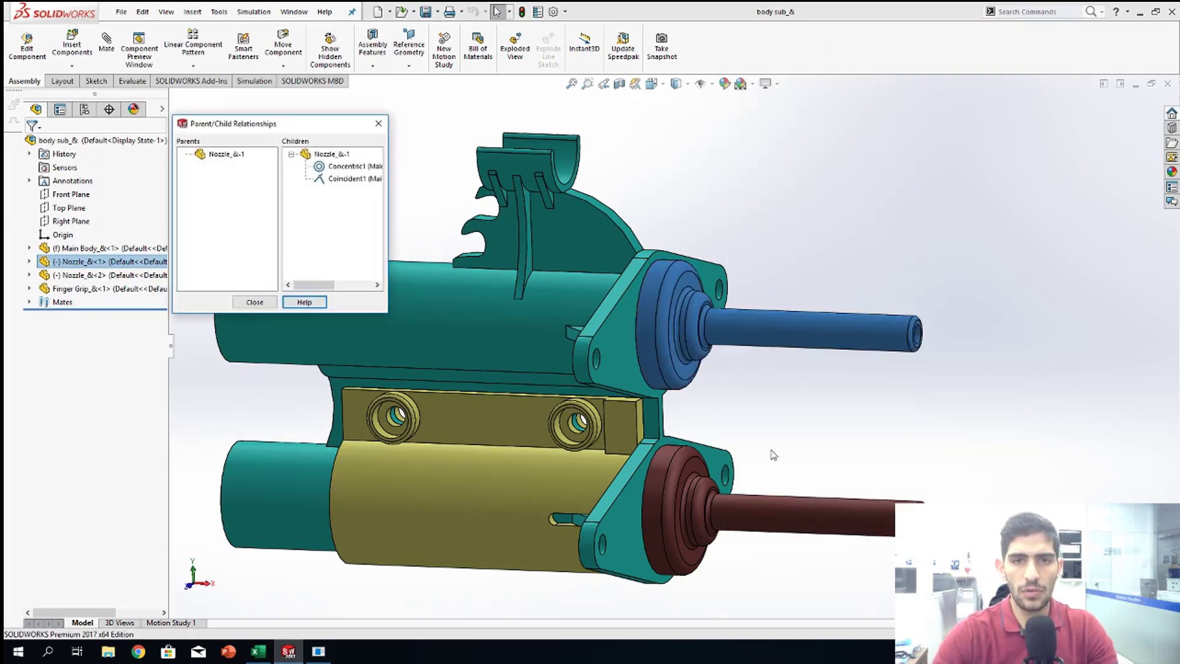
Step: Delete the upper nozzle's Concentric1 and Coincident1 mates from its list of child relationships
{"action": "left_click", "coordinate": [350, 167]}
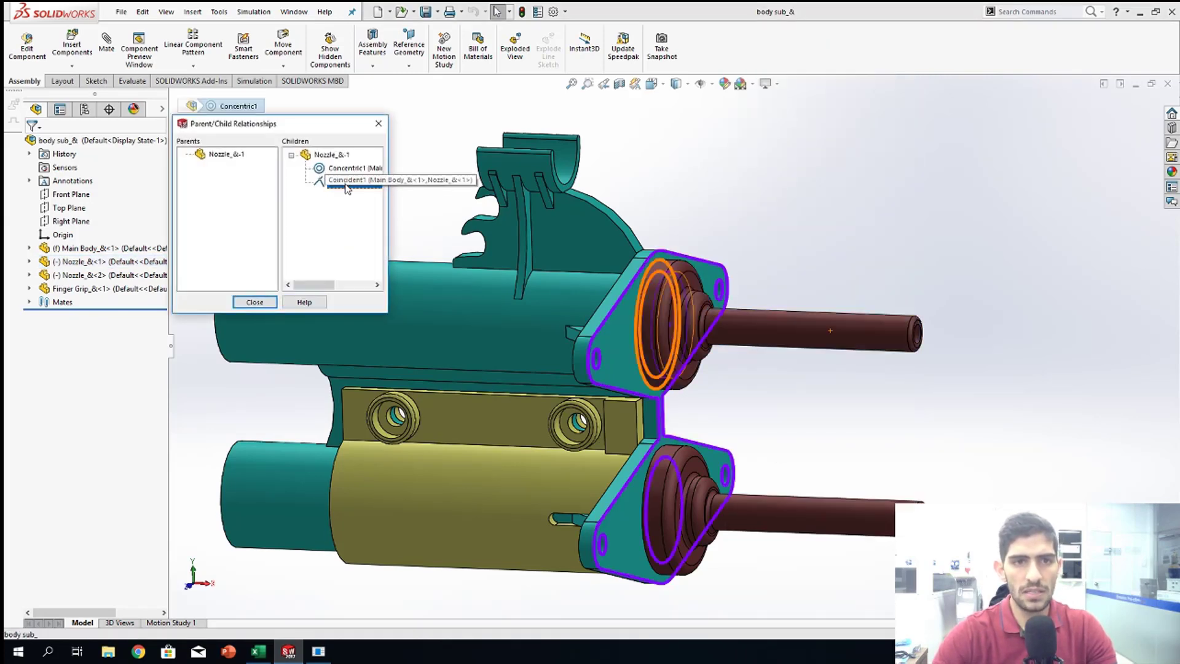
{"action": "right_click", "coordinate": [346, 189]}
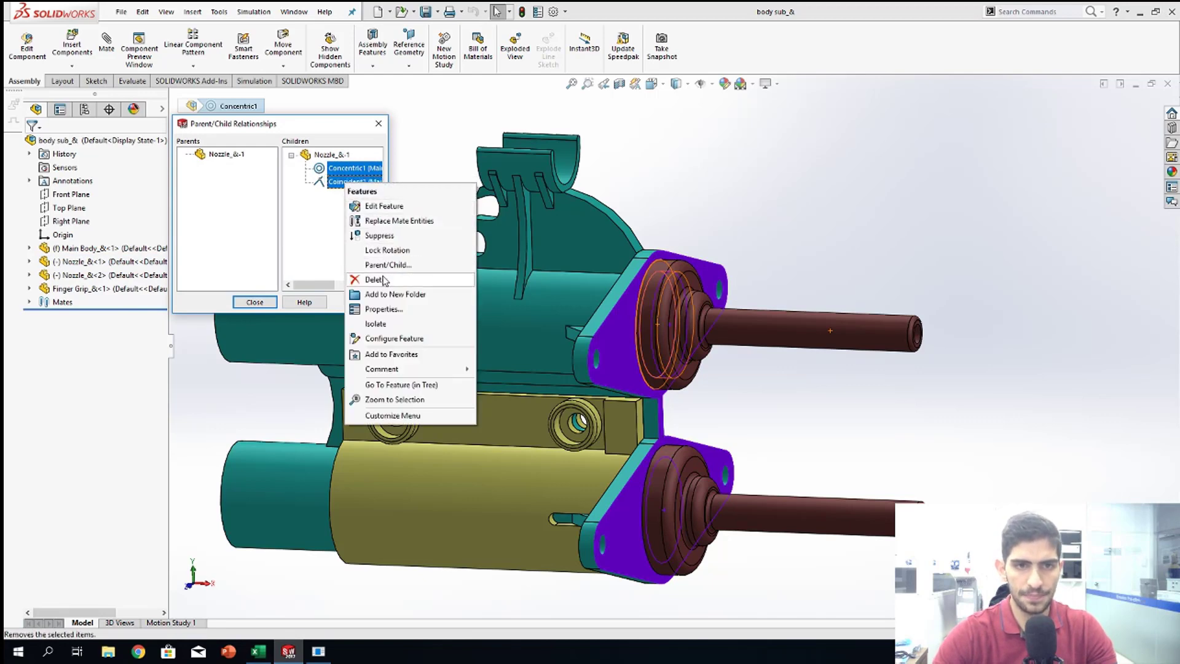
{"action": "left_click", "coordinate": [399, 270]}
{"action": "left_click", "coordinate": [558, 213]}
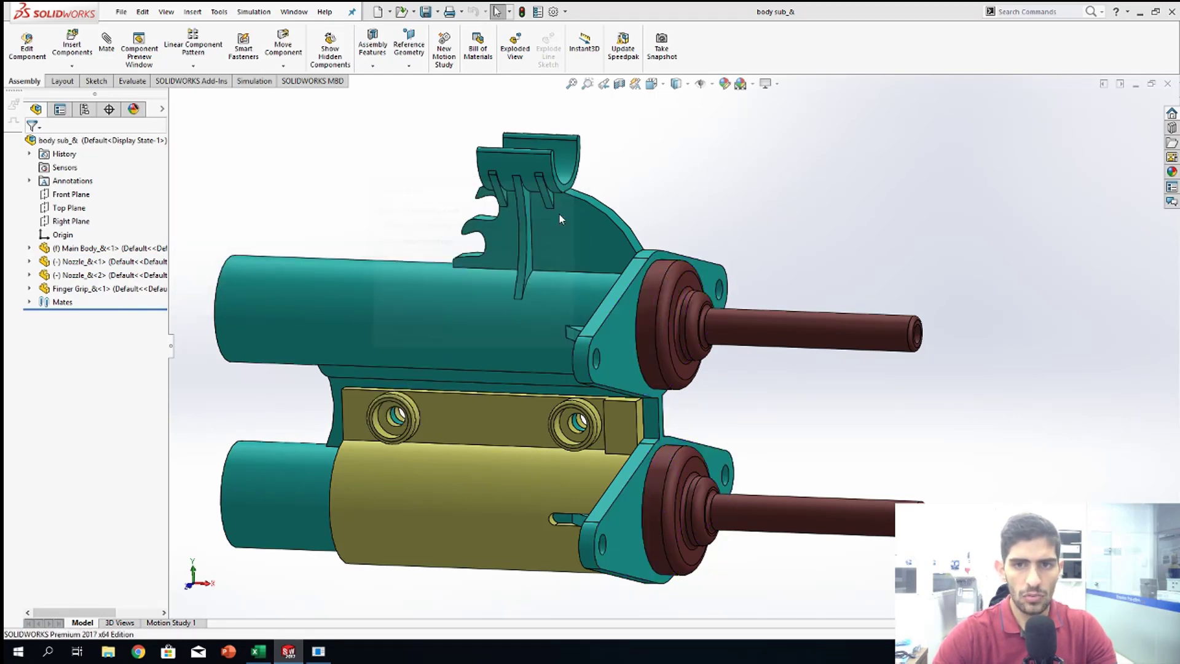
Step: Move the freed upper nozzle well away from the main body, up and beyond its flange
{"action": "scroll", "coordinate": [851, 302], "scroll_direction": "up", "scroll_amount": 3}
{"action": "left_click_drag", "start_coordinate": [755, 338], "coordinate": [1015, 243]}
{"action": "mouse_move", "coordinate": [927, 304]}
{"action": "middle_mouse_down"}
{"action": "mouse_move", "coordinate": [948, 300]}
{"action": "mouse_move", "coordinate": [930, 309]}
{"action": "middle_mouse_up"}
{"action": "left_click", "coordinate": [886, 266]}
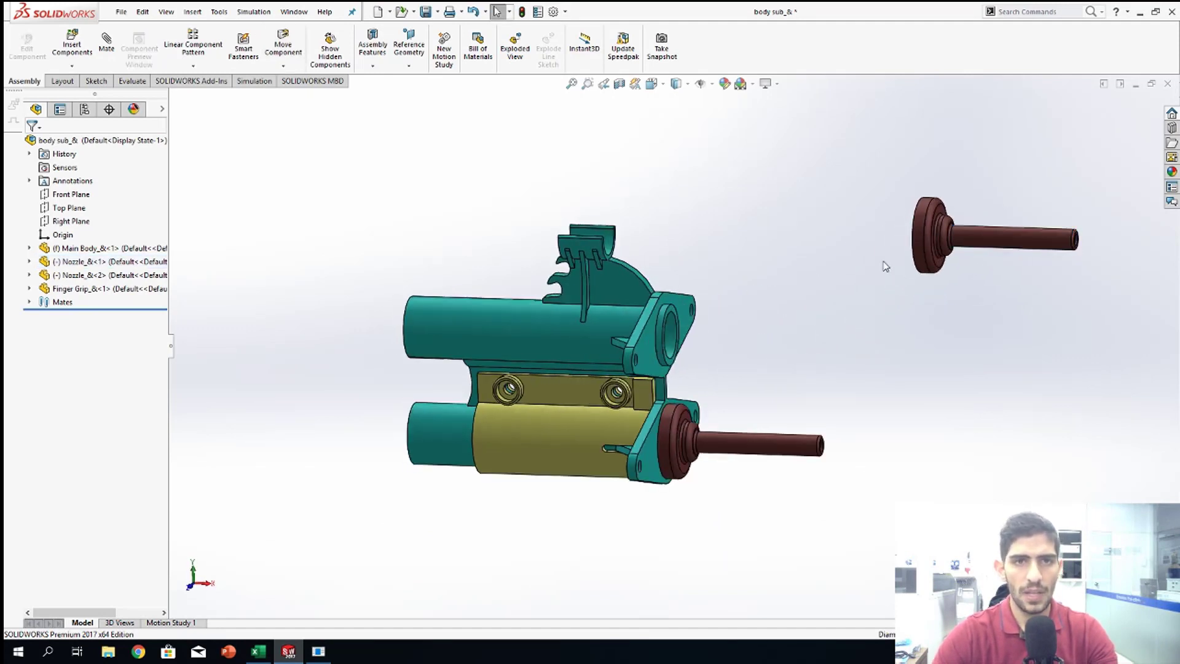
{"action": "middle_click_drag", "start_coordinate": [633, 256], "coordinate": [727, 319]}
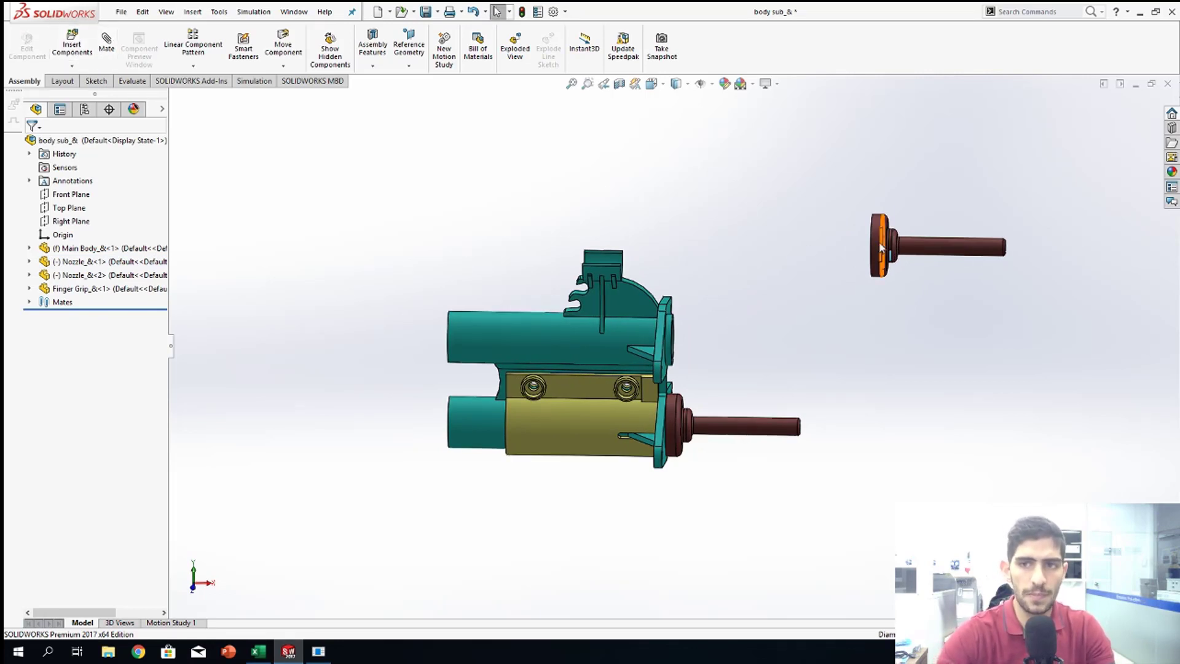
{"action": "middle_click_drag", "start_coordinate": [882, 252], "coordinate": [818, 280]}
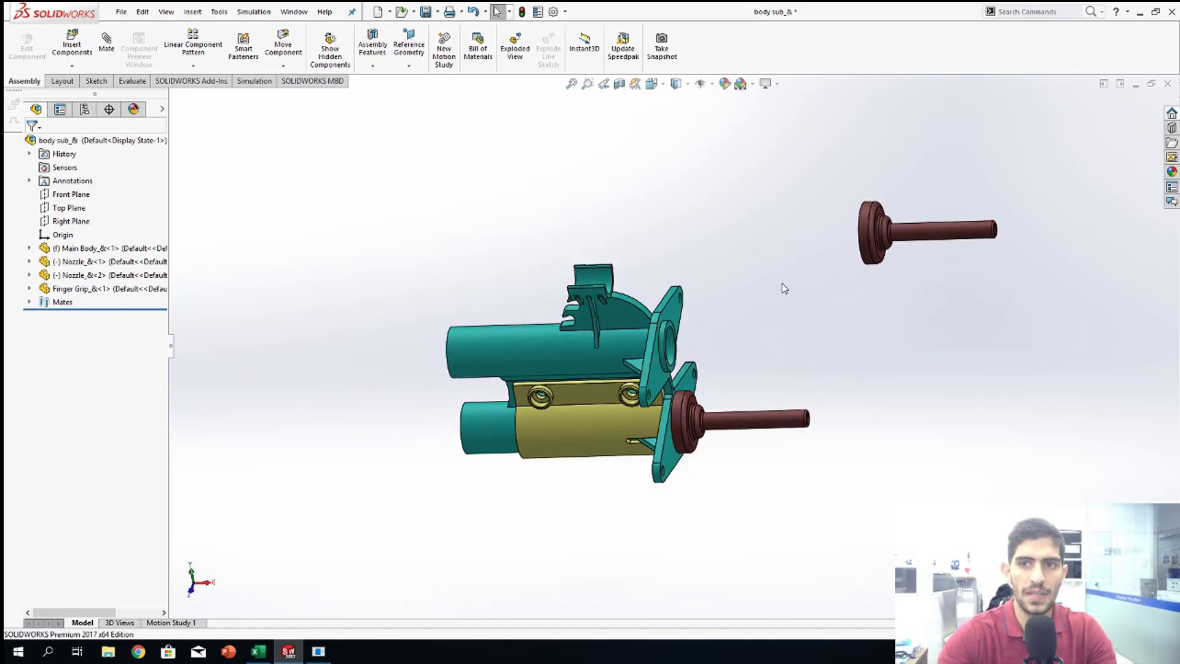
Step: Mate the detached nozzle's annular end face coincident with the main body's flange face using the quick mate options
{"action": "scroll", "coordinate": [815, 215], "scroll_direction": "down", "scroll_amount": 3}
{"action": "scroll", "coordinate": [769, 249], "scroll_direction": "up", "scroll_amount": 1}
{"action": "middle_click_drag", "start_coordinate": [769, 250], "coordinate": [776, 230]}
{"action": "scroll", "coordinate": [756, 236], "scroll_direction": "down", "scroll_amount": 4}
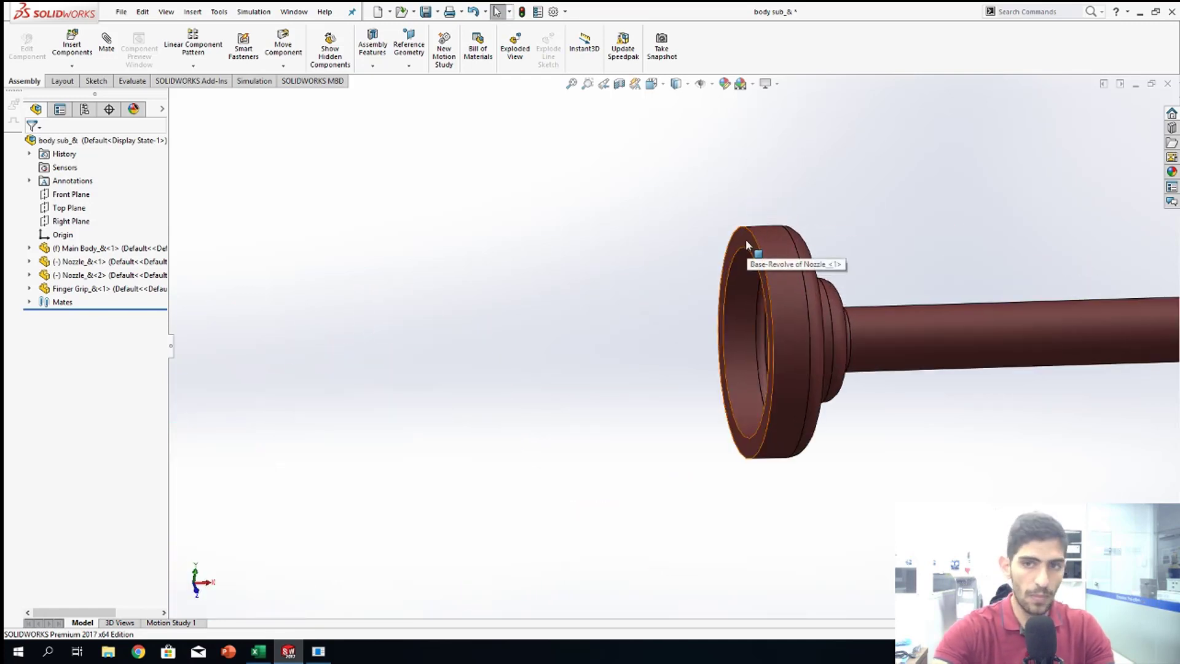
{"action": "left_click", "coordinate": [746, 238]}
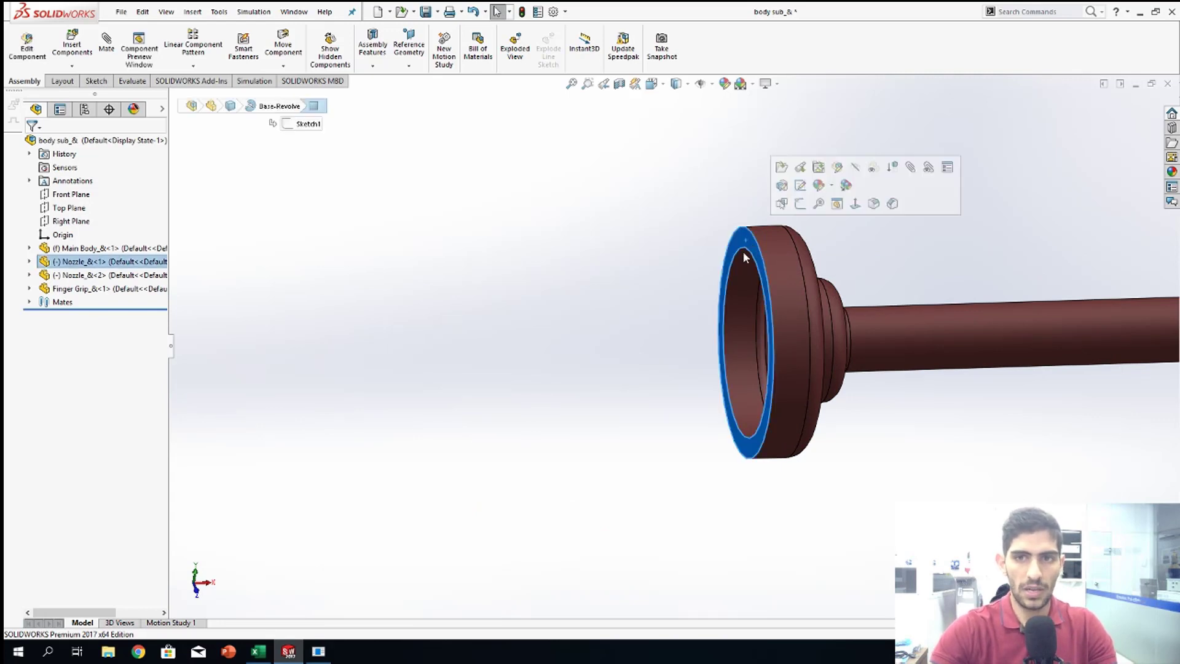
{"action": "scroll", "coordinate": [693, 429], "scroll_direction": "up", "scroll_amount": 5}
{"action": "middle_click_drag", "start_coordinate": [658, 485], "coordinate": [571, 445]}
{"action": "scroll", "coordinate": [572, 392], "scroll_direction": "down", "scroll_amount": 4}
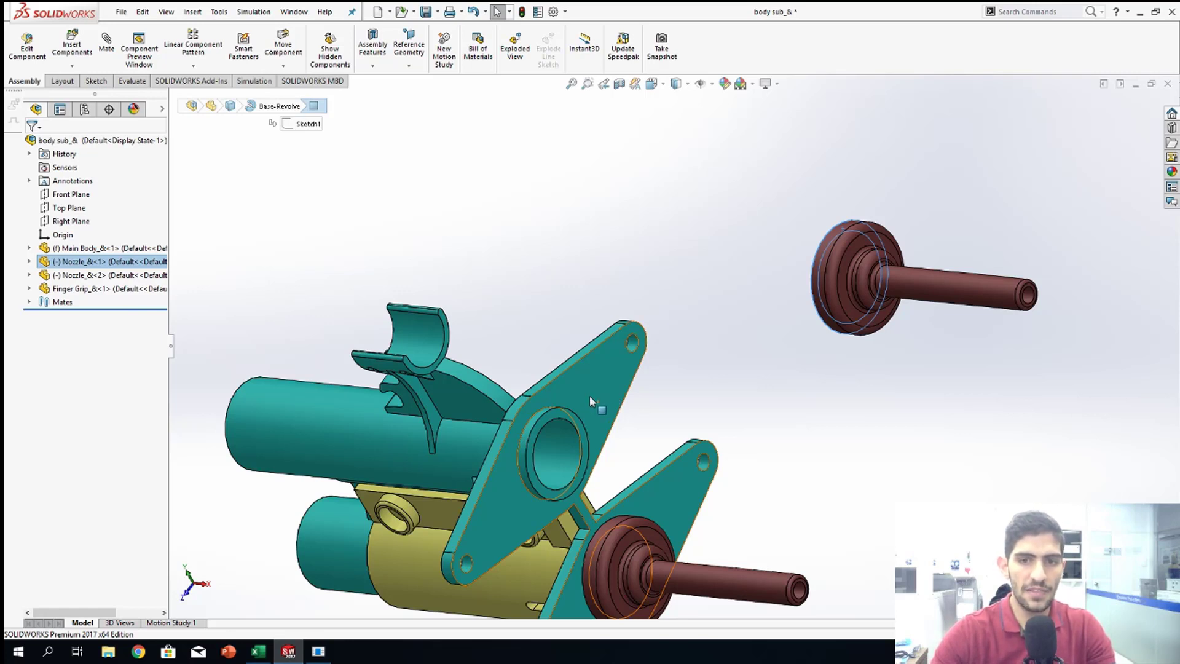
{"action": "left_click", "coordinate": [599, 386], "text": "ctrl"}
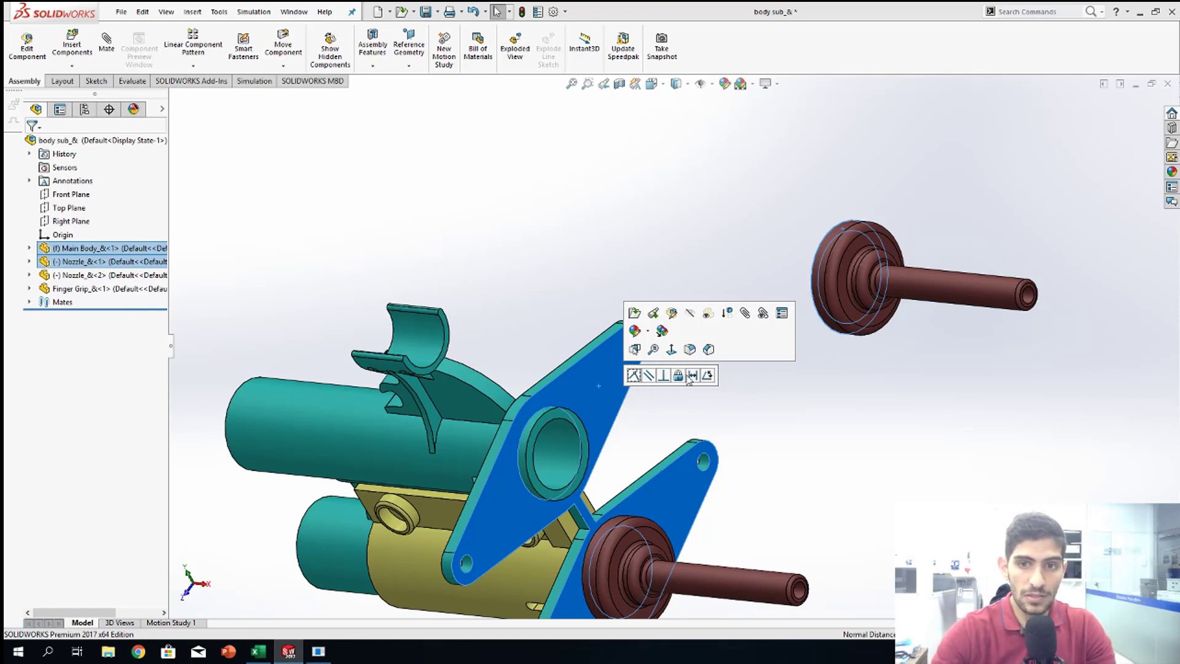
{"action": "left_click", "coordinate": [634, 377]}
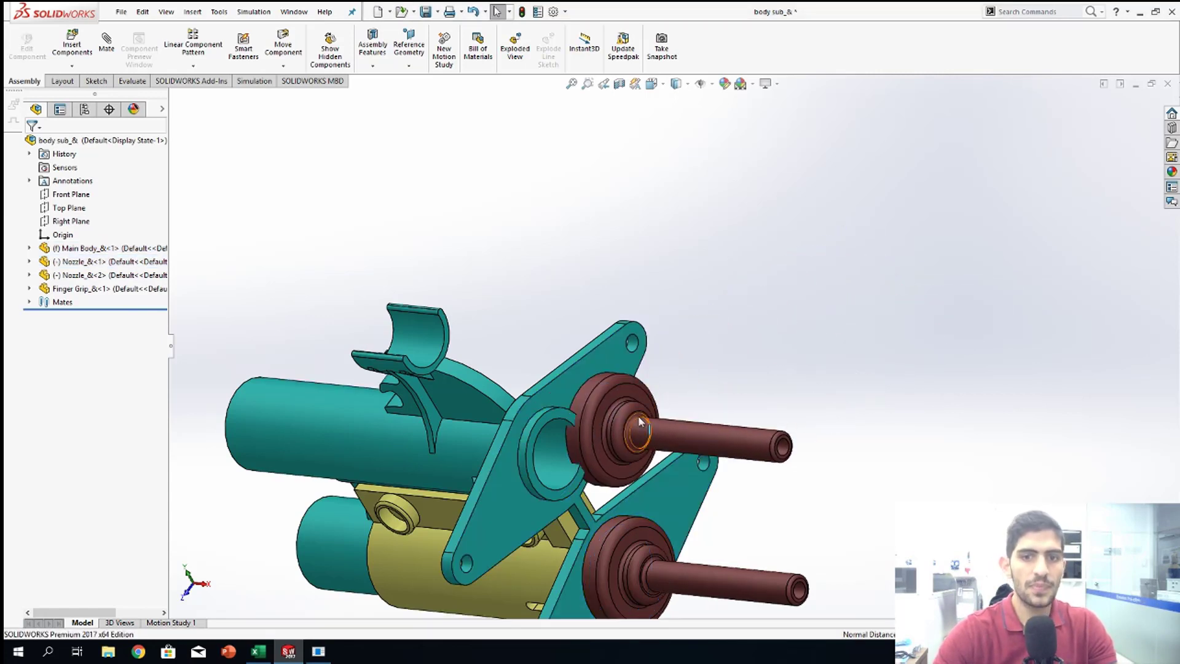
Step: Move the coincident-mated nozzle clear of the main body and examine its remaining freedom from several angles
{"action": "middle_click_drag", "start_coordinate": [648, 384], "coordinate": [708, 432]}
{"action": "left_click_drag", "start_coordinate": [708, 428], "coordinate": [779, 207]}
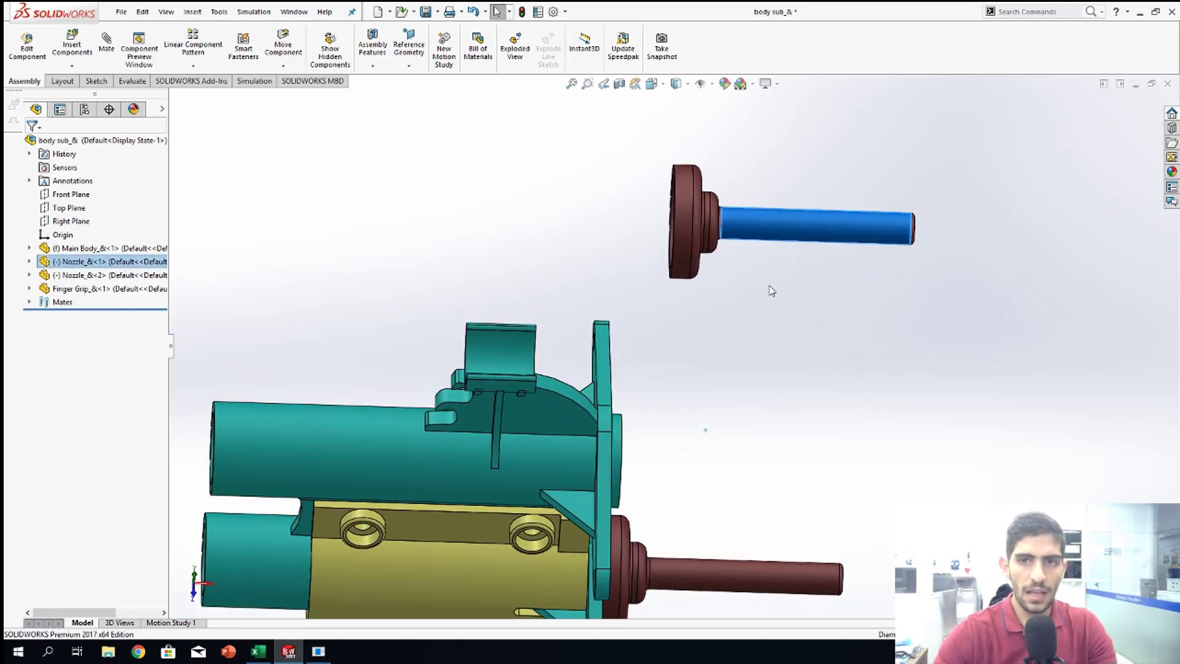
{"action": "mouse_move", "coordinate": [771, 287]}
{"action": "middle_mouse_down"}
{"action": "mouse_move", "coordinate": [793, 277]}
{"action": "mouse_move", "coordinate": [789, 295]}
{"action": "middle_mouse_up"}
{"action": "scroll", "coordinate": [790, 295], "scroll_direction": "down", "scroll_amount": 2}
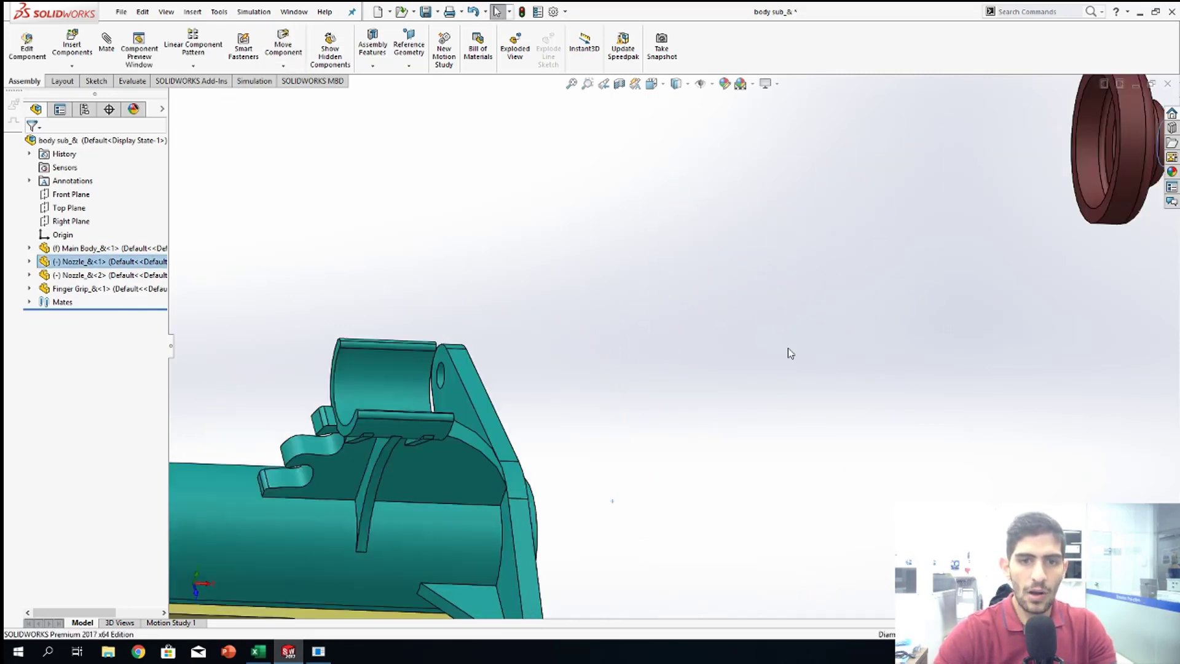
{"action": "scroll", "coordinate": [788, 348], "scroll_direction": "up", "scroll_amount": 3}
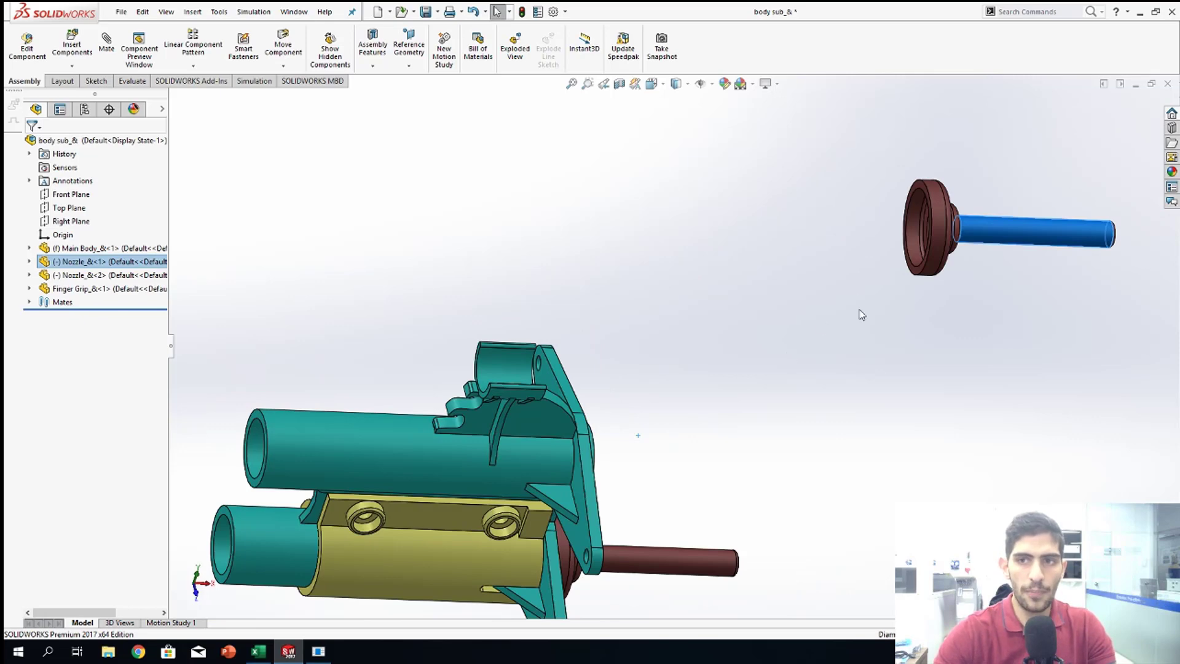
{"action": "middle_click_drag", "start_coordinate": [859, 311], "coordinate": [798, 357]}
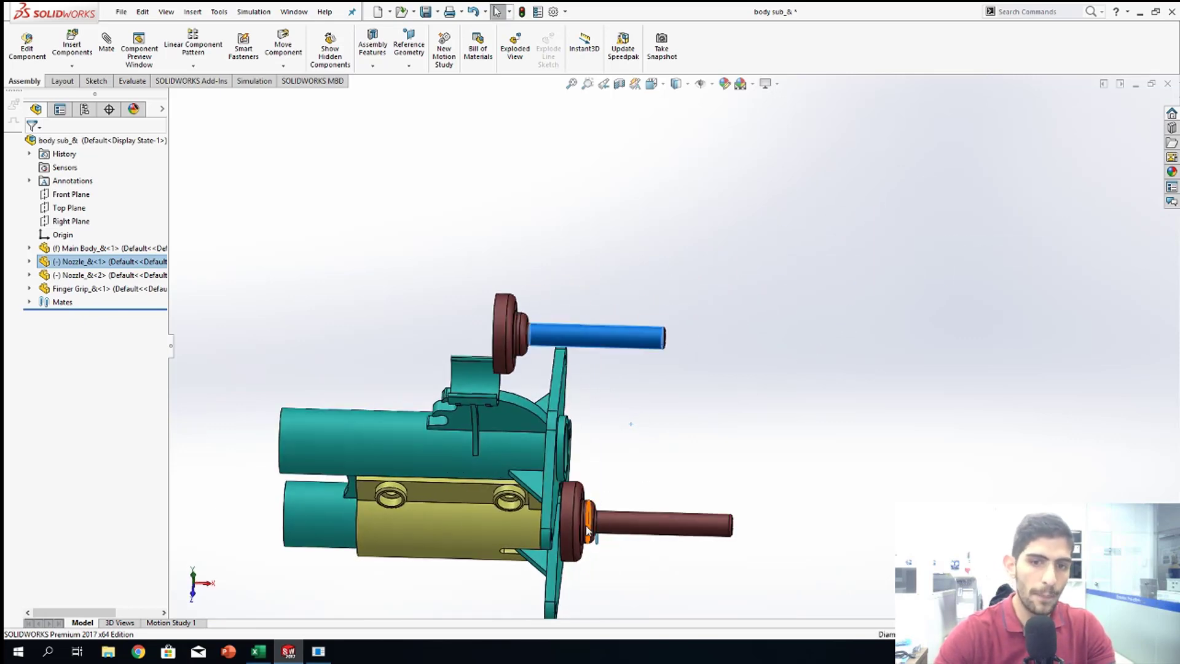
{"action": "middle_click_drag", "start_coordinate": [598, 515], "coordinate": [702, 443]}
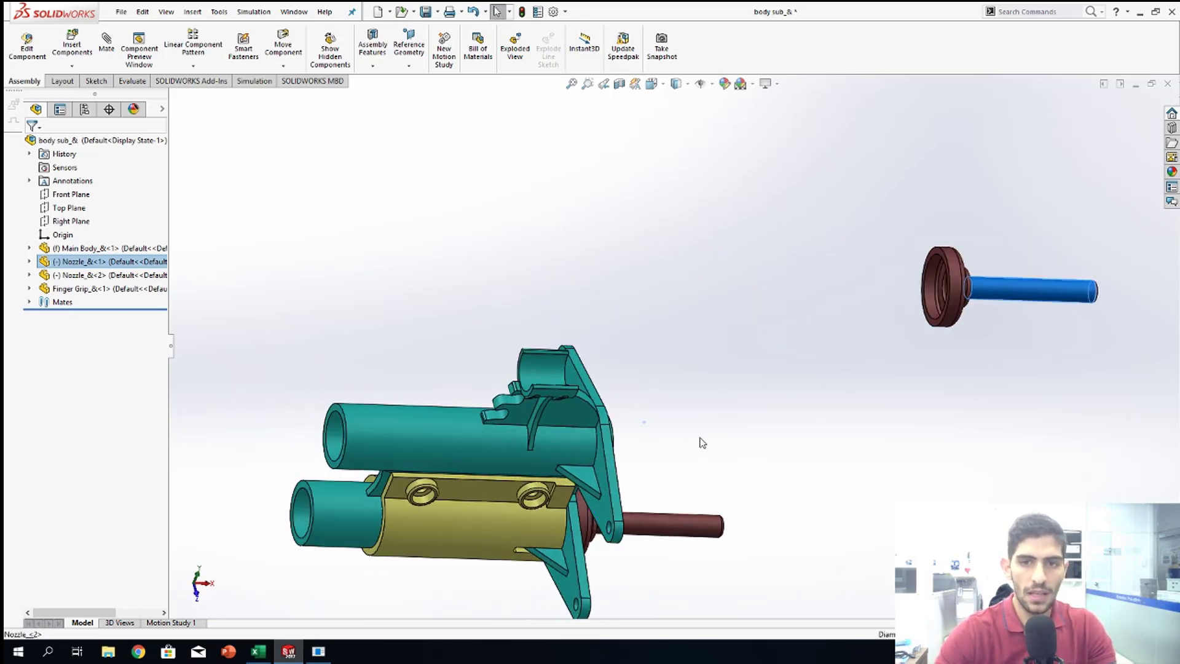
Step: Add a concentric quick mate between the nozzle's inner cylindrical face and the round boss on the main body's upper flange
{"action": "left_click", "coordinate": [737, 410]}
{"action": "scroll", "coordinate": [902, 331], "scroll_direction": "down", "scroll_amount": 4}
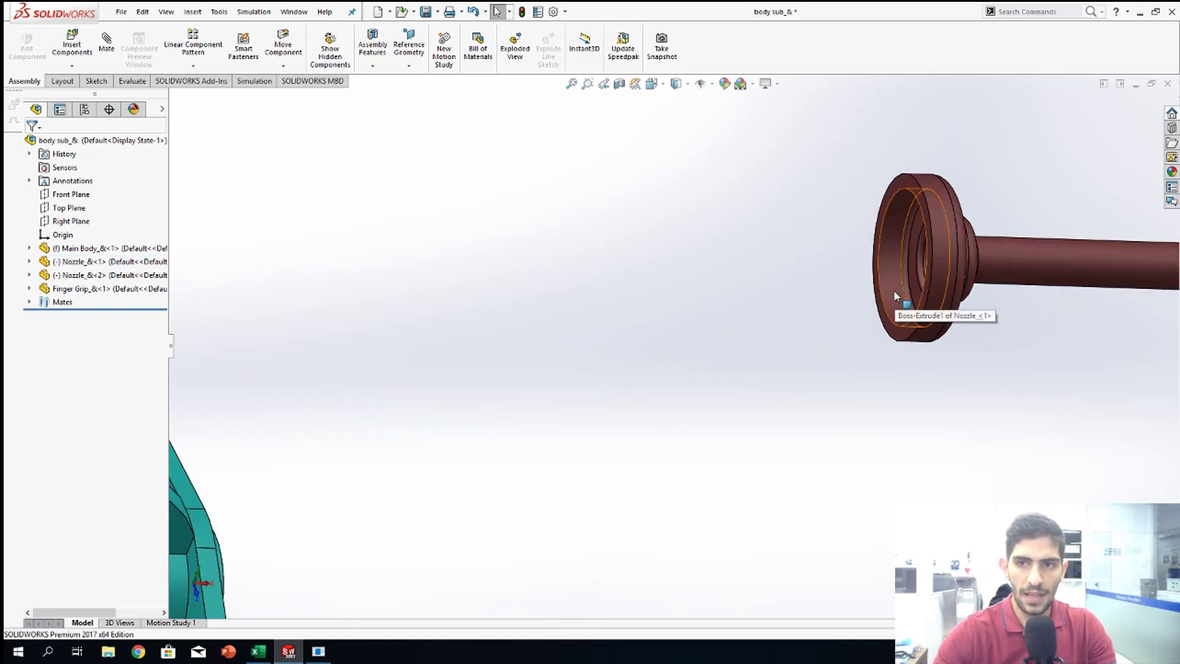
{"action": "left_click", "coordinate": [895, 297]}
{"action": "mouse_move", "coordinate": [745, 478]}
{"action": "middle_mouse_down"}
{"action": "mouse_move", "coordinate": [701, 489]}
{"action": "mouse_move", "coordinate": [695, 466]}
{"action": "middle_mouse_up"}
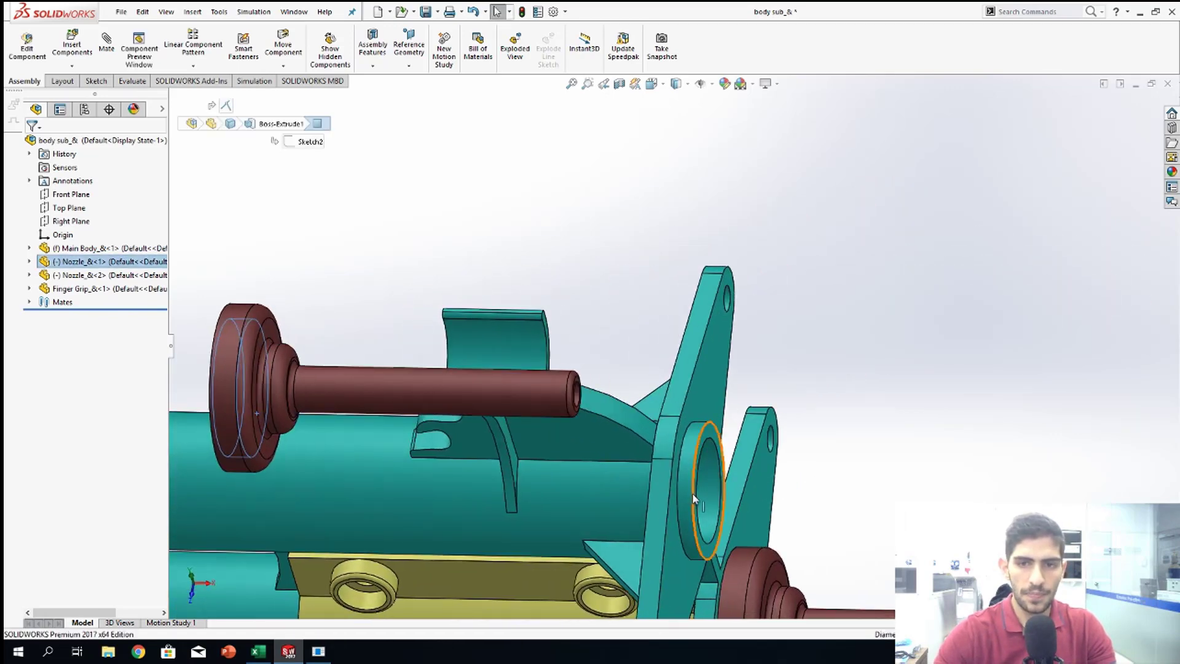
{"action": "left_click", "coordinate": [693, 452], "text": "ctrl"}
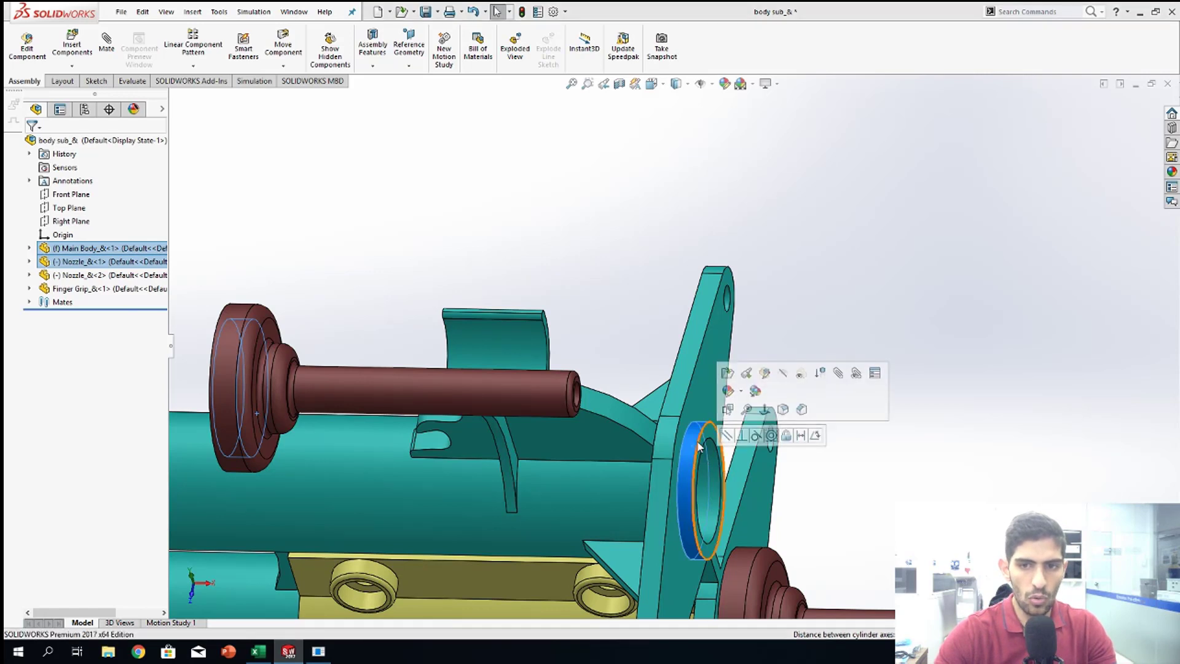
{"action": "left_click", "coordinate": [772, 435]}
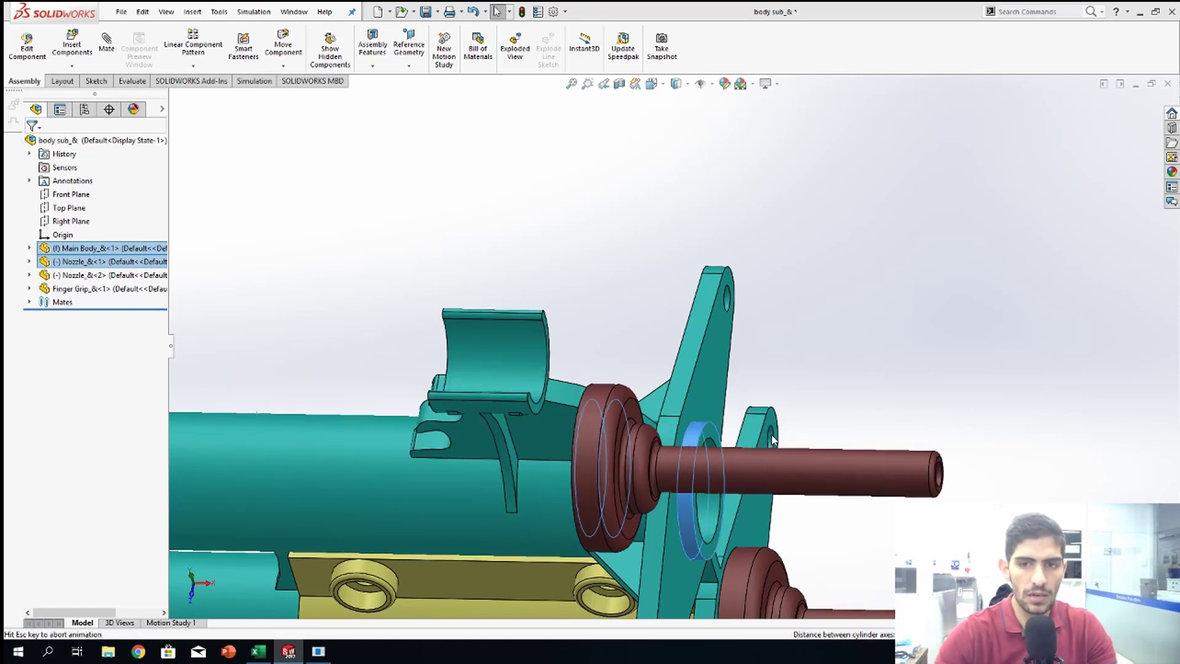
Step: Inspect the remated nozzle and open the Mate command to review its standard mate types without adding a mate
{"action": "scroll", "coordinate": [811, 394], "scroll_direction": "up", "scroll_amount": 6}
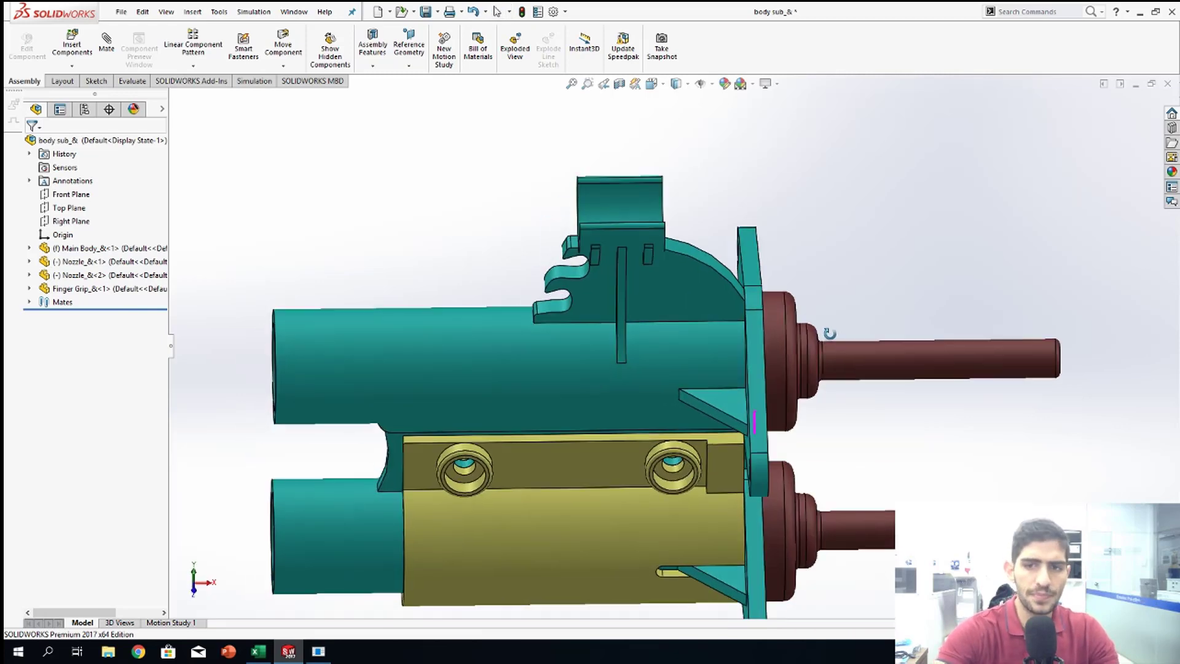
{"action": "scroll", "coordinate": [735, 340], "scroll_direction": "down", "scroll_amount": 5}
{"action": "middle_click_drag", "start_coordinate": [689, 321], "coordinate": [704, 350]}
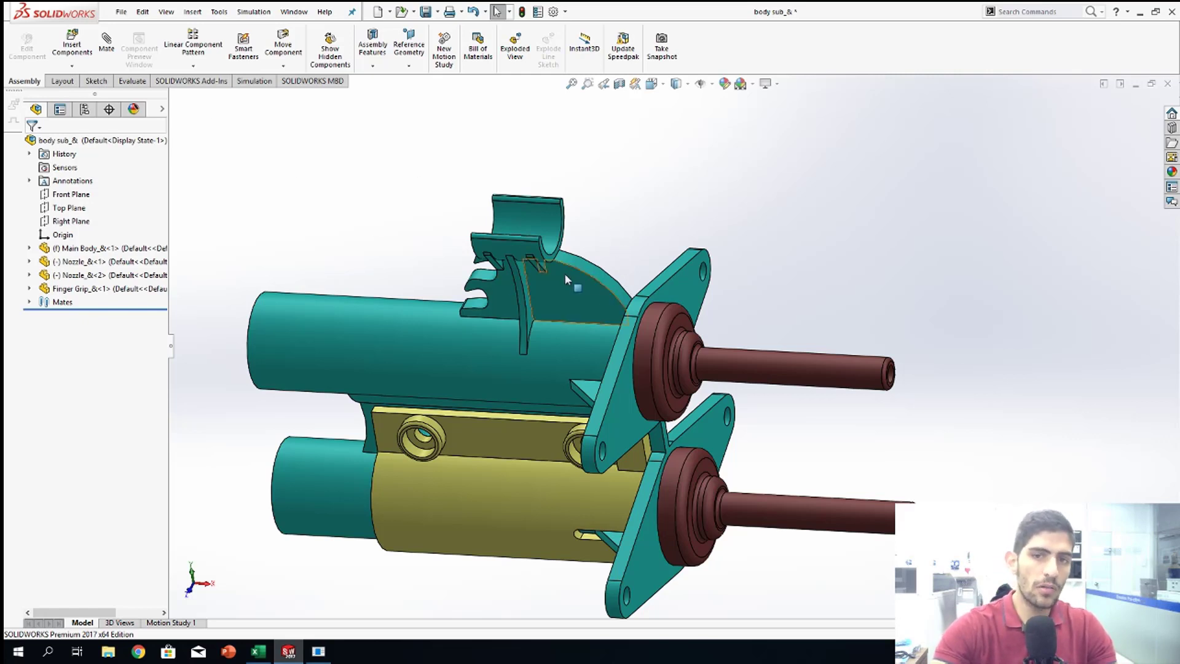
{"action": "left_click", "coordinate": [107, 42]}
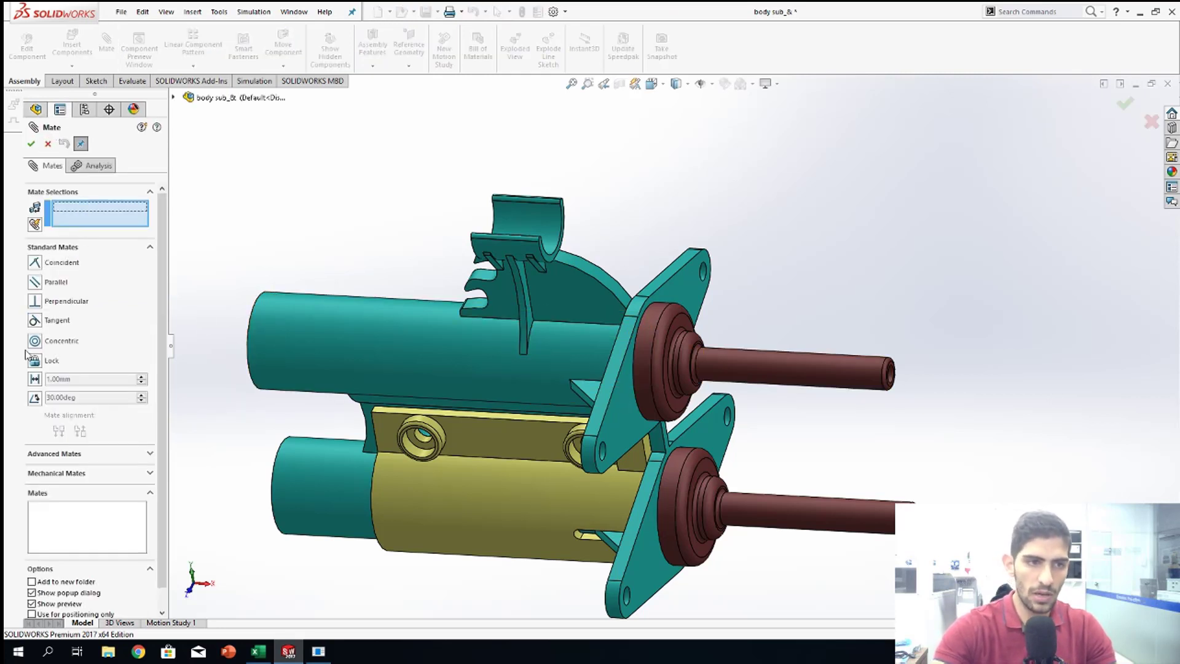
{"action": "left_click", "coordinate": [32, 144]}
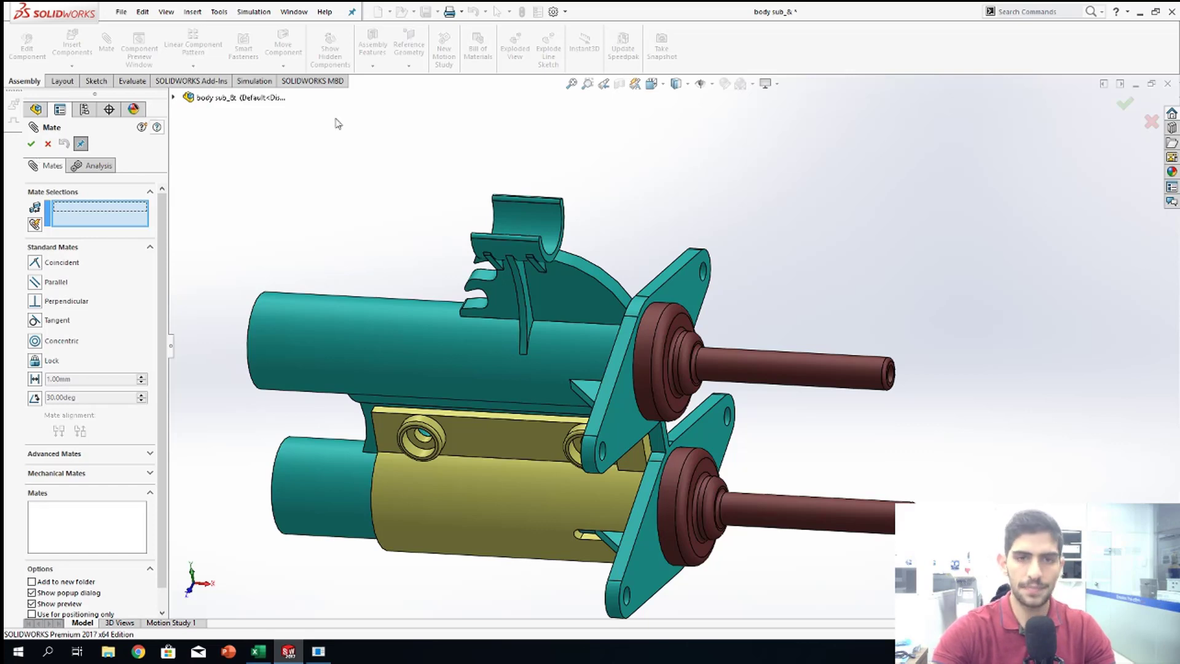
Step: Leave the Mate command, select the main body's upper cylindrical face and bring its selection breadcrumbs to the pointer
{"action": "scroll", "coordinate": [810, 231], "scroll_direction": "down", "scroll_amount": 3}
{"action": "scroll", "coordinate": [812, 240], "scroll_direction": "up", "scroll_amount": 6}
{"action": "scroll", "coordinate": [843, 348], "scroll_direction": "up", "scroll_amount": 3}
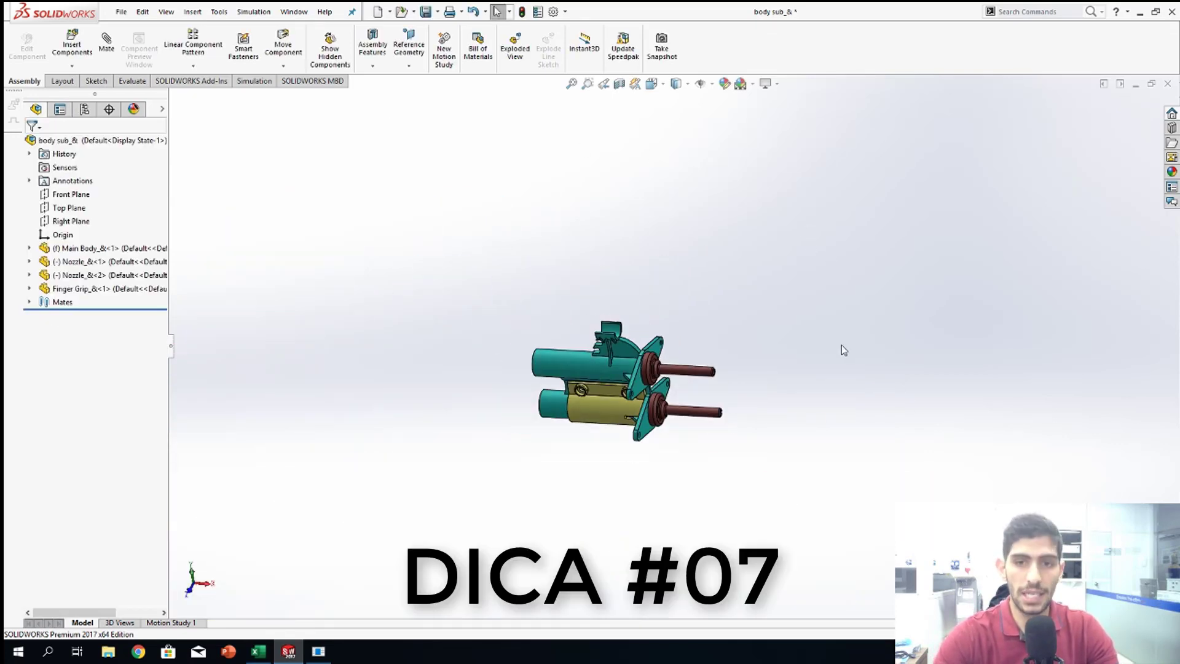
{"action": "scroll", "coordinate": [808, 340], "scroll_direction": "down", "scroll_amount": 3}
{"action": "scroll", "coordinate": [704, 364], "scroll_direction": "up", "scroll_amount": 3}
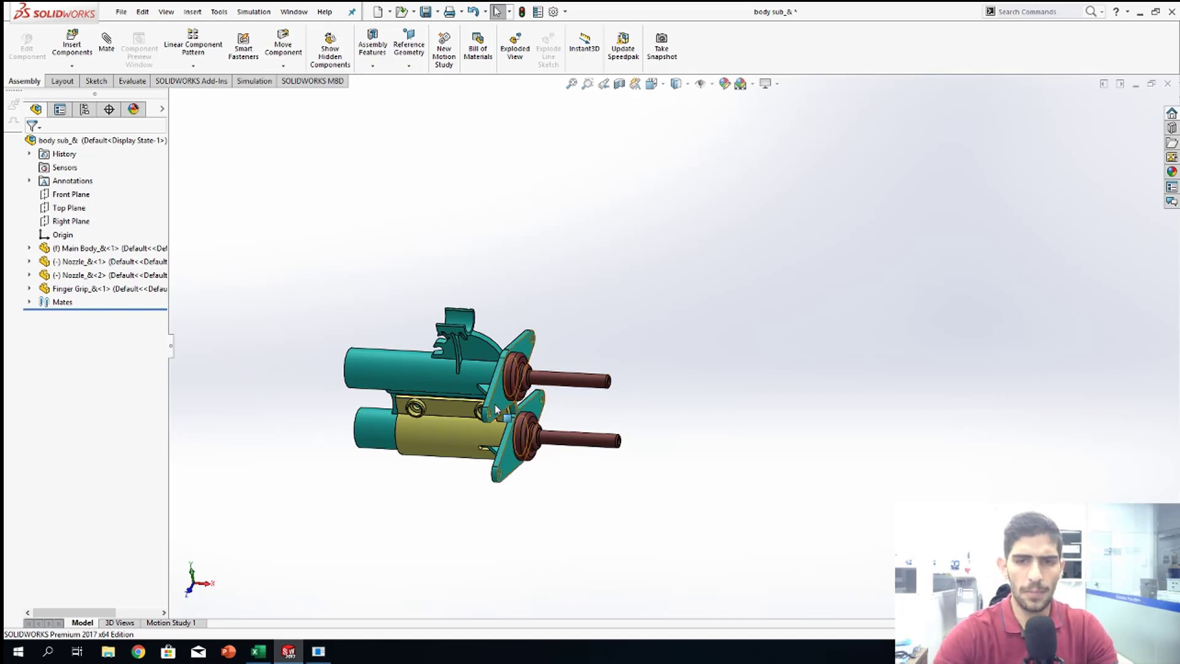
{"action": "left_click", "coordinate": [468, 376]}
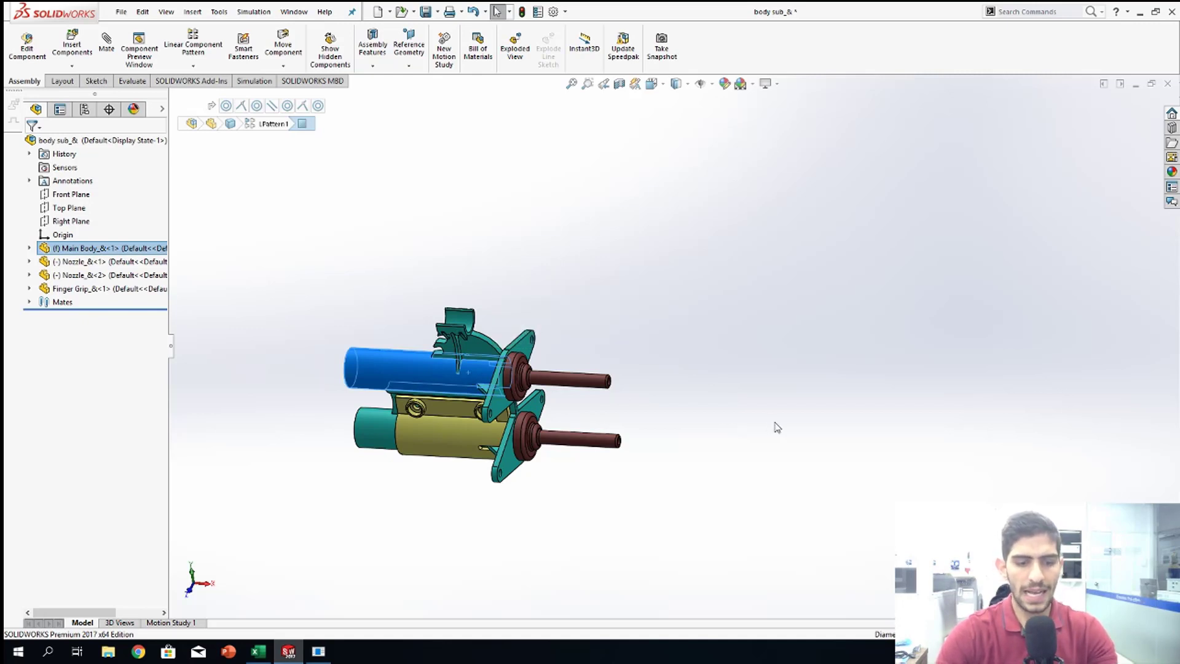
{"action": "key", "text": "d"}
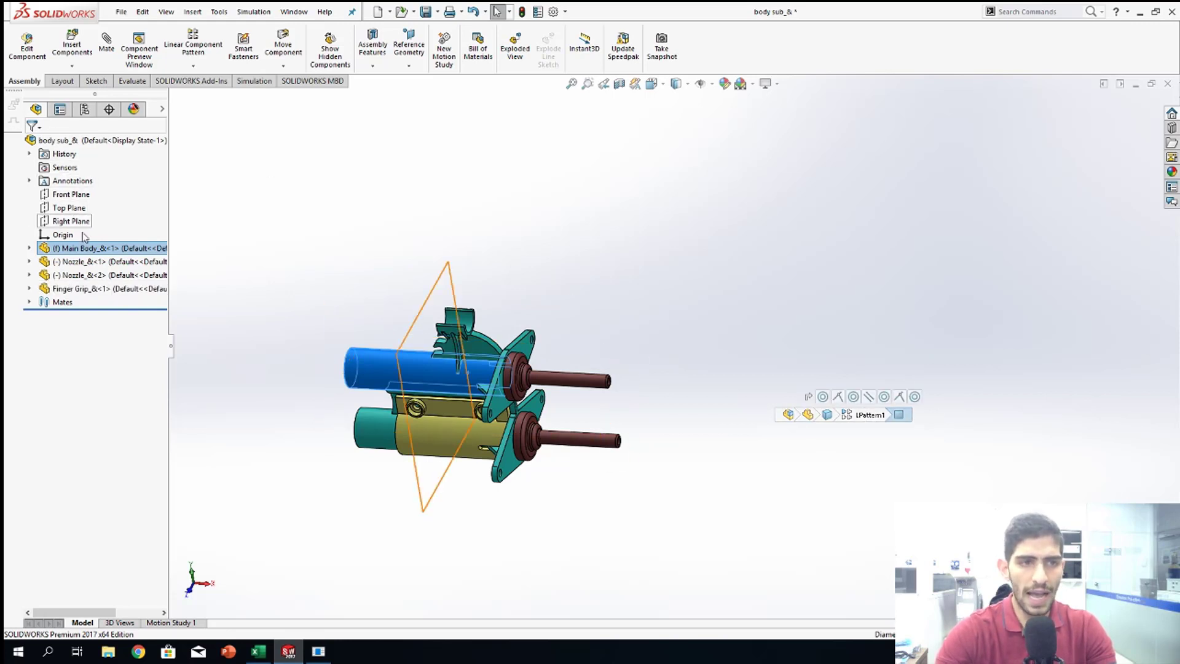
Step: Step through the breadcrumbs' component, body, LPattern1, face and top-level assembly entries to examine each level, clearing the selection at the end
{"action": "left_click", "coordinate": [807, 416]}
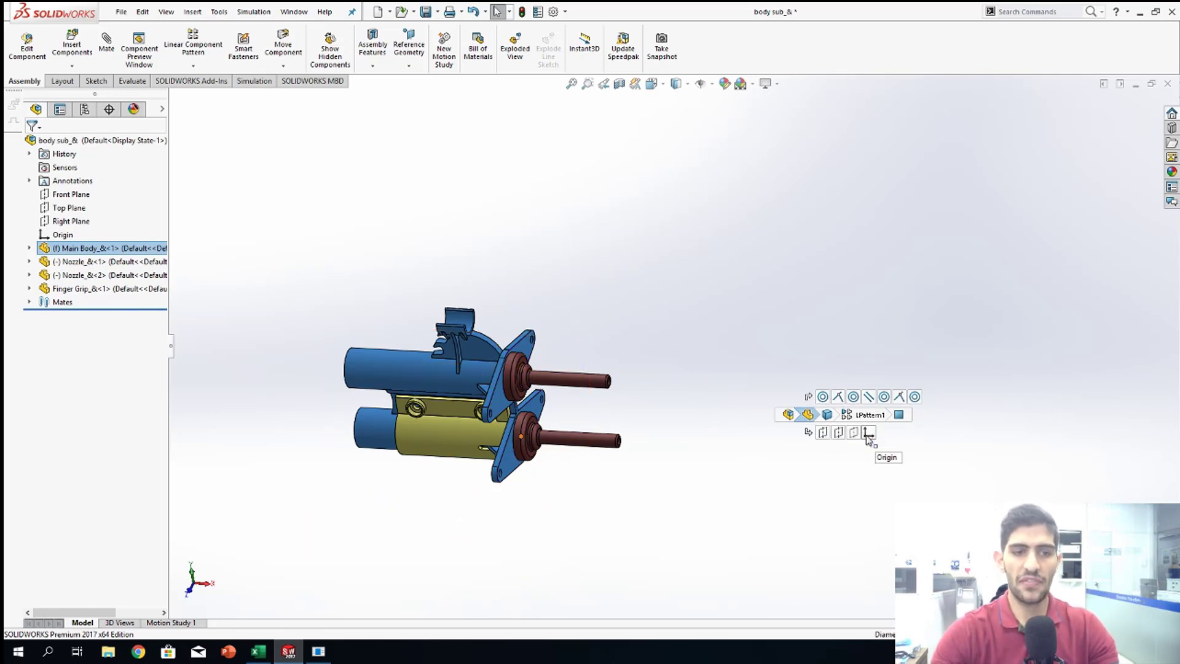
{"action": "left_click", "coordinate": [828, 416]}
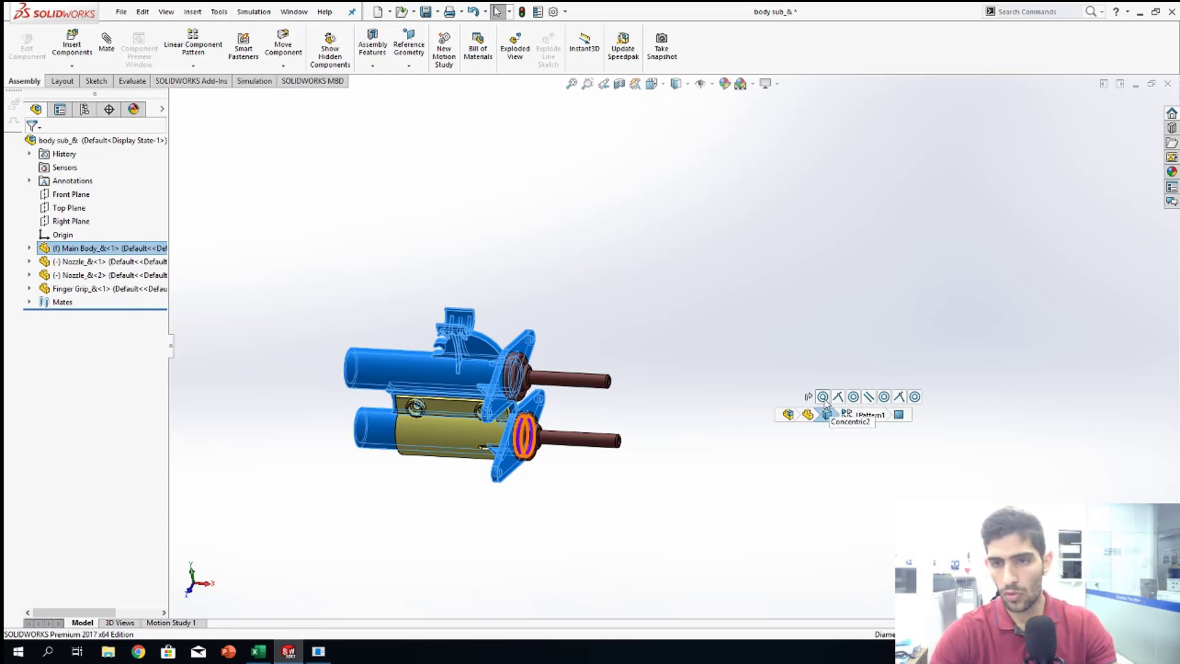
{"action": "left_click", "coordinate": [867, 416]}
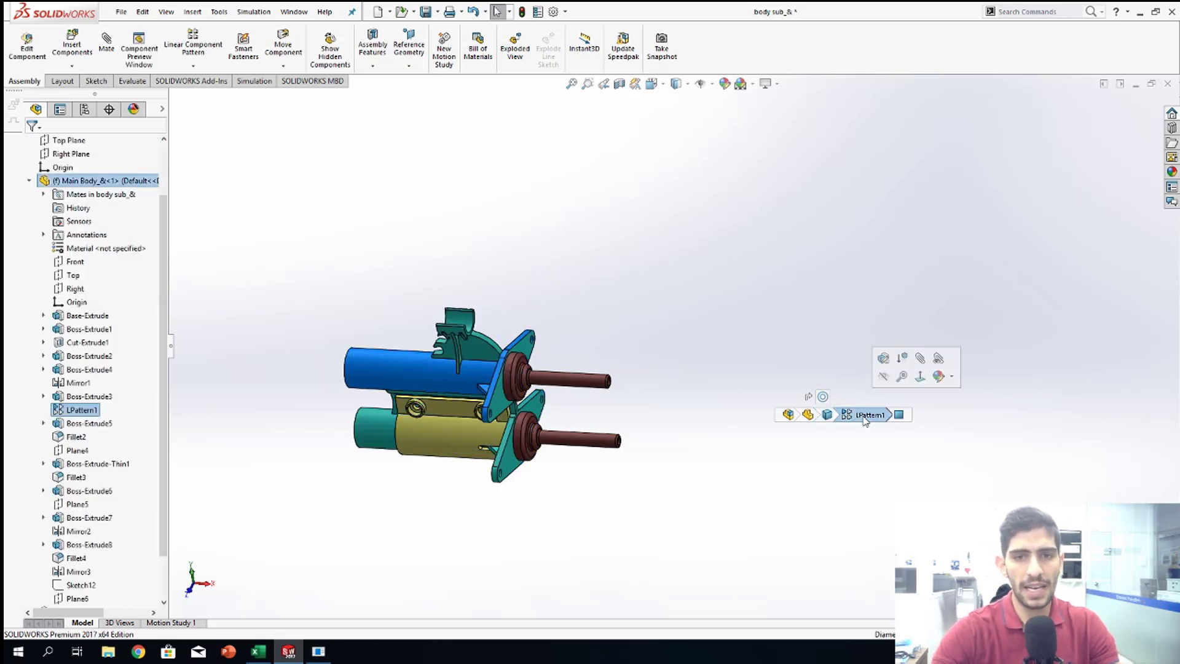
{"action": "mouse_move", "coordinate": [828, 416]}
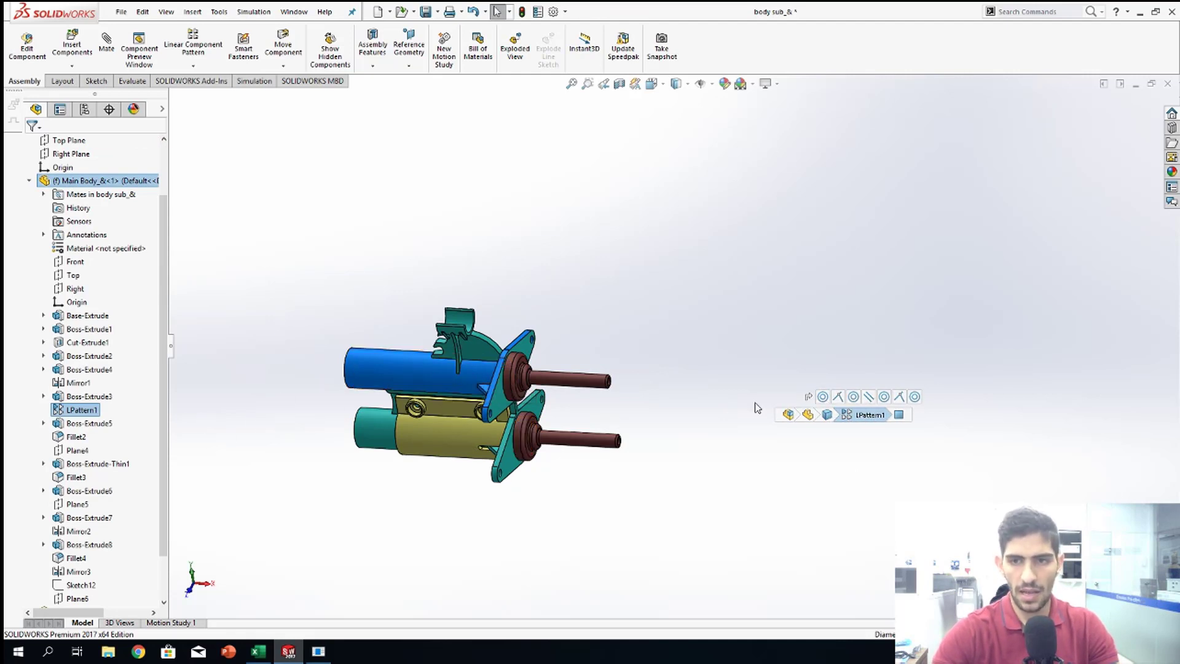
{"action": "left_click", "coordinate": [901, 417]}
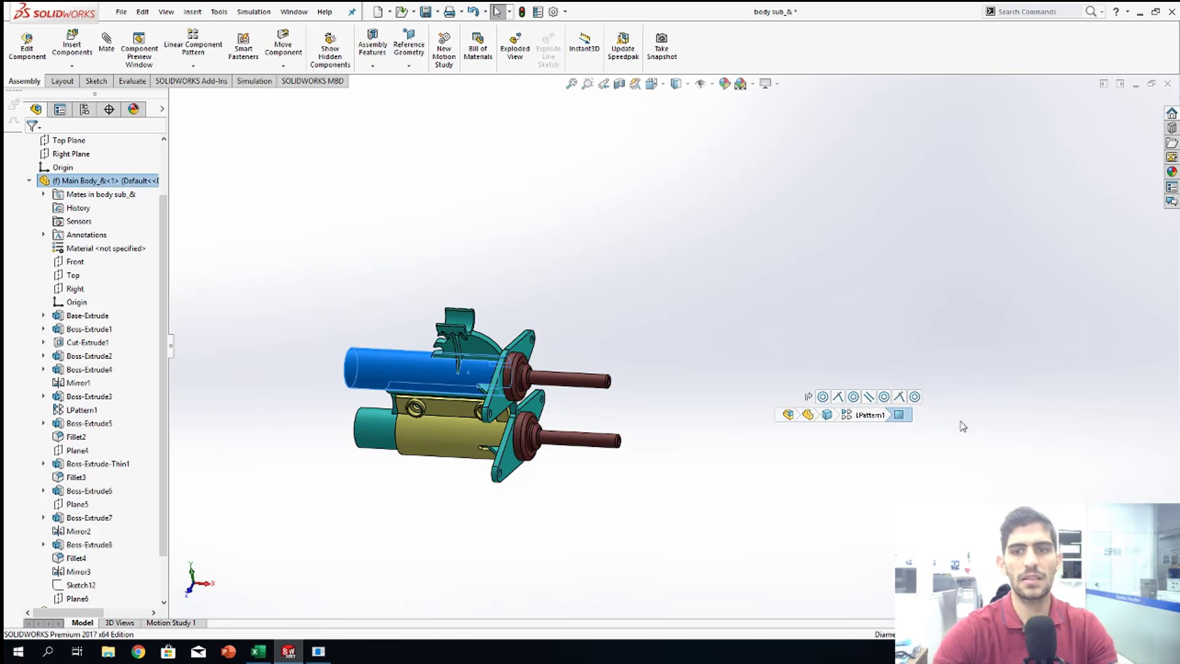
{"action": "left_click", "coordinate": [788, 414]}
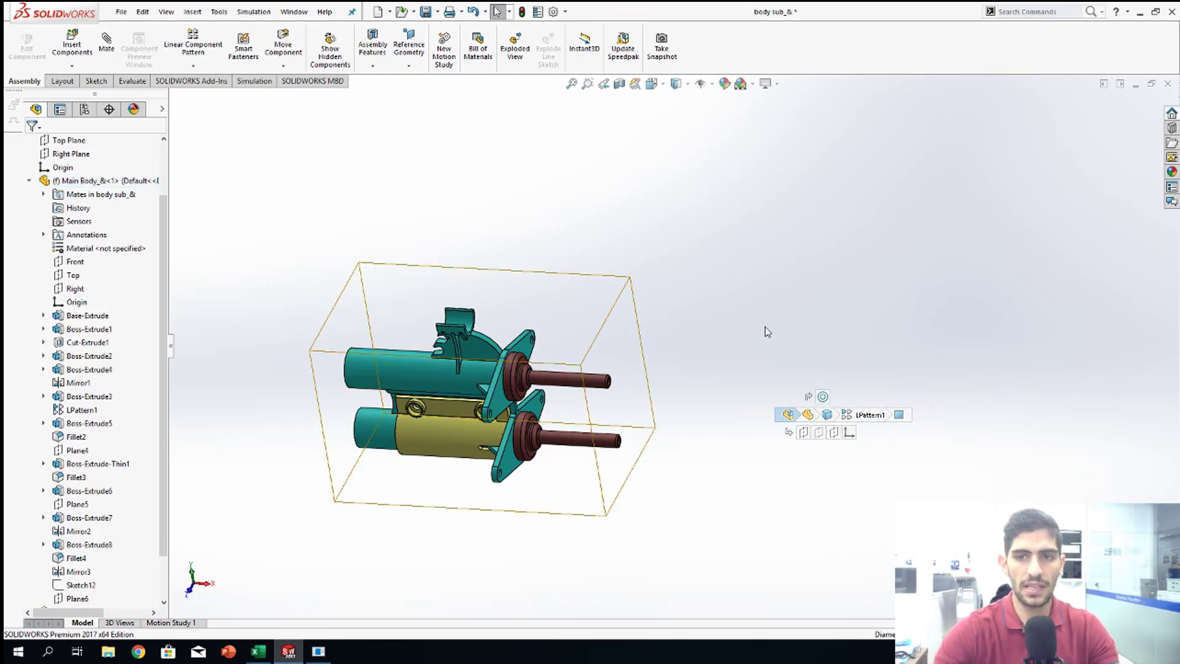
{"action": "left_click", "coordinate": [759, 335]}
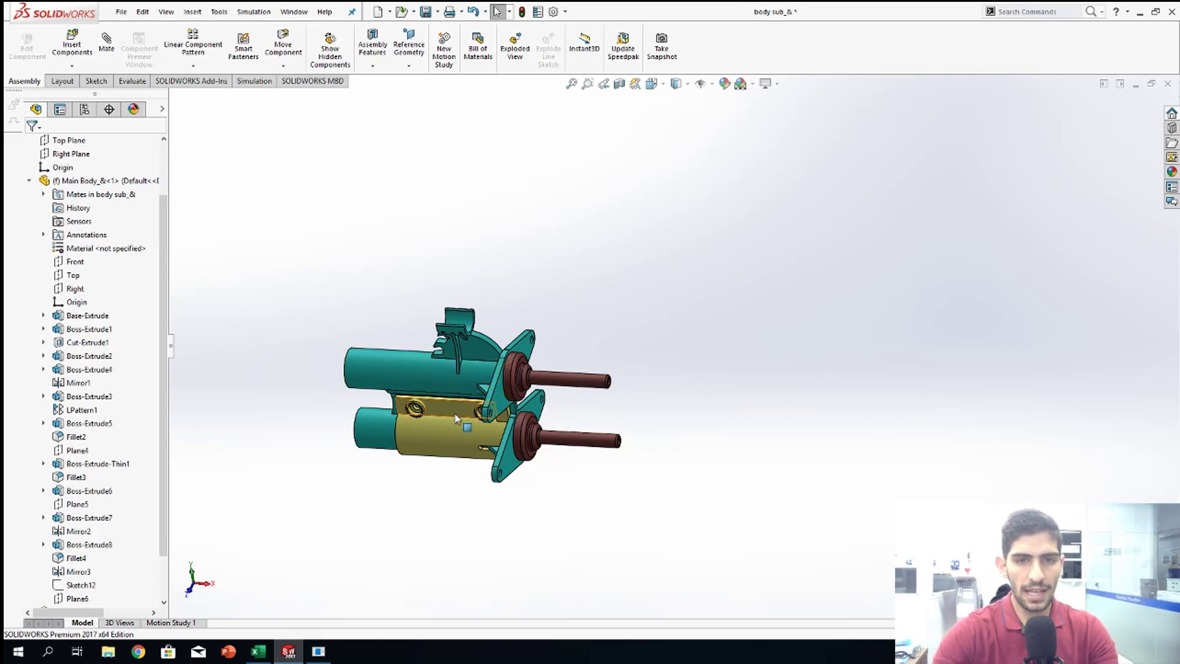
Step: Open the Finger Grip component from the assembly in its own window and orient it to show its outer side
{"action": "right_click", "coordinate": [450, 433]}
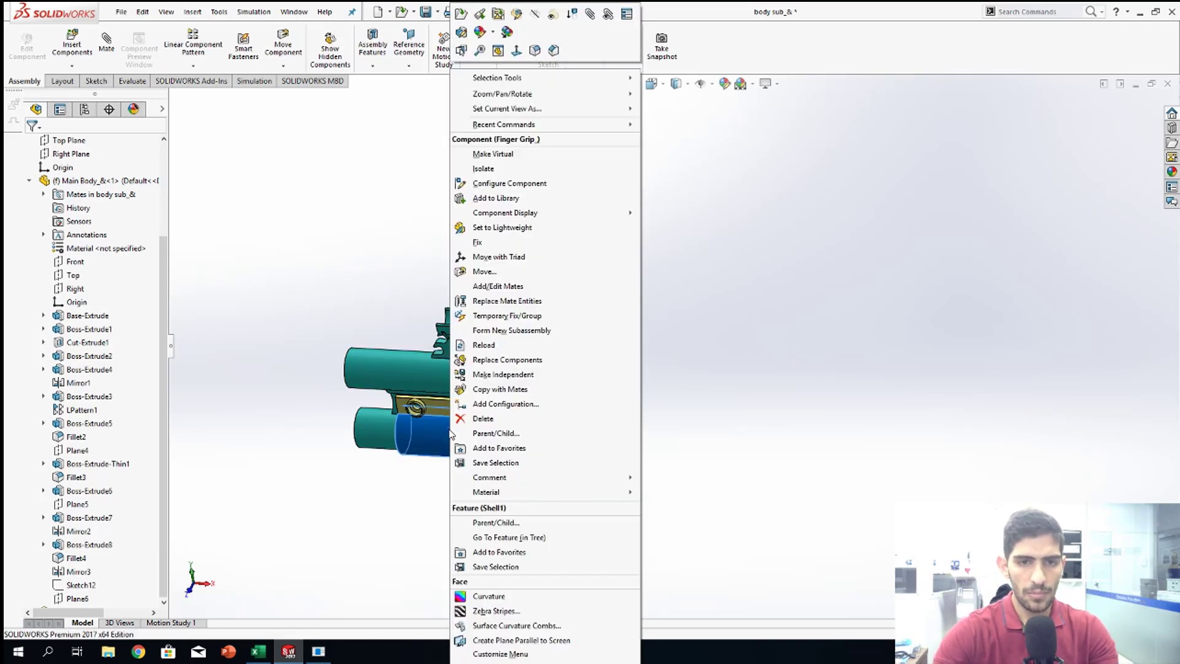
{"action": "left_click", "coordinate": [461, 16]}
{"action": "scroll", "coordinate": [614, 475], "scroll_direction": "up", "scroll_amount": 2}
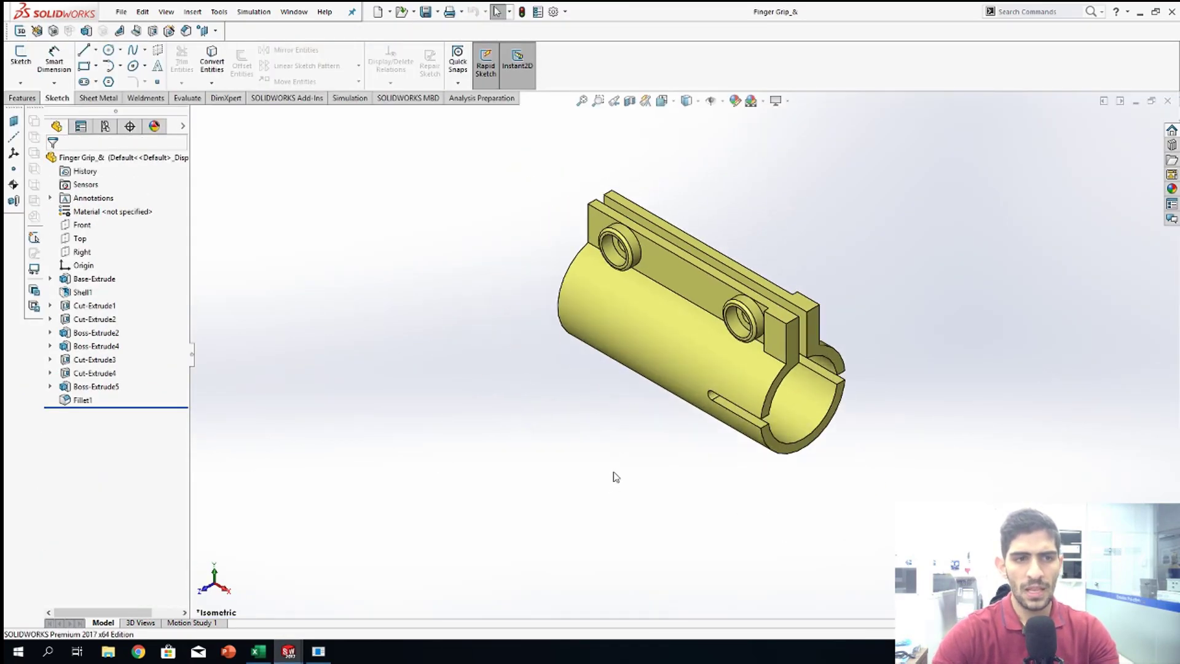
{"action": "middle_click_drag", "start_coordinate": [614, 474], "coordinate": [577, 433]}
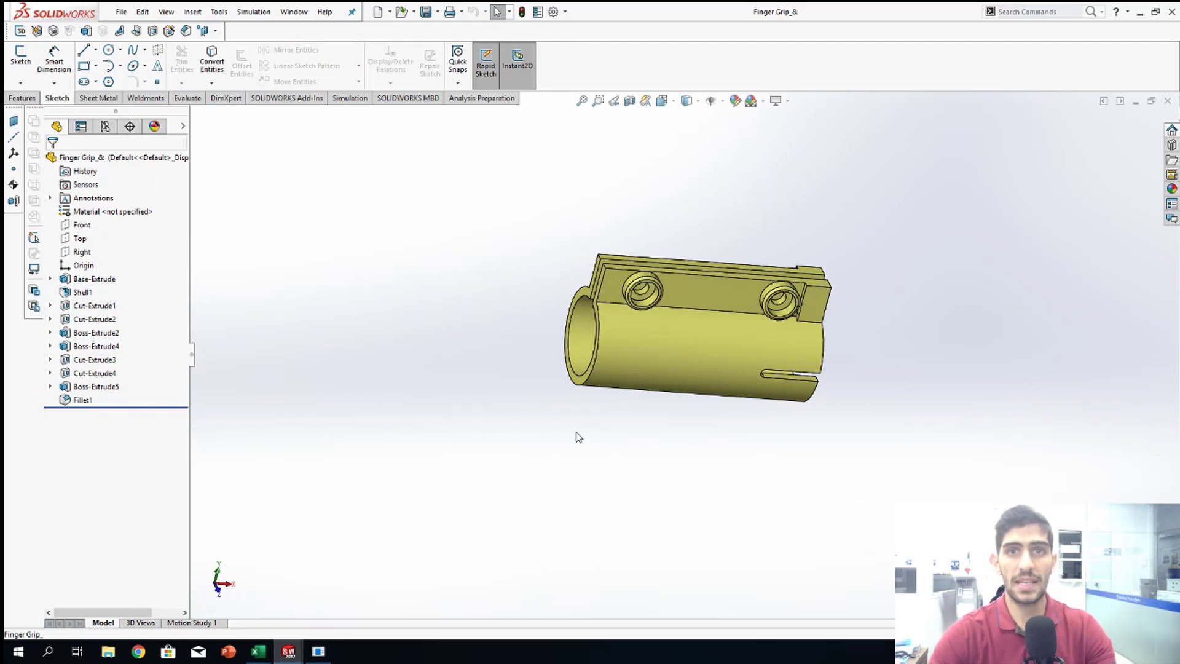
Step: Select the Finger Grip's outer cylindrical face, show its breadcrumbs at the pointer and examine the body and part levels
{"action": "left_click", "coordinate": [688, 340]}
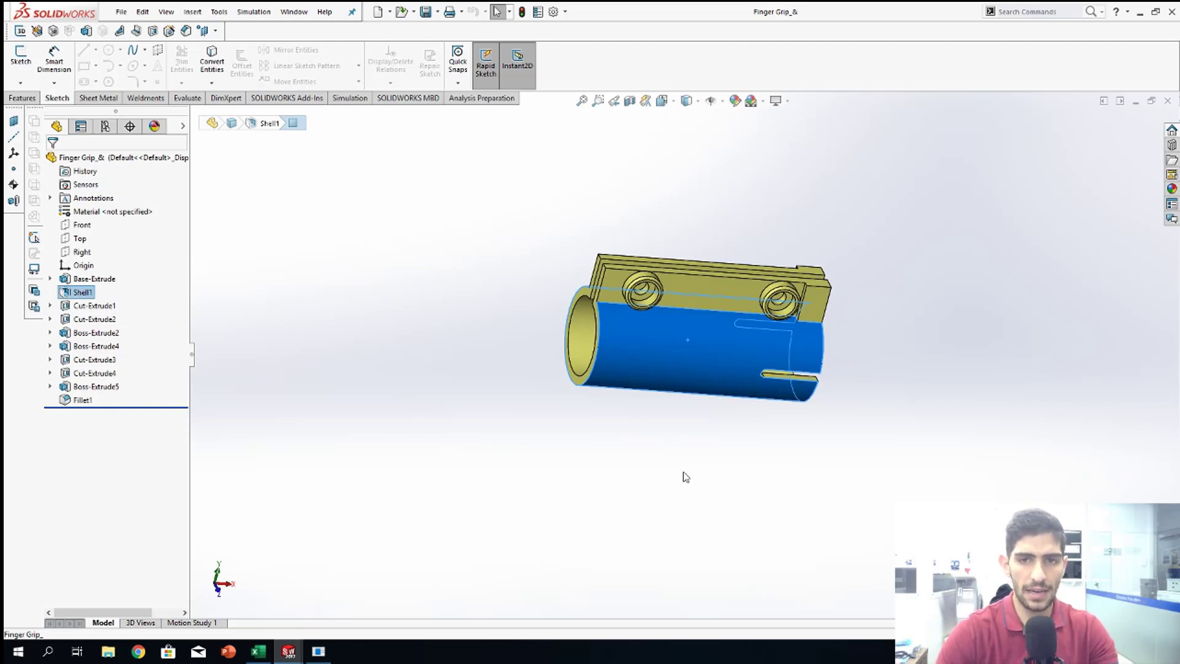
{"action": "key", "text": "d"}
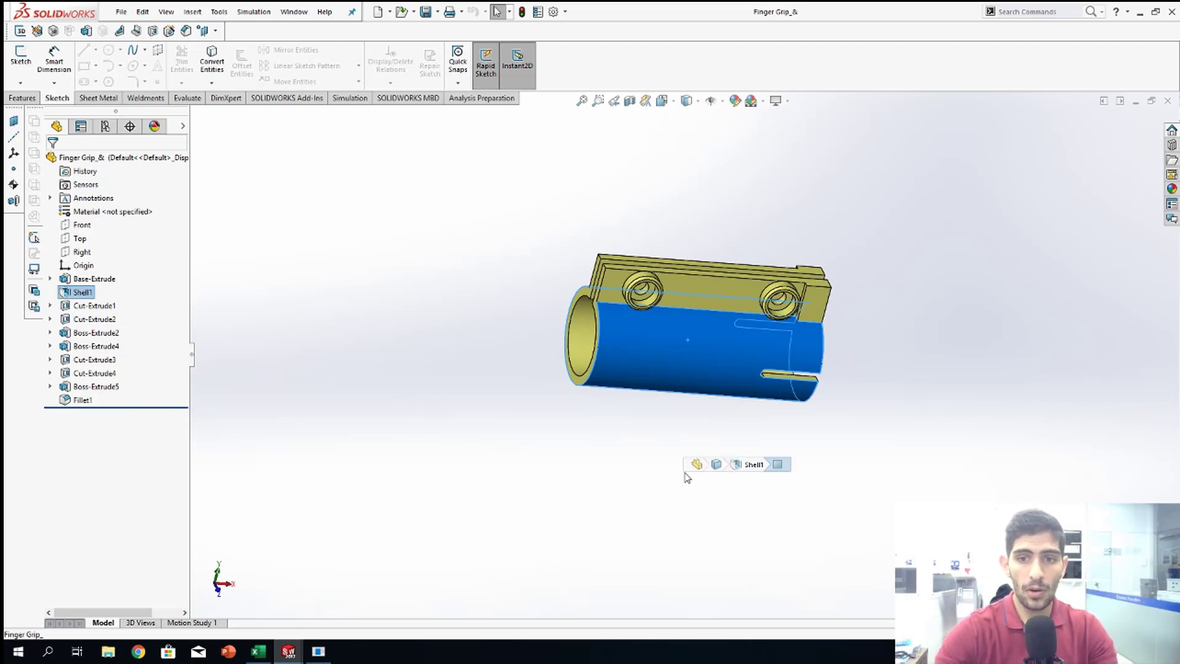
{"action": "left_click", "coordinate": [717, 466]}
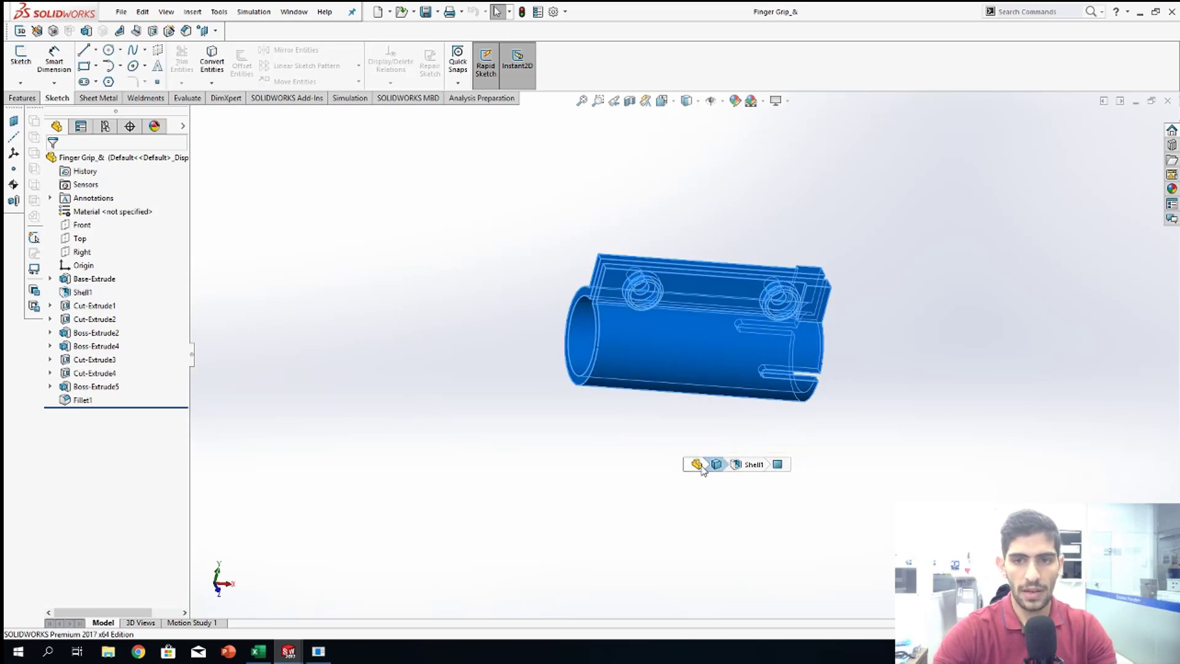
{"action": "left_click", "coordinate": [698, 465]}
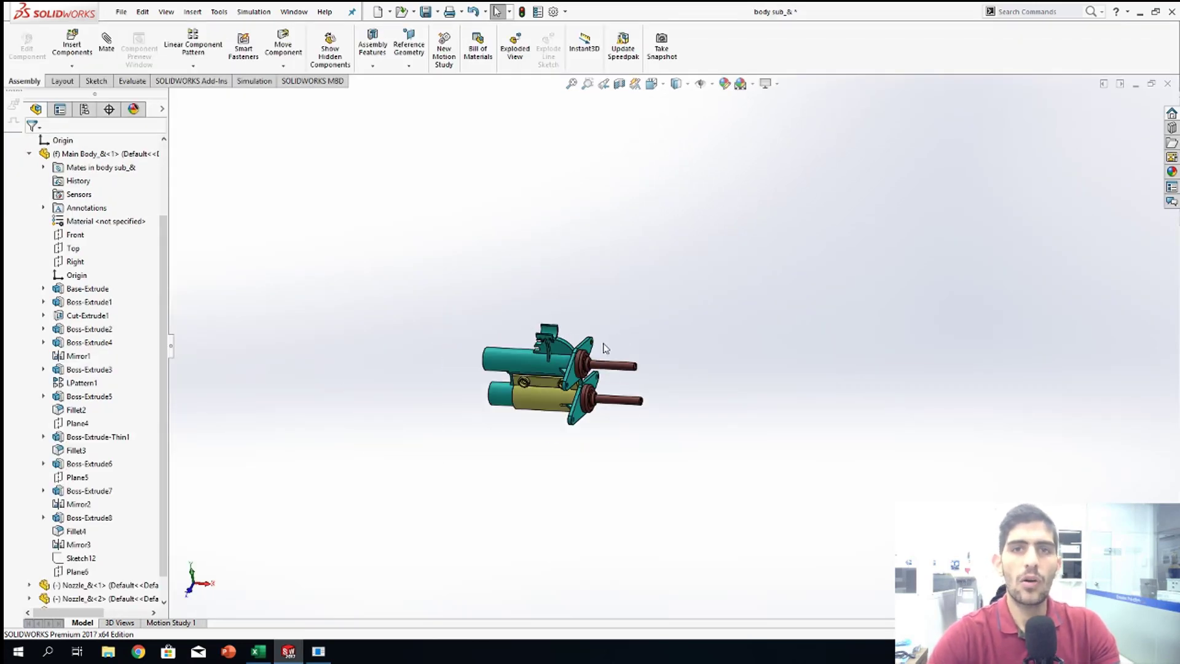
Step: Create a new document from the Part template
{"action": "scroll", "coordinate": [619, 337], "scroll_direction": "up", "scroll_amount": 3}
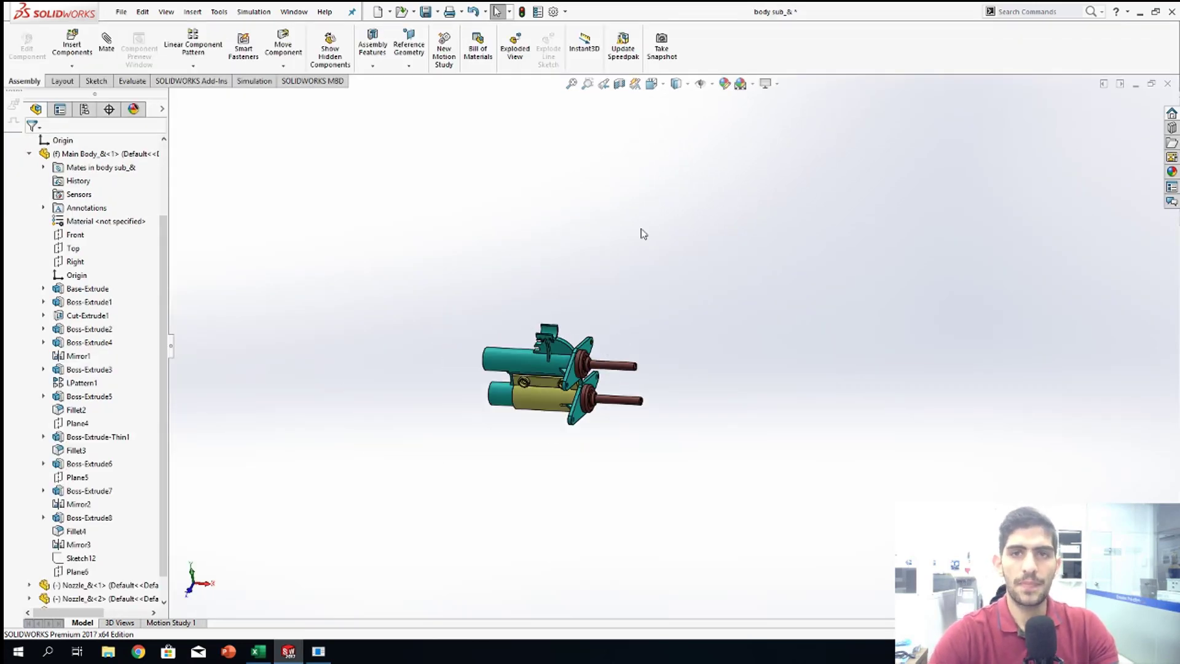
{"action": "left_click", "coordinate": [125, 15]}
{"action": "left_click", "coordinate": [131, 29]}
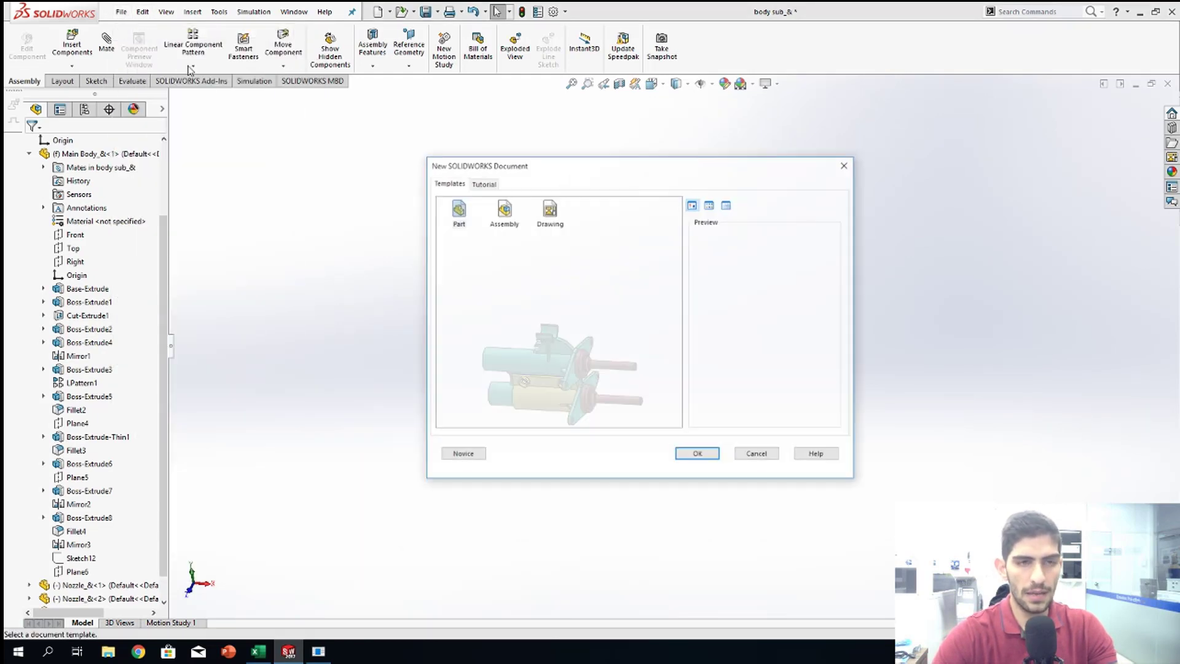
{"action": "left_click", "coordinate": [698, 454]}
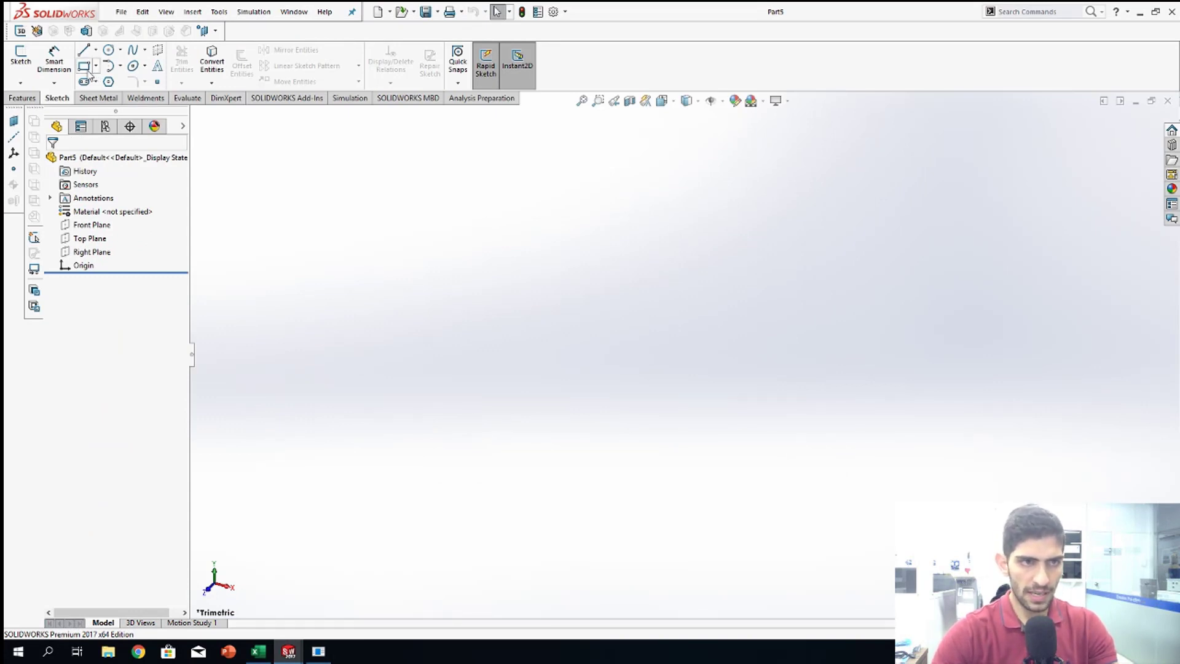
Step: Sketch a corner rectangle about 227 mm by 118 mm around the origin on the Front Plane
{"action": "left_click", "coordinate": [21, 55]}
{"action": "left_click", "coordinate": [512, 207]}
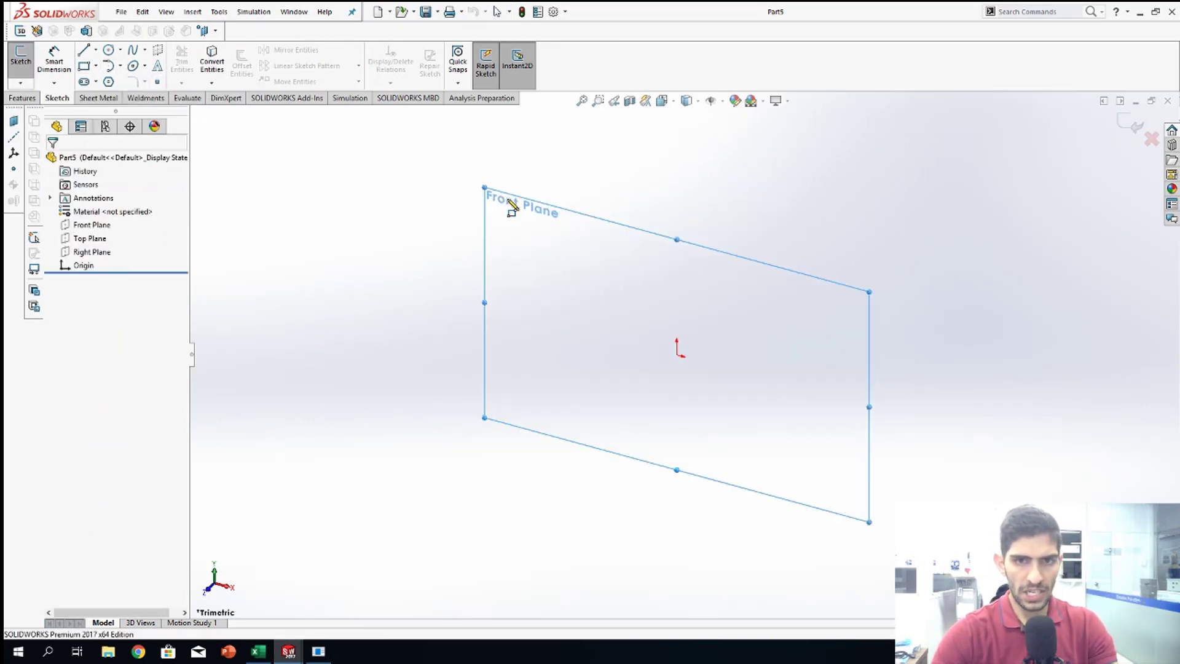
{"action": "left_click", "coordinate": [508, 199]}
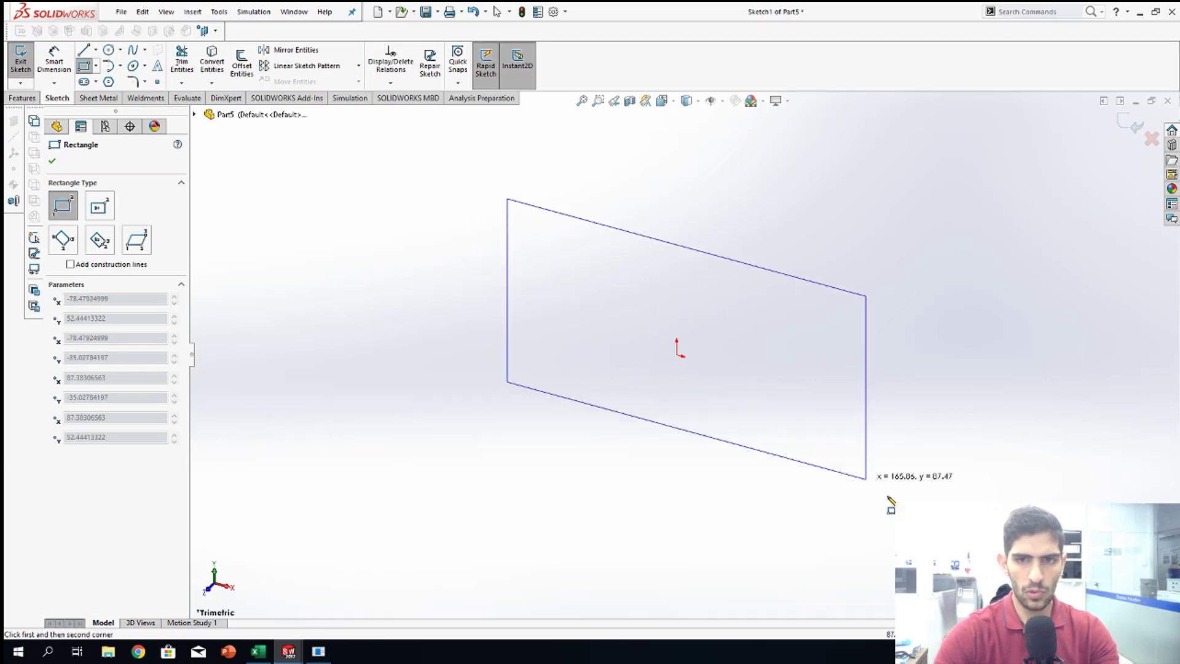
{"action": "left_click", "coordinate": [999, 579]}
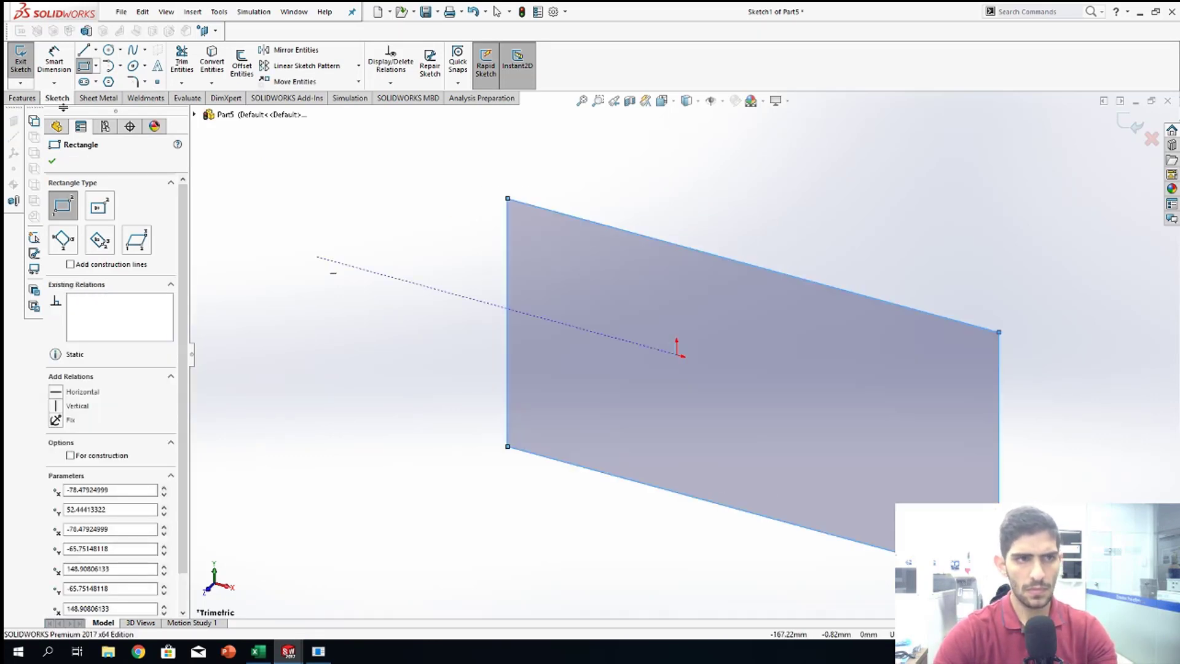
{"action": "key", "text": "Escape"}
Step: Extrude the rectangle as a 10 mm blind boss to form a flat plate
{"action": "left_click", "coordinate": [23, 98]}
{"action": "left_click", "coordinate": [27, 62]}
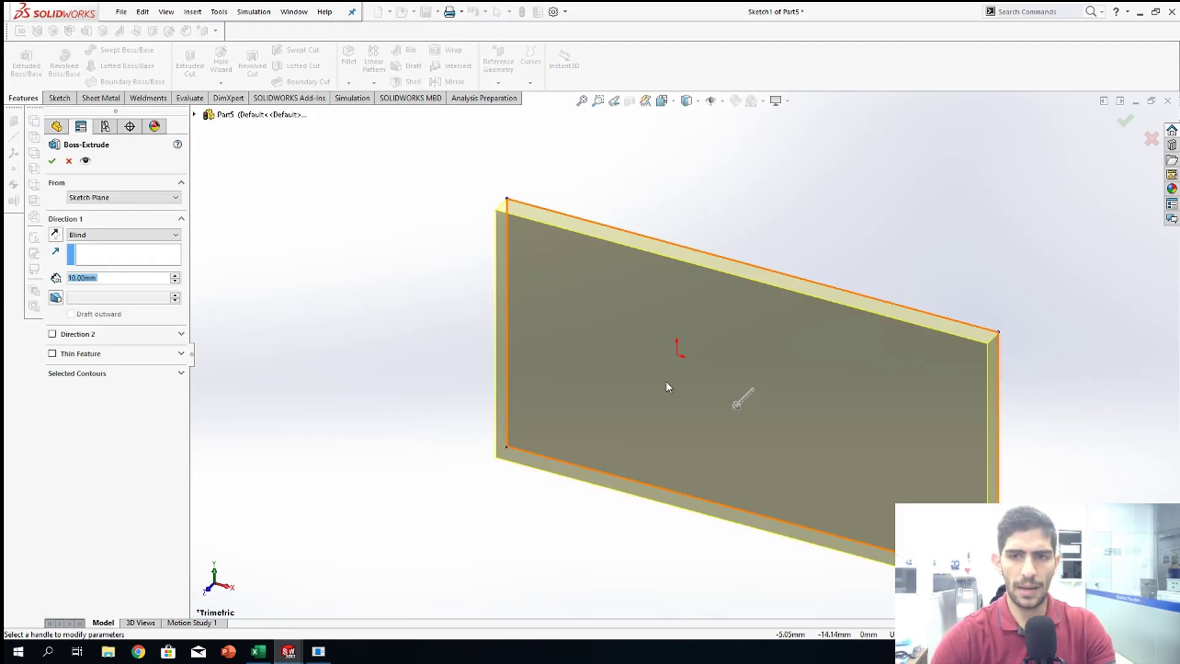
{"action": "left_click", "coordinate": [1125, 121]}
{"action": "left_click", "coordinate": [671, 106]}
{"action": "left_click", "coordinate": [621, 364]}
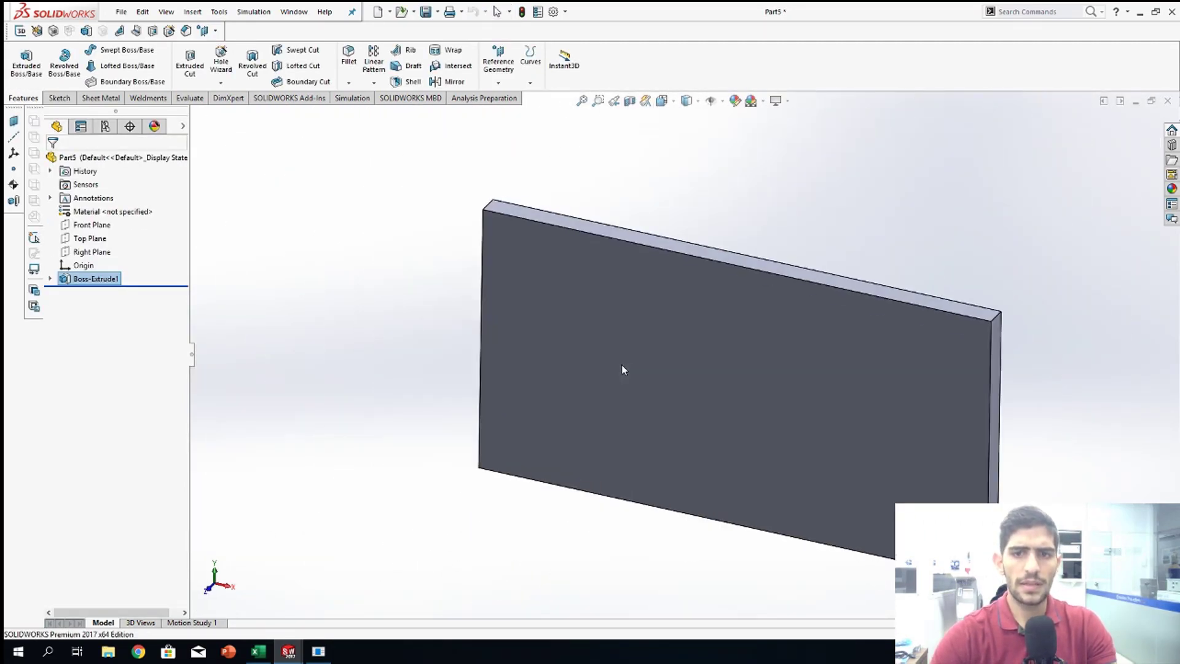
Step: Add a symmetric 5 mm fillet to one short upper edge of the plate
{"action": "middle_click_drag", "start_coordinate": [609, 371], "coordinate": [639, 175]}
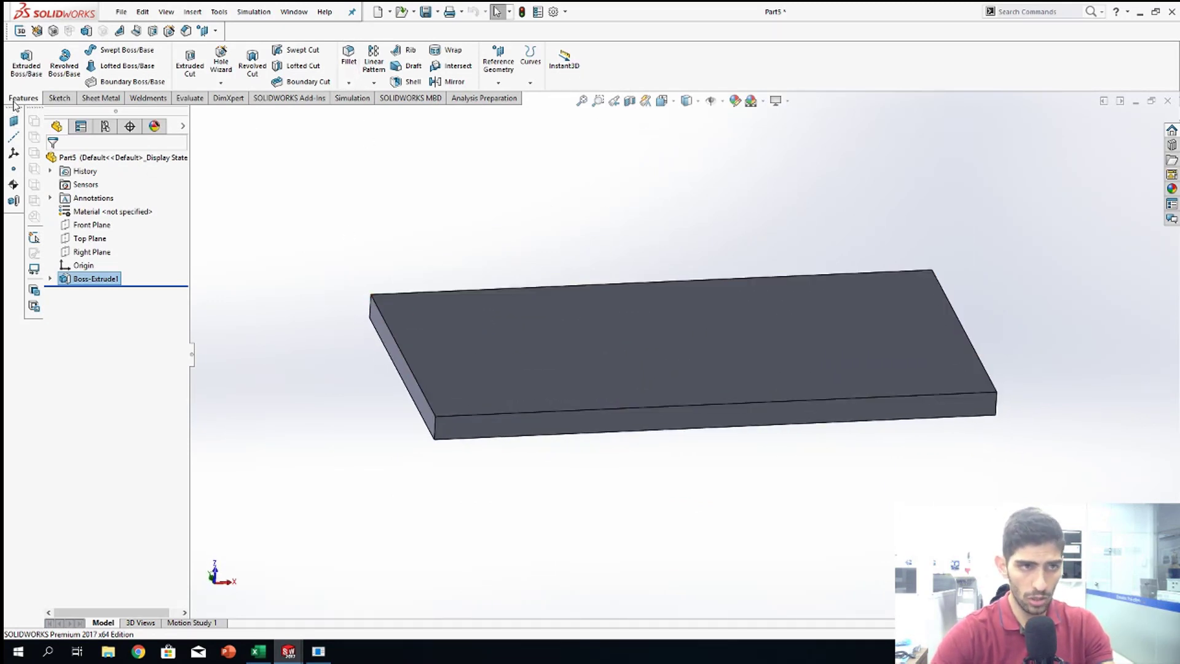
{"action": "left_click", "coordinate": [353, 63]}
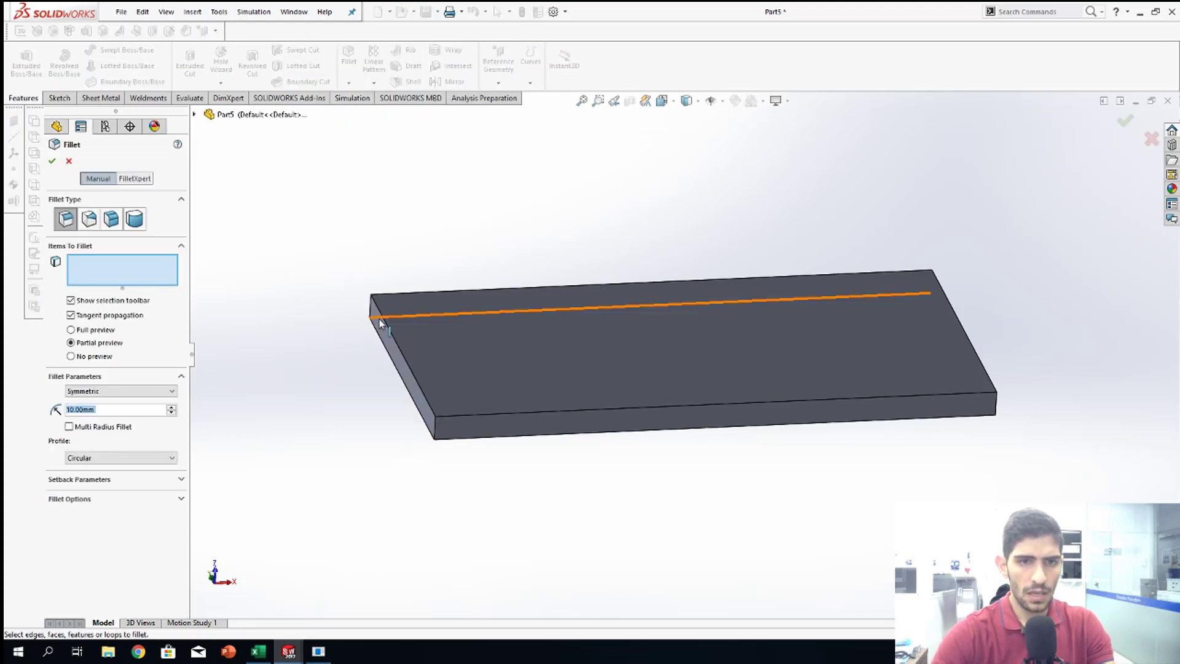
{"action": "left_click", "coordinate": [387, 341]}
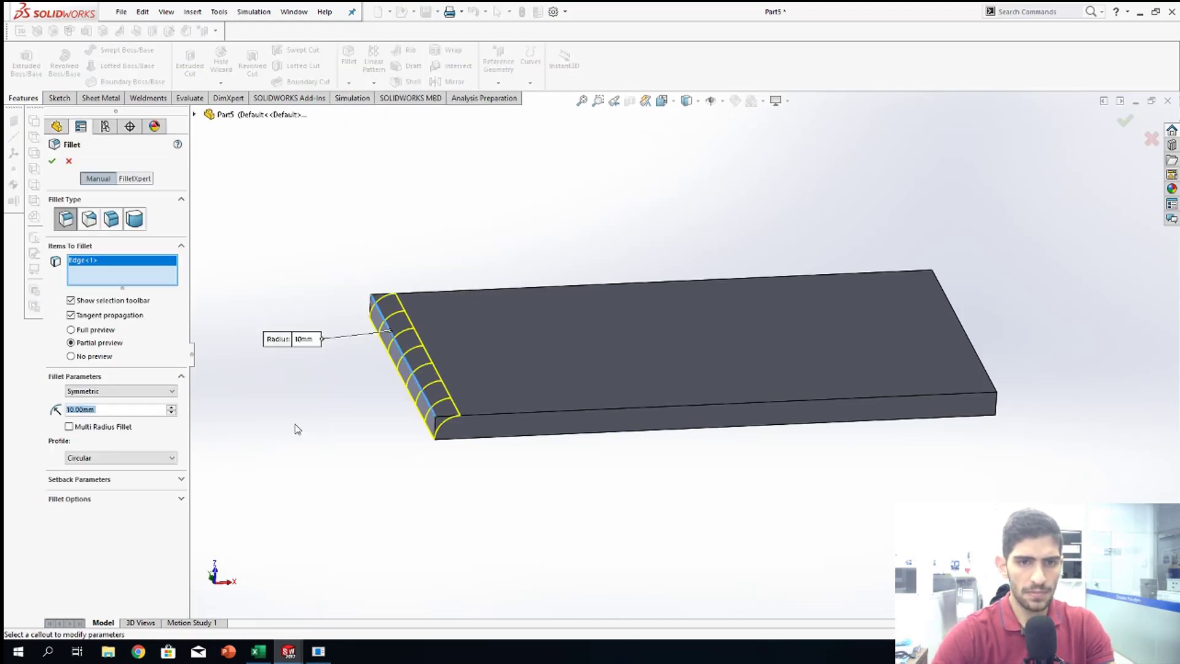
{"action": "type", "text": "5"}
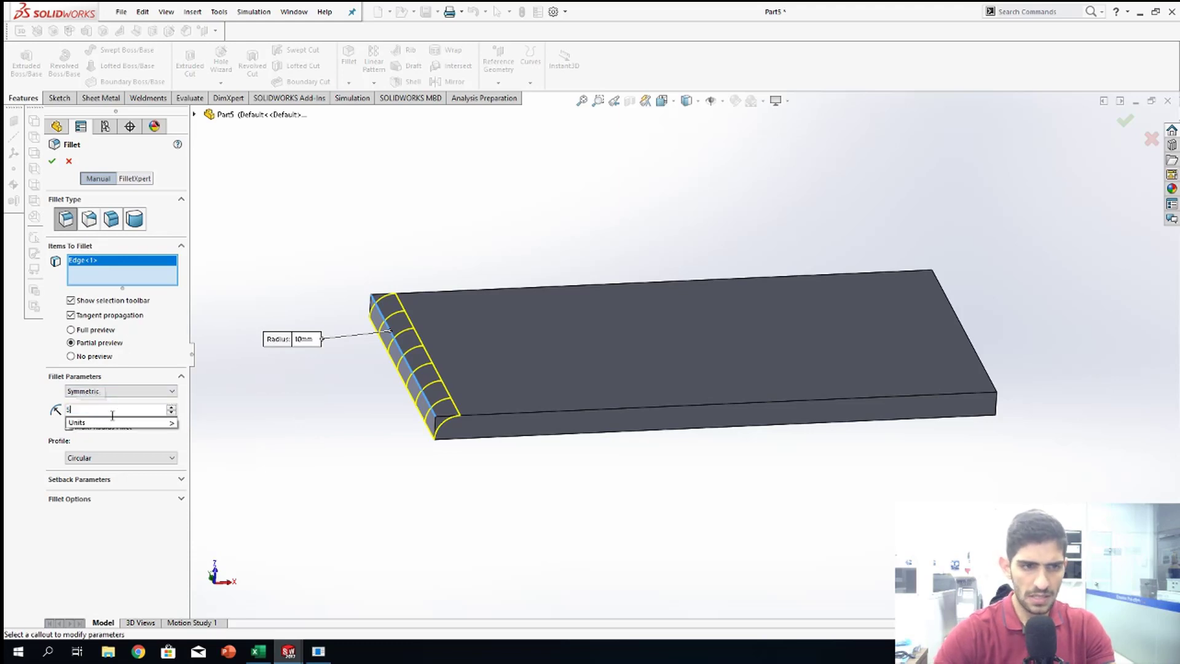
{"action": "key", "text": "Return"}
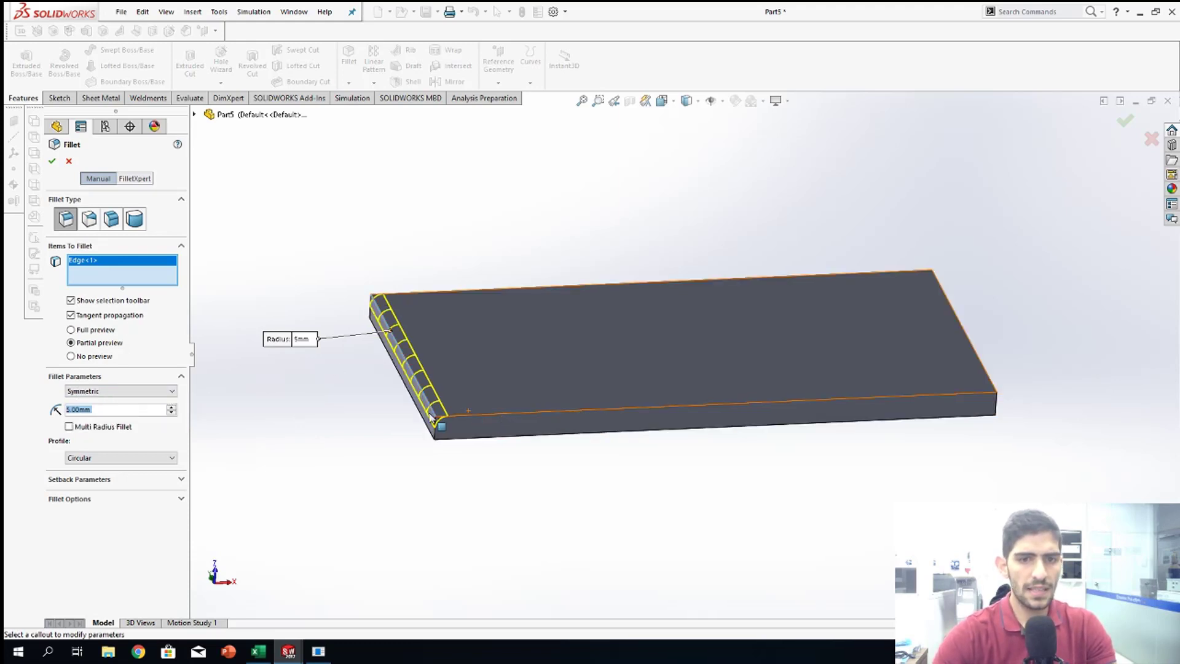
{"action": "left_click", "coordinate": [52, 161]}
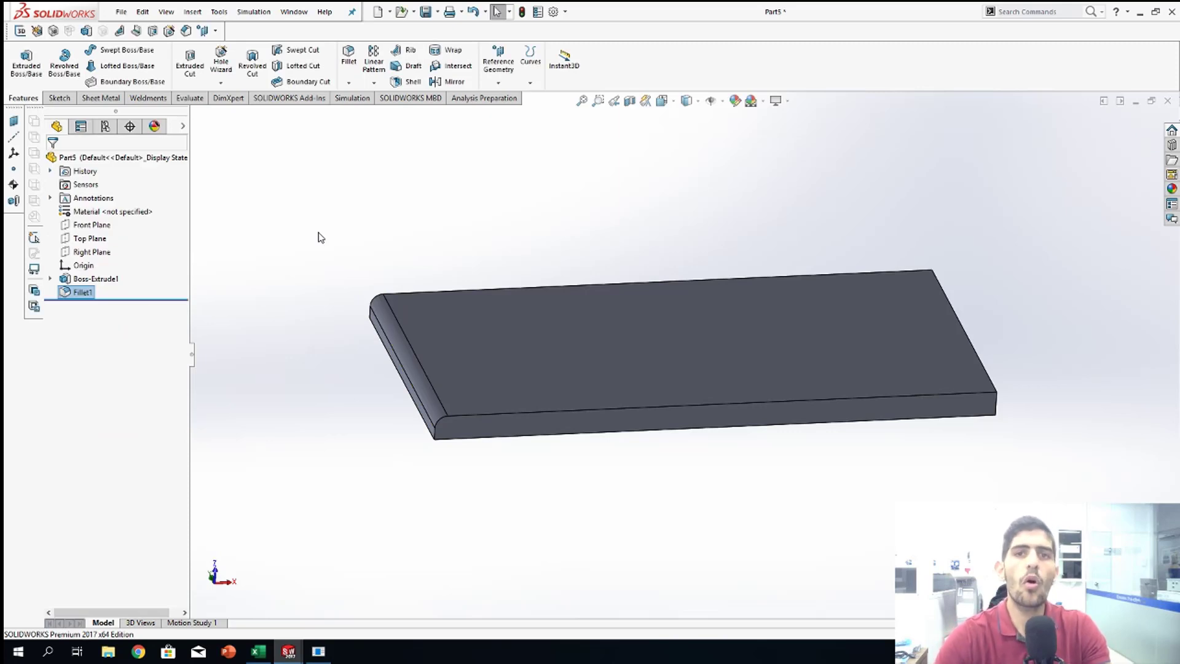
{"action": "left_click", "coordinate": [333, 381]}
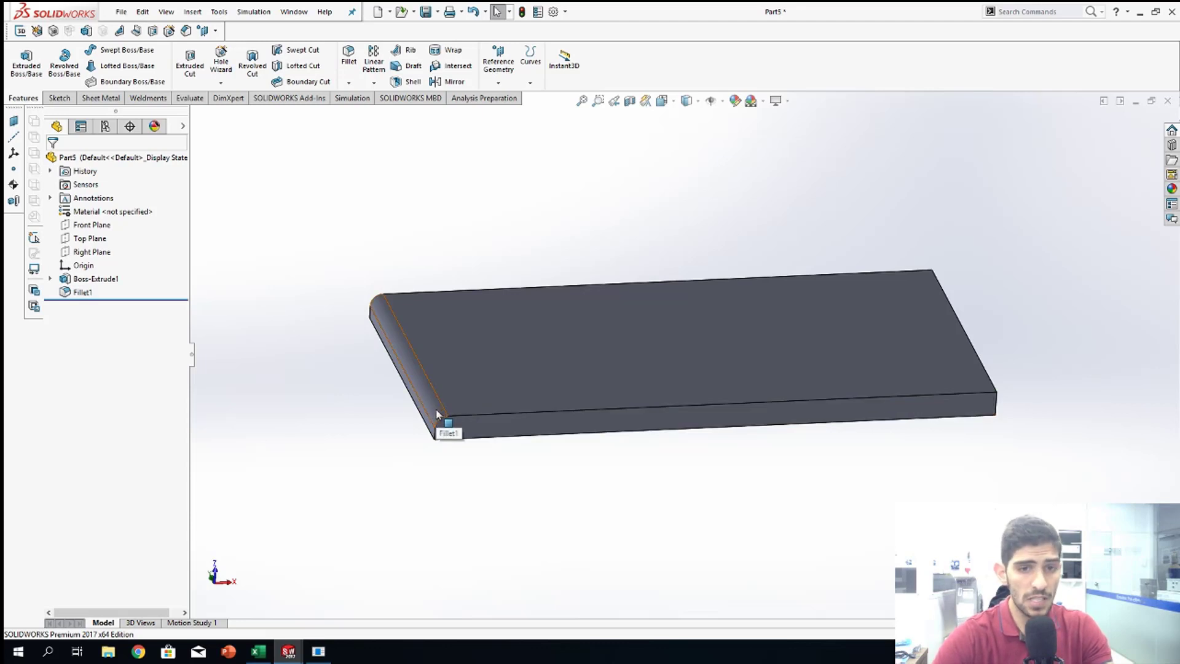
{"action": "left_click", "coordinate": [465, 416]}
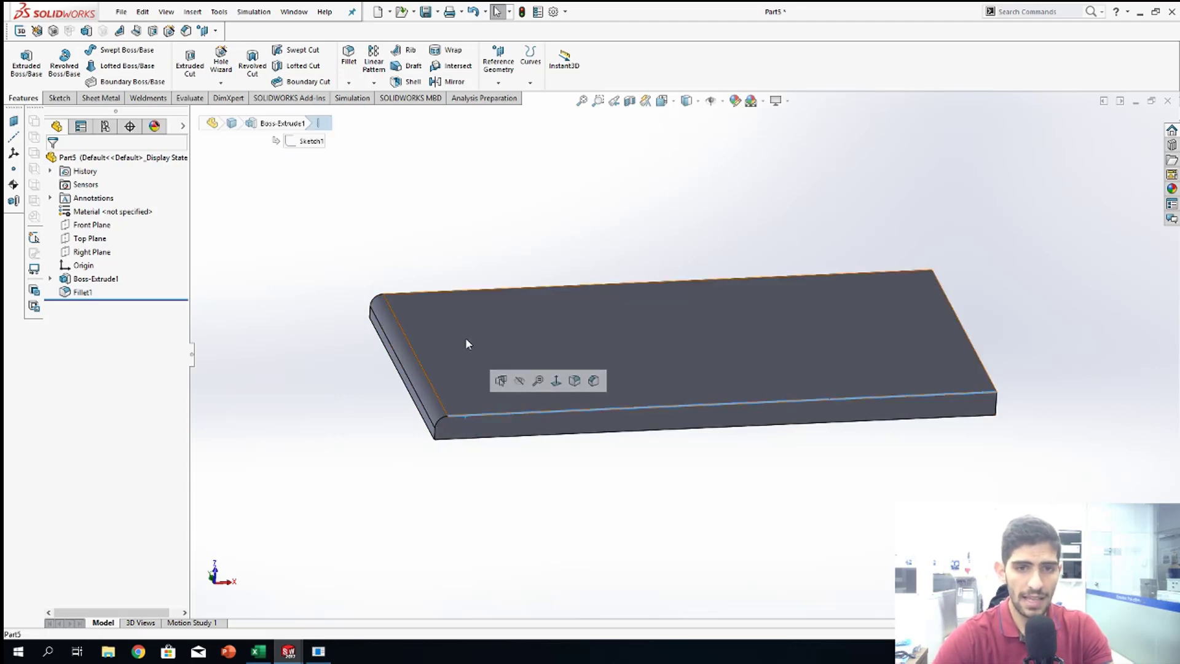
{"action": "left_click", "coordinate": [467, 290]}
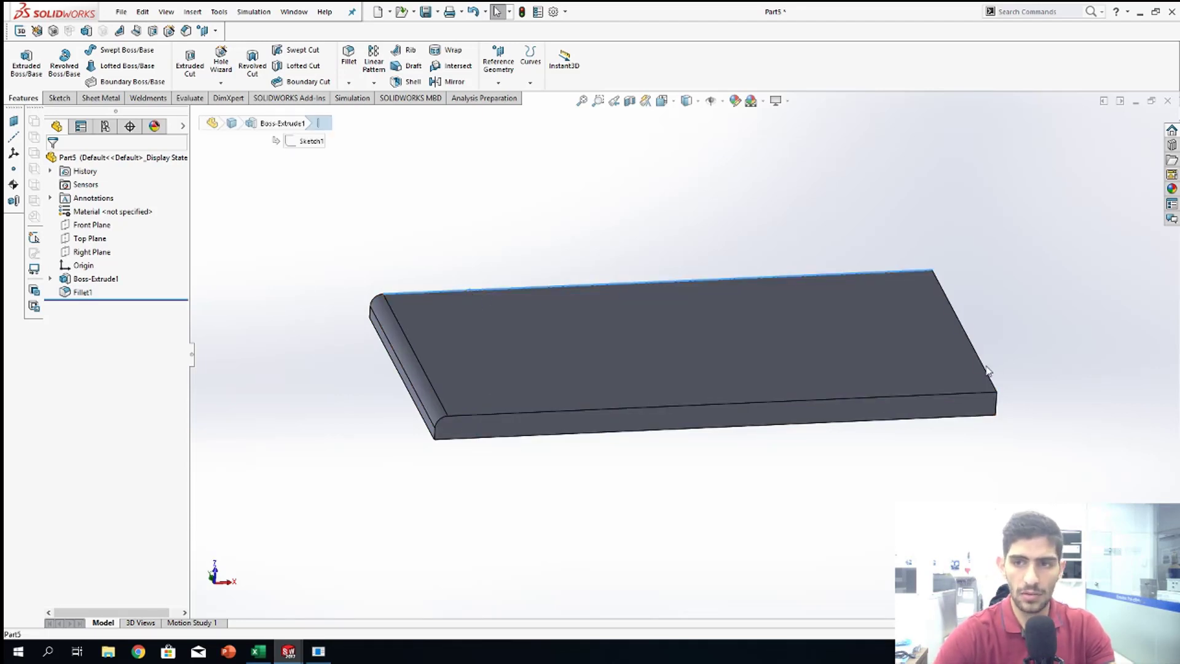
{"action": "left_click", "coordinate": [986, 370]}
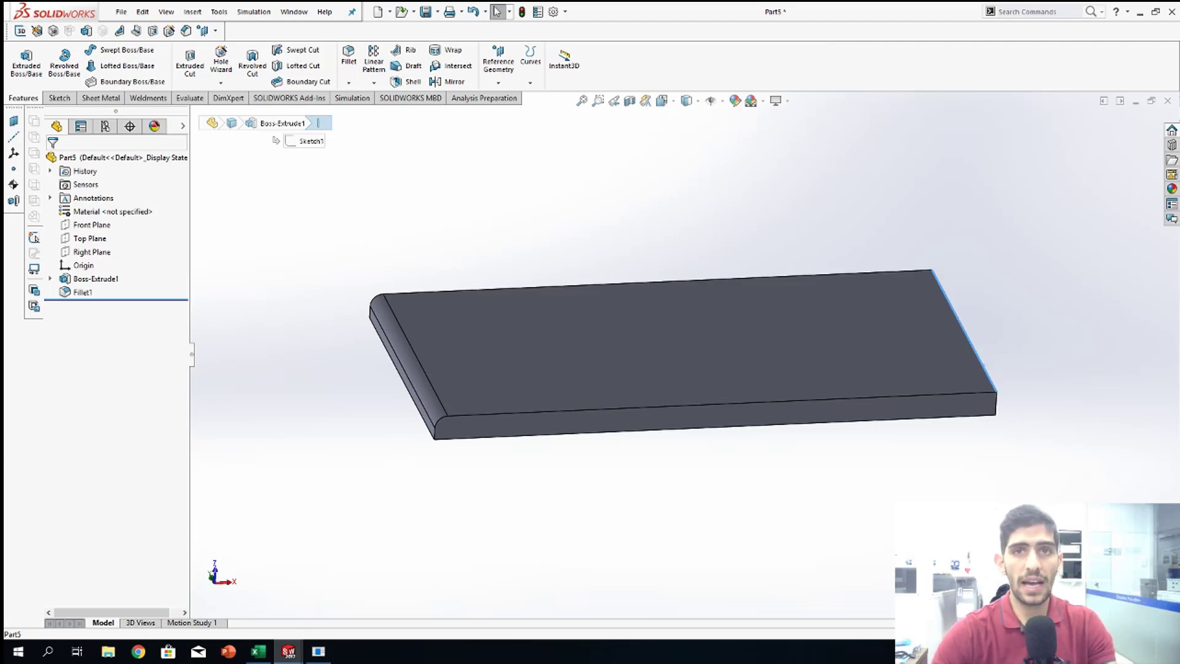
{"action": "left_click", "coordinate": [586, 566]}
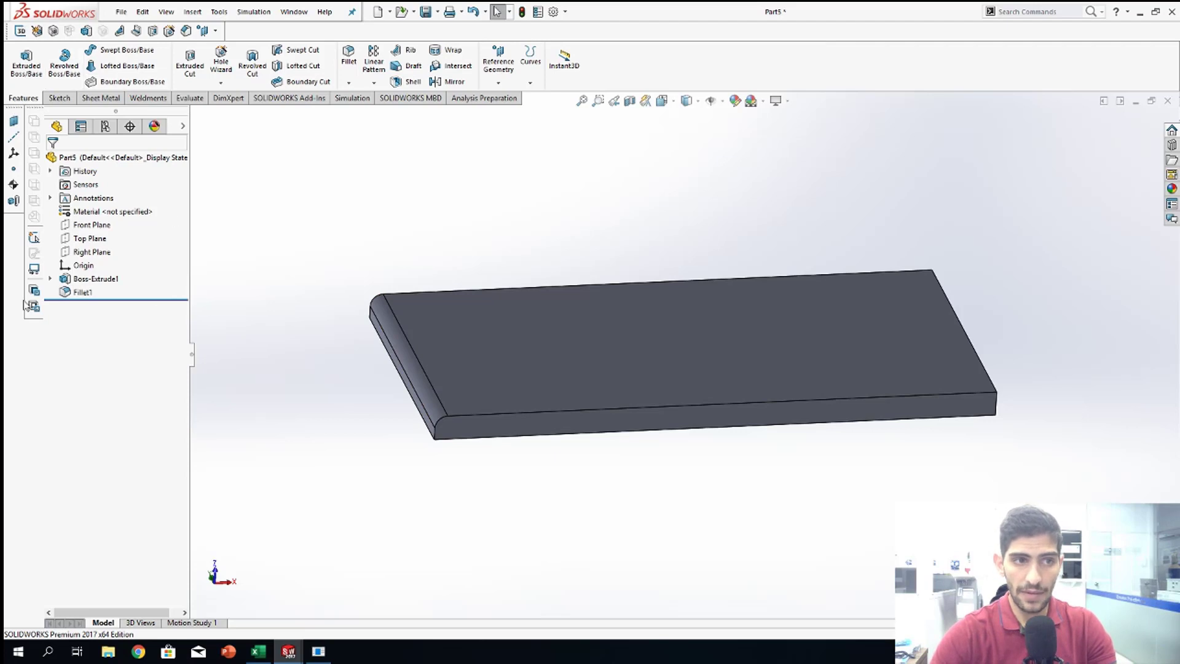
Step: Copy the existing fillet feature and paste it onto both long upper edges of the plate
{"action": "left_click", "coordinate": [77, 292]}
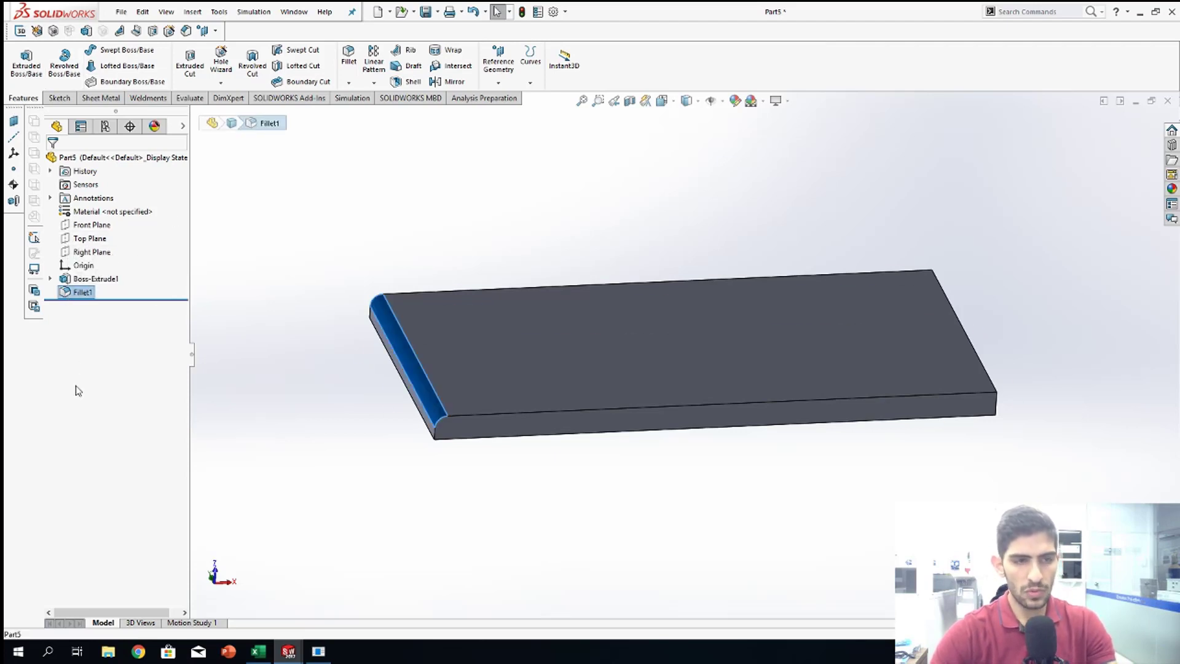
{"action": "left_click", "coordinate": [480, 414]}
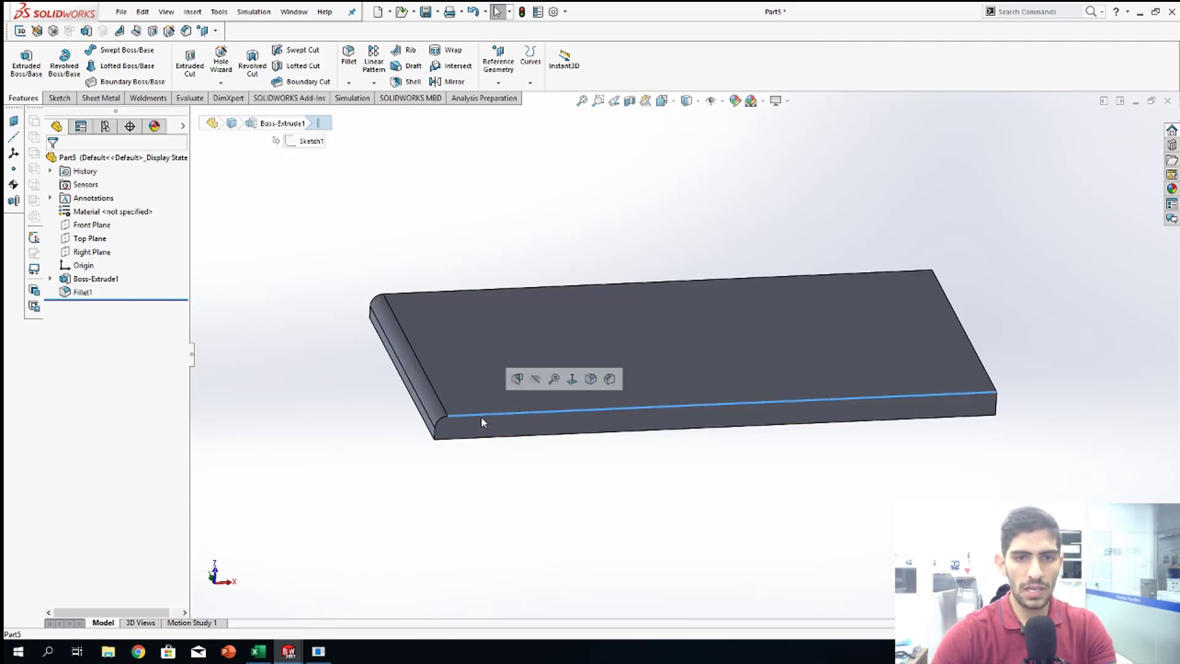
{"action": "key", "text": "ctrl+v"}
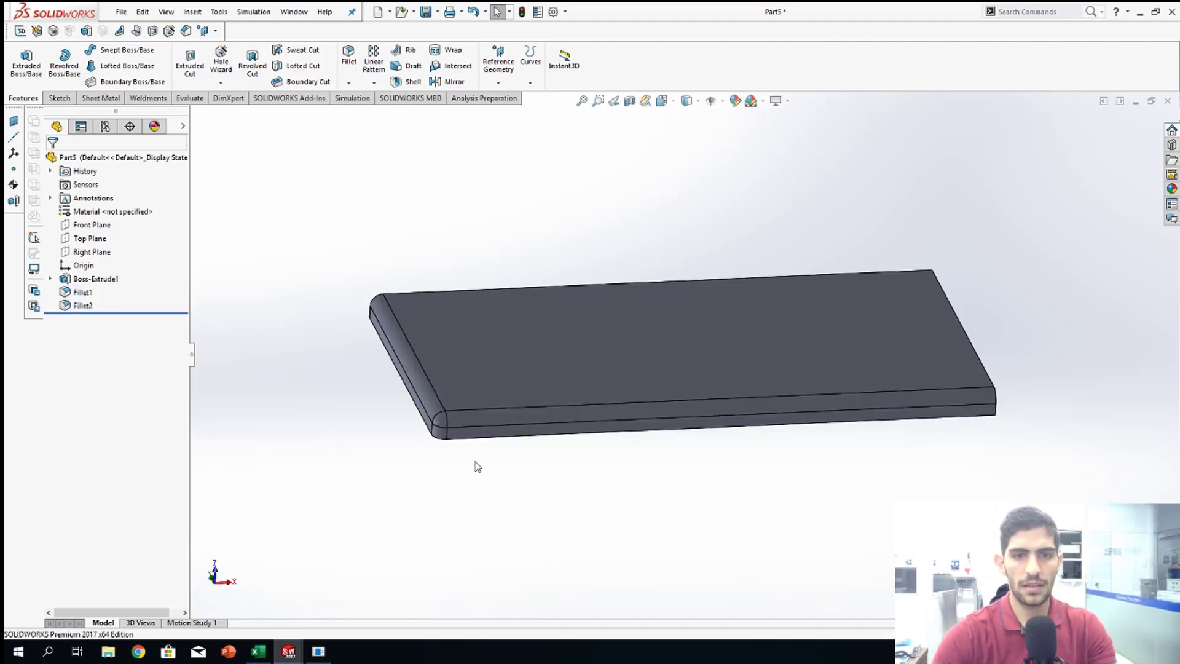
{"action": "left_click", "coordinate": [453, 293]}
{"action": "key", "text": "ctrl+v"}
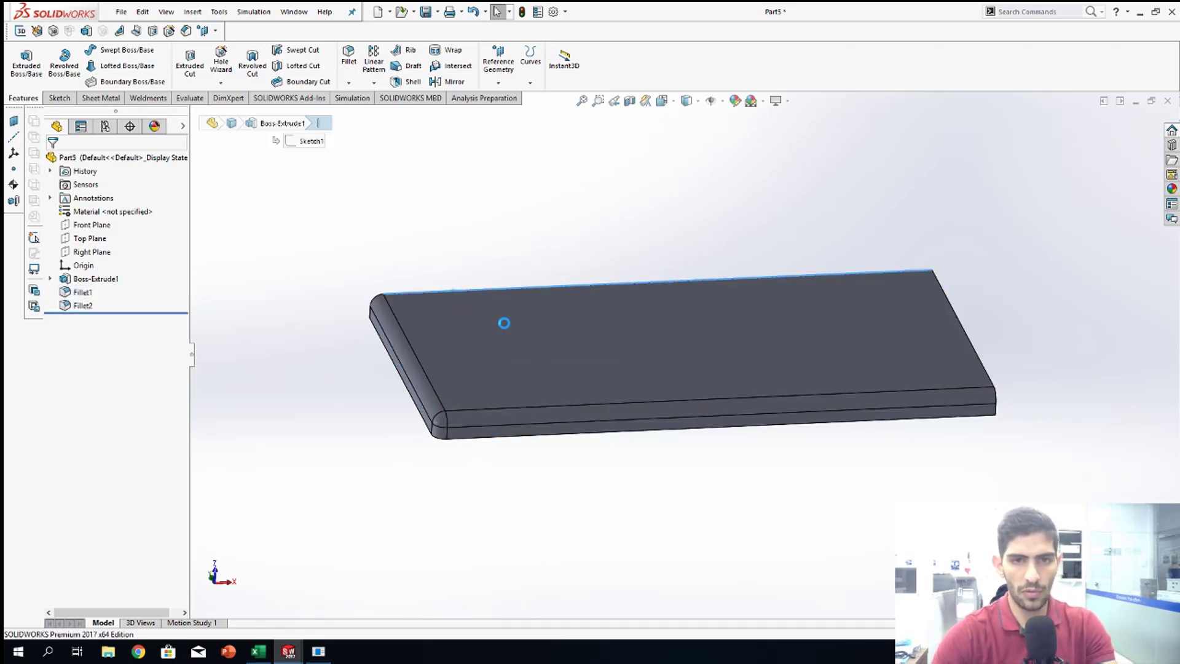
Step: Paste the copied fillet onto the remaining short upper edge of the plate
{"action": "left_click", "coordinate": [967, 347]}
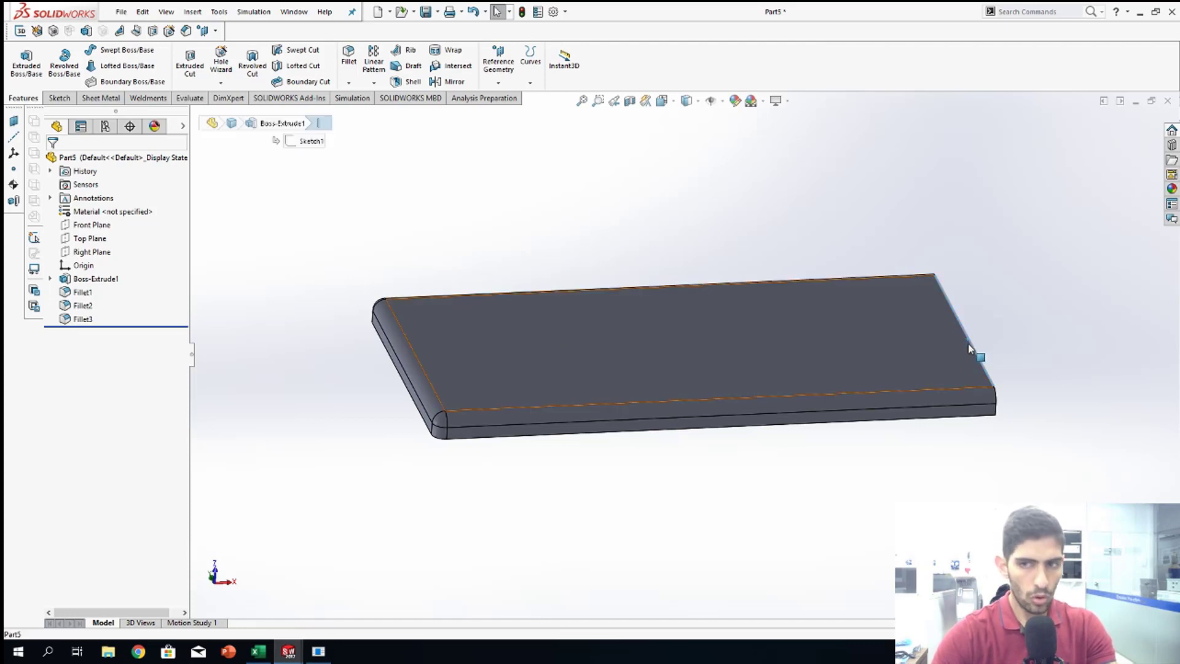
{"action": "key", "text": "ctrl+c"}
{"action": "left_click", "coordinate": [676, 326]}
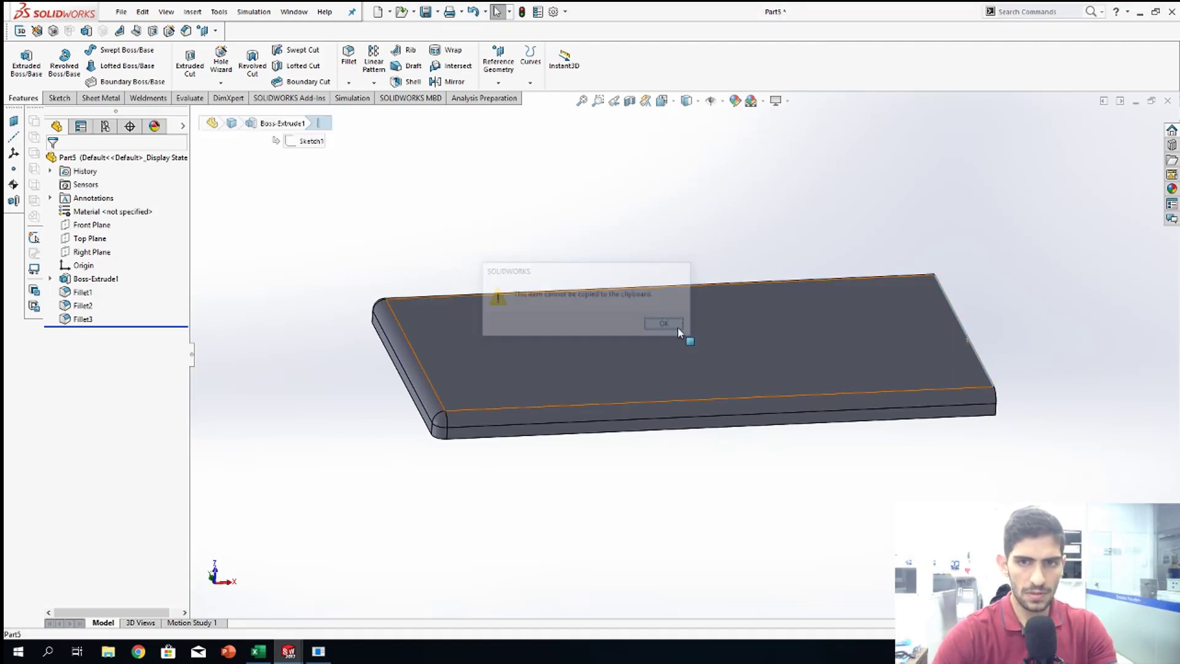
{"action": "left_click", "coordinate": [973, 344]}
{"action": "key", "text": "ctrl+v"}
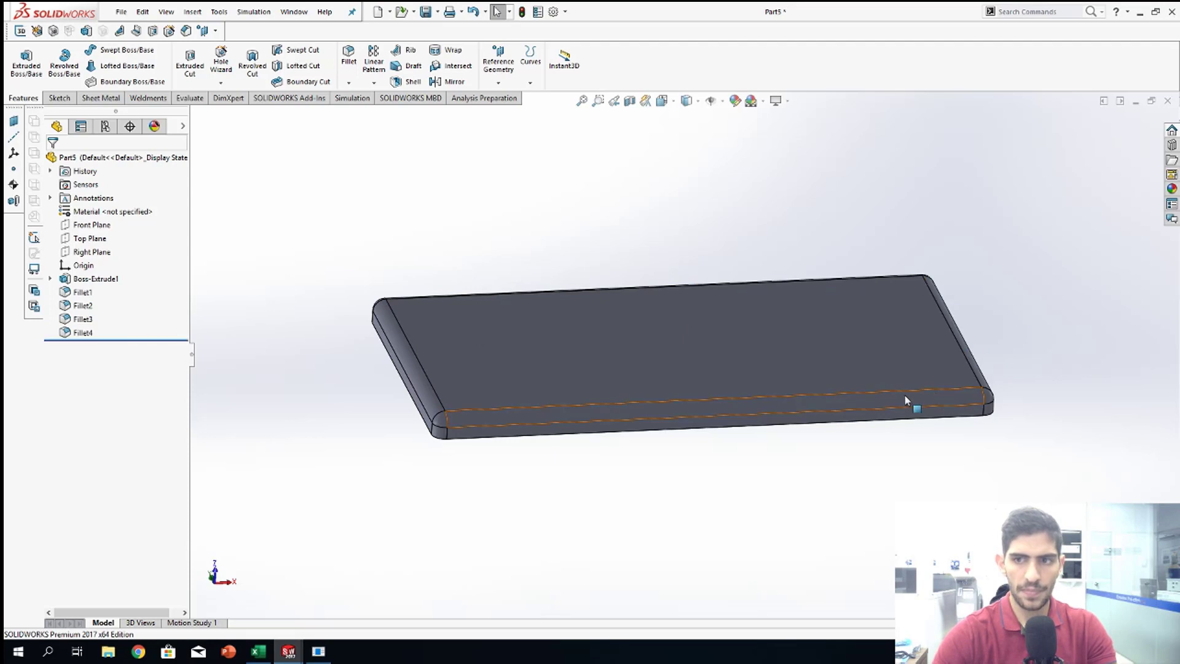
Step: Paste the copied fillet onto one long edge on the underside of the plate
{"action": "middle_click_drag", "start_coordinate": [905, 399], "coordinate": [898, 190]}
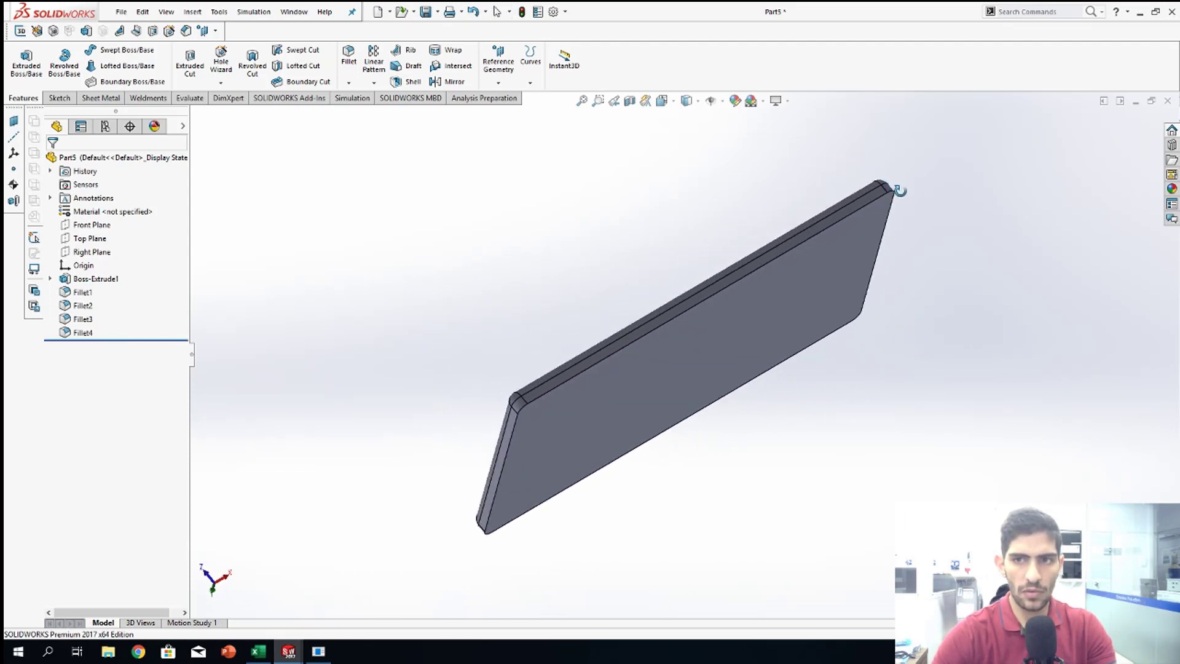
{"action": "left_click", "coordinate": [869, 205]}
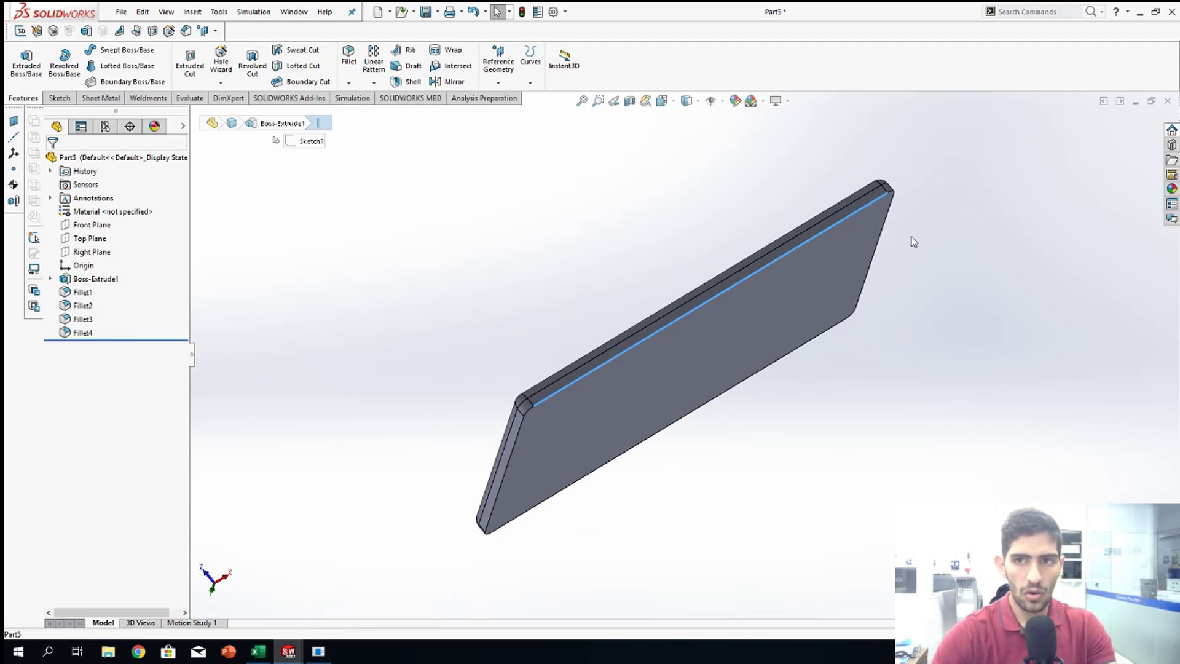
{"action": "key", "text": "ctrl+v"}
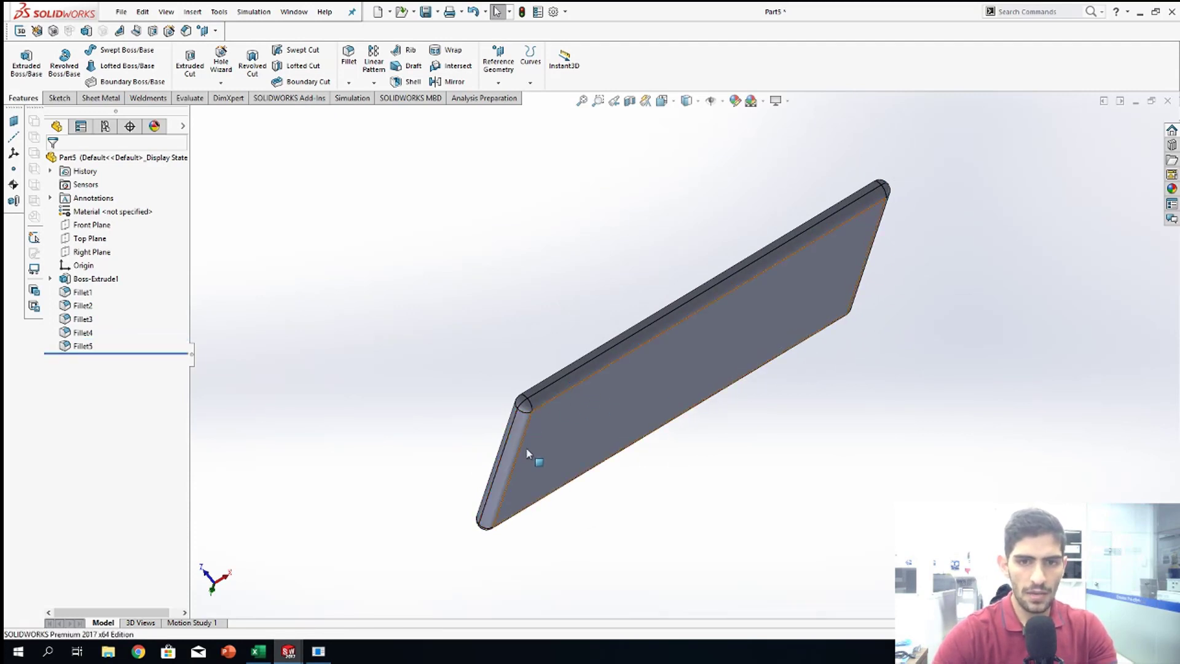
{"action": "middle_click_drag", "start_coordinate": [549, 461], "coordinate": [611, 395]}
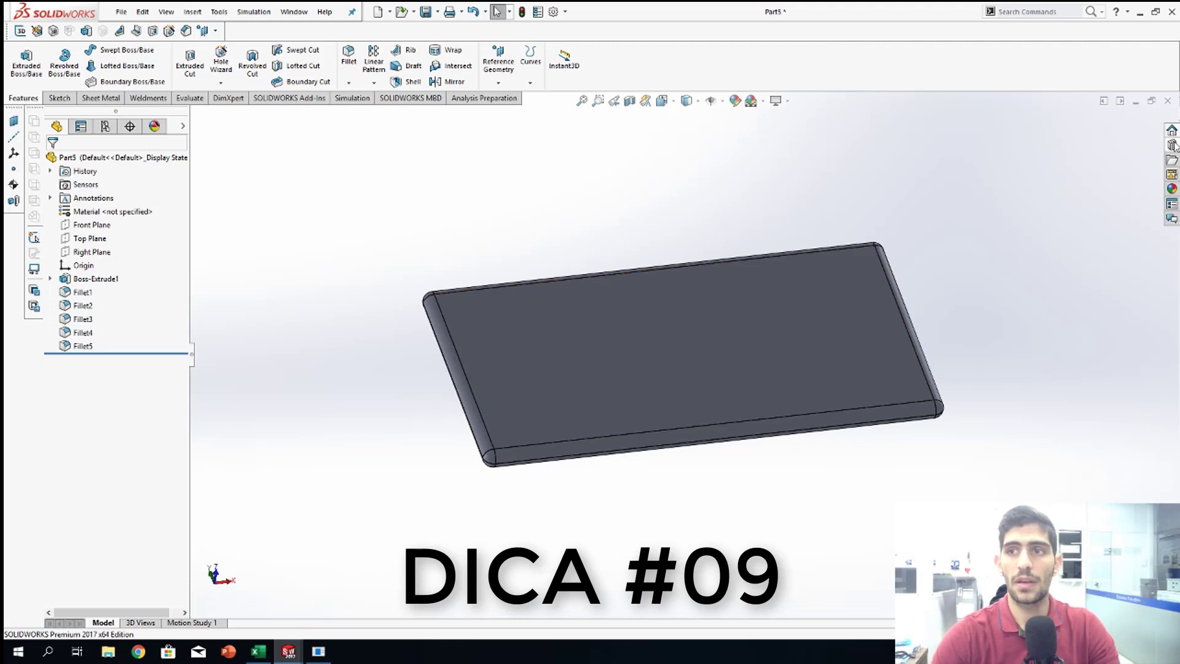
Step: Switch to the body sub_& assembly and maximize its document window
{"action": "left_click", "coordinate": [1145, 104]}
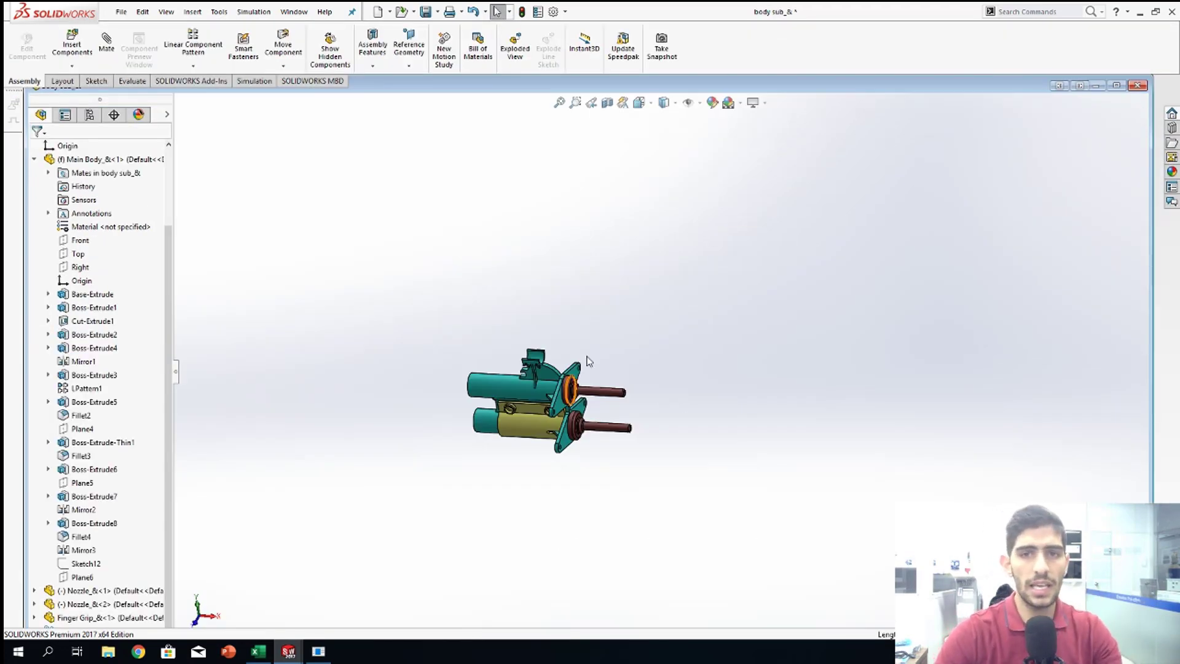
{"action": "left_click", "coordinate": [1116, 84]}
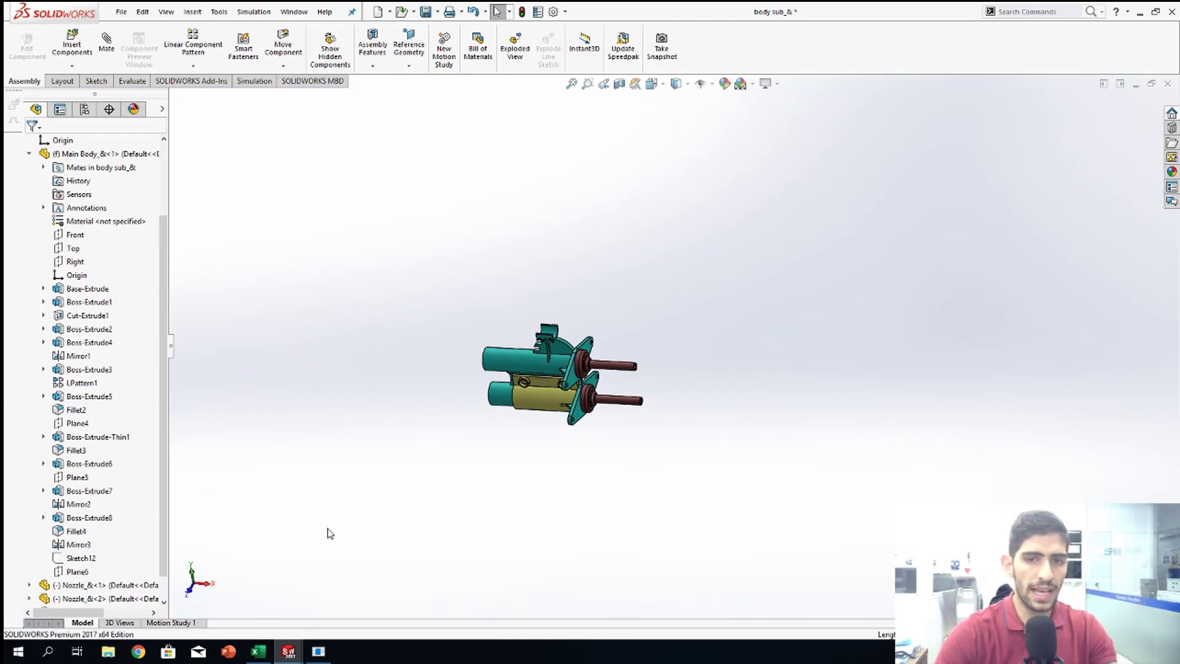
{"action": "scroll", "coordinate": [560, 546], "scroll_direction": "down", "scroll_amount": 3}
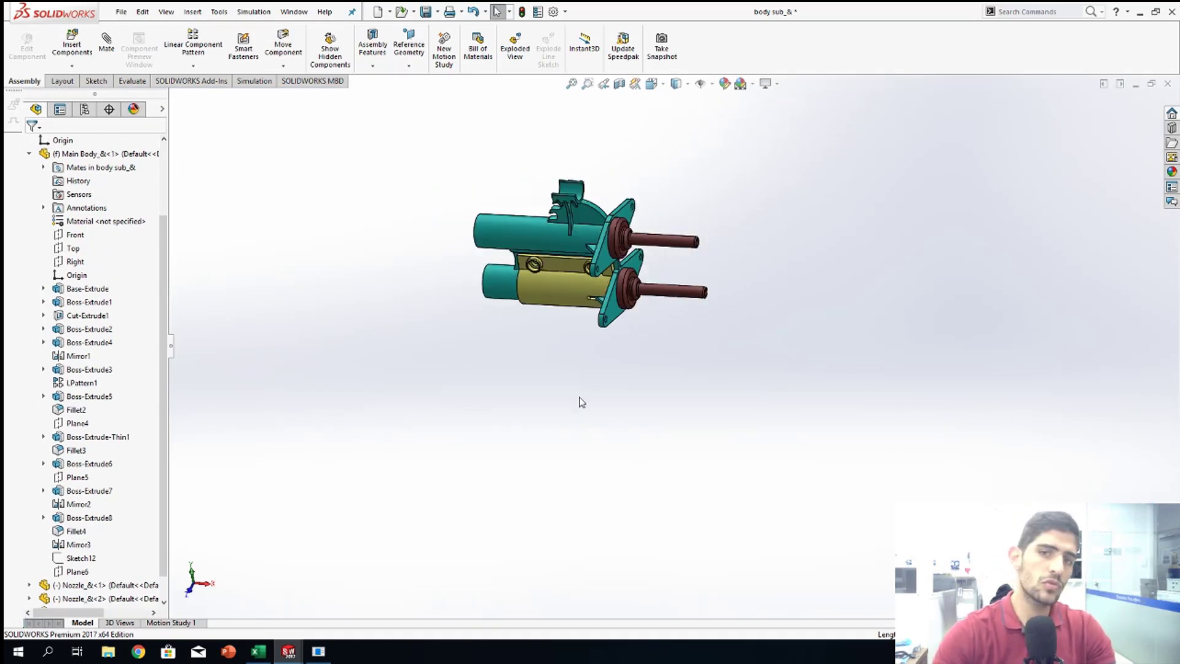
{"action": "scroll", "coordinate": [651, 263], "scroll_direction": "down", "scroll_amount": 3}
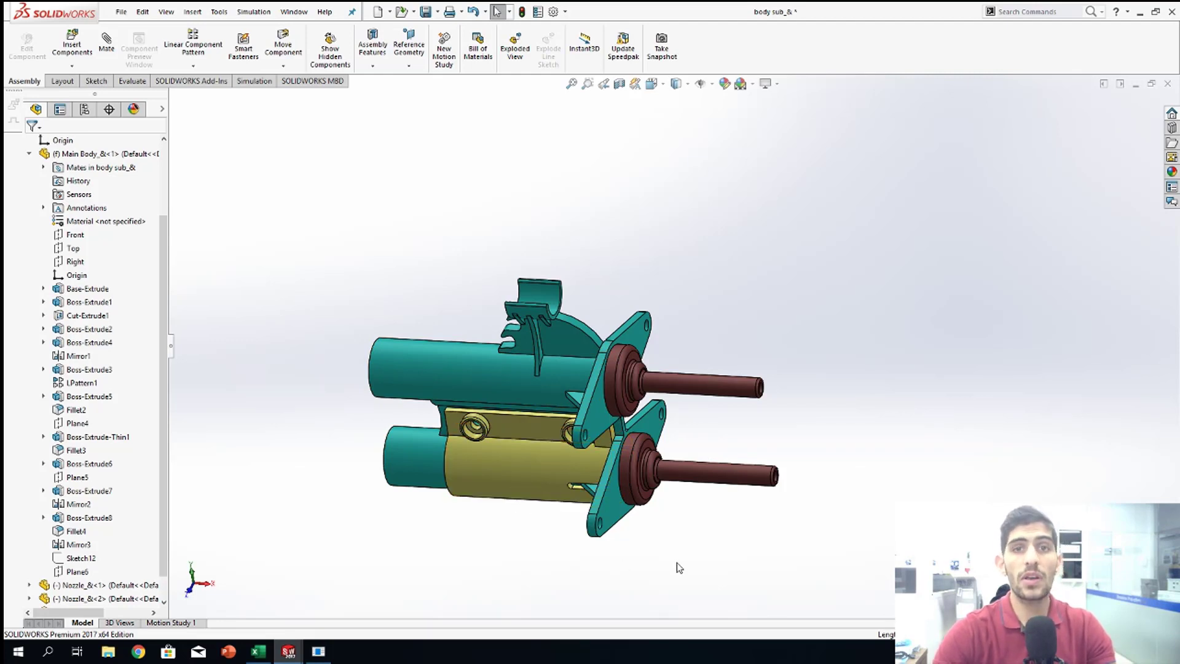
{"action": "scroll", "coordinate": [677, 562], "scroll_direction": "up", "scroll_amount": 2}
{"action": "scroll", "coordinate": [678, 550], "scroll_direction": "down", "scroll_amount": 1}
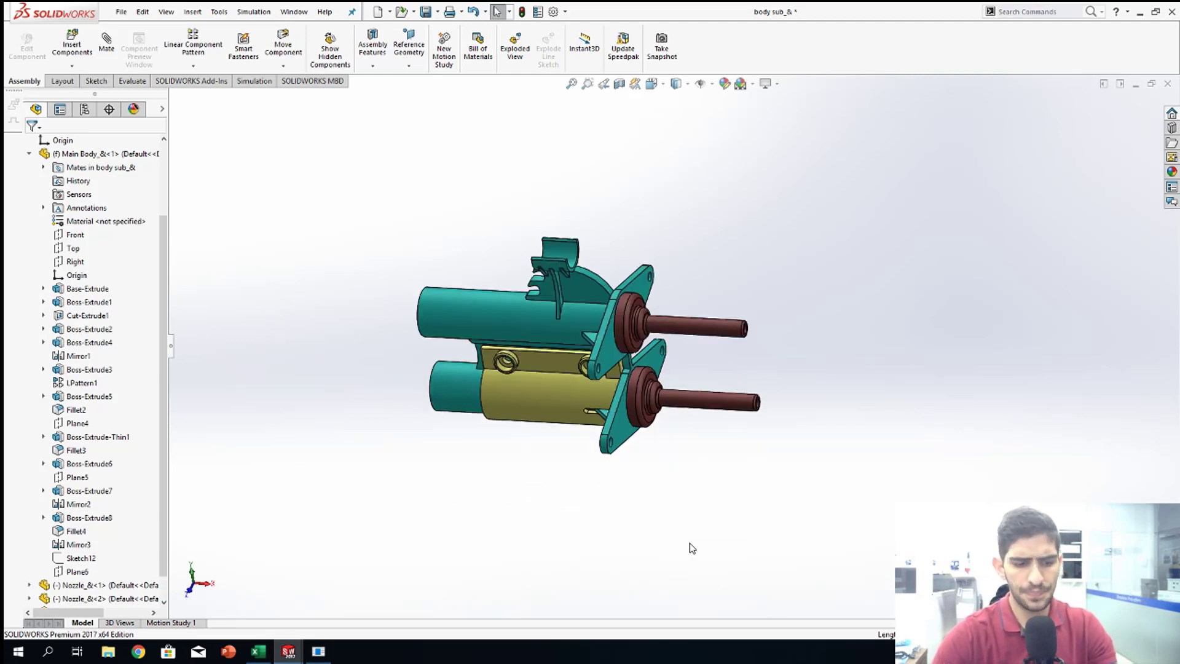
Step: Hide the lower nozzle component in the assembly and show it again from the feature tree
{"action": "left_click", "coordinate": [707, 406]}
{"action": "right_click", "coordinate": [707, 407]}
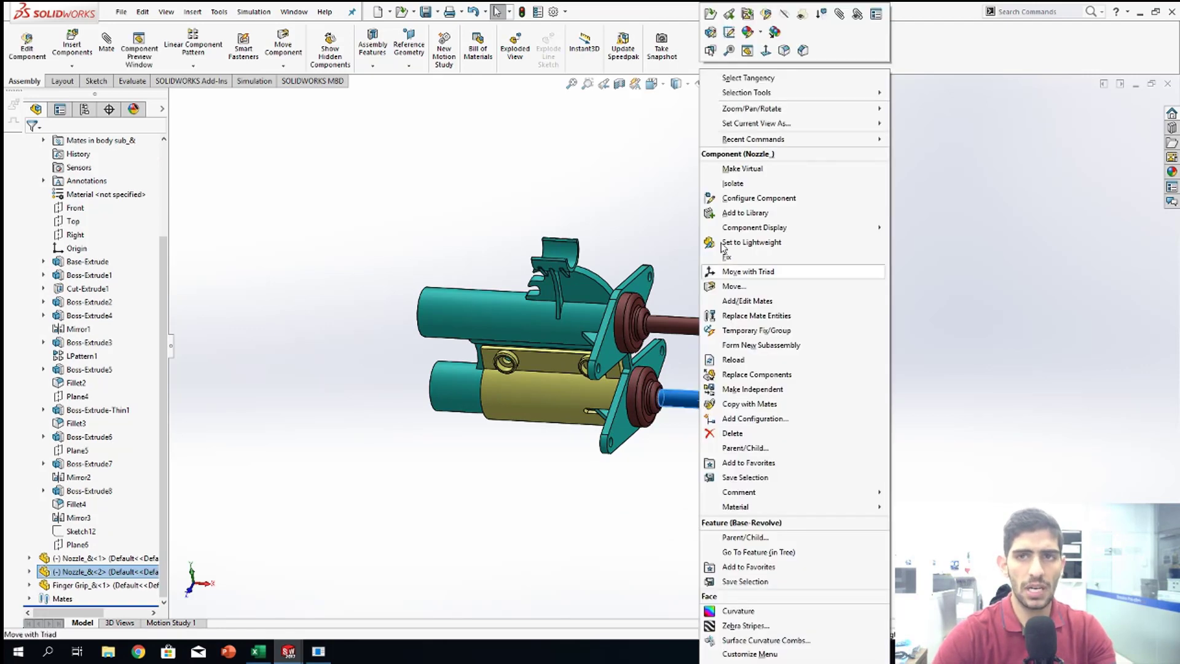
{"action": "left_click", "coordinate": [785, 15]}
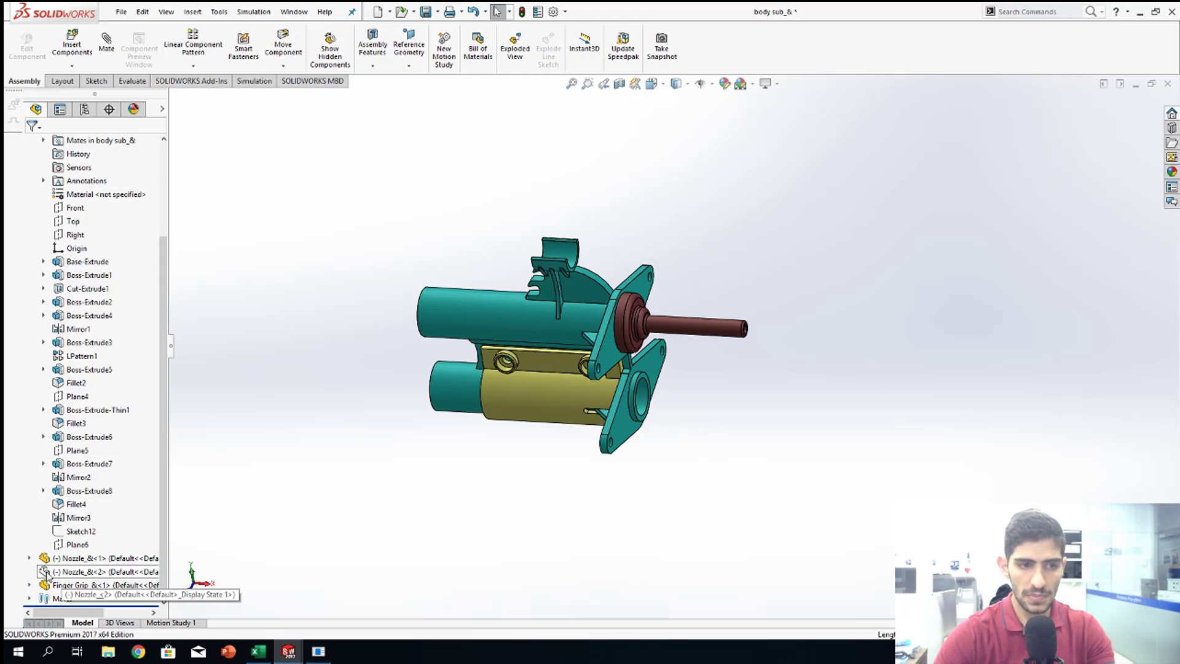
{"action": "right_click", "coordinate": [48, 574]}
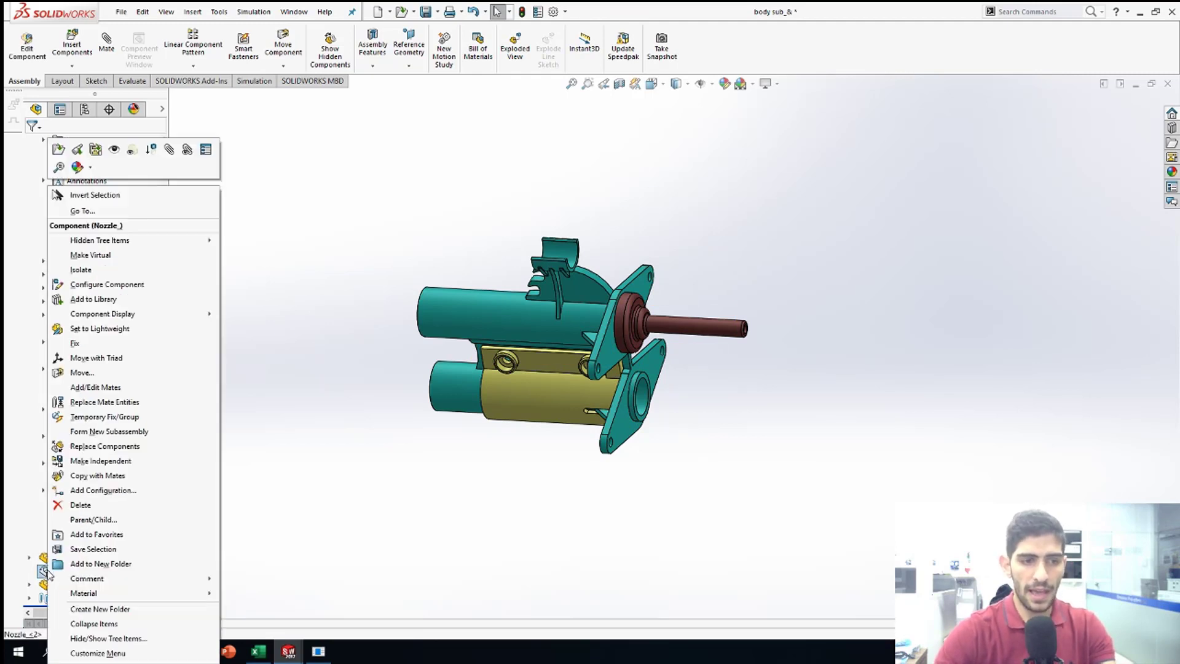
{"action": "left_click", "coordinate": [88, 166]}
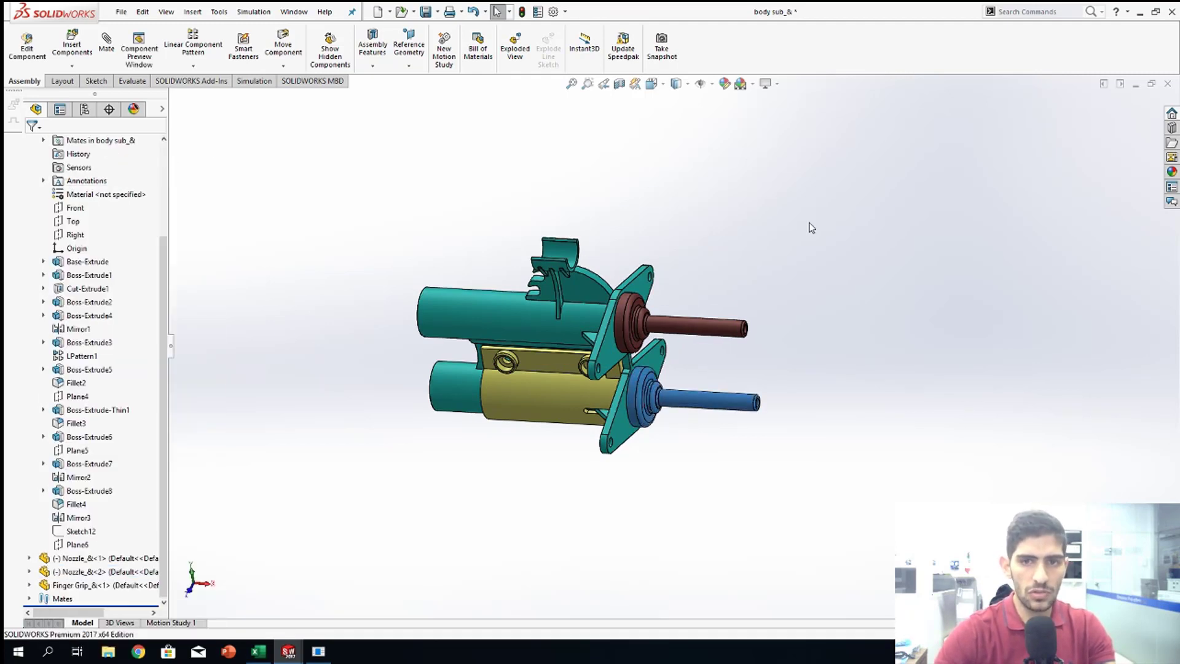
{"action": "left_click", "coordinate": [827, 247]}
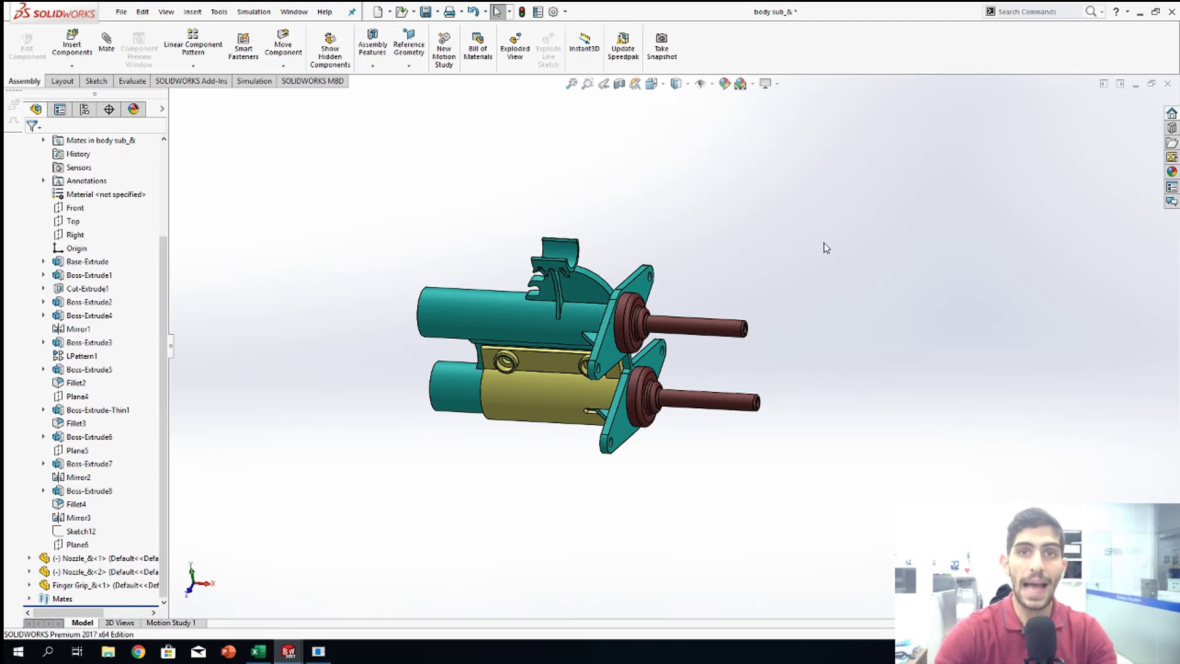
Step: Quick-hide the two nozzles and the yellow finger grip directly in the model view
{"action": "key", "text": "Tab"}
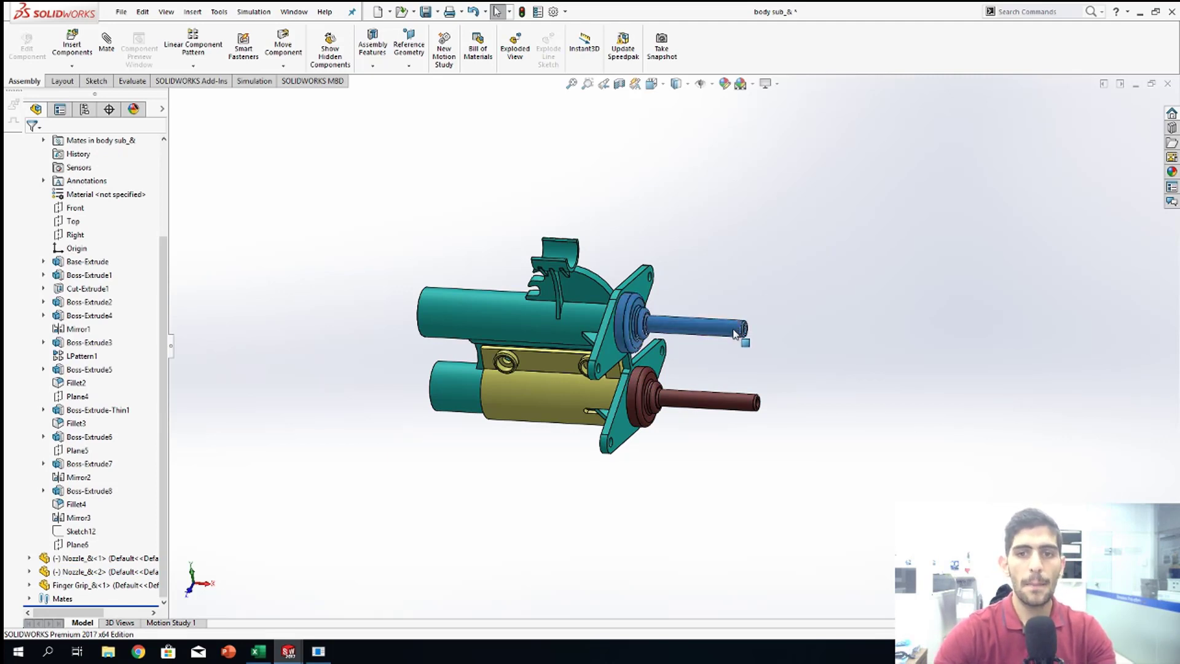
{"action": "key", "text": "Tab"}
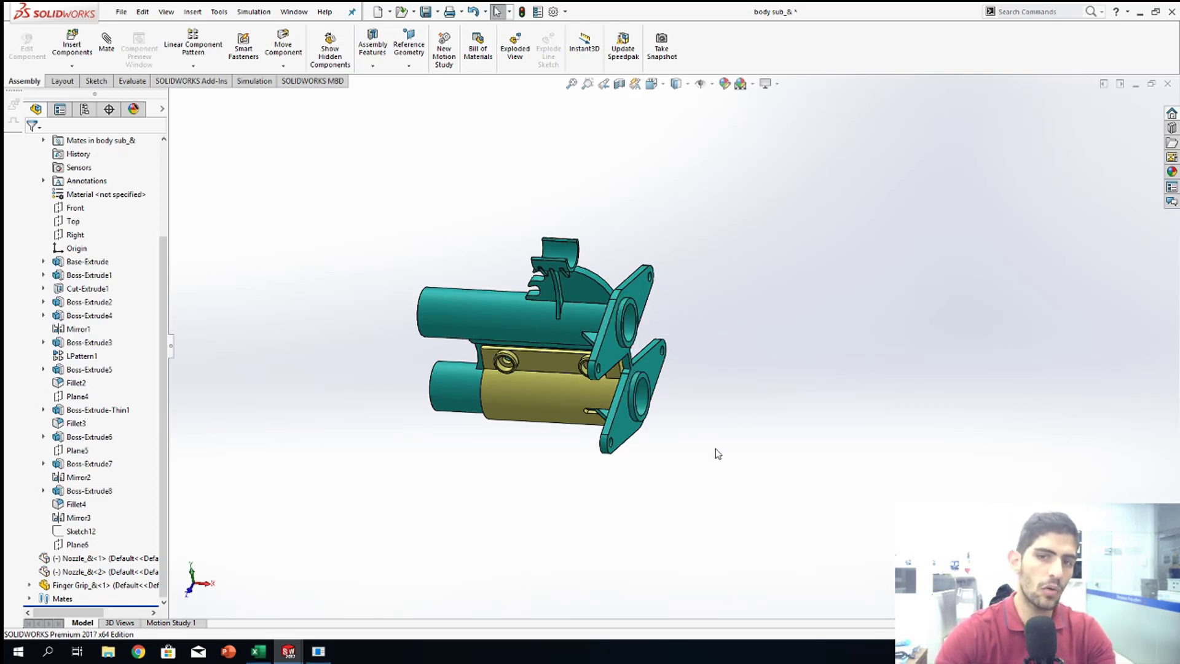
{"action": "key", "text": "Tab"}
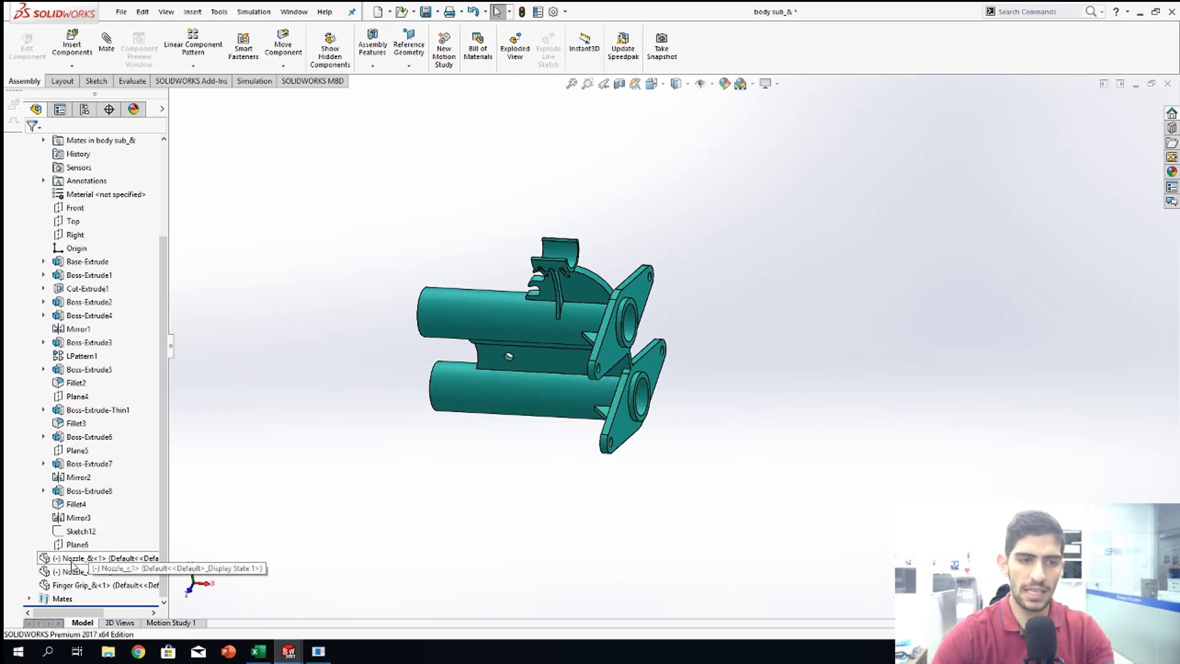
Step: Expand the display pane beside the feature tree and use it to show both nozzles and the finger grip
{"action": "left_click", "coordinate": [162, 110]}
{"action": "left_click", "coordinate": [177, 558]}
{"action": "left_click", "coordinate": [177, 572]}
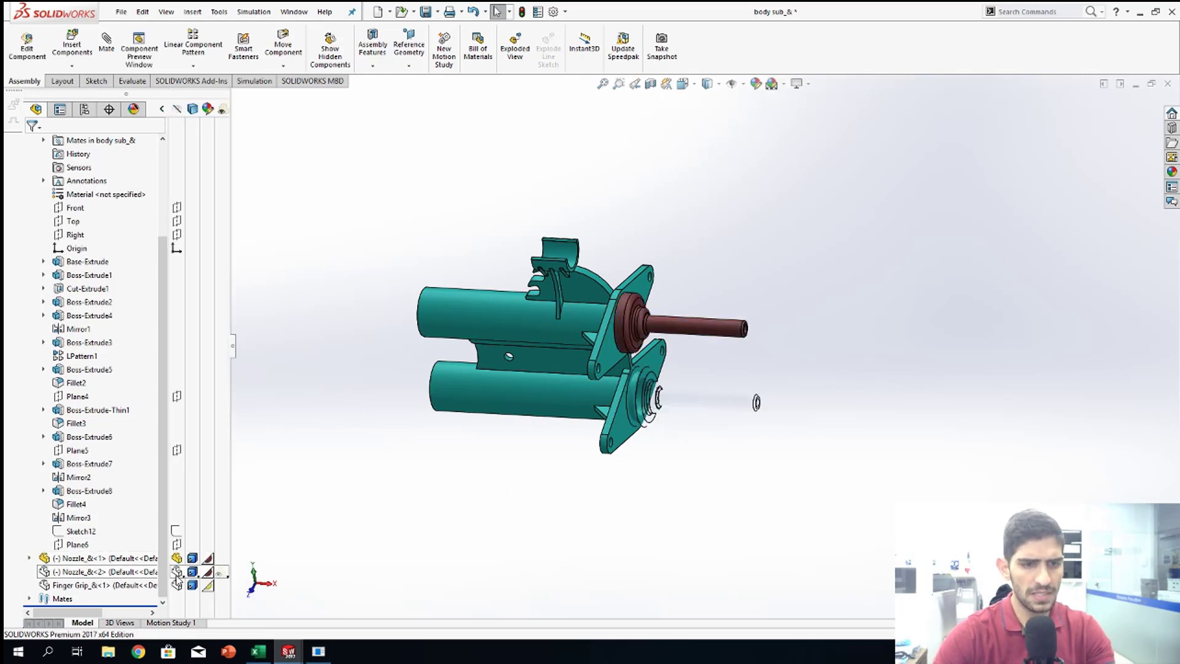
{"action": "left_click", "coordinate": [177, 585]}
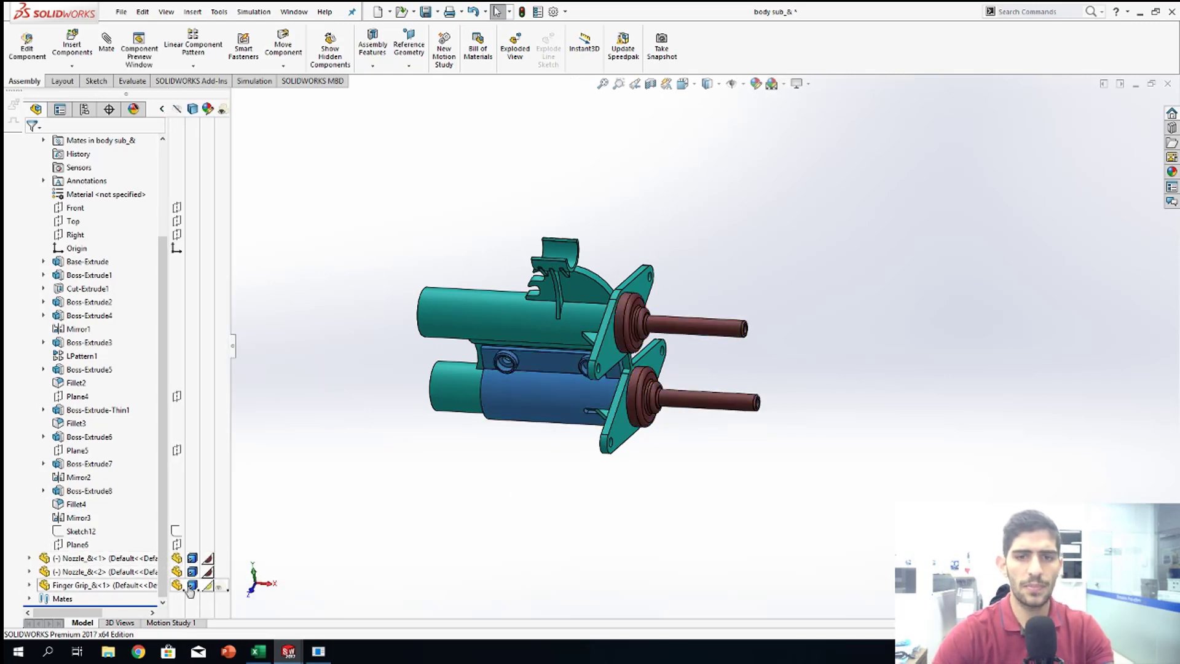
{"action": "left_click", "coordinate": [622, 545]}
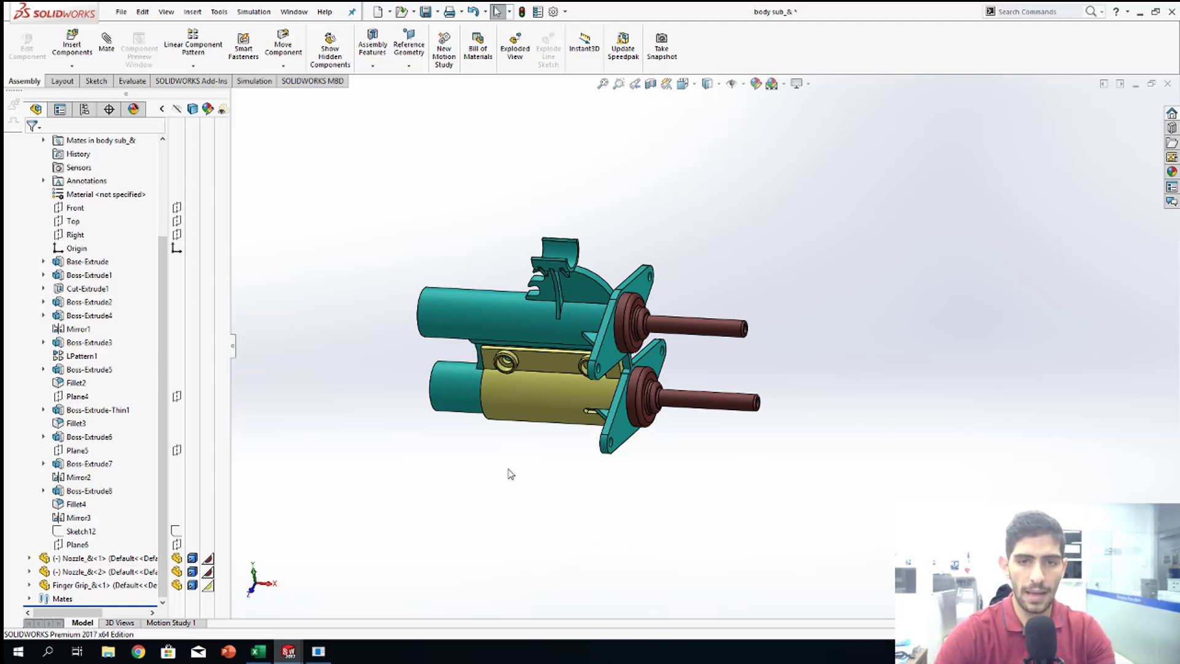
Step: Hide both nozzles and the finger grip once more, leaving only the main body displayed
{"action": "key", "text": "Tab"}
{"action": "key", "text": "Tab"}
{"action": "key", "text": "Tab"}
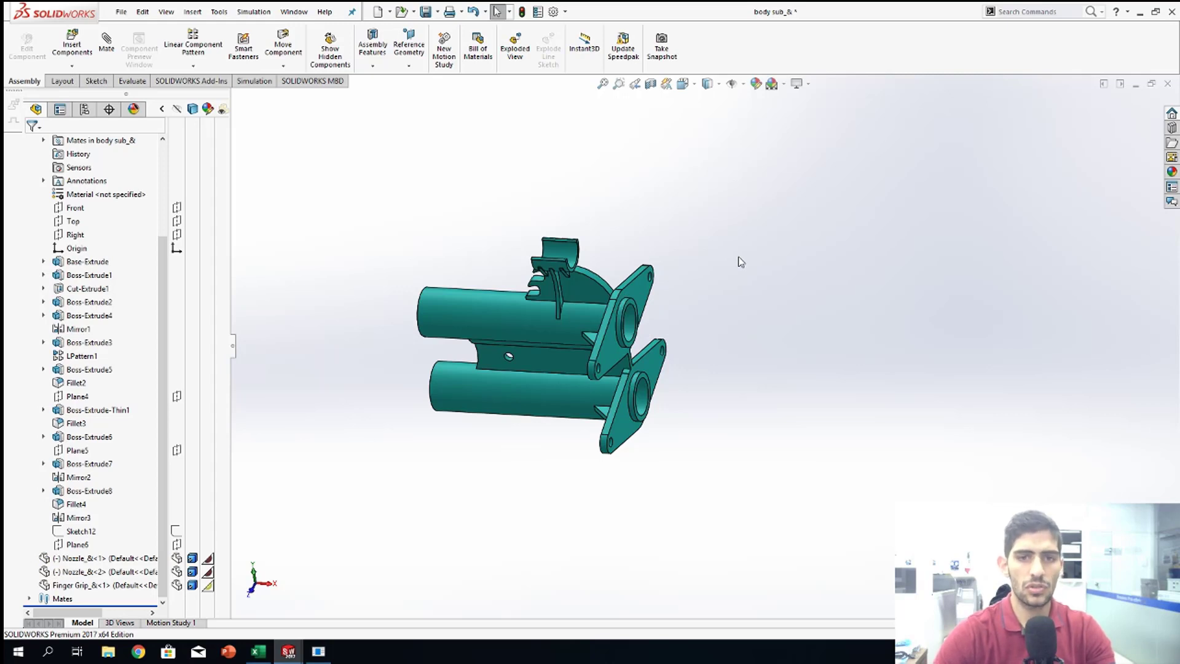
Step: Restore the visibility of both nozzles and the finger grip through the display pane
{"action": "left_click", "coordinate": [176, 571]}
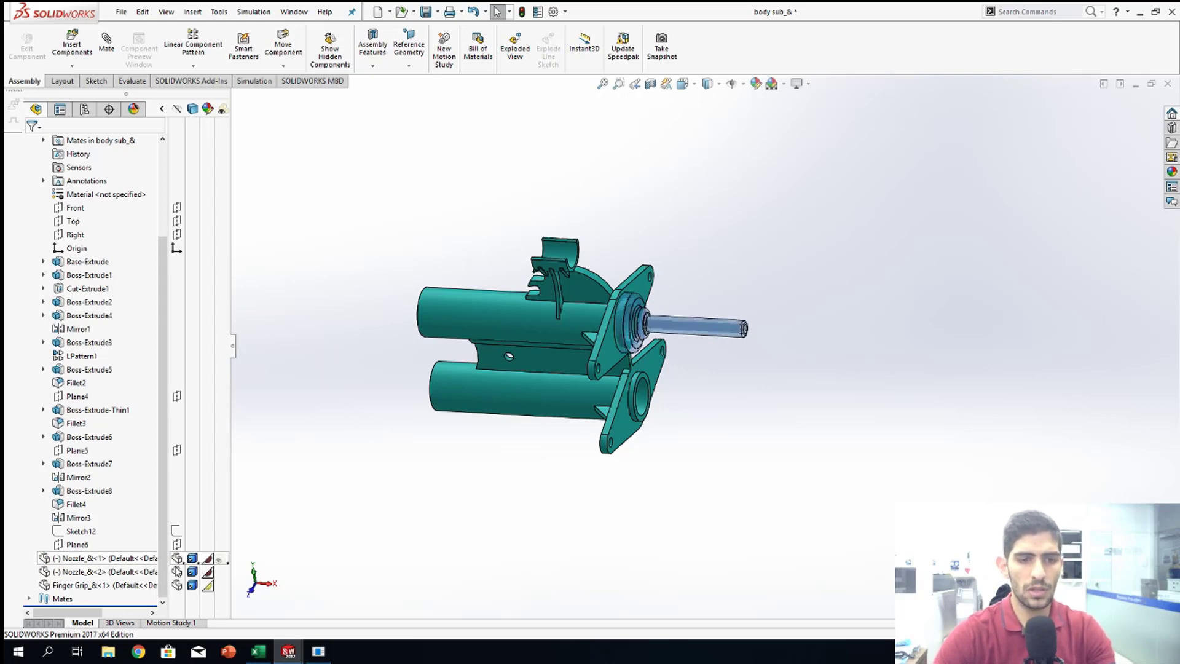
{"action": "left_click", "coordinate": [176, 561]}
{"action": "left_click", "coordinate": [176, 573]}
{"action": "left_click", "coordinate": [177, 586]}
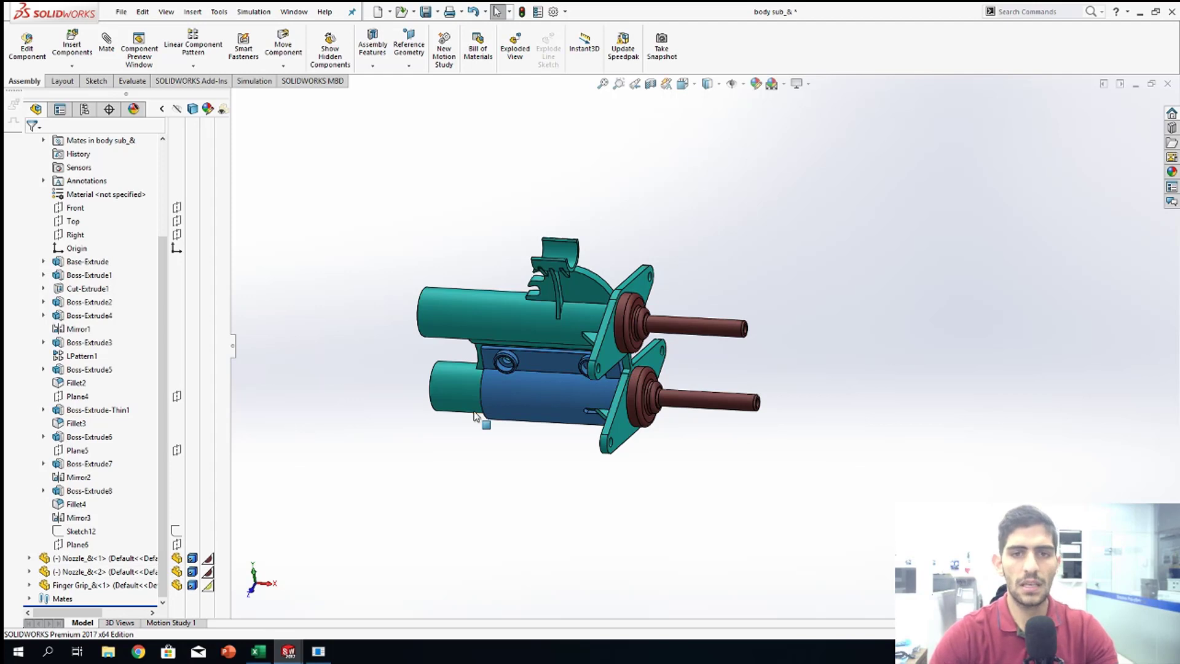
Step: Deselect the finger grip, collapse the display pane and narrow the feature tree
{"action": "left_click", "coordinate": [474, 460]}
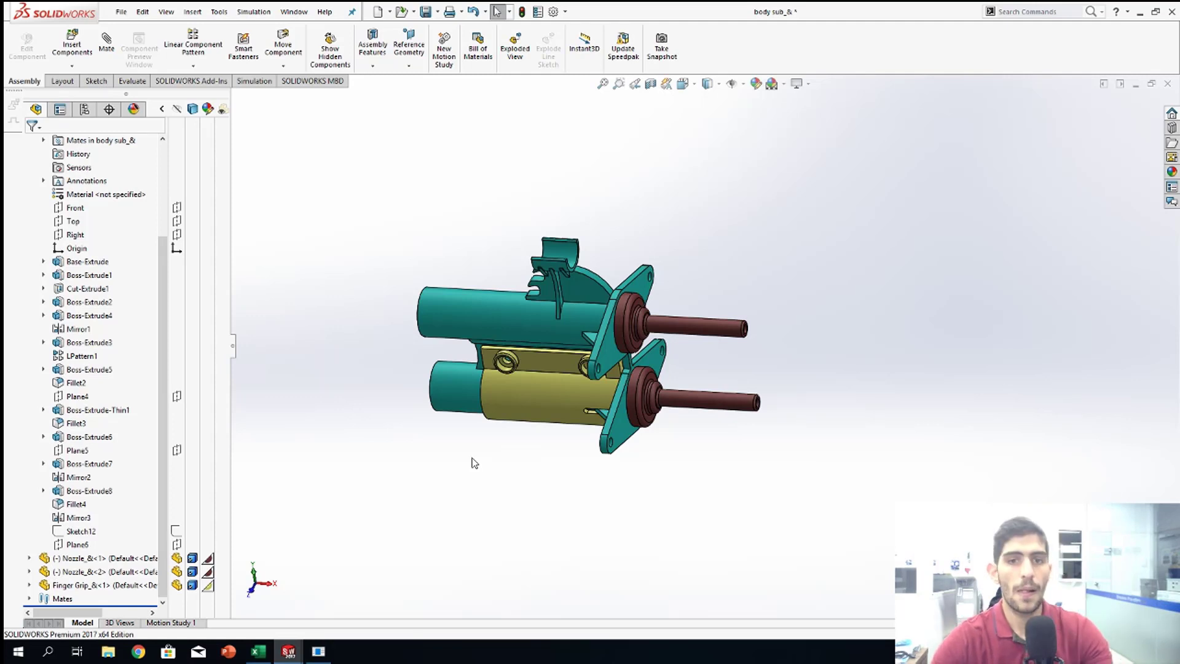
{"action": "left_click", "coordinate": [232, 345]}
{"action": "left_click", "coordinate": [26, 345]}
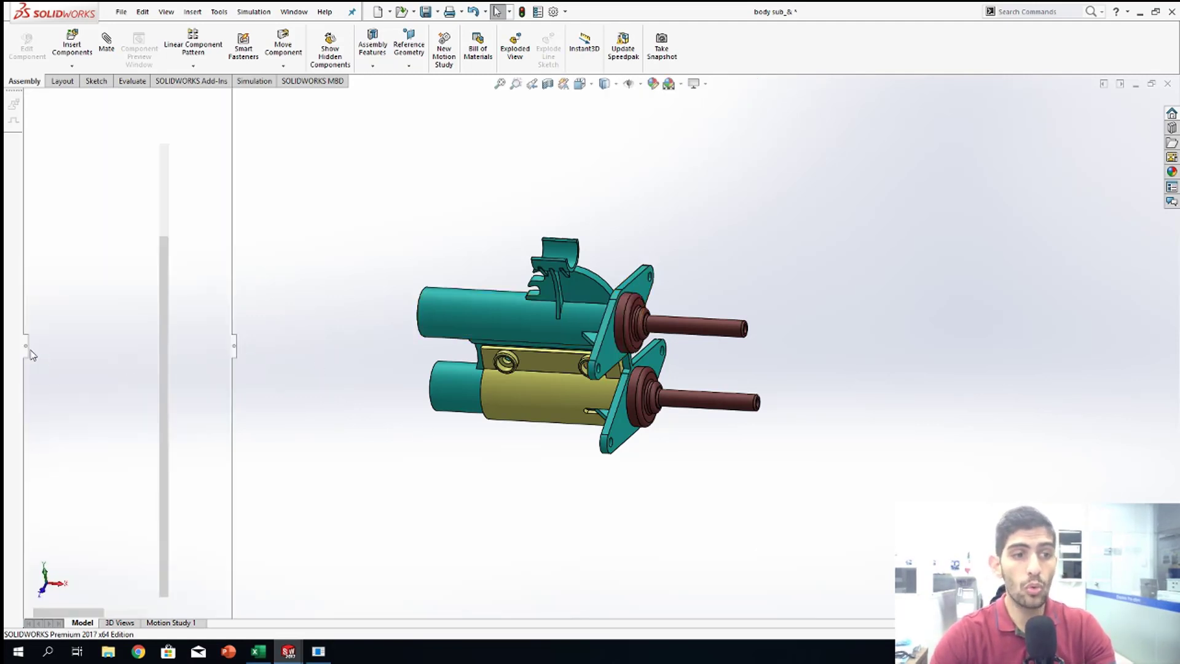
{"action": "left_click", "coordinate": [163, 108]}
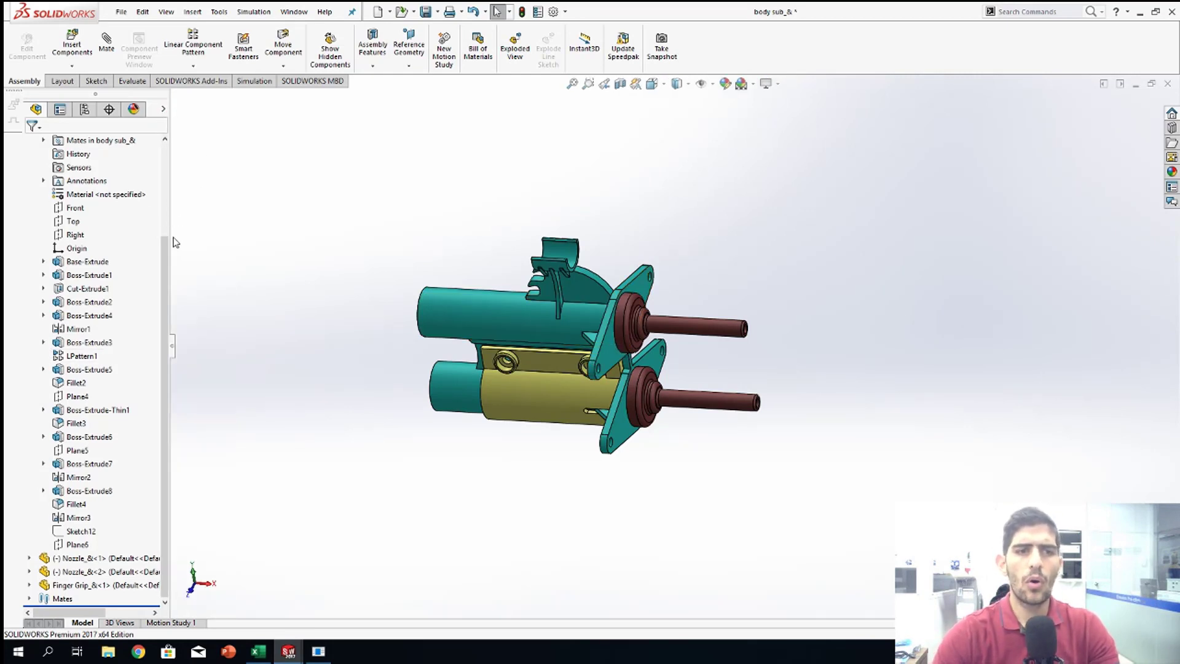
{"action": "left_click_drag", "start_coordinate": [174, 348], "coordinate": [154, 351]}
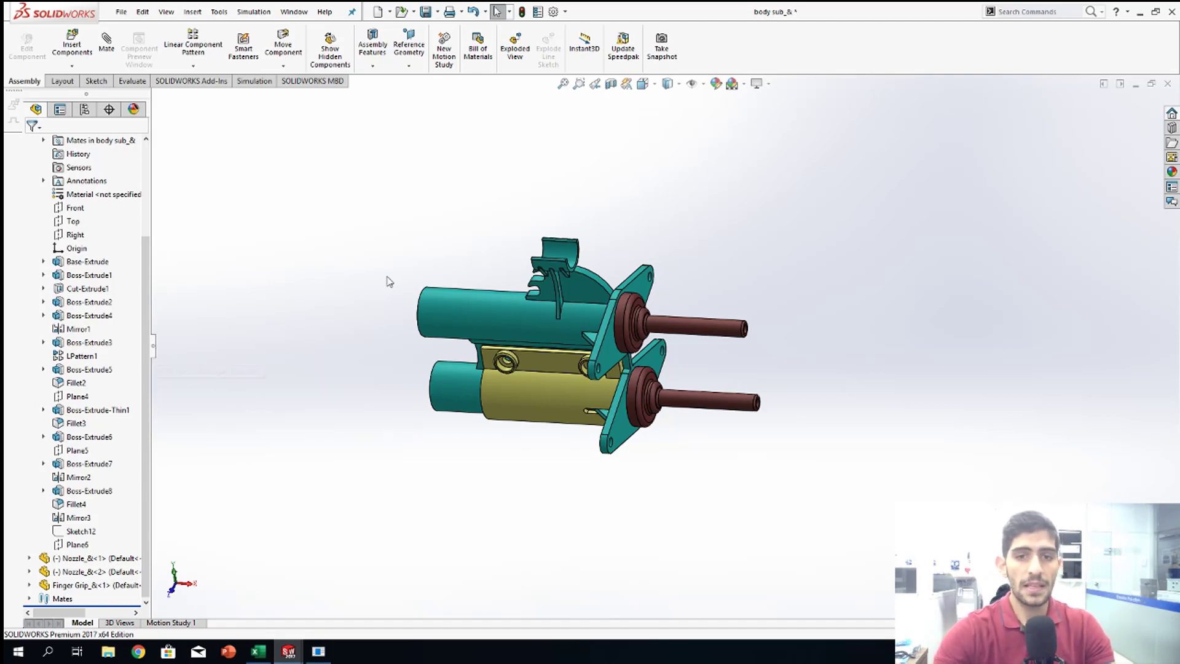
Step: Open the main body component from the assembly in its own part window
{"action": "scroll", "coordinate": [406, 289], "scroll_direction": "down", "scroll_amount": 4}
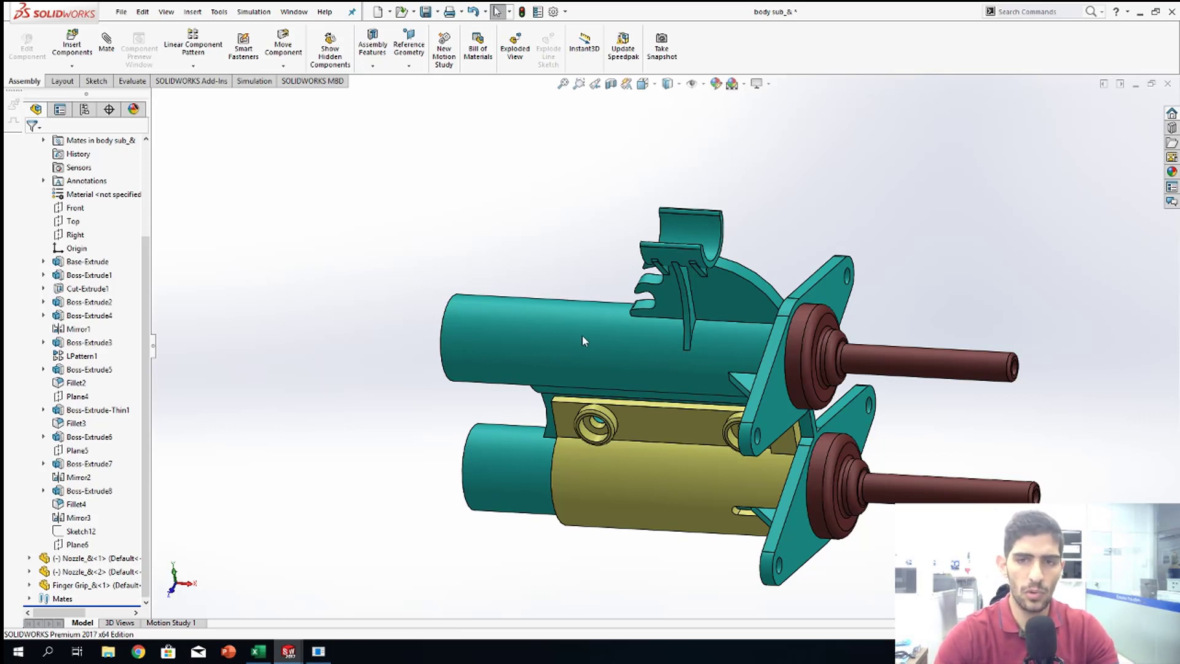
{"action": "scroll", "coordinate": [581, 338], "scroll_direction": "up", "scroll_amount": 3}
{"action": "left_click", "coordinate": [620, 349]}
{"action": "right_click", "coordinate": [620, 348]}
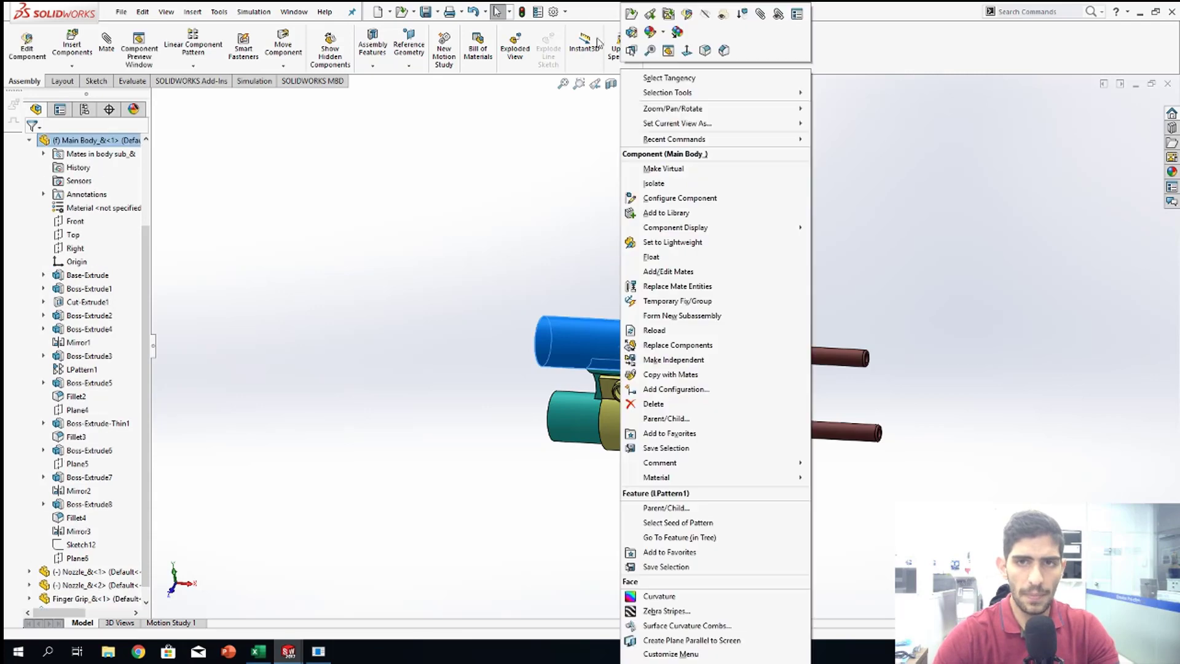
{"action": "left_click", "coordinate": [628, 15]}
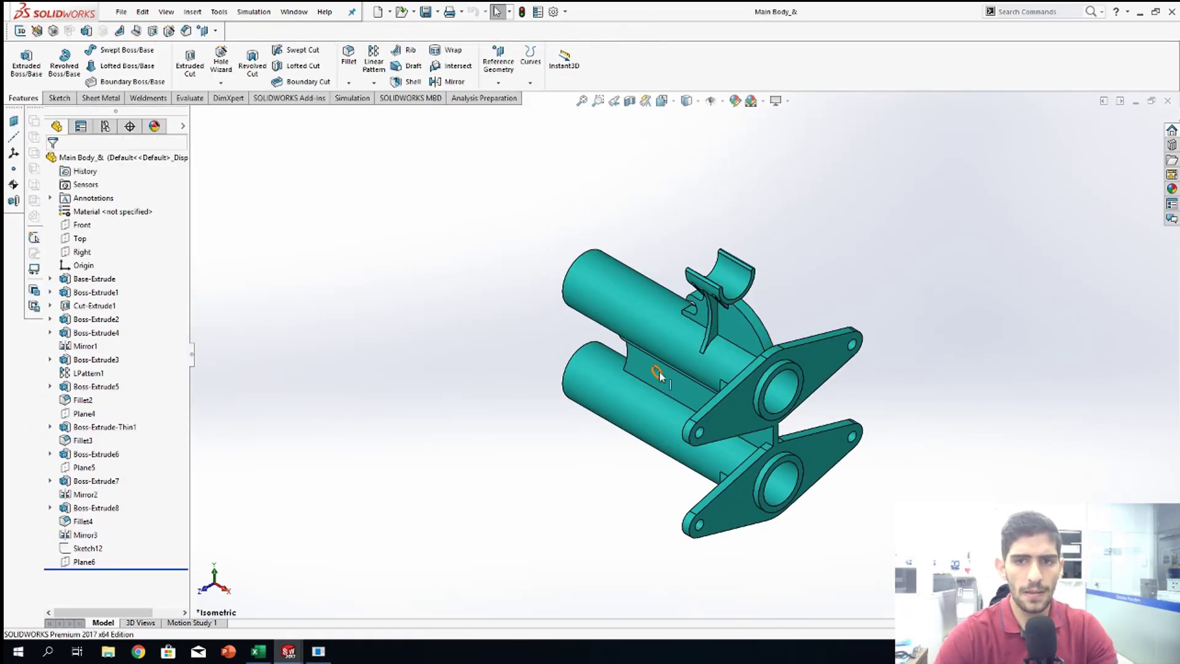
Step: Select both tubes, the connecting web, the flange faces, the saddle clip and the lower bore together, then clear the selection
{"action": "left_click", "coordinate": [638, 310]}
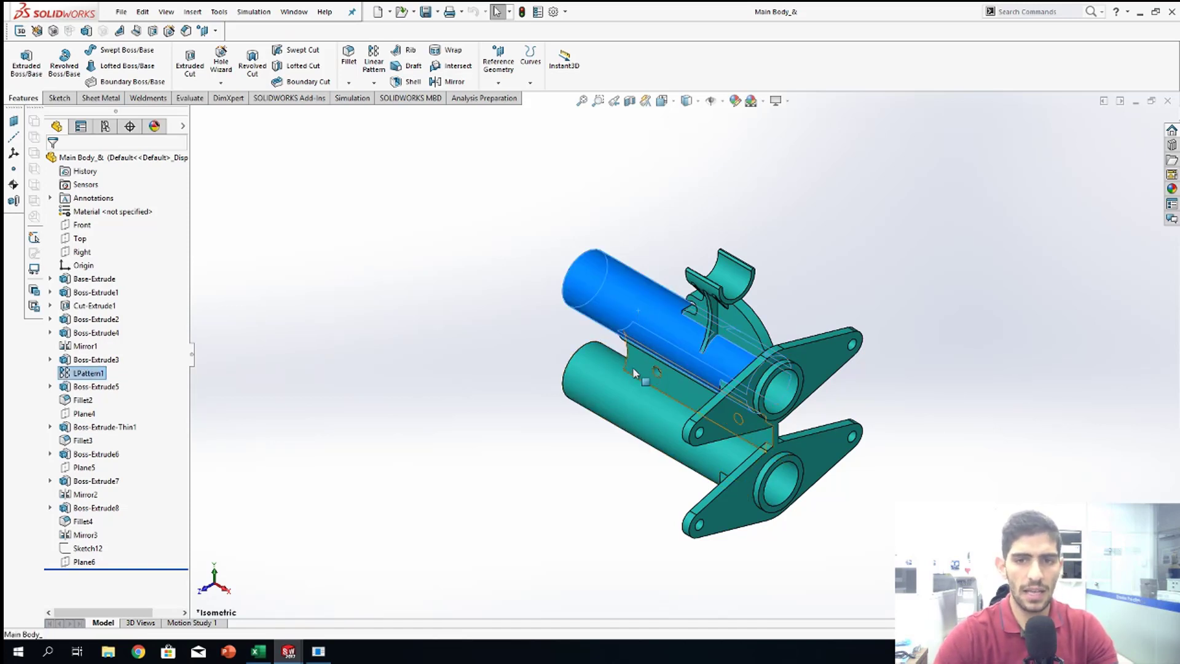
{"action": "left_click", "coordinate": [623, 393], "text": "ctrl"}
{"action": "left_click", "coordinate": [639, 364], "text": "ctrl"}
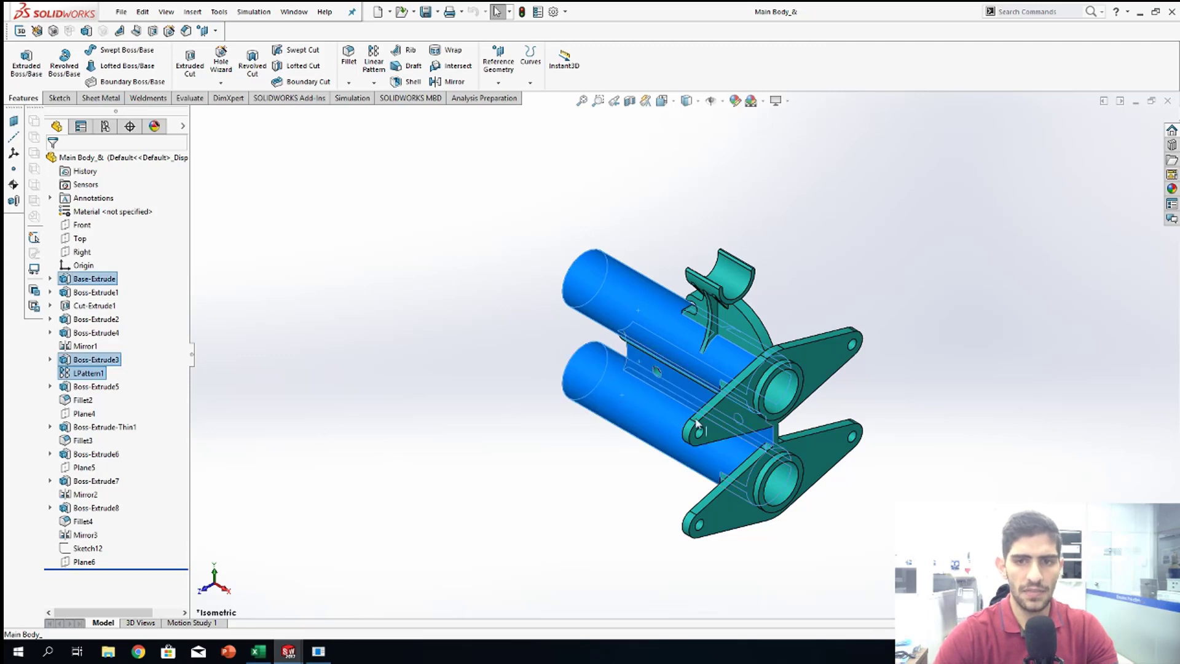
{"action": "left_click", "coordinate": [740, 424], "text": "ctrl"}
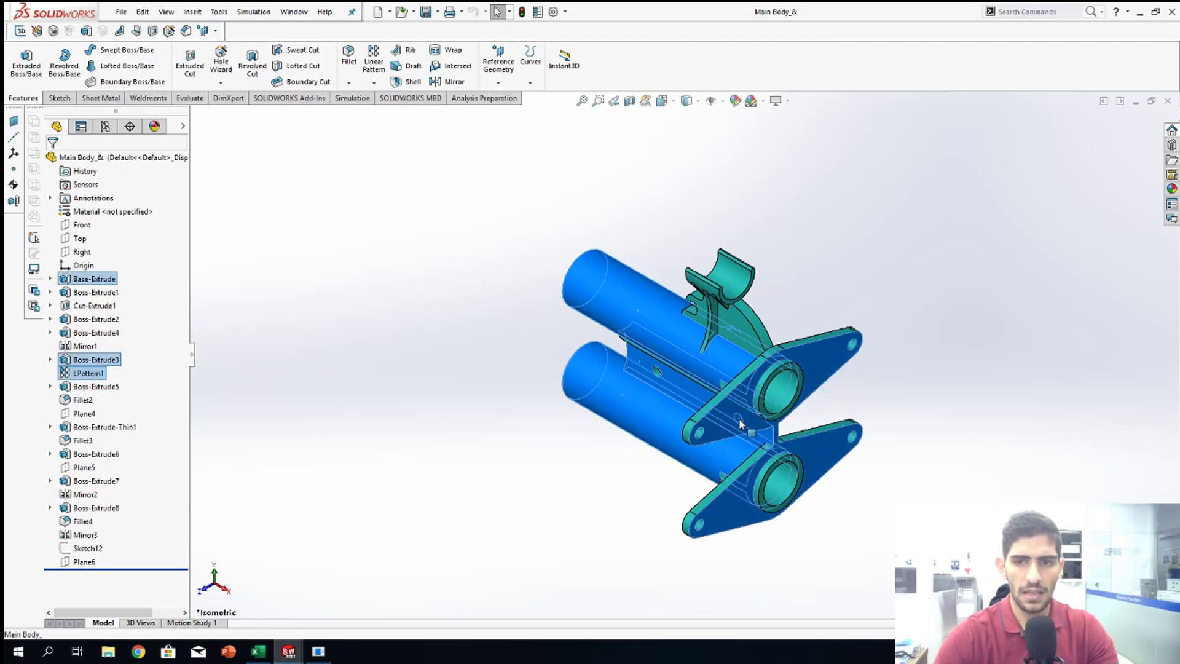
{"action": "left_click", "coordinate": [728, 288], "text": "ctrl"}
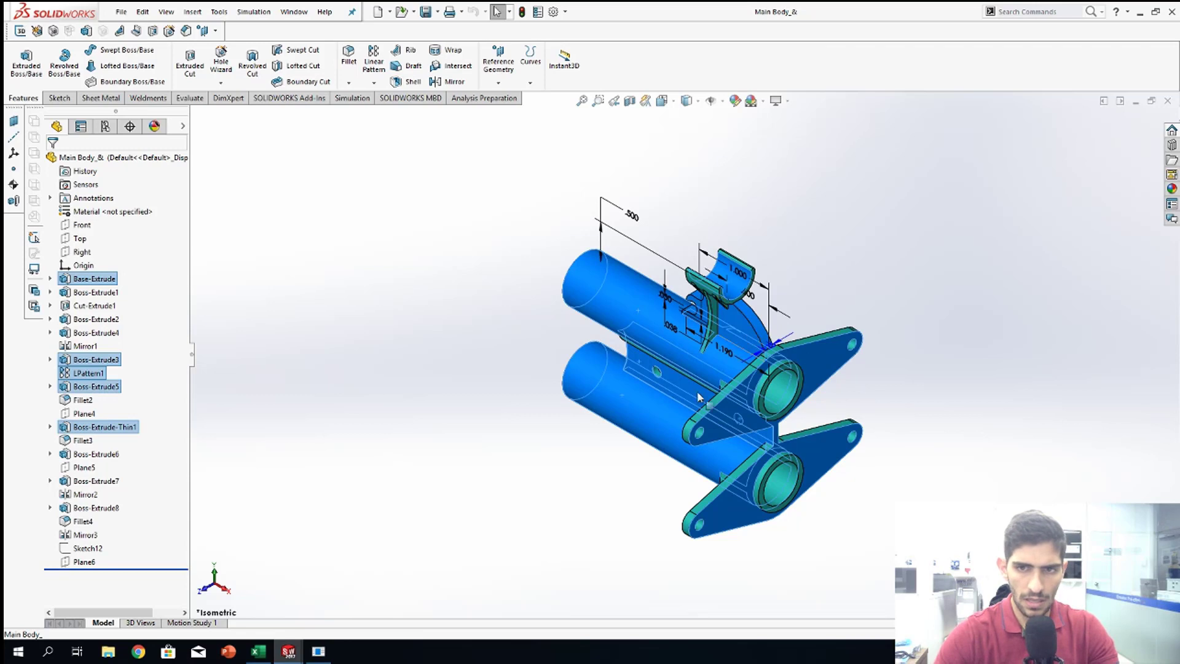
{"action": "left_click", "coordinate": [779, 478], "text": "ctrl"}
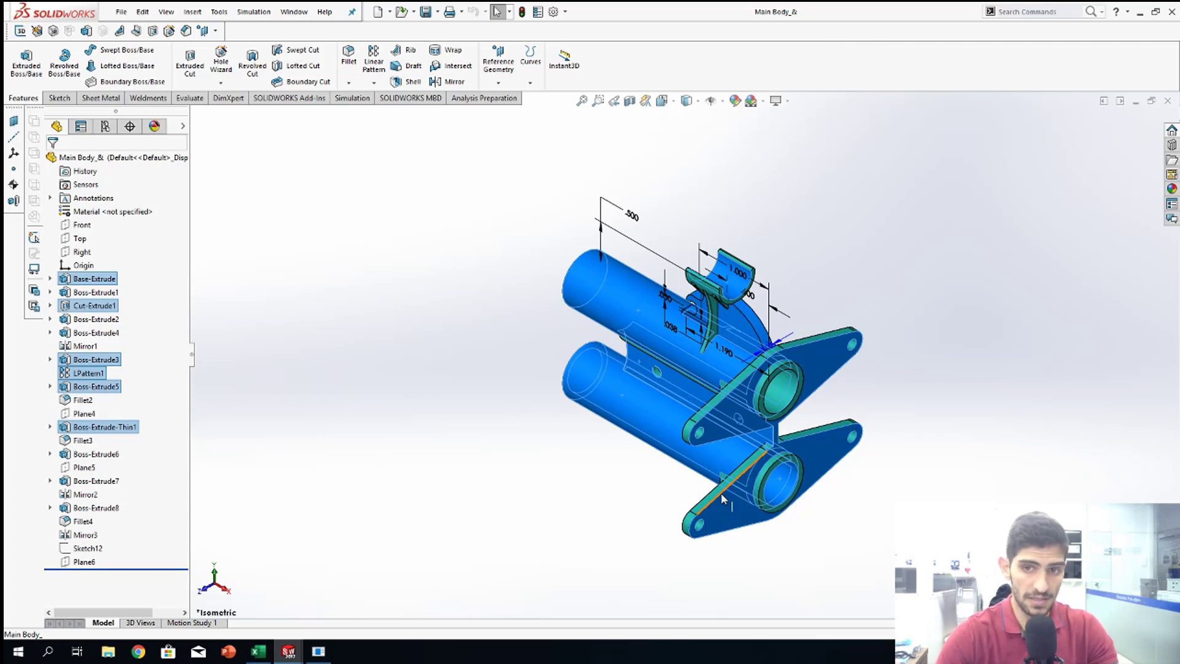
{"action": "left_click", "coordinate": [818, 281]}
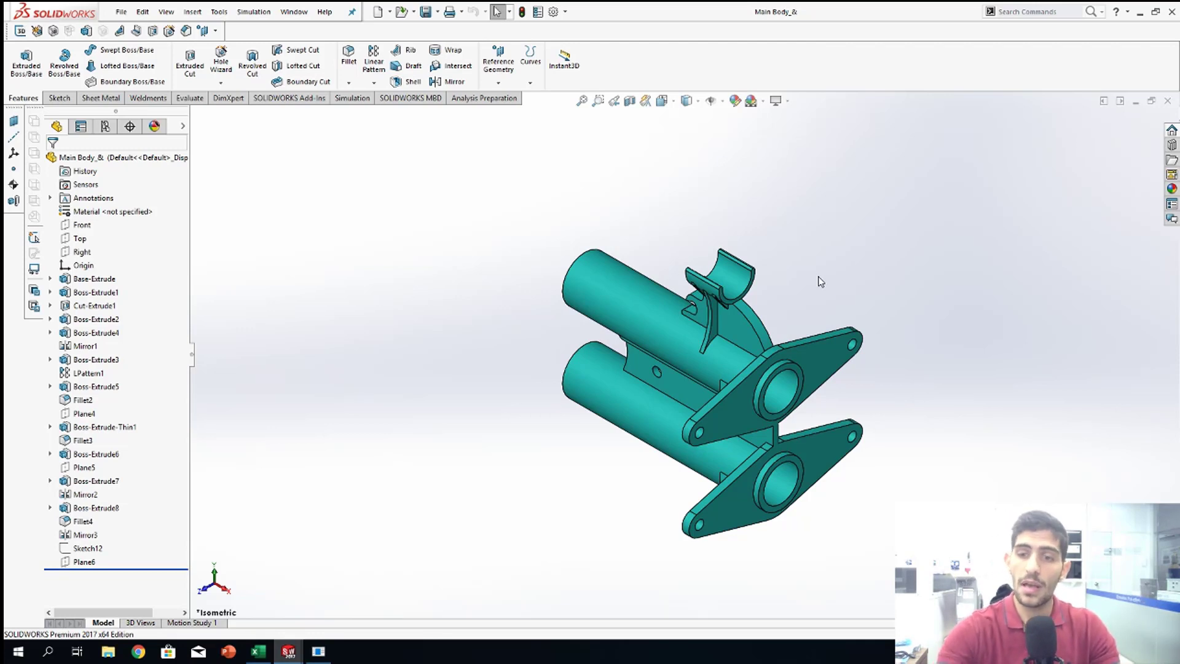
Step: Recall the previous selection of main body faces, then deselect everything
{"action": "right_click", "coordinate": [827, 223]}
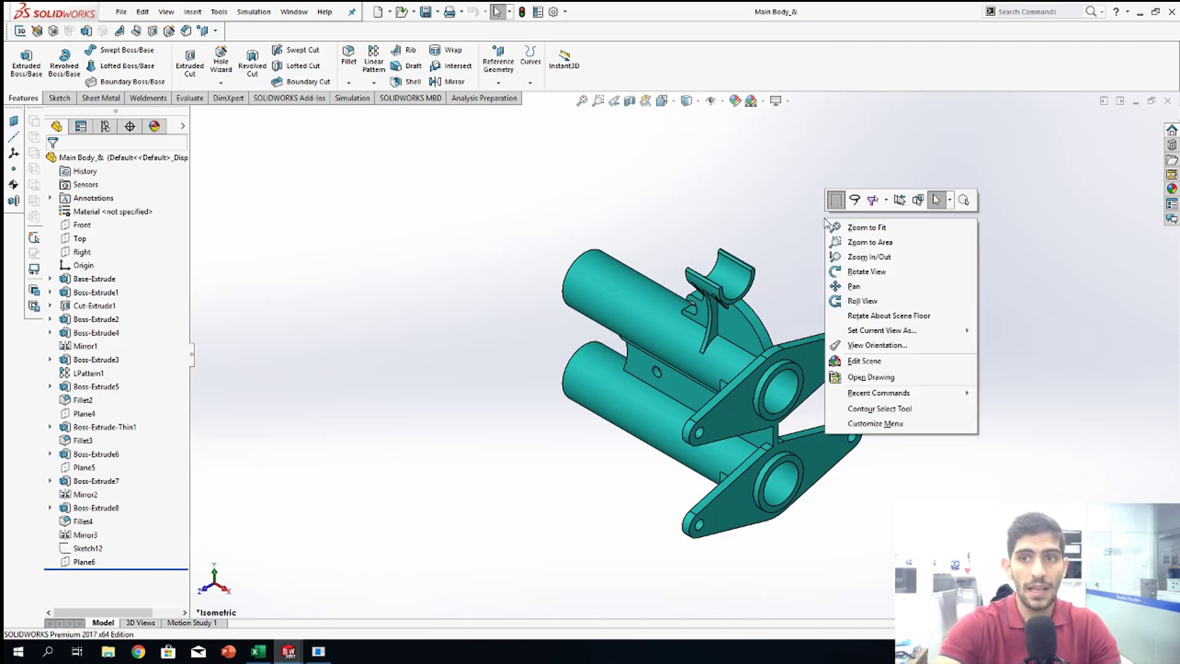
{"action": "left_click", "coordinate": [901, 201]}
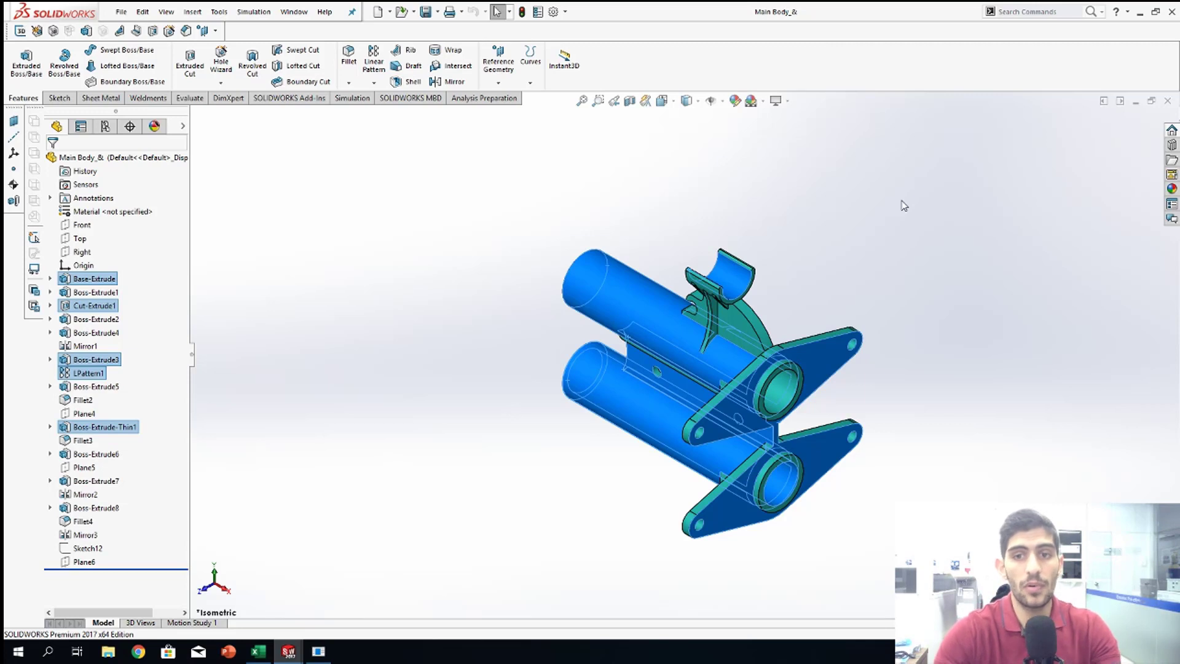
{"action": "left_click", "coordinate": [903, 204]}
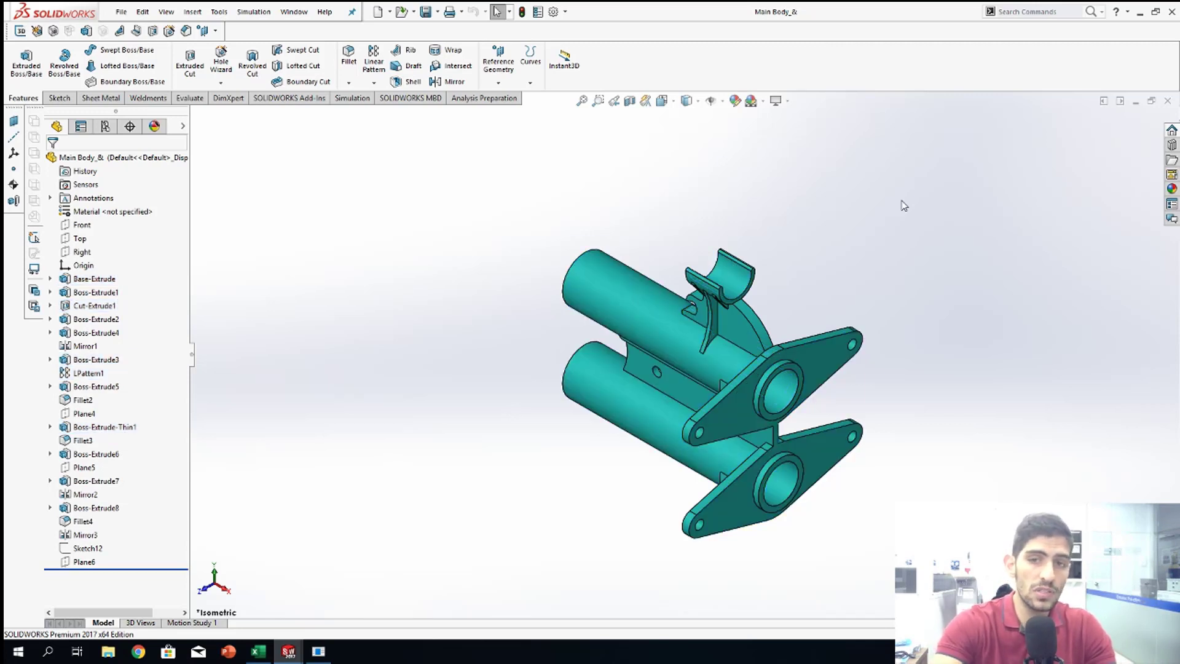
Step: Build another multi-face selection from the saddle clip, tubes, flanges, web and bores, then clear it
{"action": "left_click", "coordinate": [716, 298]}
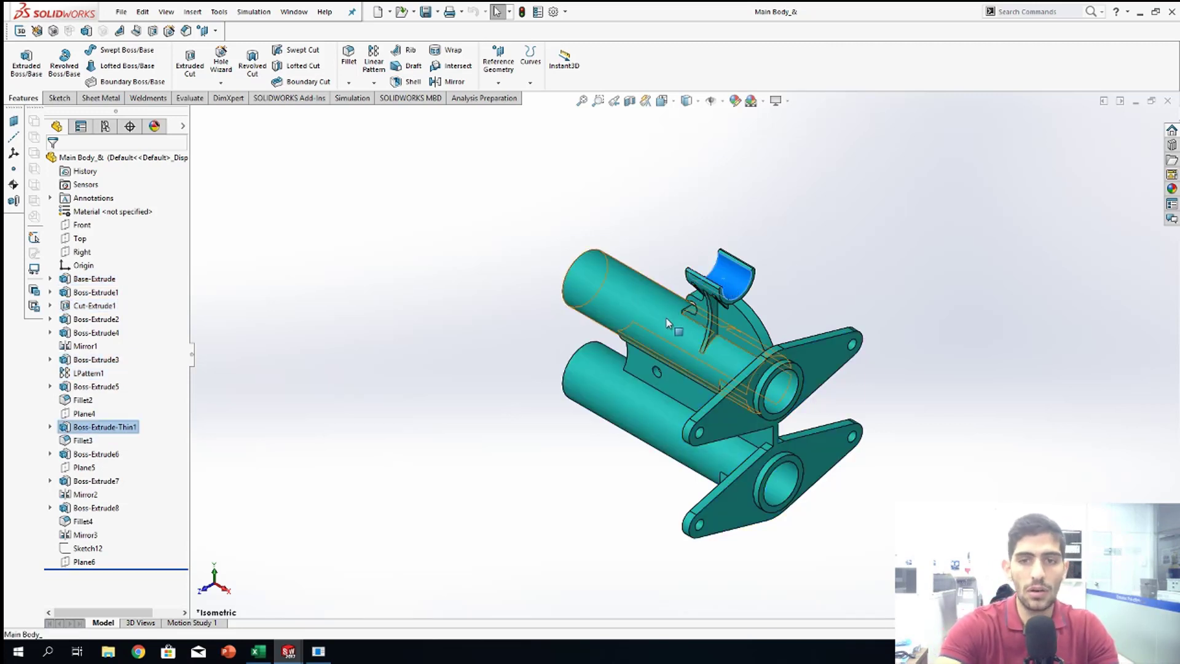
{"action": "left_click", "coordinate": [694, 332], "text": "ctrl"}
{"action": "left_click", "coordinate": [710, 407], "text": "ctrl"}
{"action": "left_click", "coordinate": [728, 408], "text": "ctrl"}
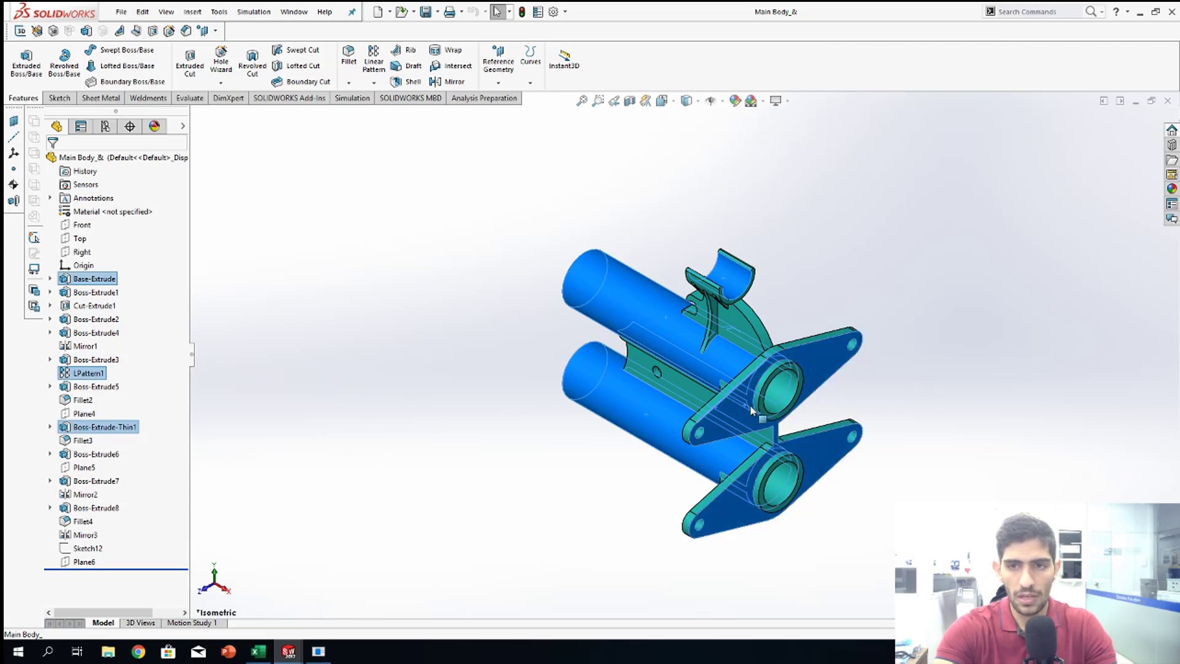
{"action": "left_click", "coordinate": [696, 409], "text": "ctrl"}
{"action": "left_click", "coordinate": [694, 387], "text": "ctrl"}
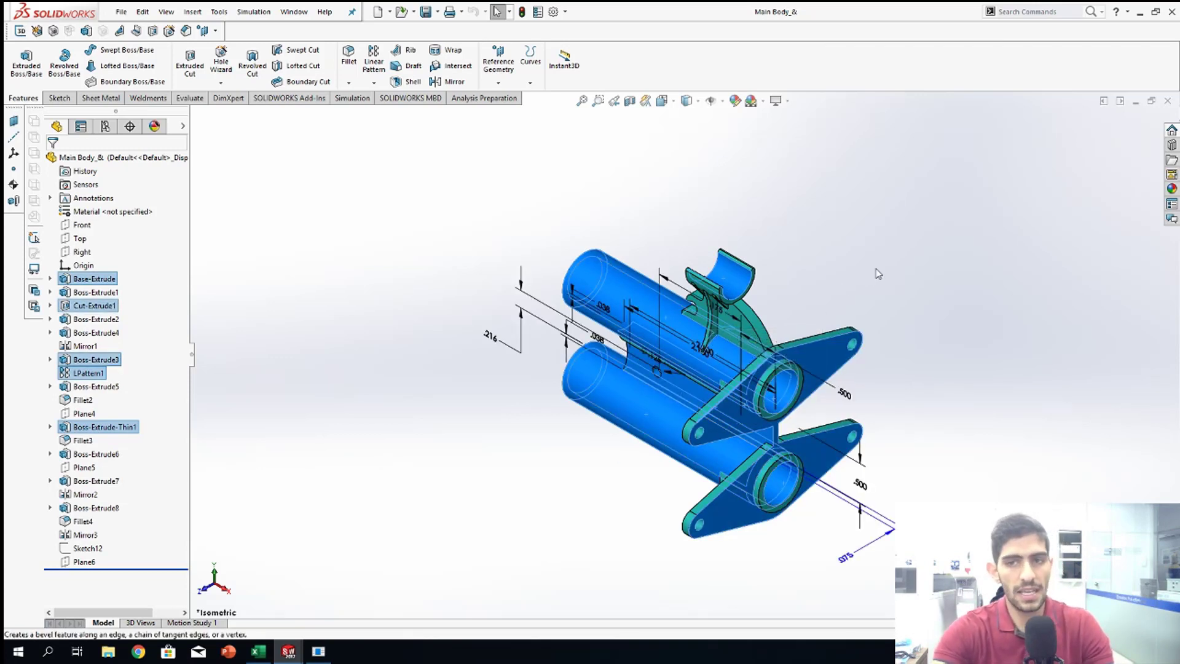
{"action": "left_click", "coordinate": [879, 274]}
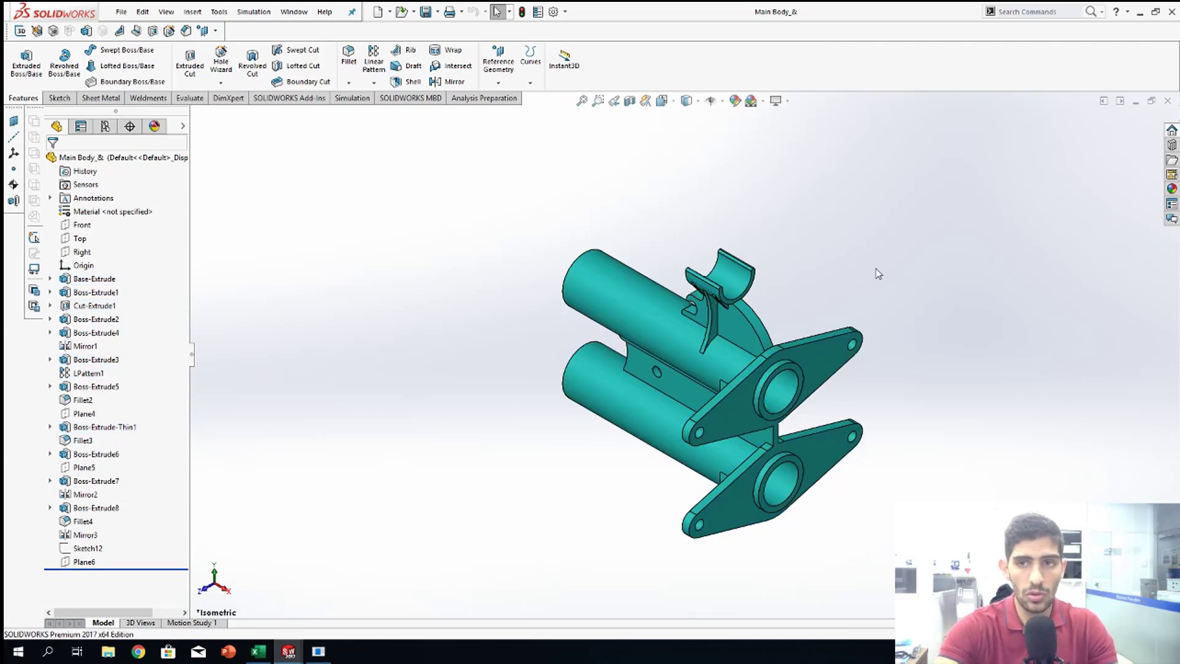
Step: Bring back the second set of selected faces using the previous-selection command, then clear it again
{"action": "right_click", "coordinate": [879, 273]}
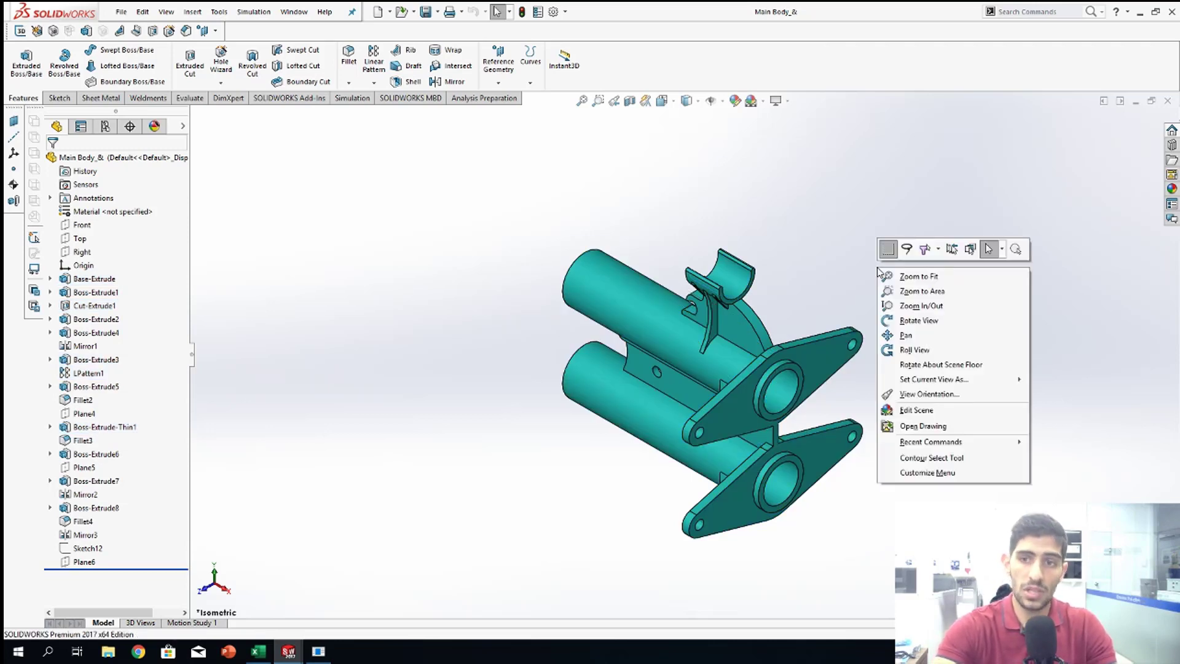
{"action": "left_click", "coordinate": [954, 249]}
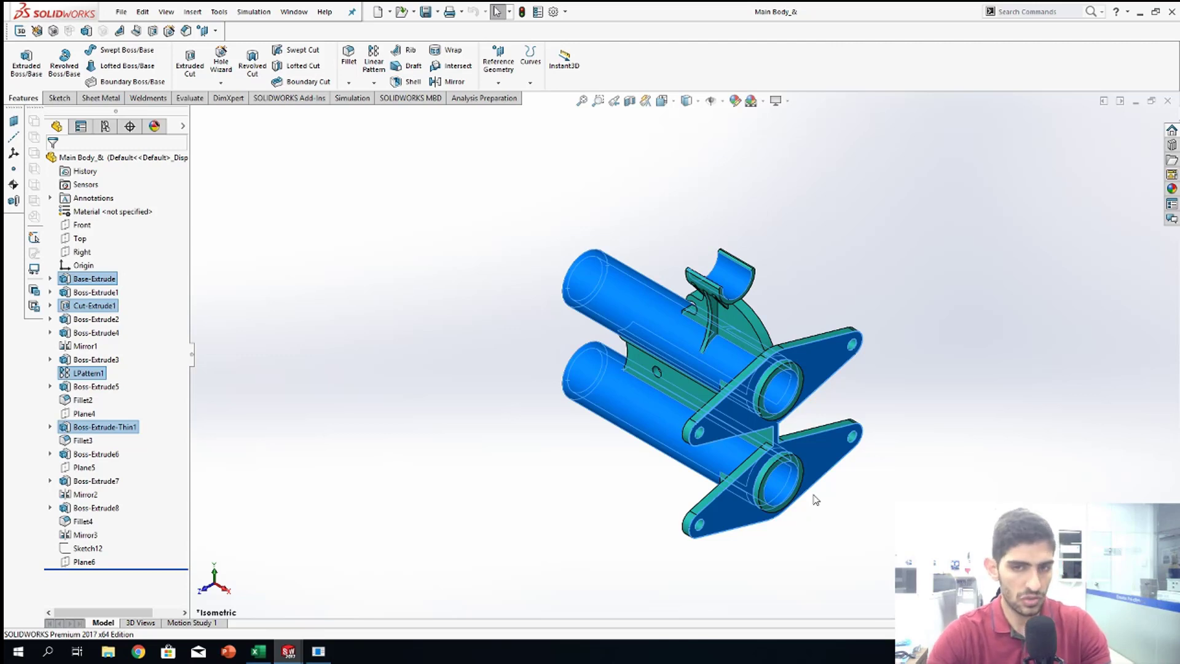
{"action": "left_click", "coordinate": [880, 289]}
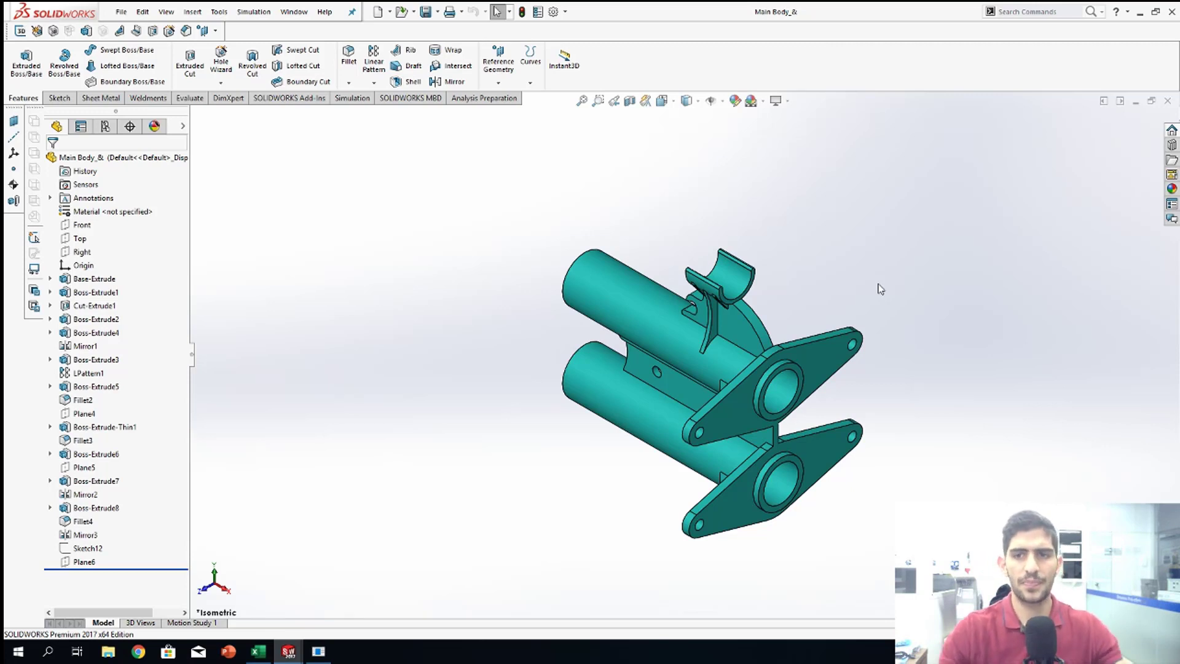
Step: Look through the list of available selection filters for vertices, edges, faces, bodies and sketches
{"action": "right_click", "coordinate": [363, 249]}
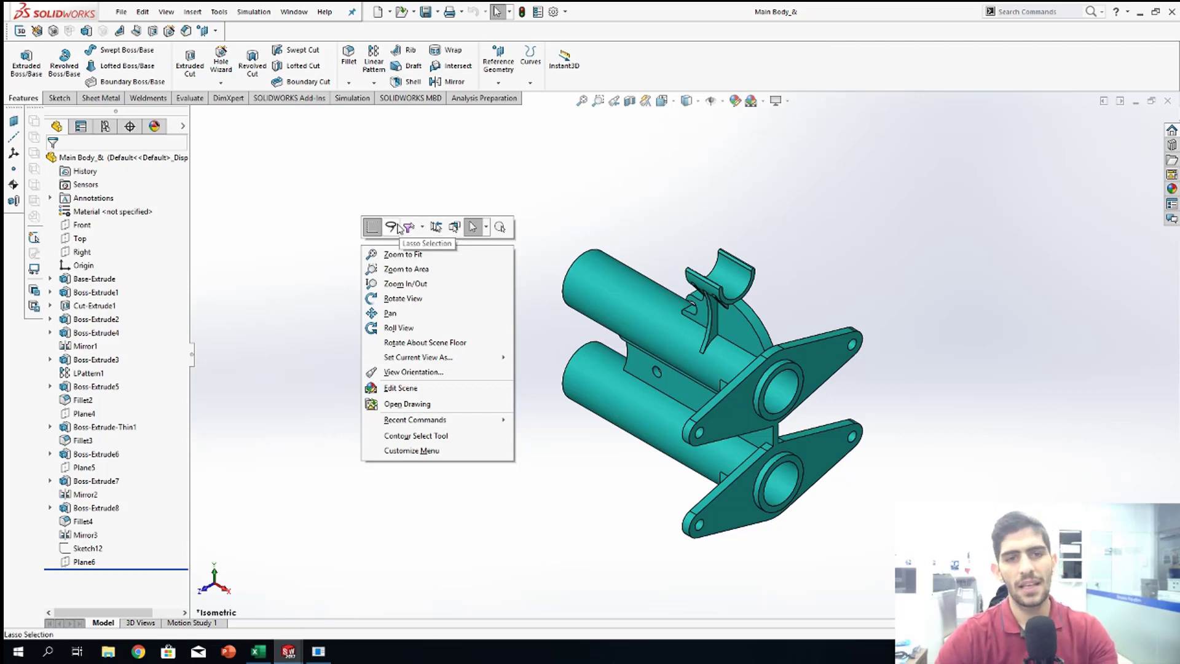
{"action": "left_click", "coordinate": [415, 193]}
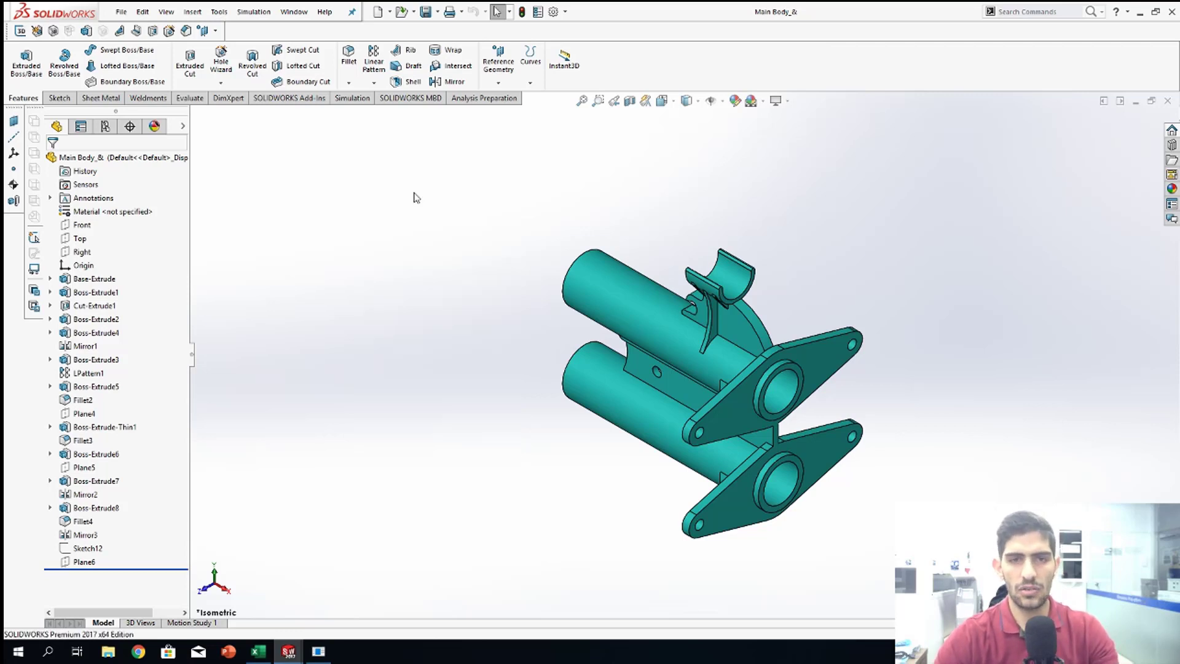
{"action": "right_click", "coordinate": [369, 278]}
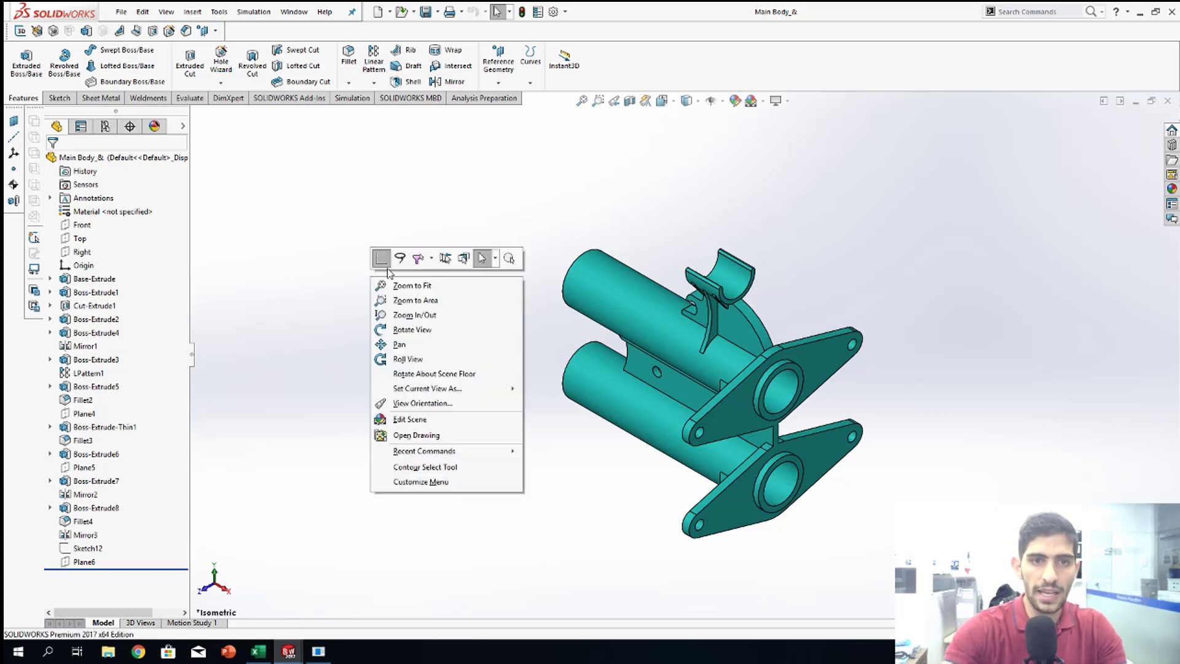
{"action": "left_click", "coordinate": [432, 259]}
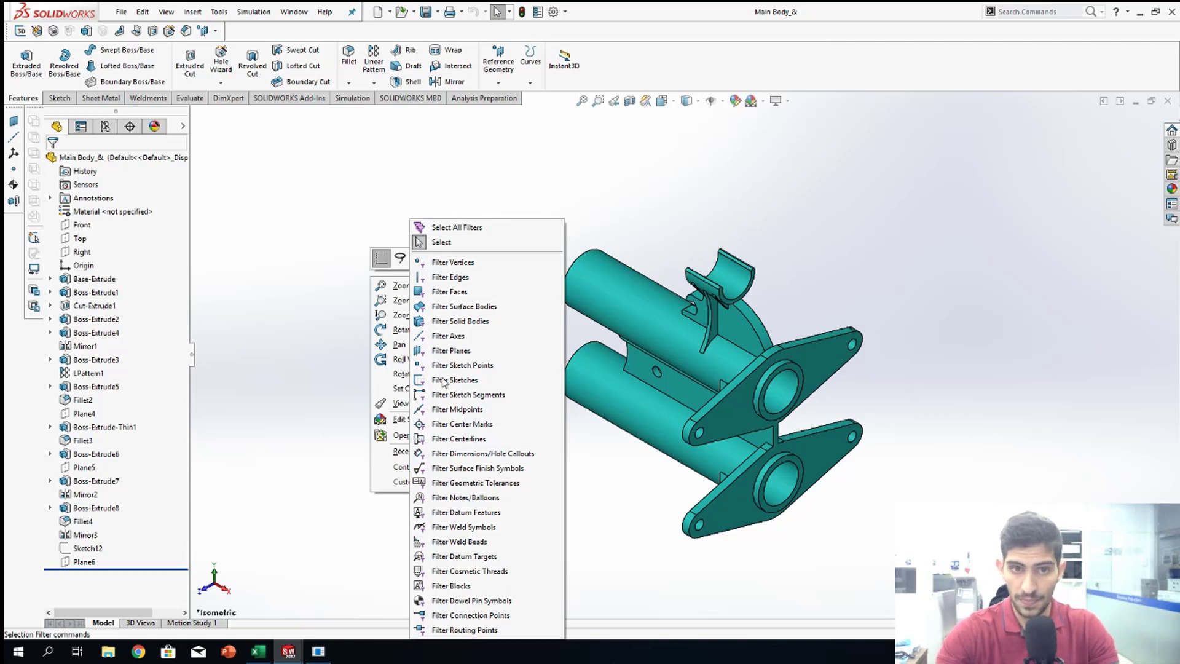
{"action": "left_click", "coordinate": [623, 214]}
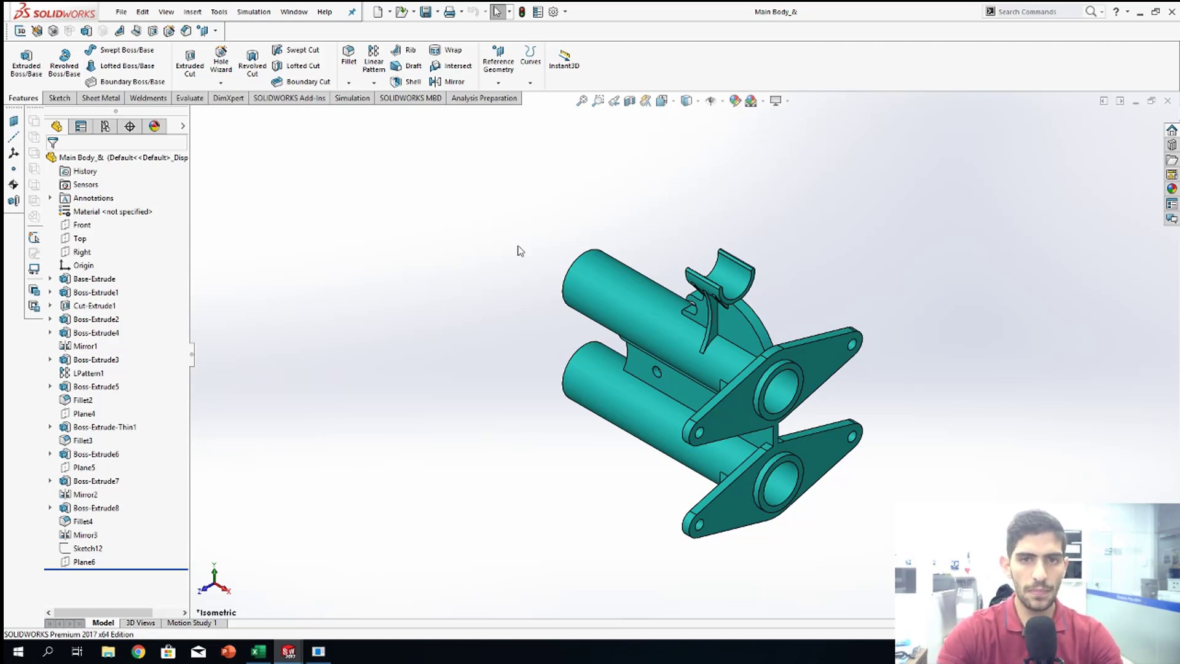
Step: Display the Selection Filter toolbar, reposition it clear of the feature tree, and try the edge filter on and off
{"action": "key", "text": "F5"}
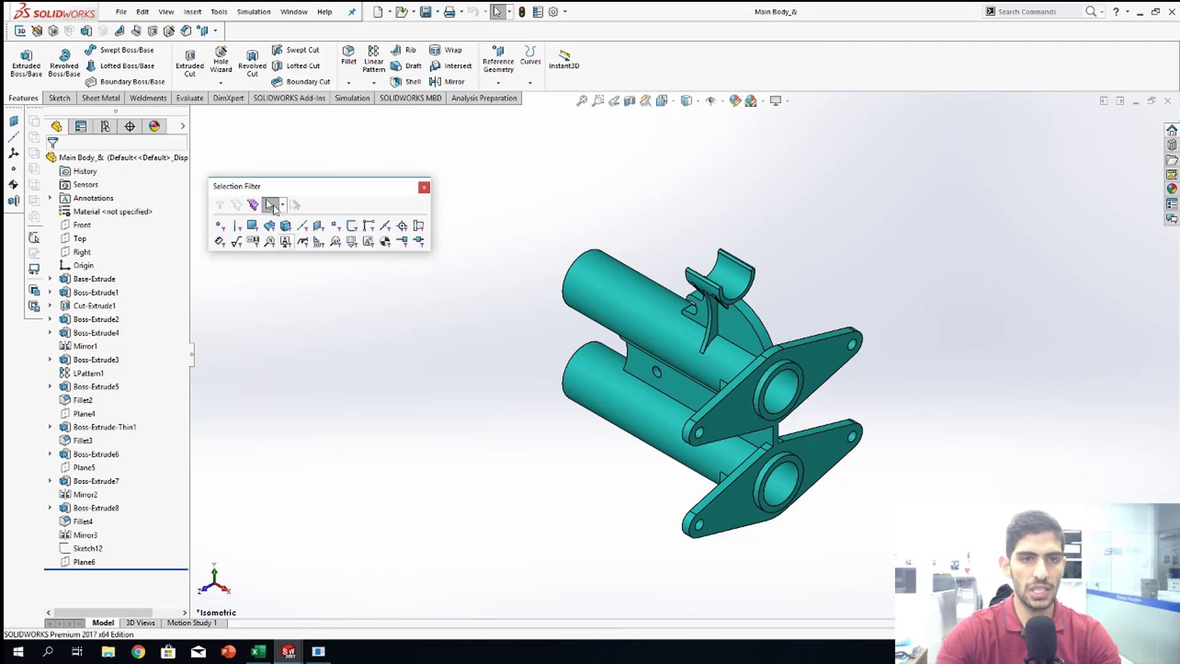
{"action": "left_click_drag", "start_coordinate": [347, 183], "coordinate": [446, 179]}
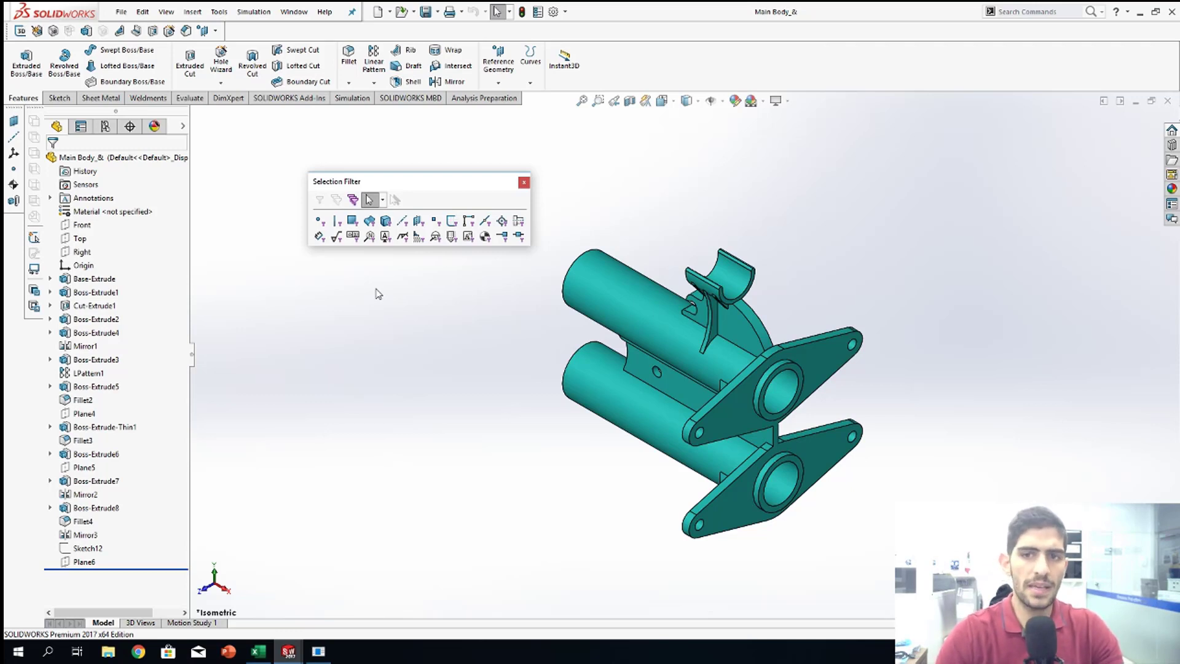
{"action": "left_click", "coordinate": [336, 222]}
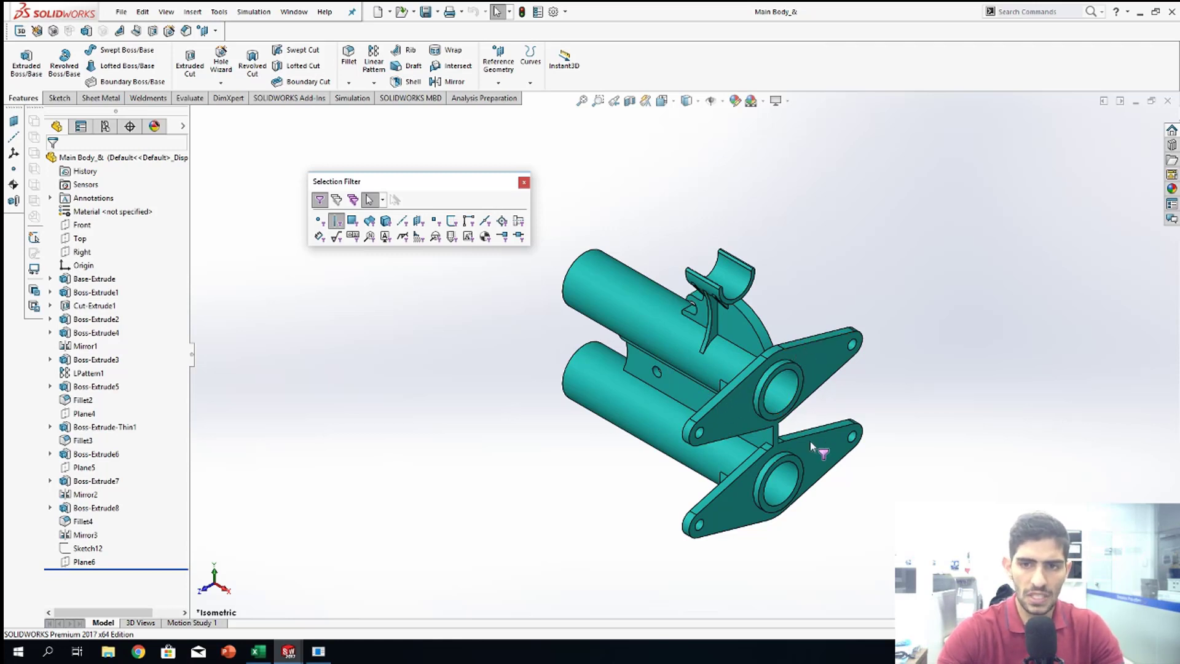
{"action": "left_click", "coordinate": [337, 221]}
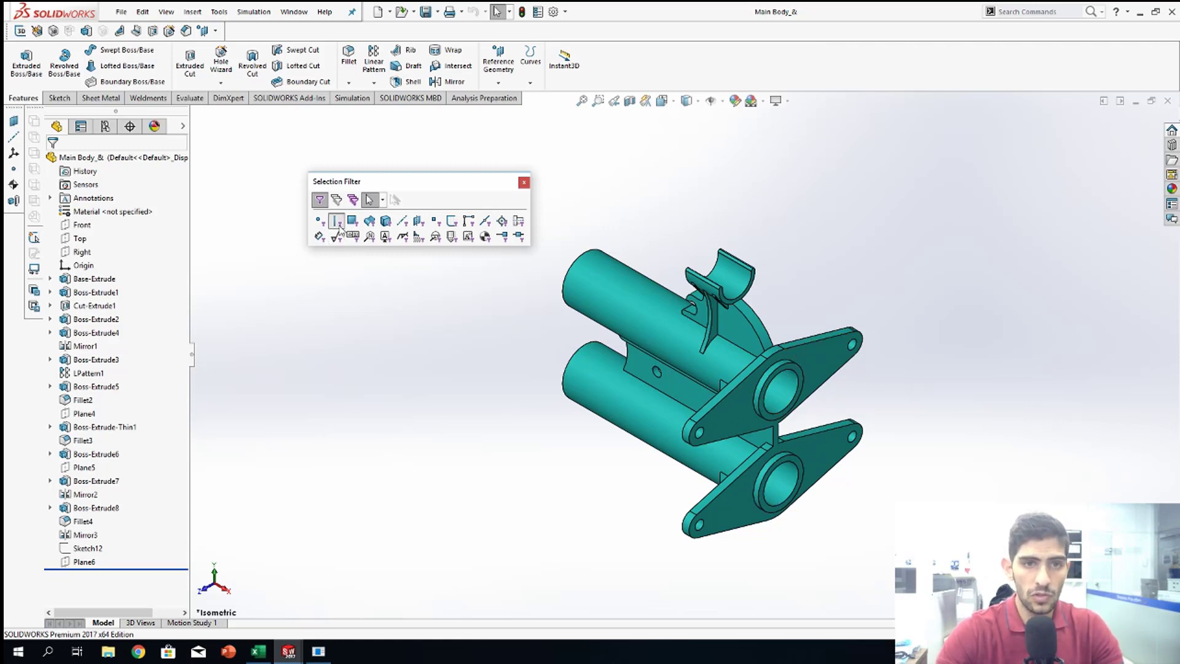
Step: Try the face filter on the main body, then limit selection to solid bodies instead
{"action": "left_click", "coordinate": [352, 222]}
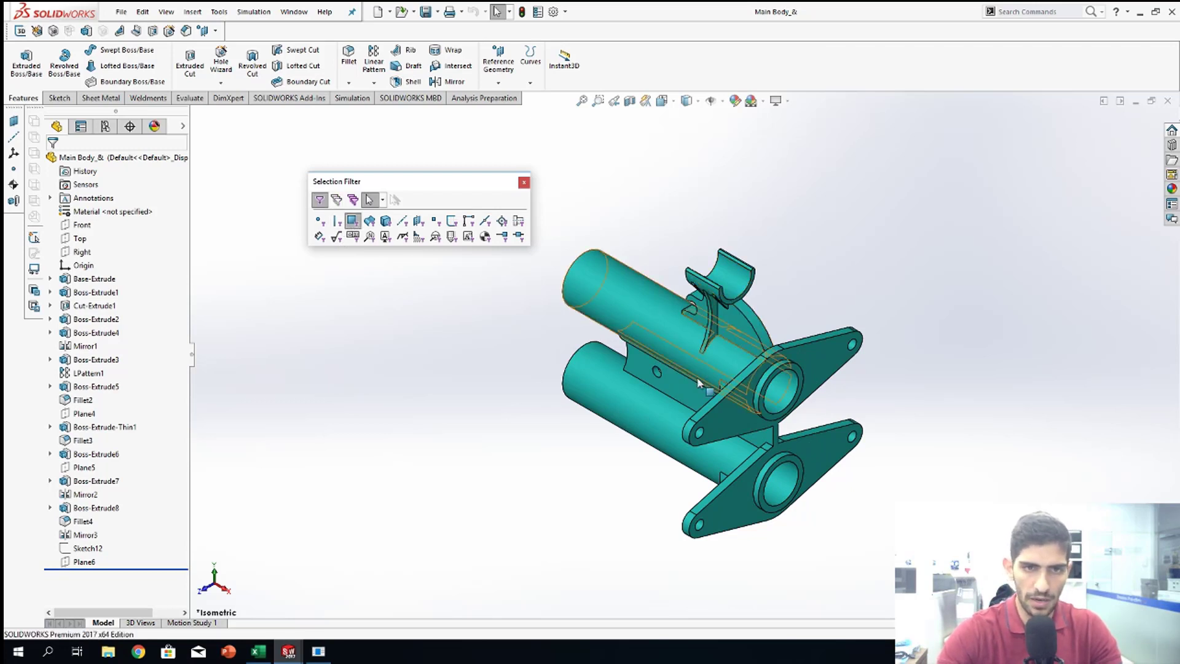
{"action": "left_click", "coordinate": [352, 222]}
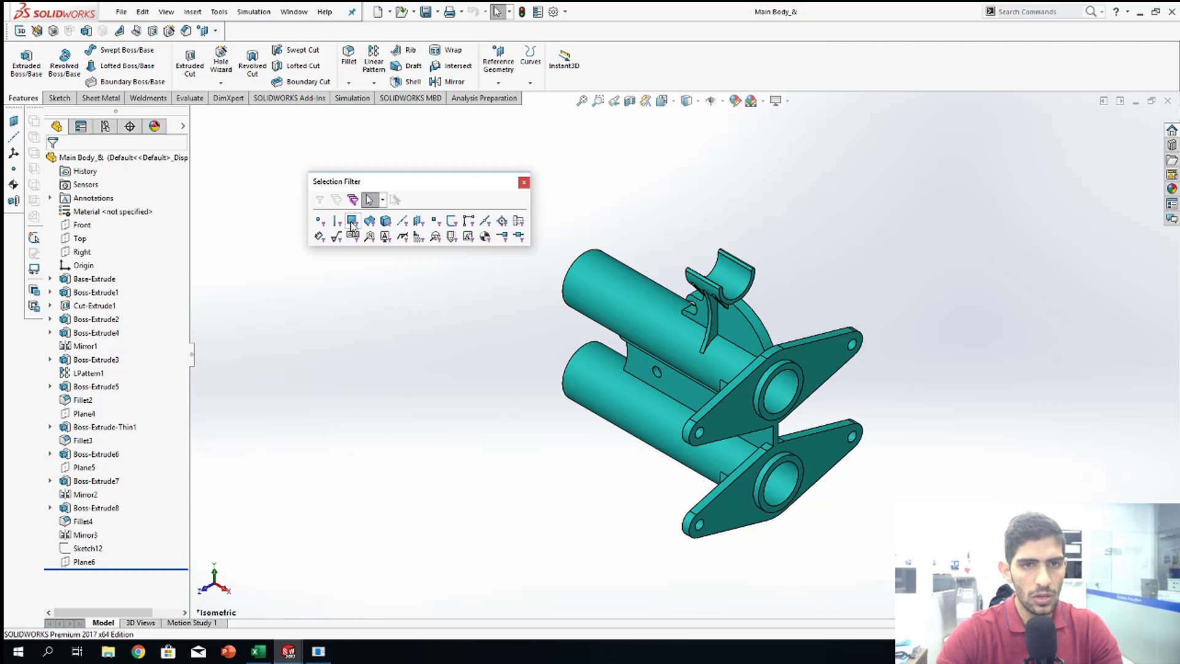
{"action": "left_click", "coordinate": [386, 221]}
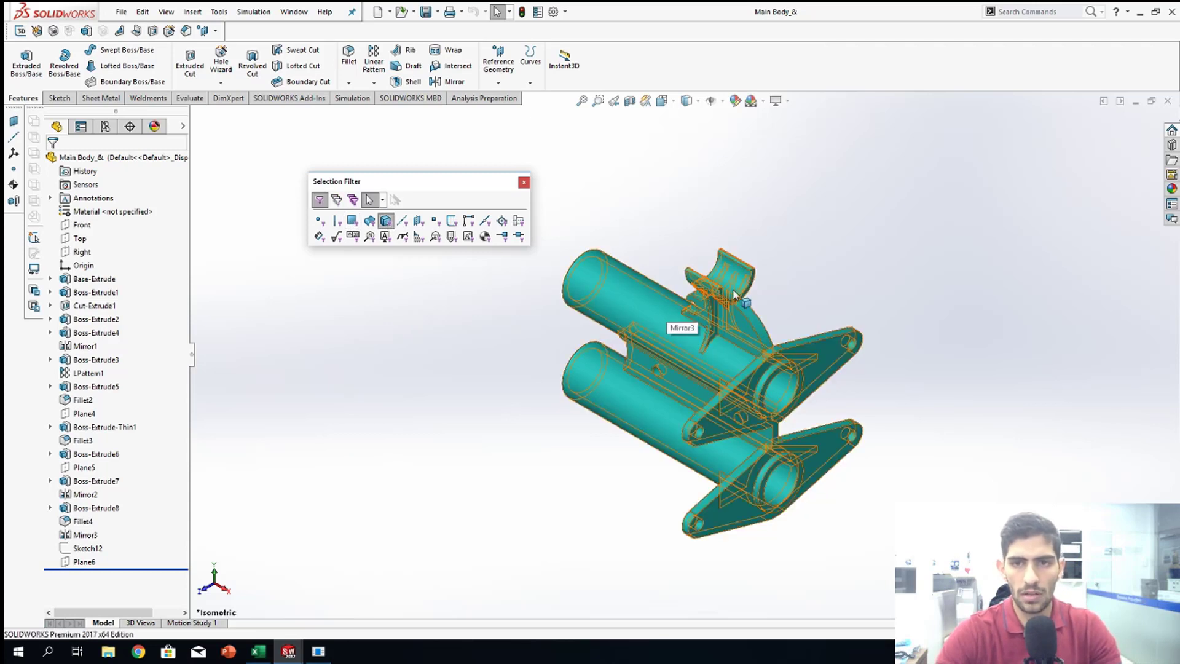
Step: Turn off the solid-body filter, try the edge and face filters together on the body, and hide the Selection Filter toolbar
{"action": "left_click", "coordinate": [385, 223]}
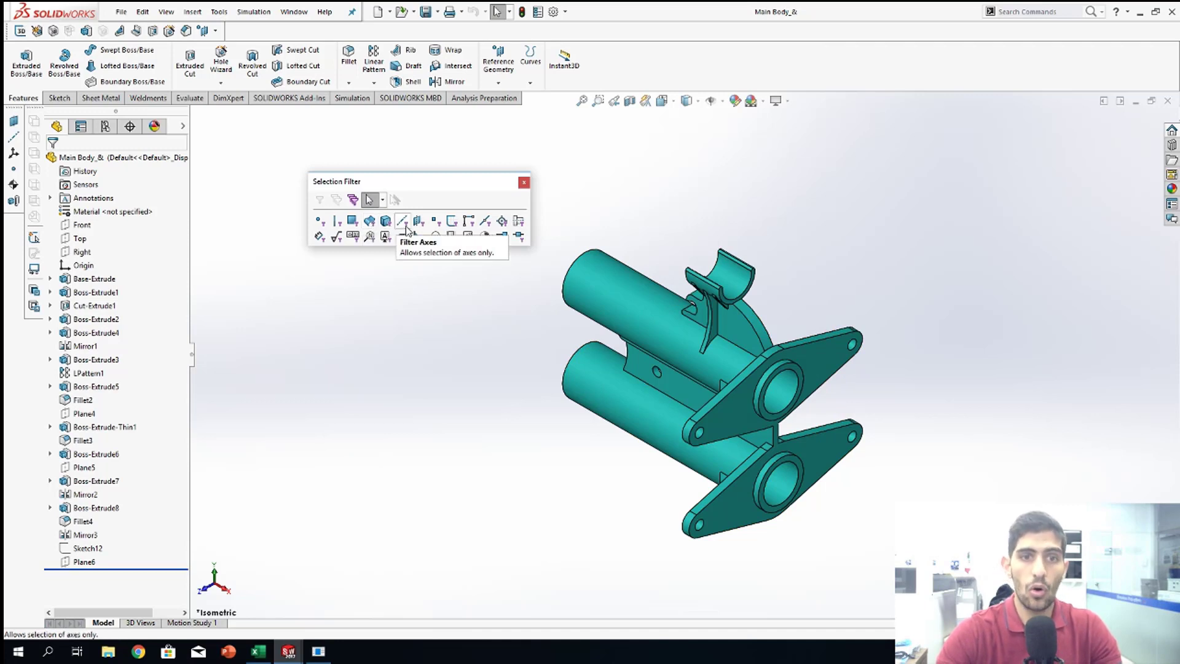
{"action": "left_click", "coordinate": [339, 225]}
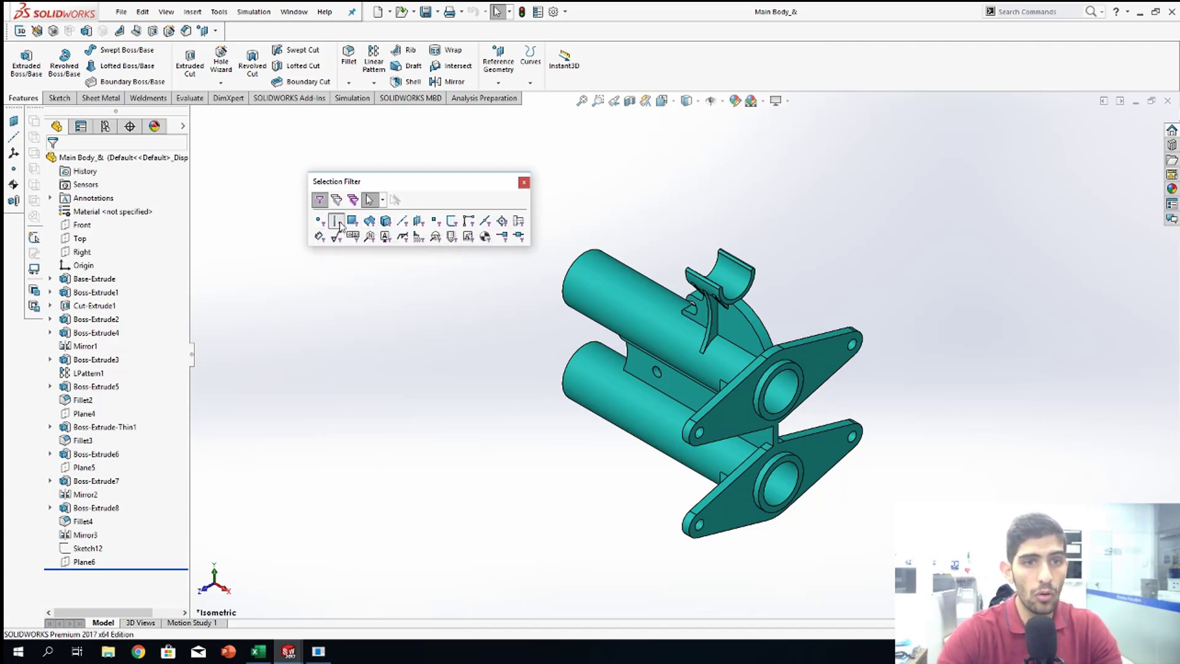
{"action": "left_click", "coordinate": [354, 225]}
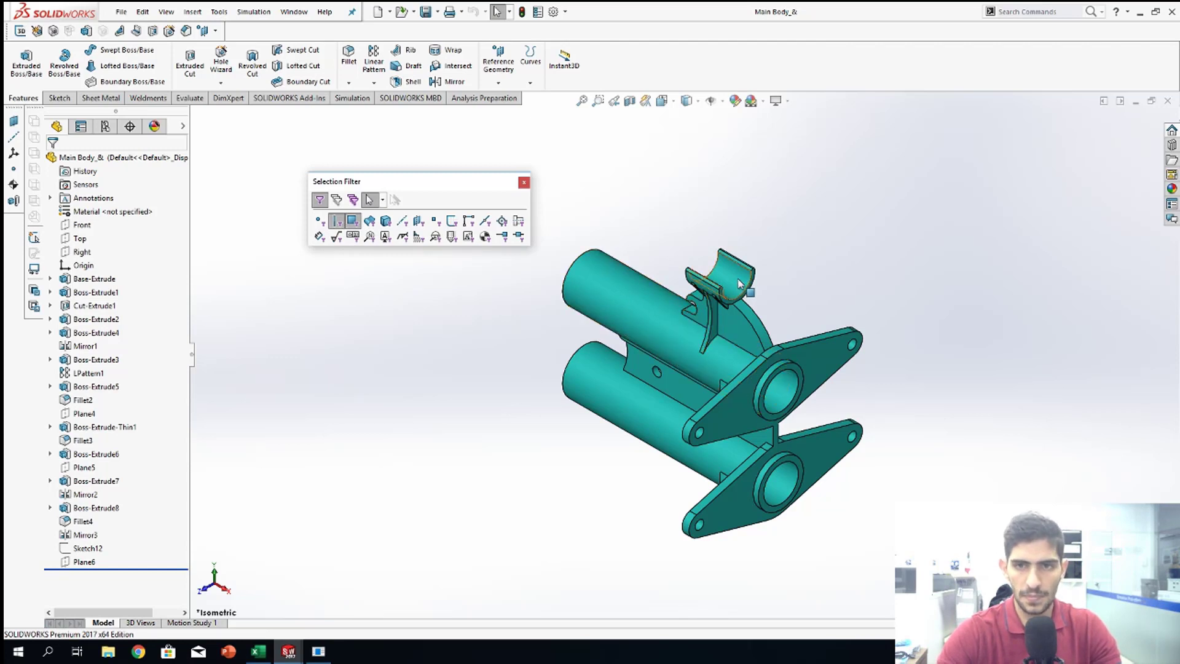
{"action": "left_click", "coordinate": [353, 226]}
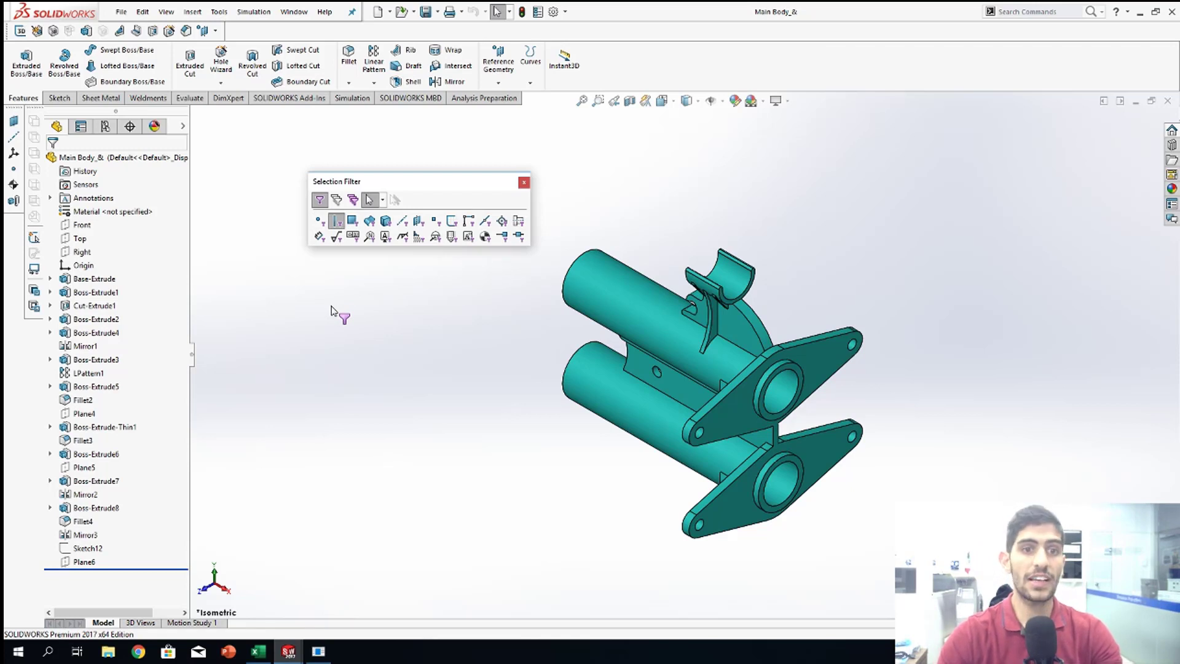
{"action": "key", "text": "F5"}
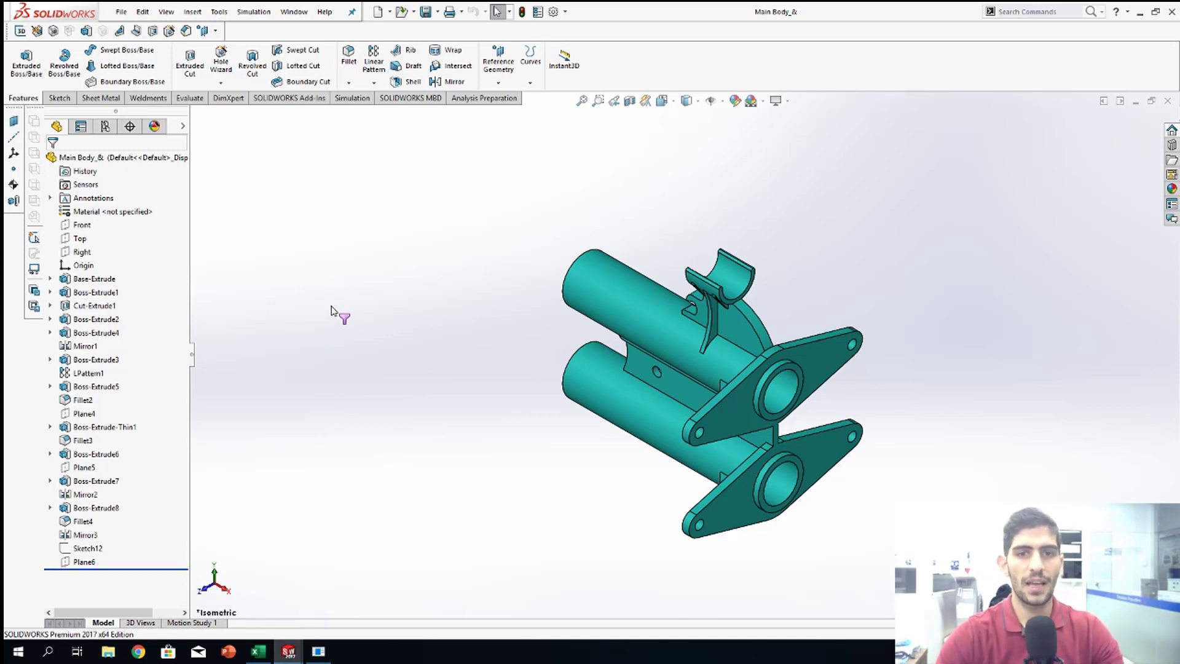
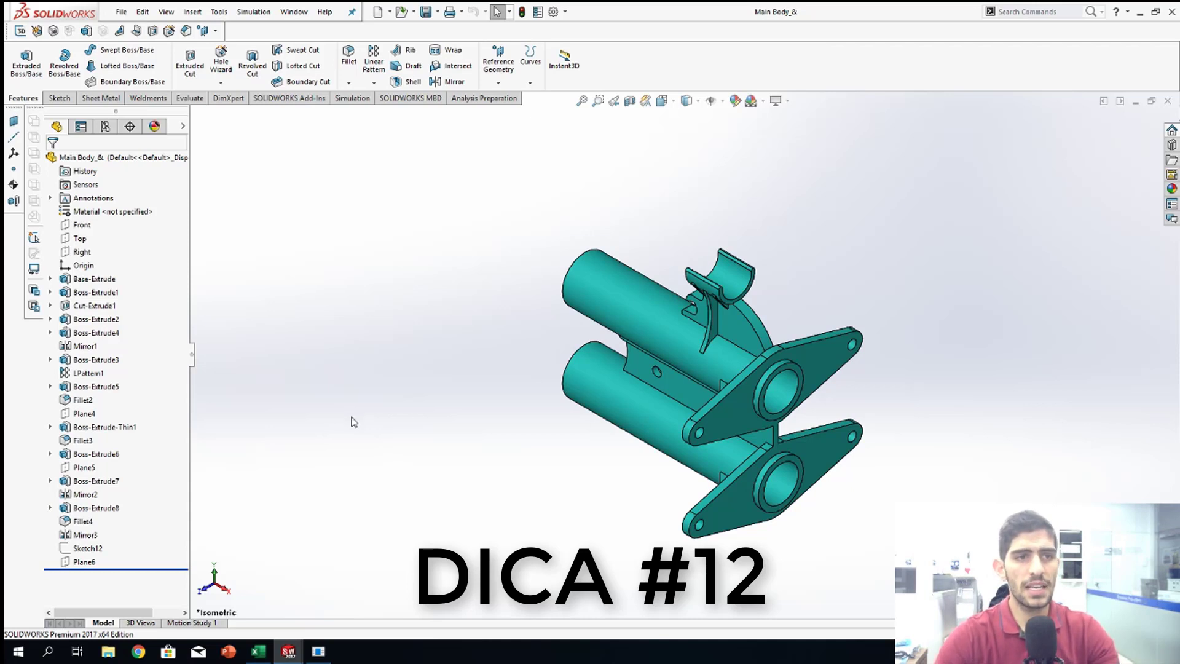
Step: Collapse the feature tree, search the commands for "extr" and show where Extruded Boss/Base is located
{"action": "left_click", "coordinate": [201, 355]}
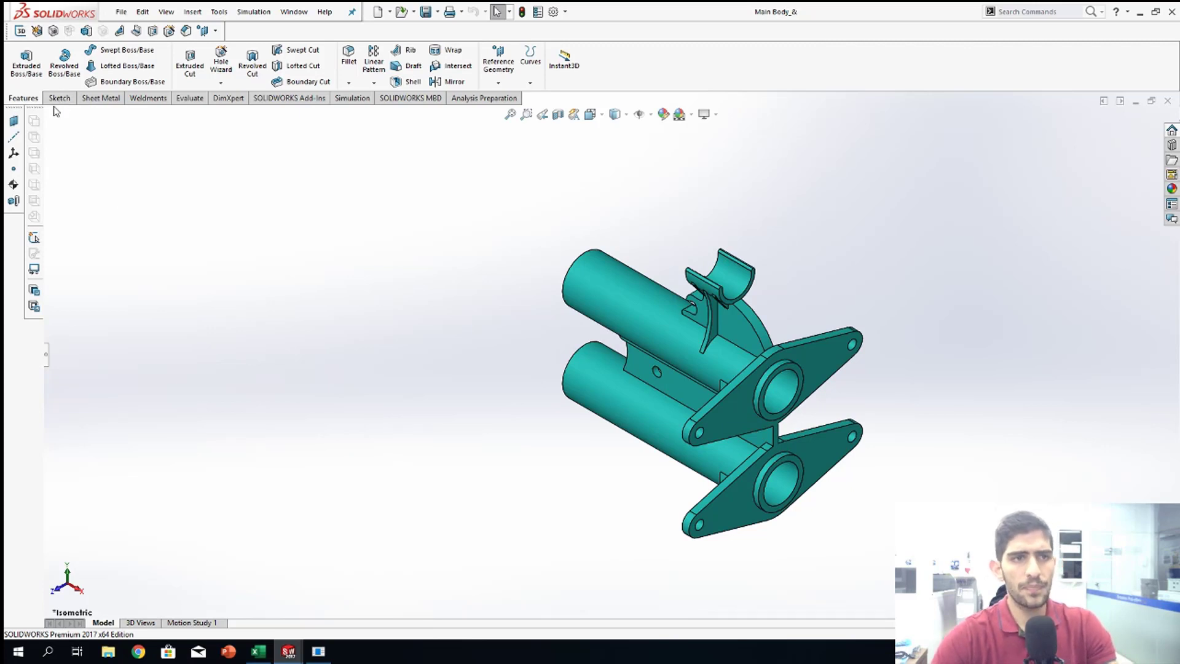
{"action": "left_click", "coordinate": [72, 99]}
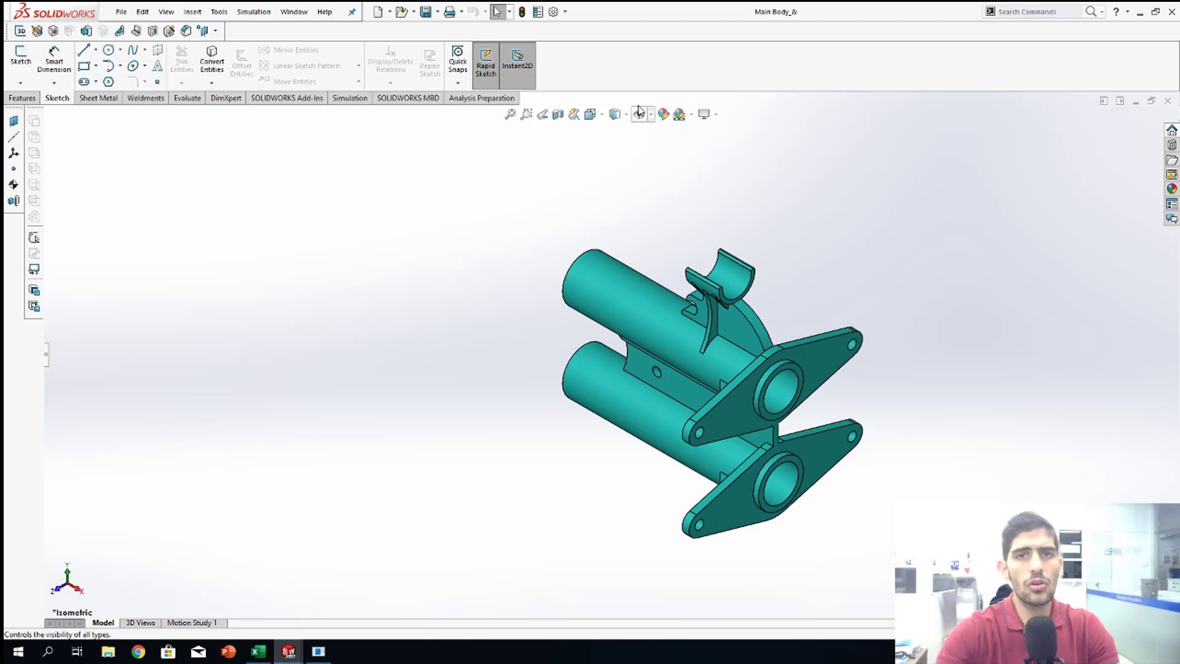
{"action": "left_click", "coordinate": [1017, 12]}
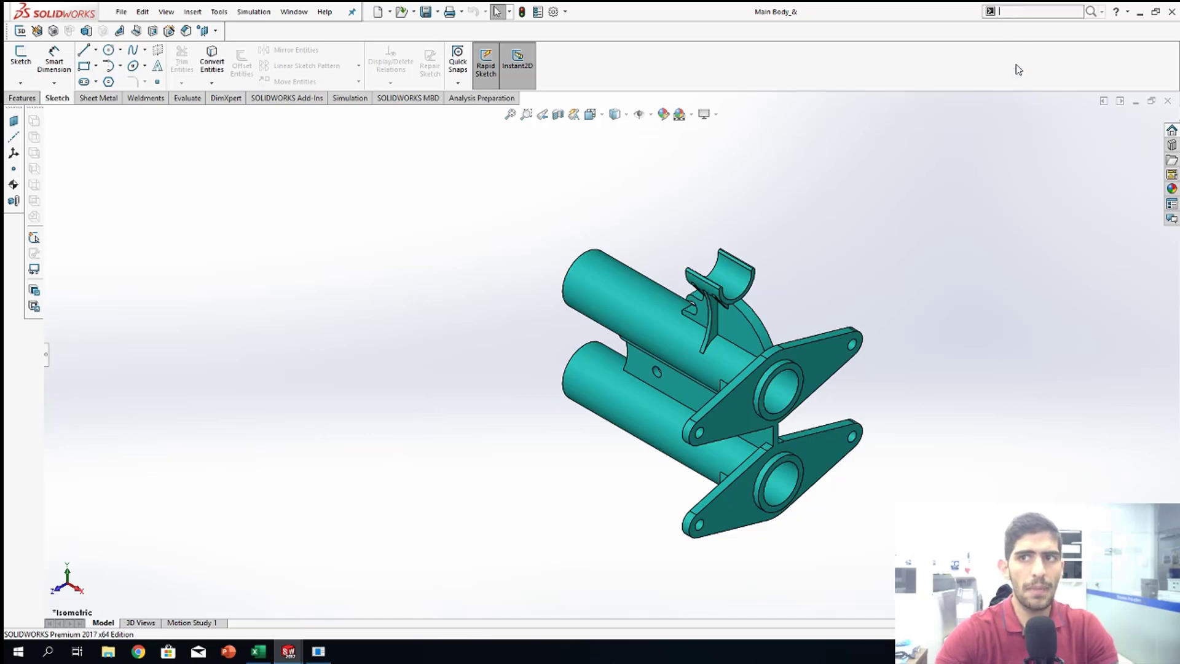
{"action": "type", "text": "extr"}
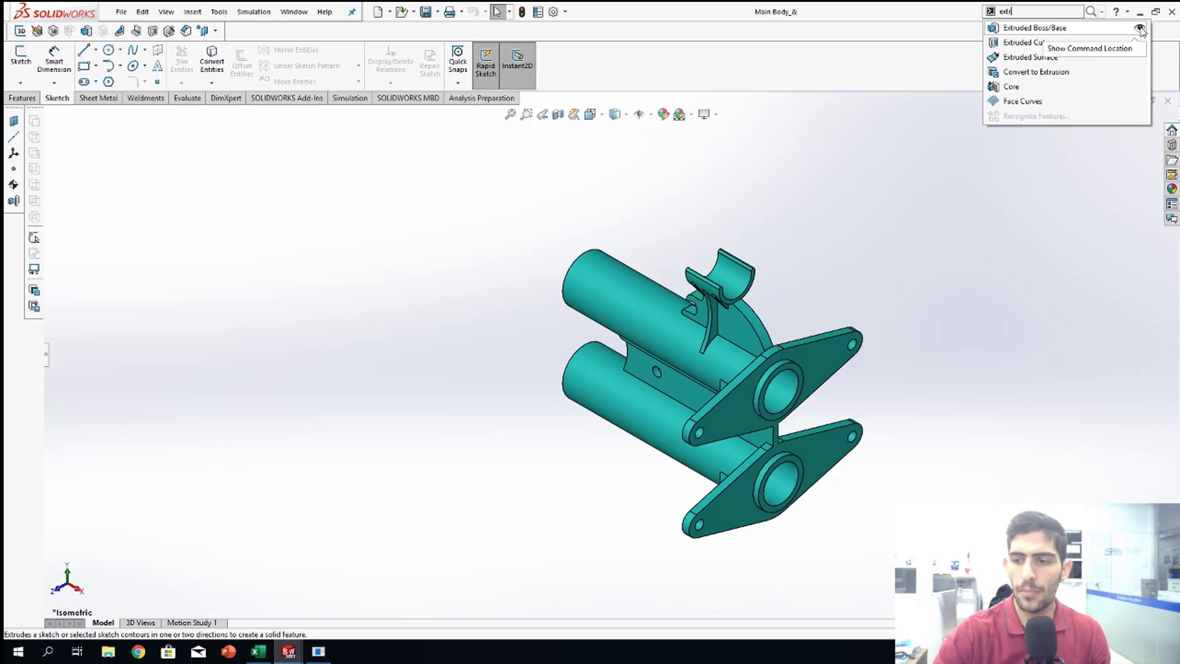
{"action": "left_click", "coordinate": [1140, 29]}
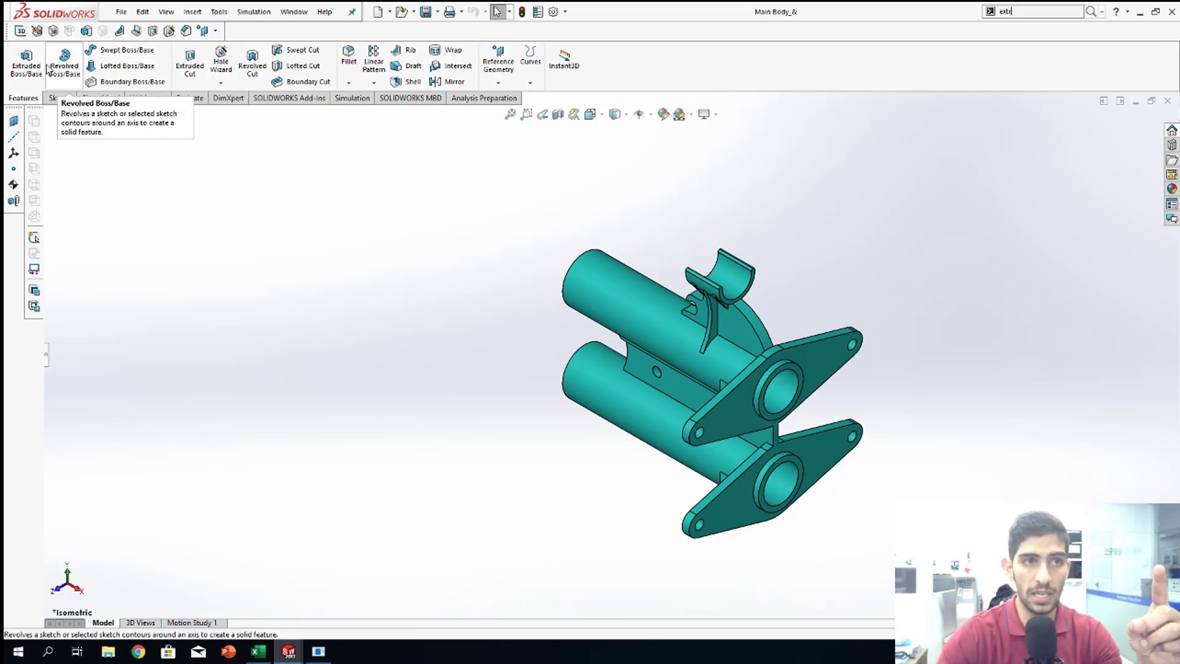
Step: Look up Note among the annotation commands, then search the commands for "note" and show where it is located
{"action": "left_click", "coordinate": [221, 16]}
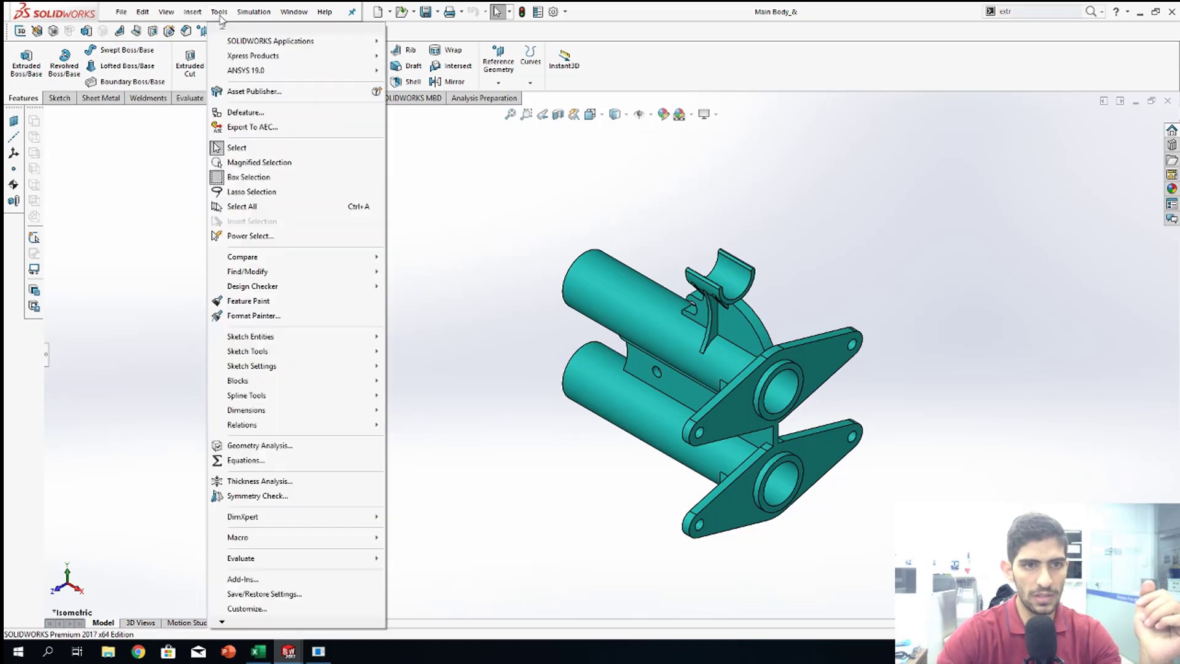
{"action": "left_click", "coordinate": [193, 11]}
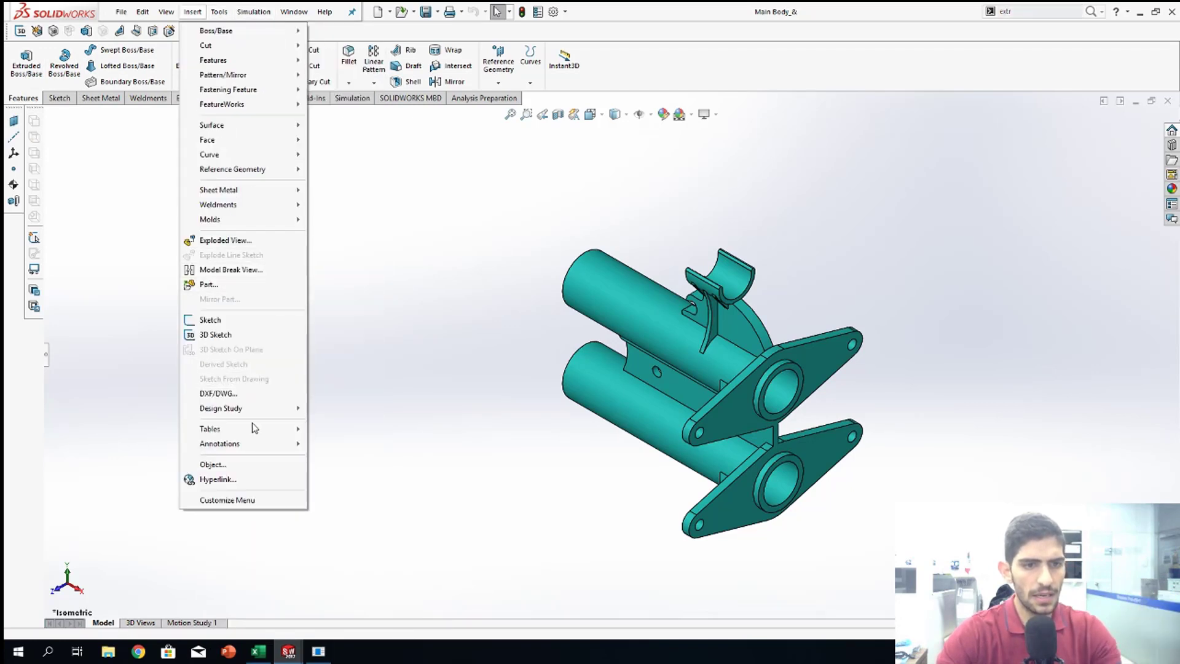
{"action": "mouse_move", "coordinate": [275, 444]}
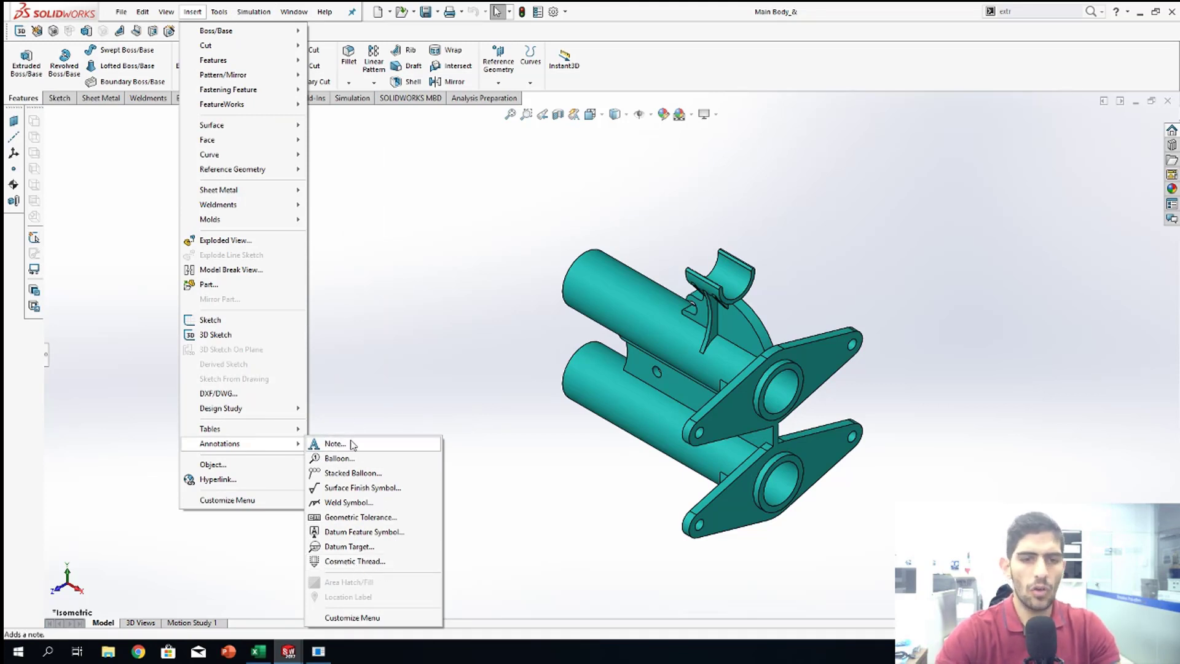
{"action": "left_click", "coordinate": [940, 129]}
{"action": "left_click", "coordinate": [1042, 11]}
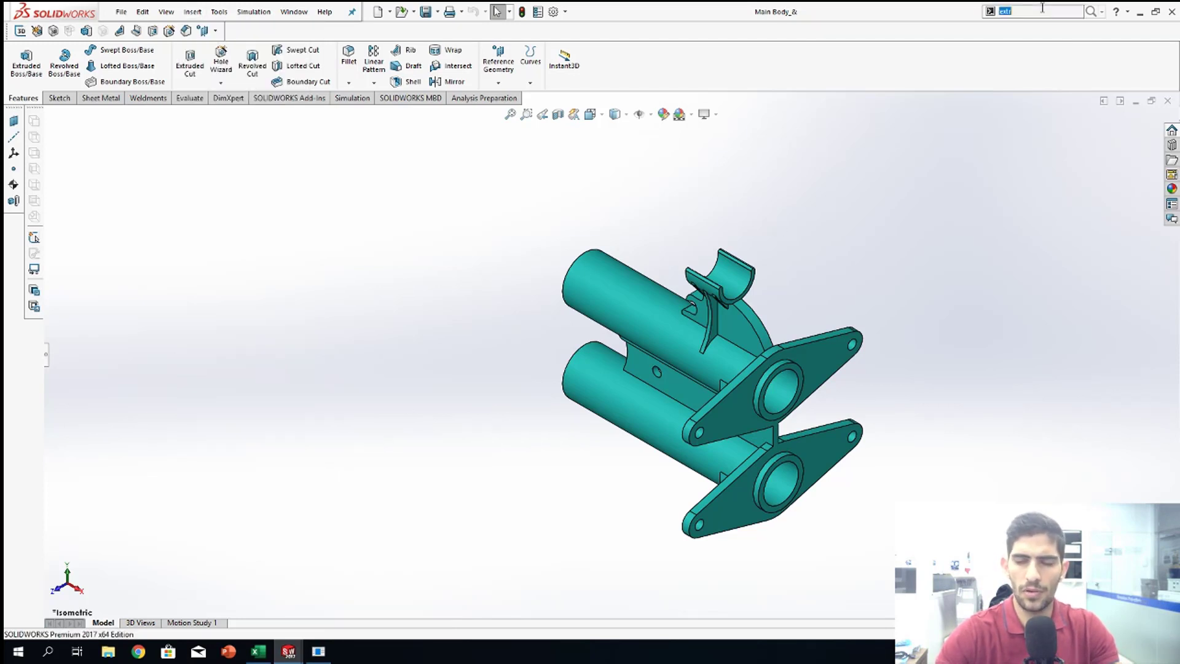
{"action": "key", "text": "BackSpace"}
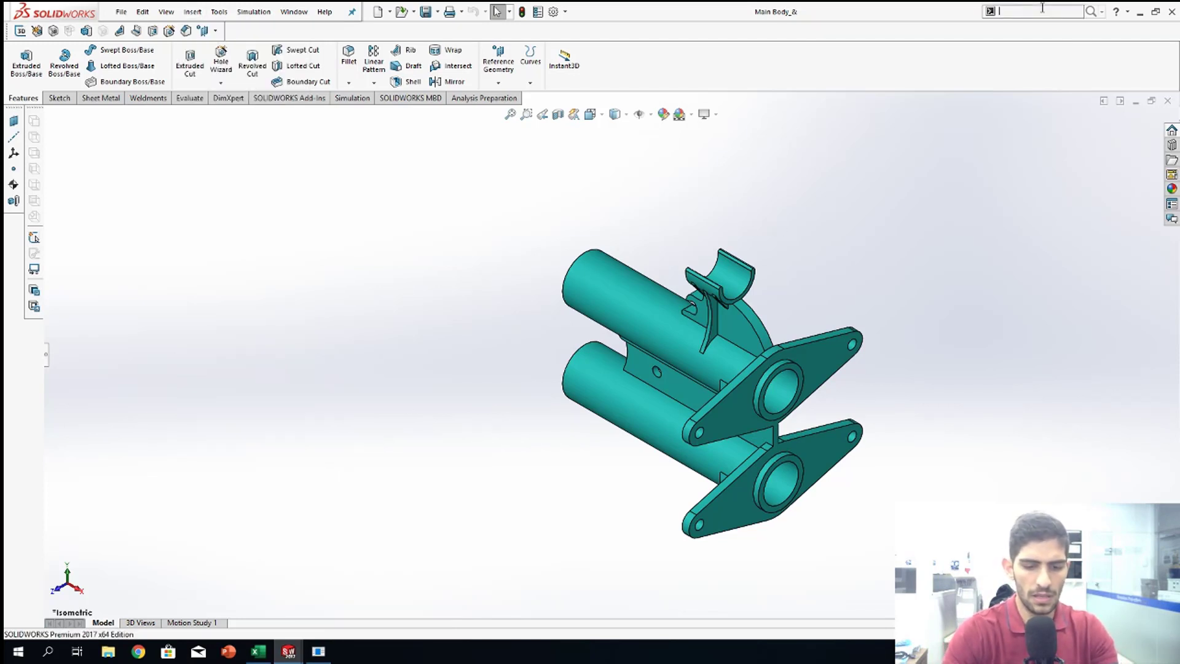
{"action": "type", "text": "note"}
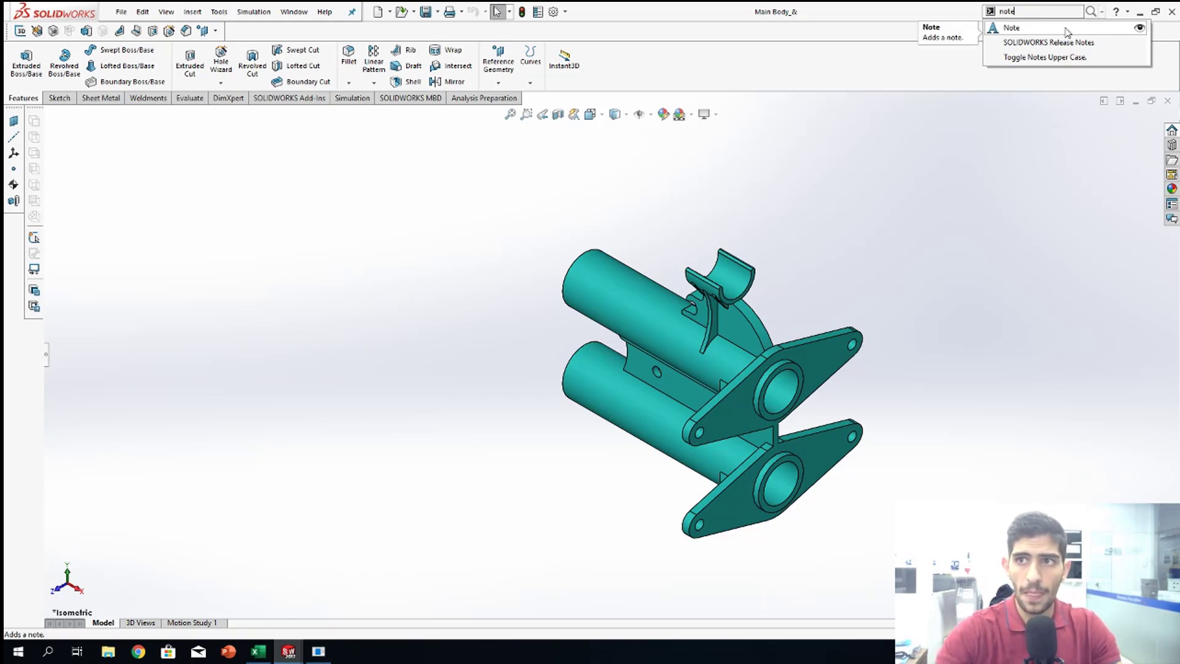
{"action": "left_click", "coordinate": [1140, 29]}
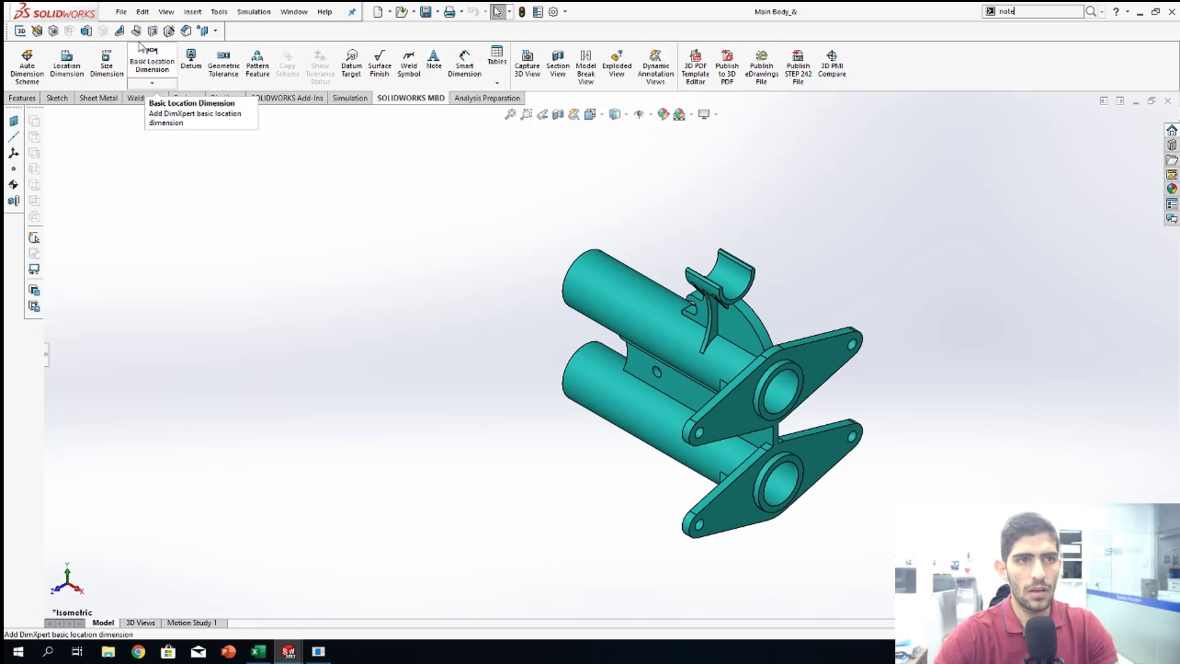
Step: Look up Cosmetic Thread among the annotation commands, then search for "cos" and show where that command is located
{"action": "left_click", "coordinate": [193, 12]}
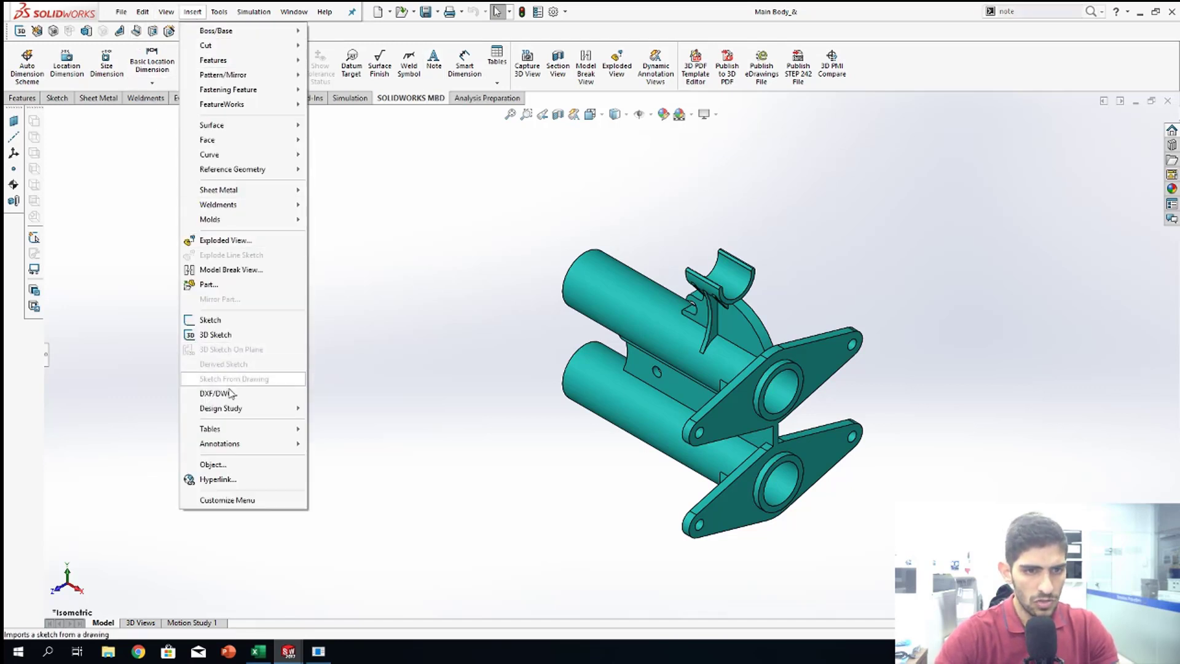
{"action": "mouse_move", "coordinate": [237, 442]}
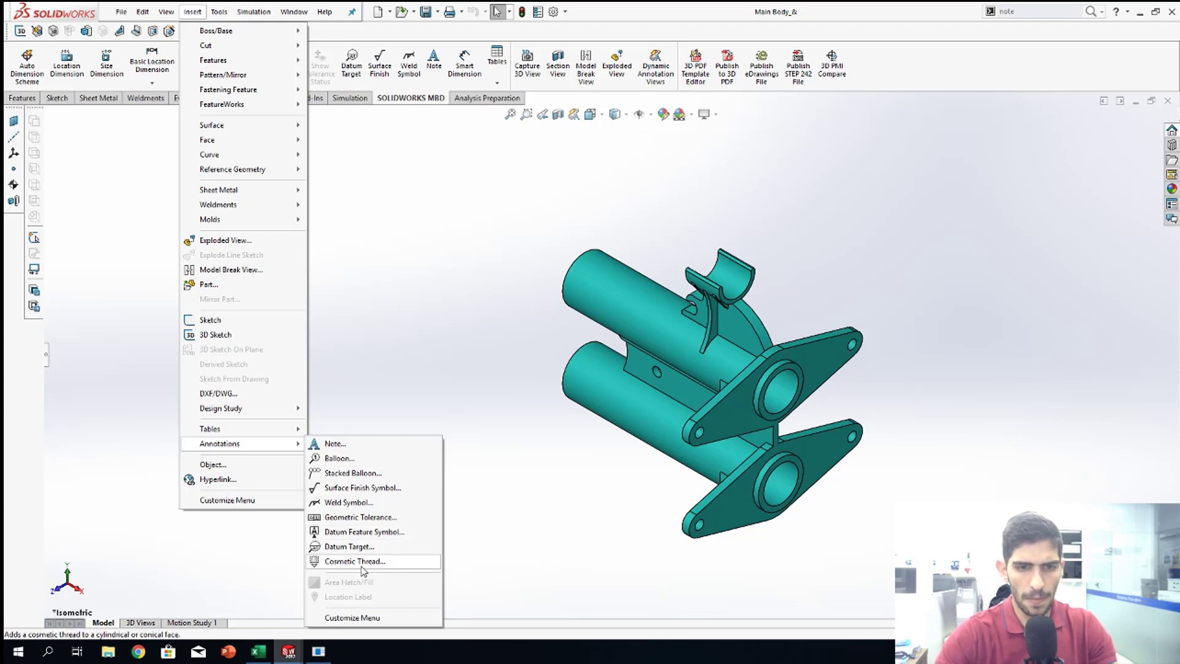
{"action": "left_click", "coordinate": [1007, 11]}
{"action": "type", "text": "co"}
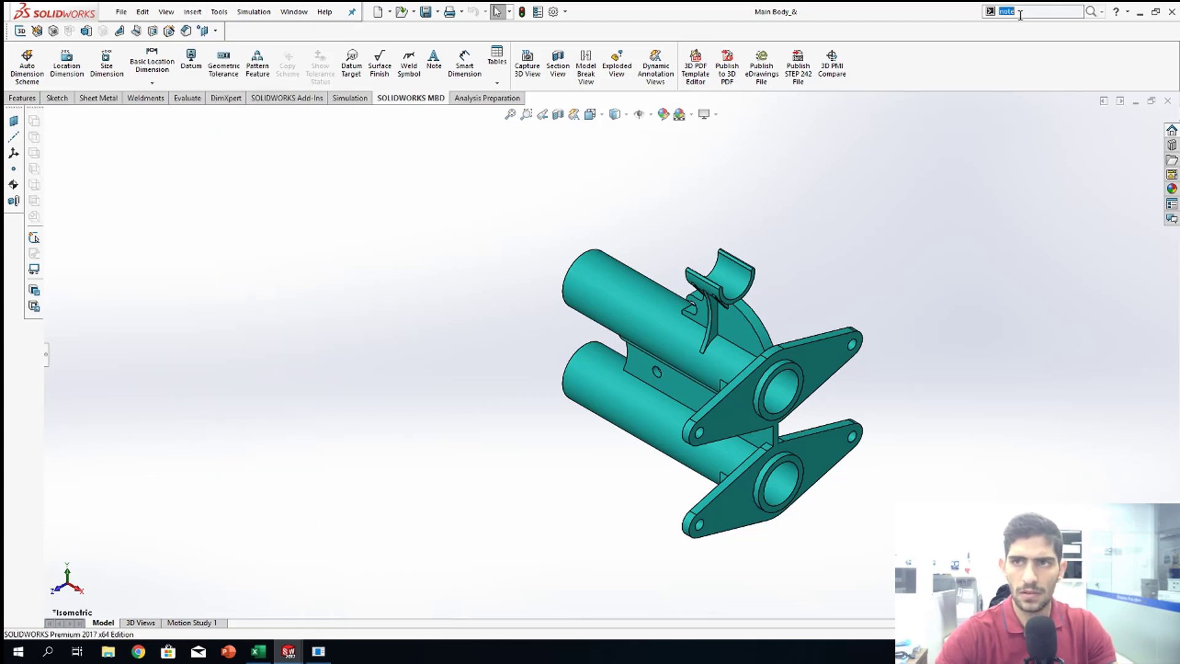
{"action": "type", "text": "s"}
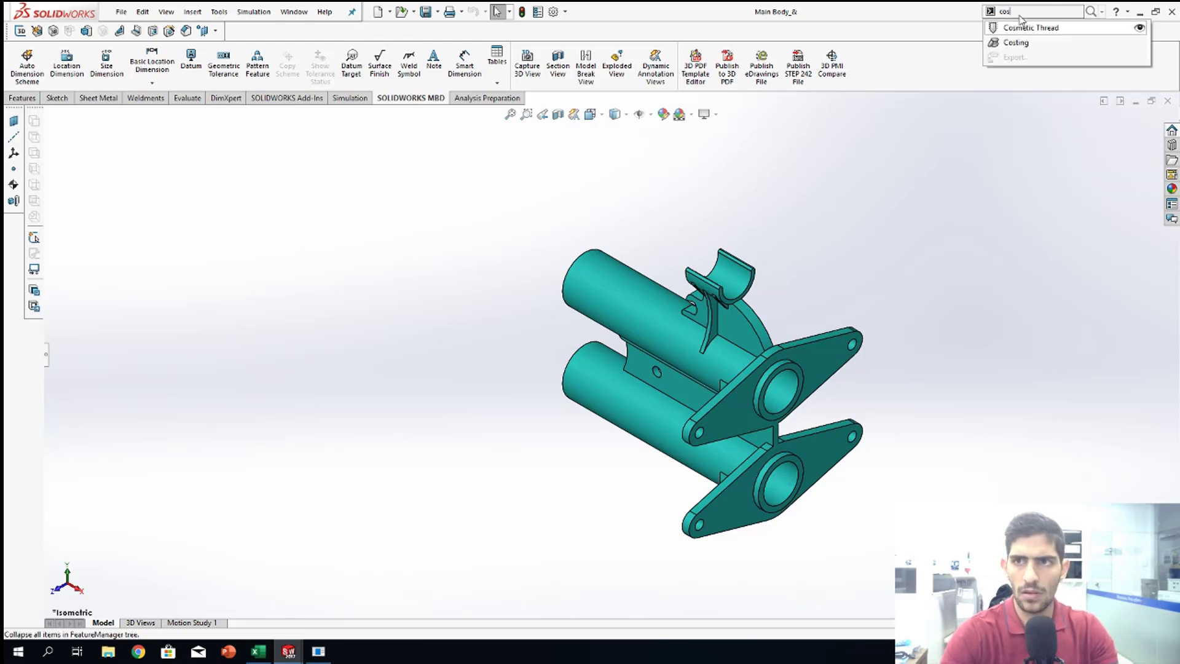
{"action": "left_click", "coordinate": [1139, 29]}
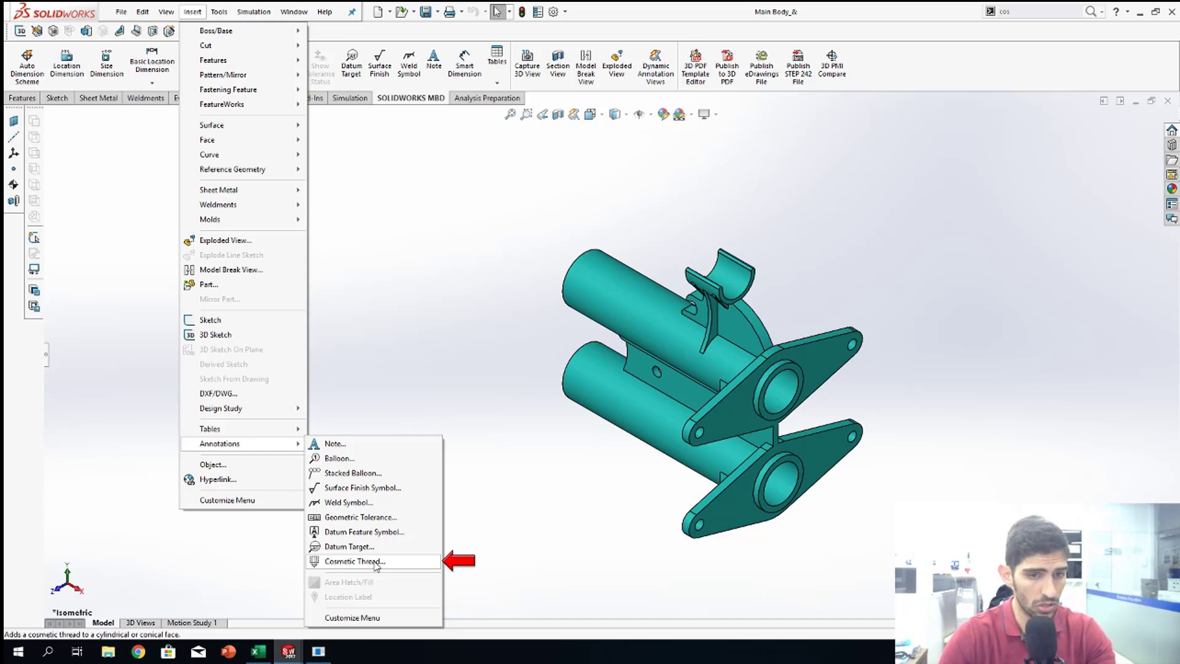
{"action": "key", "text": "Escape"}
{"action": "key", "text": "Escape"}
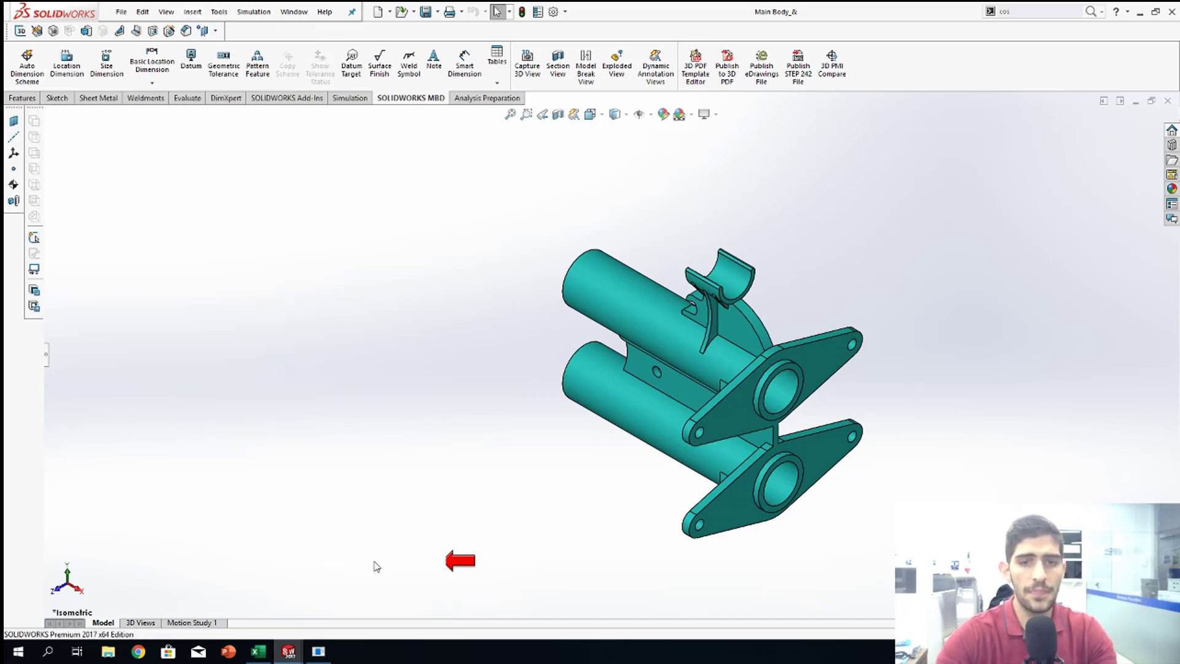
Step: Search the commands for "extr", start Extruded Boss/Base straight from the results, expand its options and cancel the command
{"action": "left_click", "coordinate": [1035, 11]}
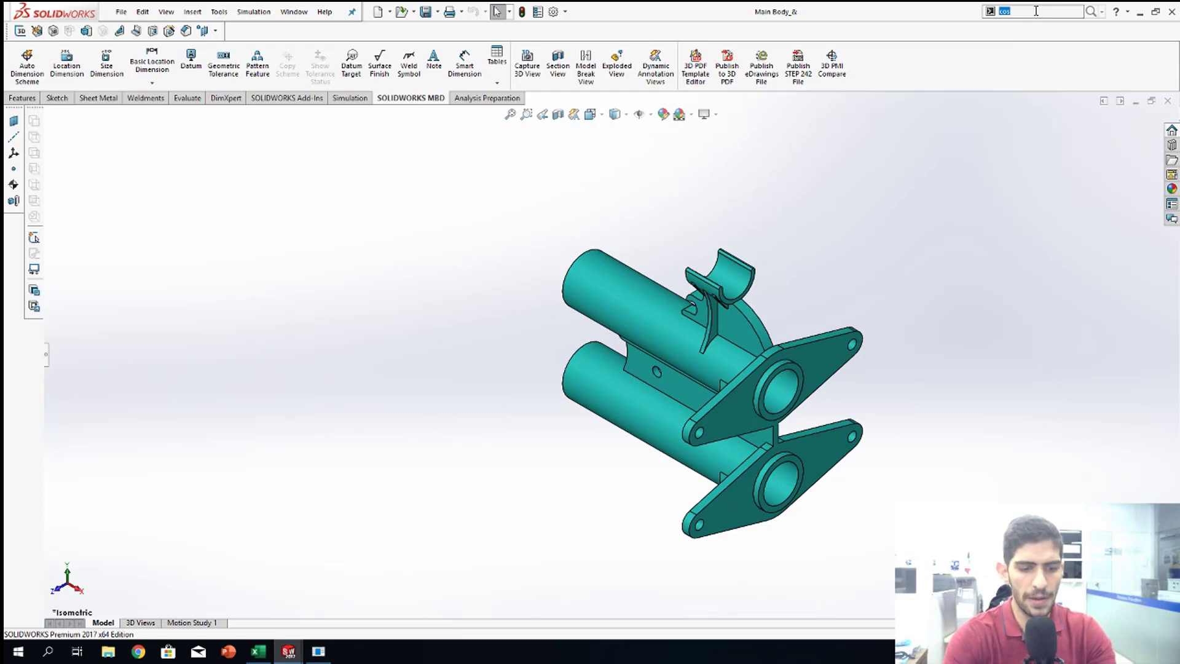
{"action": "type", "text": "extr"}
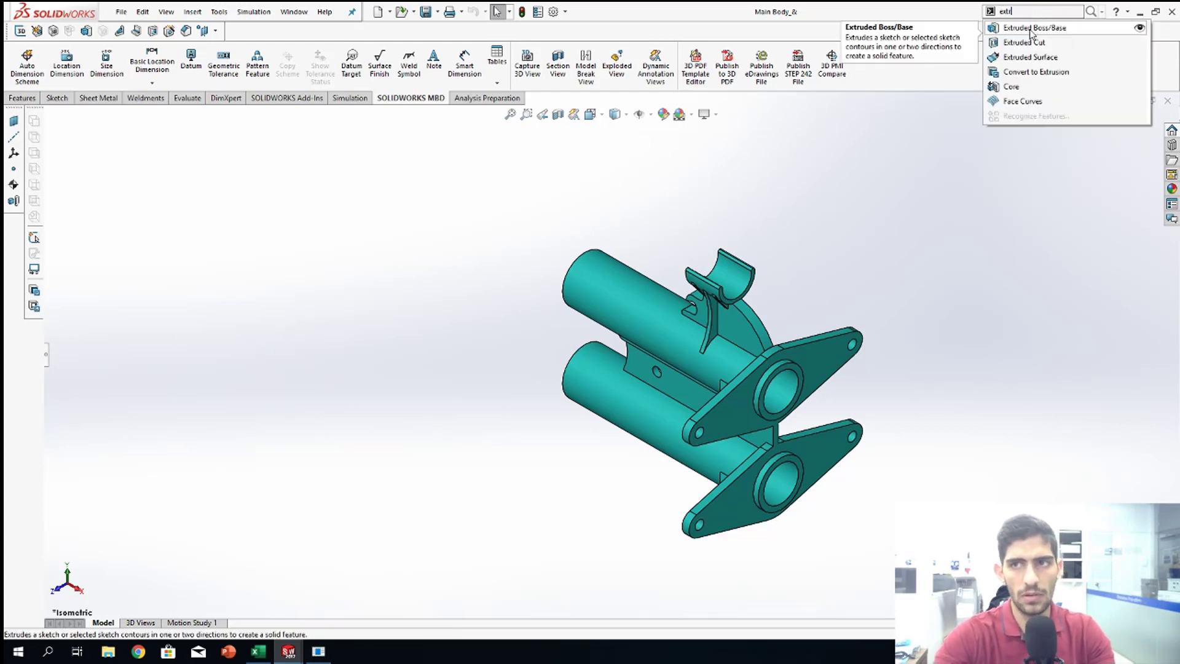
{"action": "left_click", "coordinate": [1031, 28]}
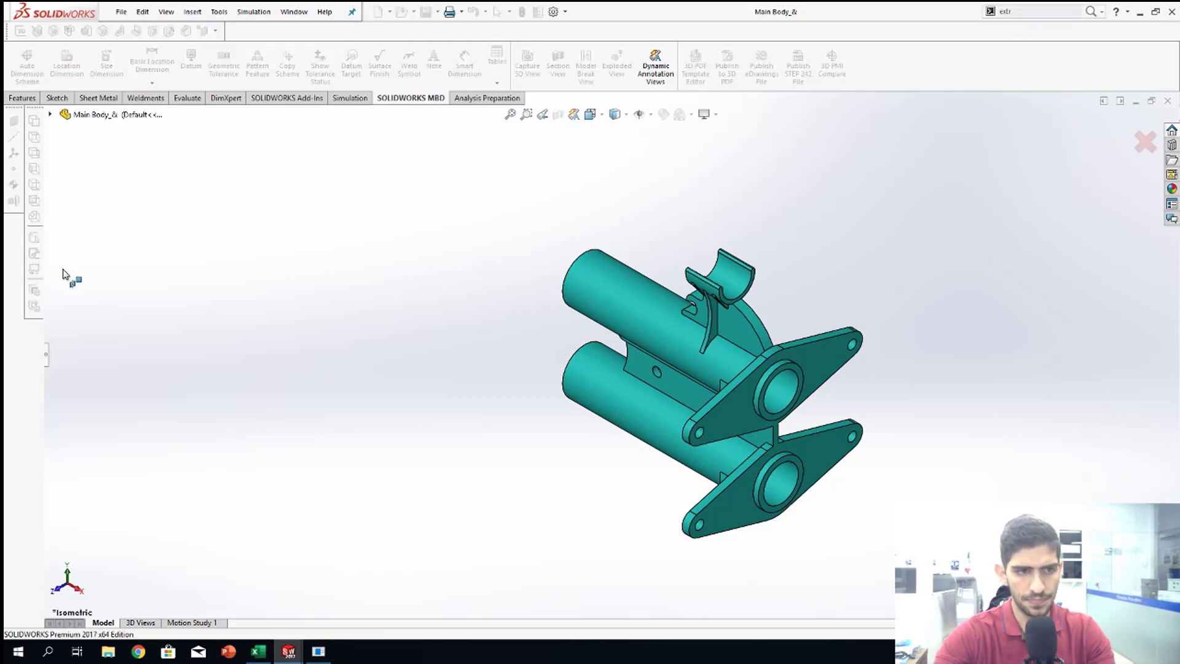
{"action": "left_click", "coordinate": [47, 356]}
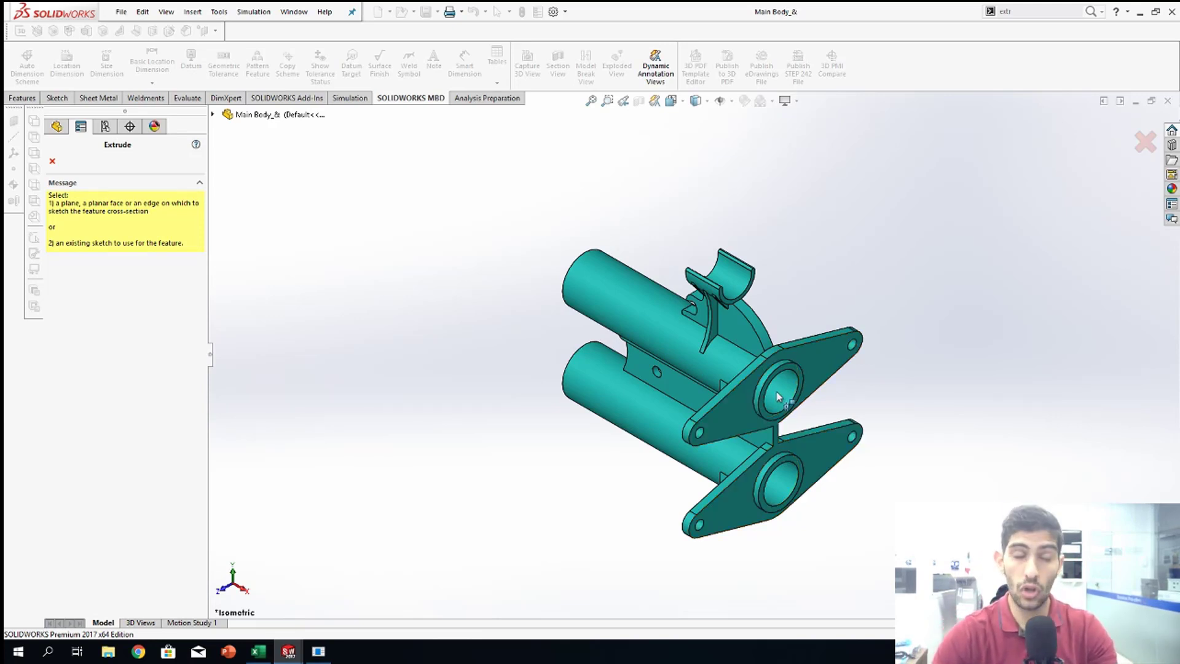
{"action": "key", "text": "Escape"}
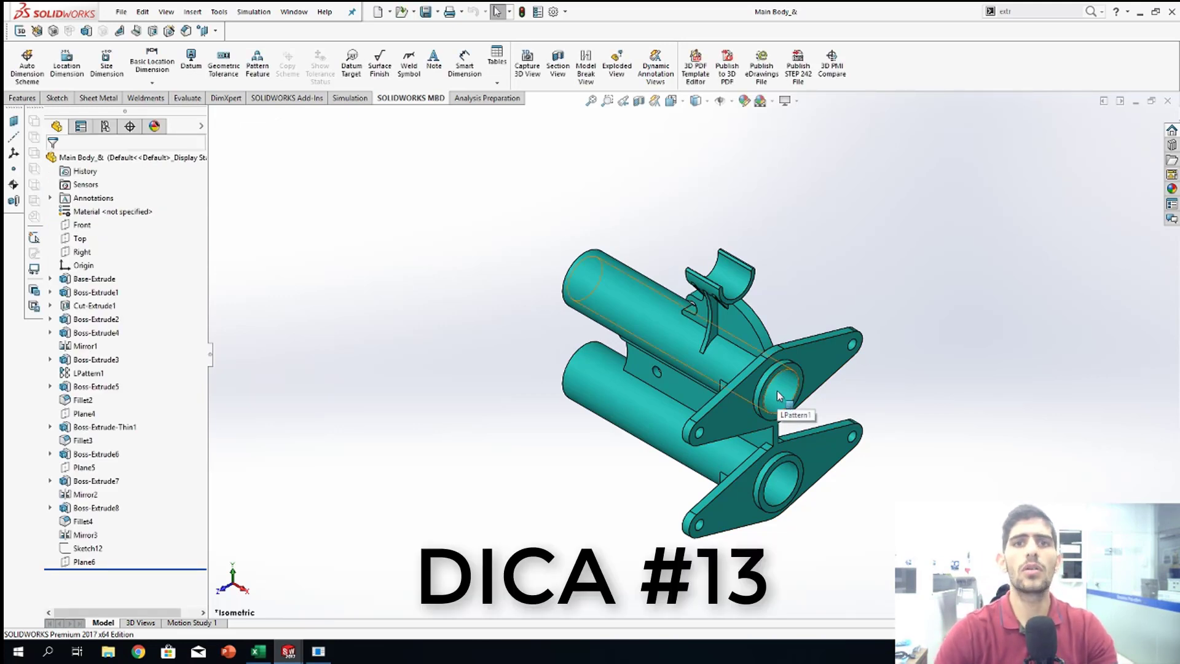
{"action": "left_click", "coordinate": [142, 11]}
{"action": "mouse_move", "coordinate": [122, 12]}
{"action": "left_click", "coordinate": [161, 30]}
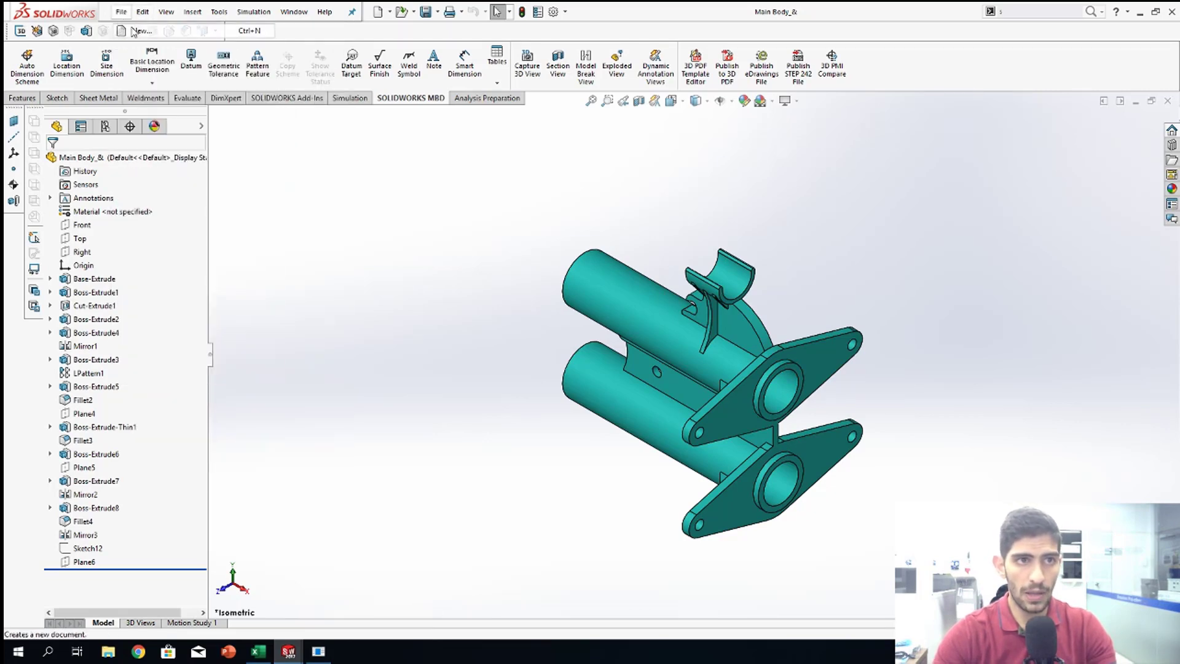
{"action": "left_click", "coordinate": [697, 455]}
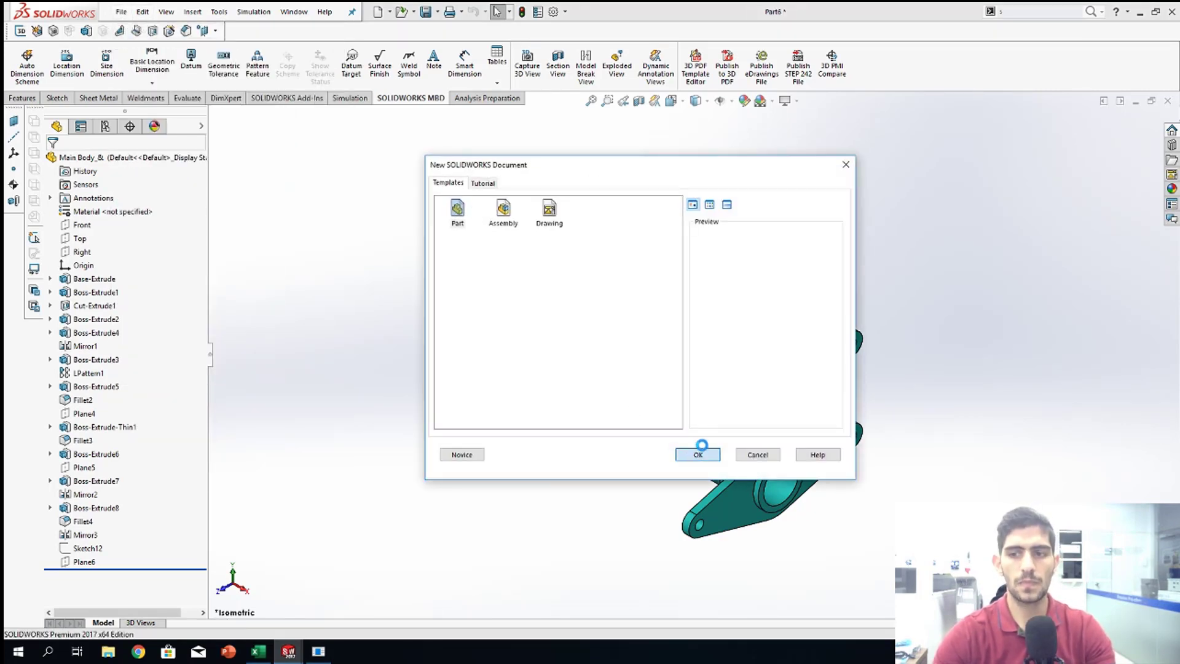
{"action": "left_click", "coordinate": [664, 101]}
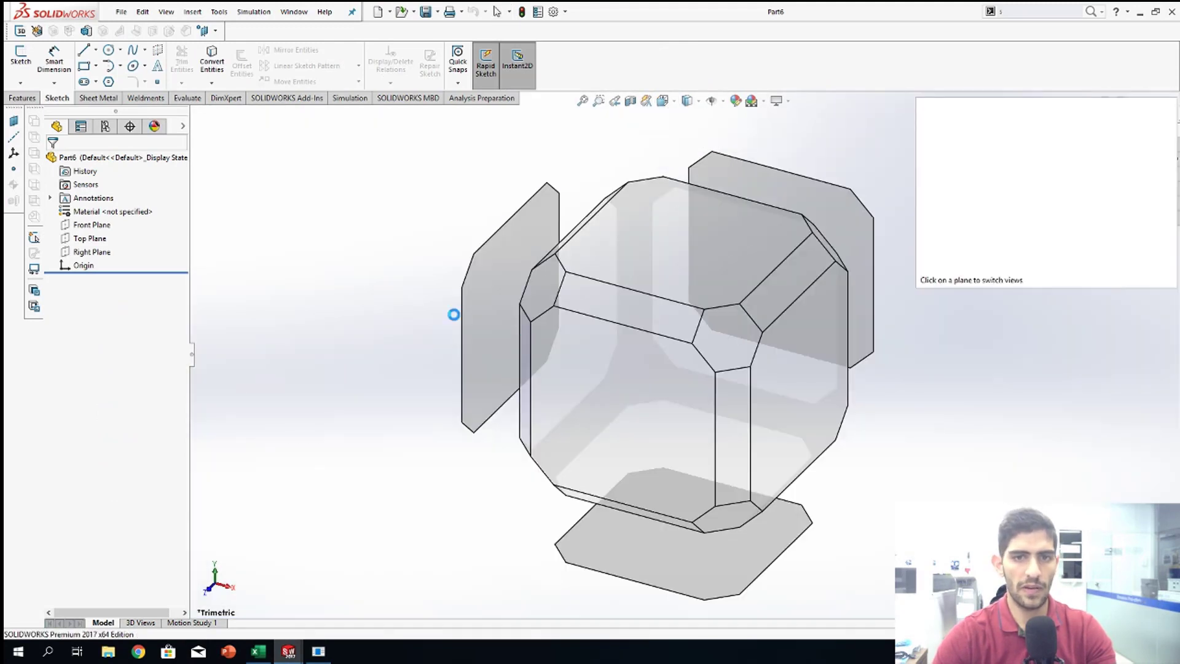
{"action": "left_click", "coordinate": [452, 313]}
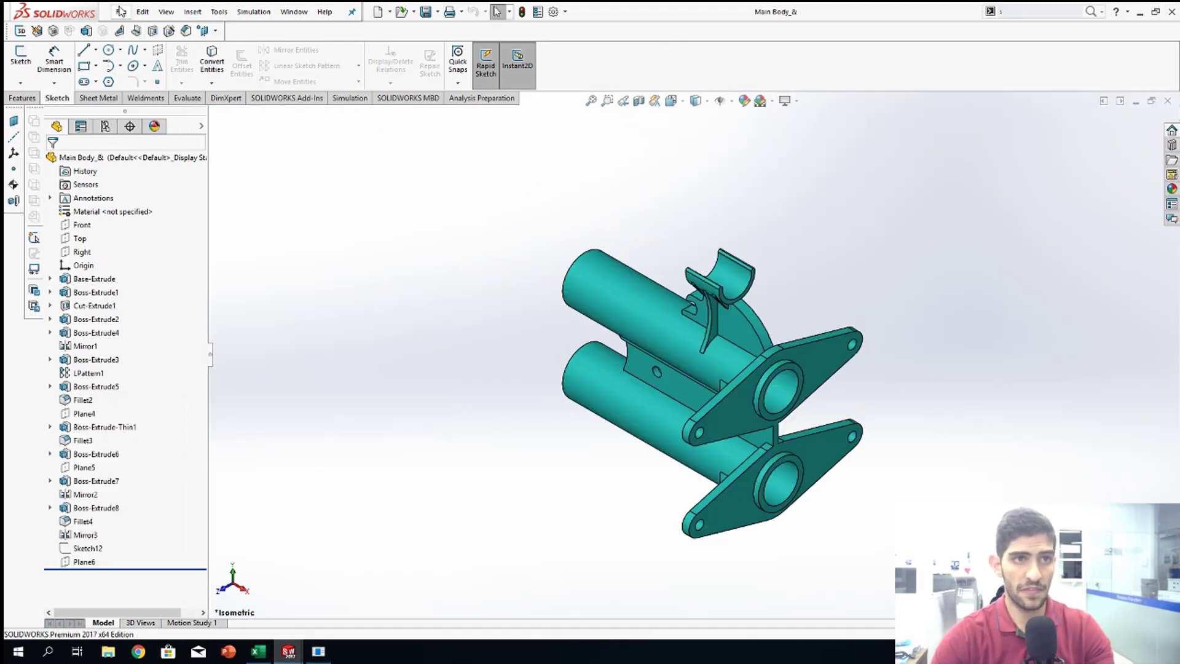
Step: Create a new document from the Part template
{"action": "left_click", "coordinate": [121, 12]}
{"action": "left_click", "coordinate": [135, 30]}
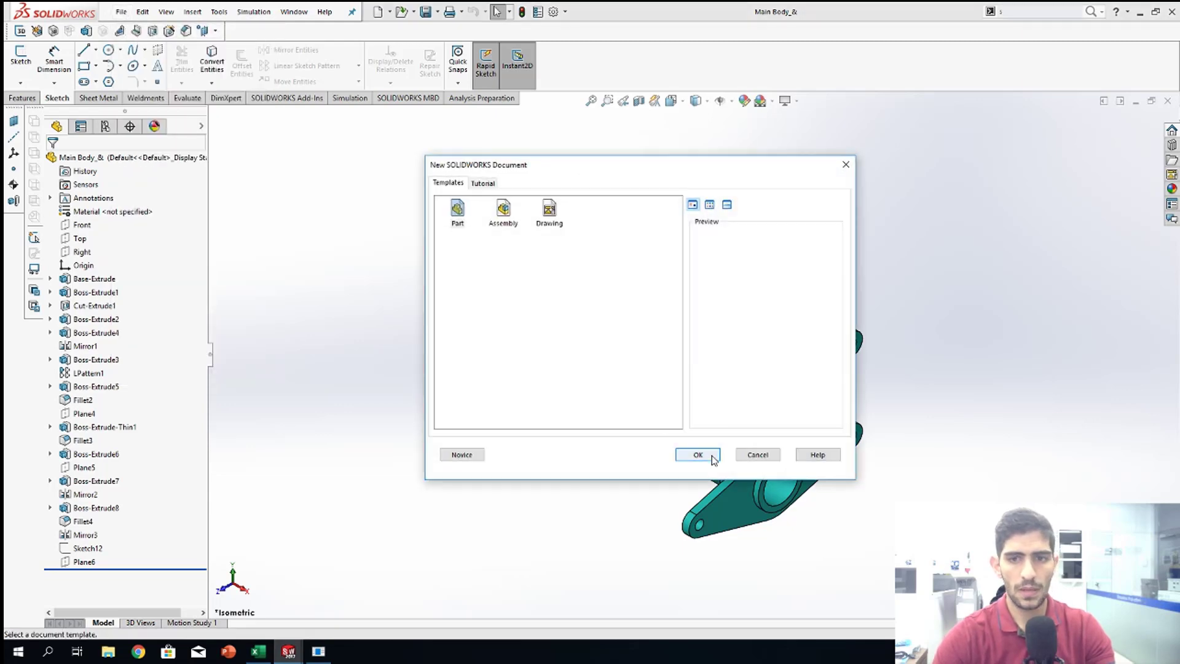
{"action": "left_click", "coordinate": [699, 455]}
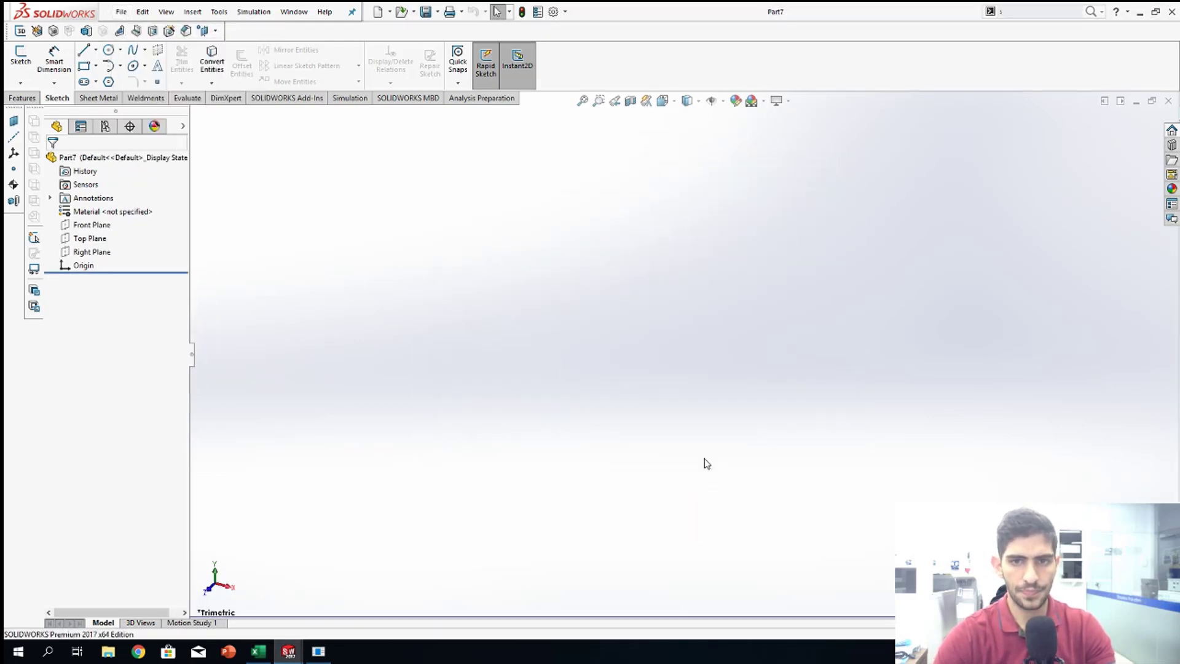
Step: Open a sketch on the Front Plane with the centre-rectangle command and turn the view to Front
{"action": "left_click", "coordinate": [106, 229]}
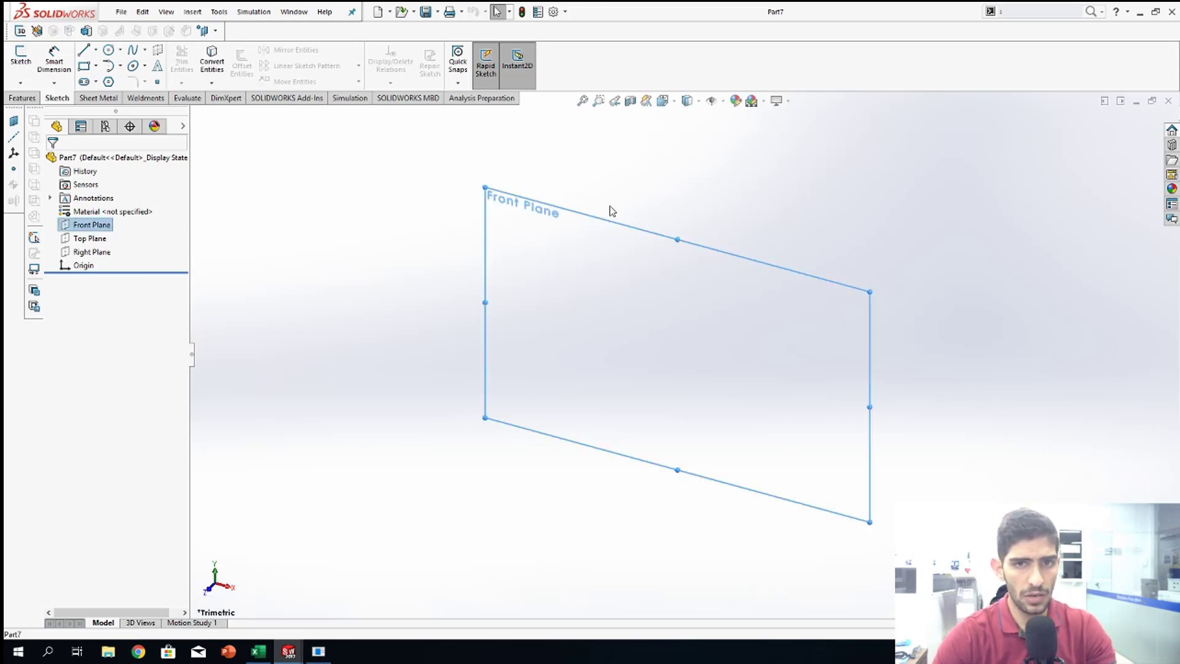
{"action": "left_click", "coordinate": [121, 53]}
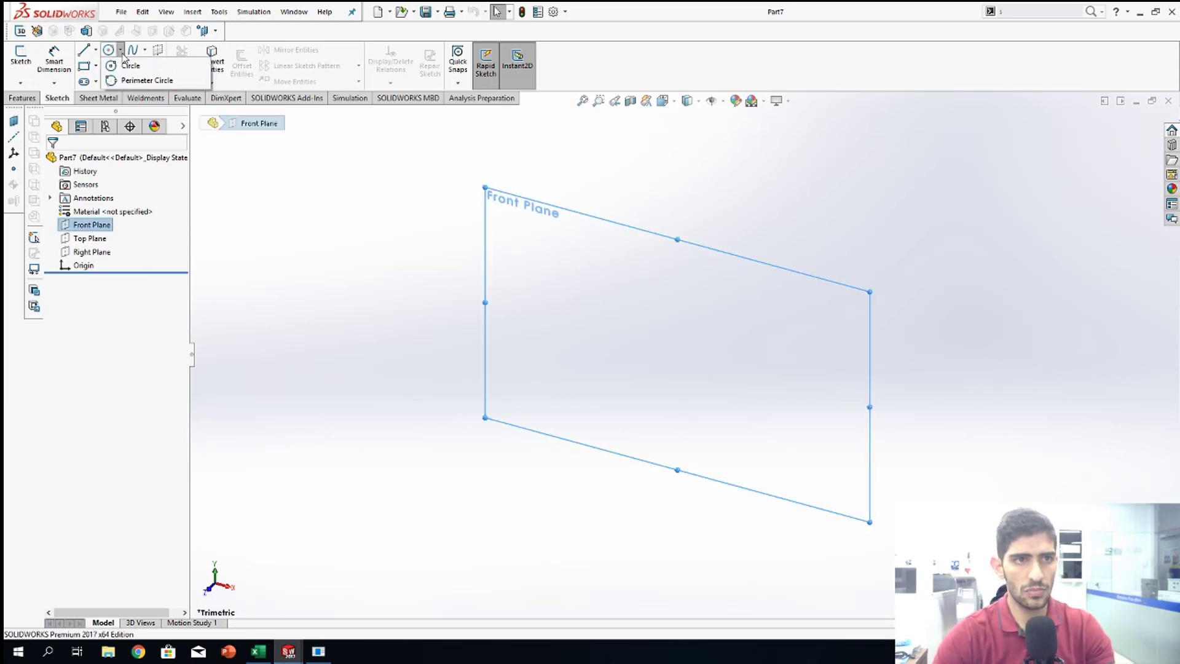
{"action": "left_click", "coordinate": [96, 65]}
{"action": "left_click", "coordinate": [141, 79]}
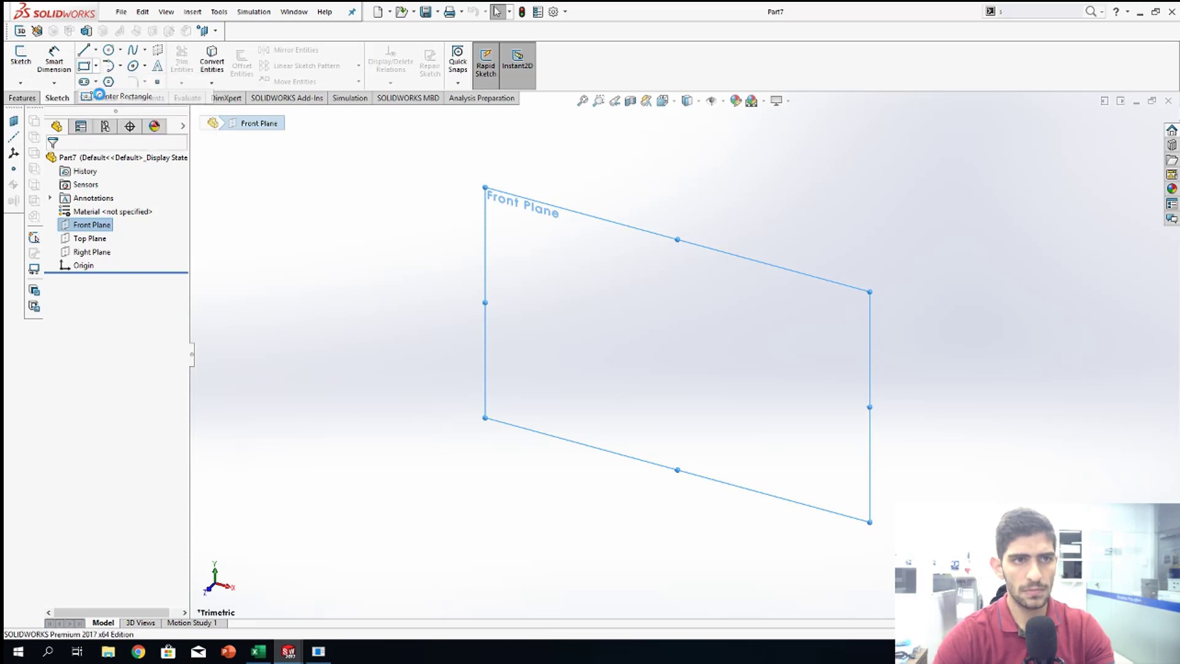
{"action": "left_click", "coordinate": [679, 292]}
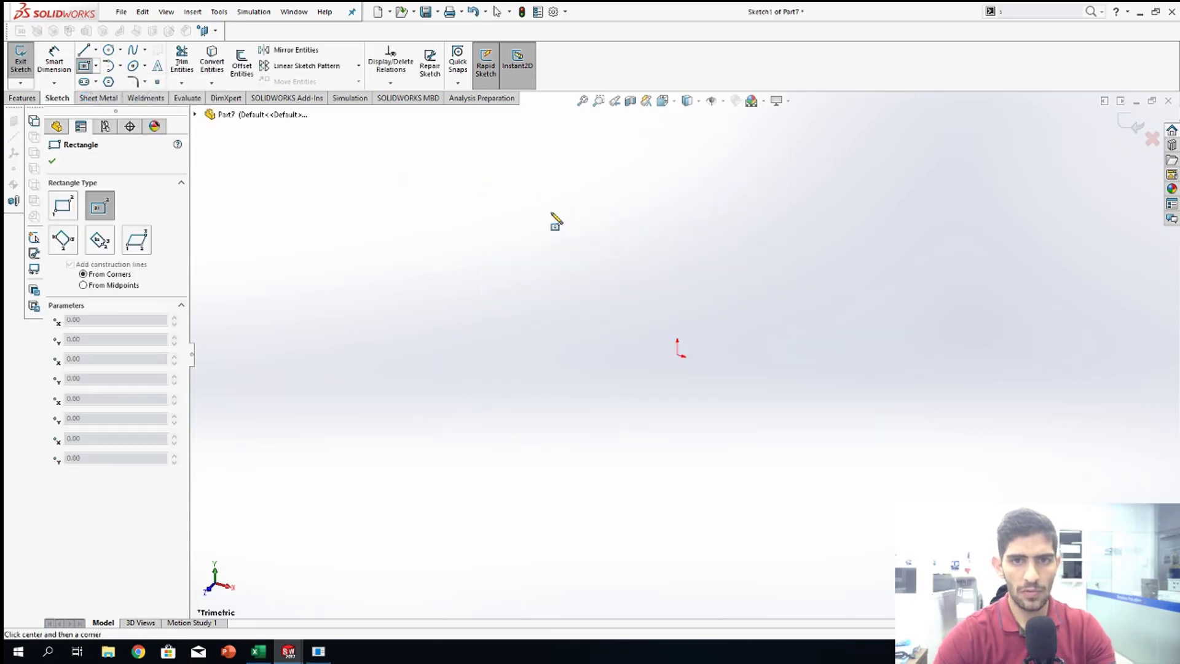
{"action": "left_click", "coordinate": [550, 212]}
{"action": "key", "text": "Escape"}
{"action": "key", "text": "space"}
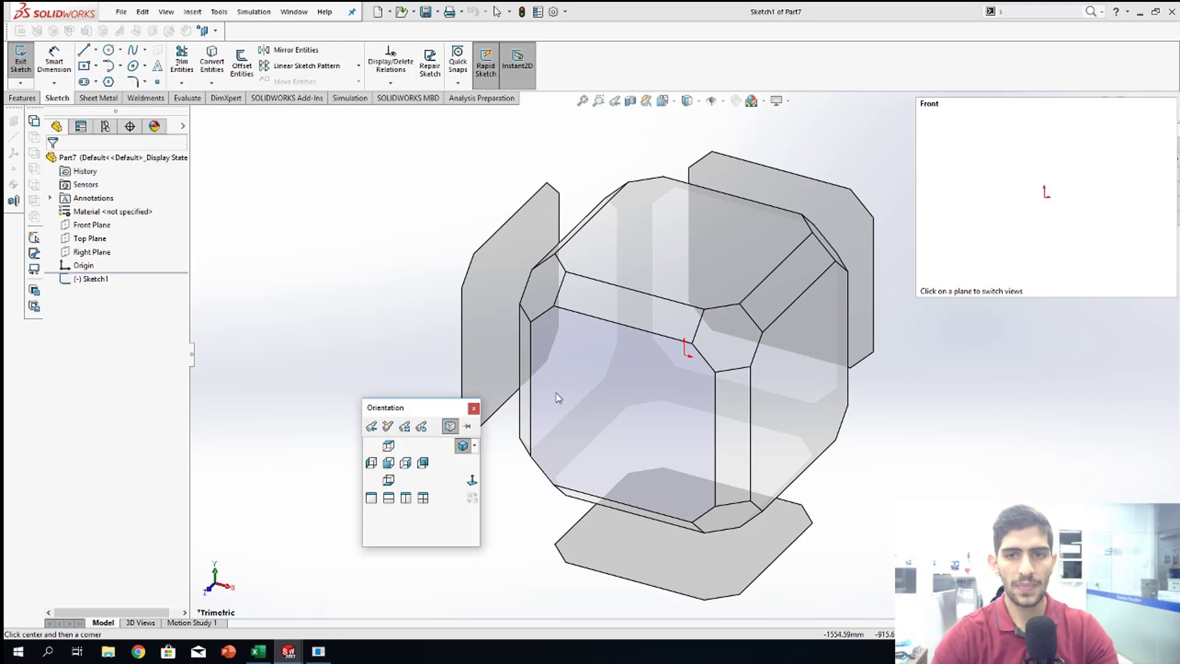
{"action": "left_click", "coordinate": [584, 380]}
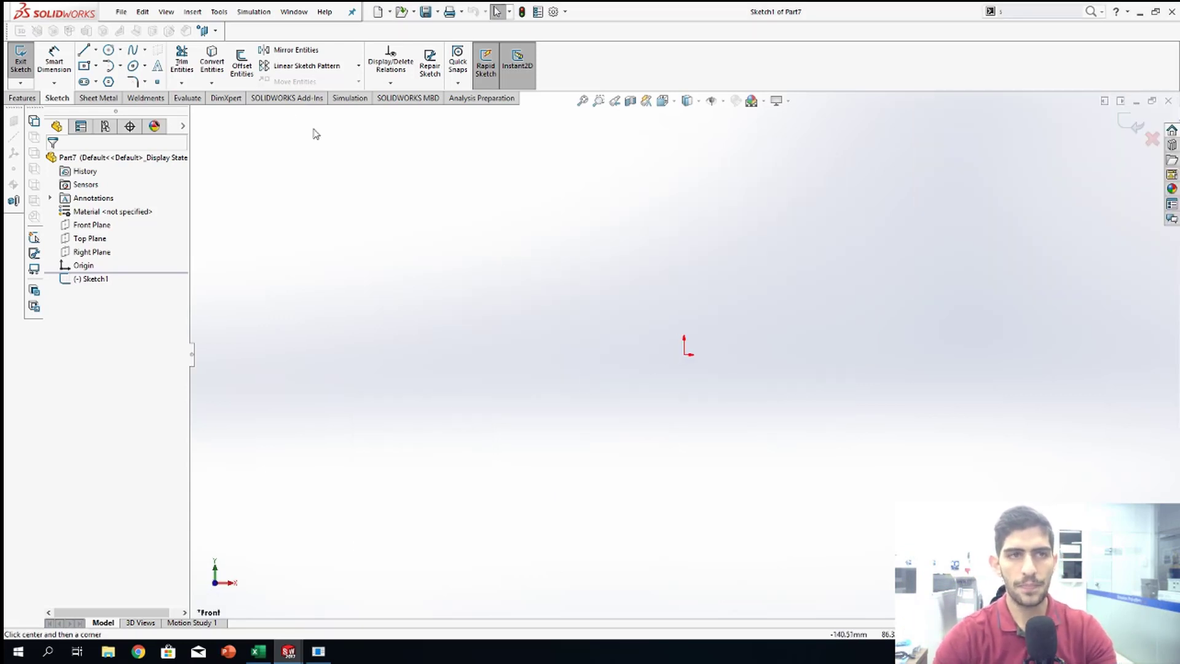
Step: Sketch a centre rectangle about 265 by 120 mm, centred on the origin
{"action": "left_click", "coordinate": [96, 65]}
{"action": "left_click", "coordinate": [117, 95]}
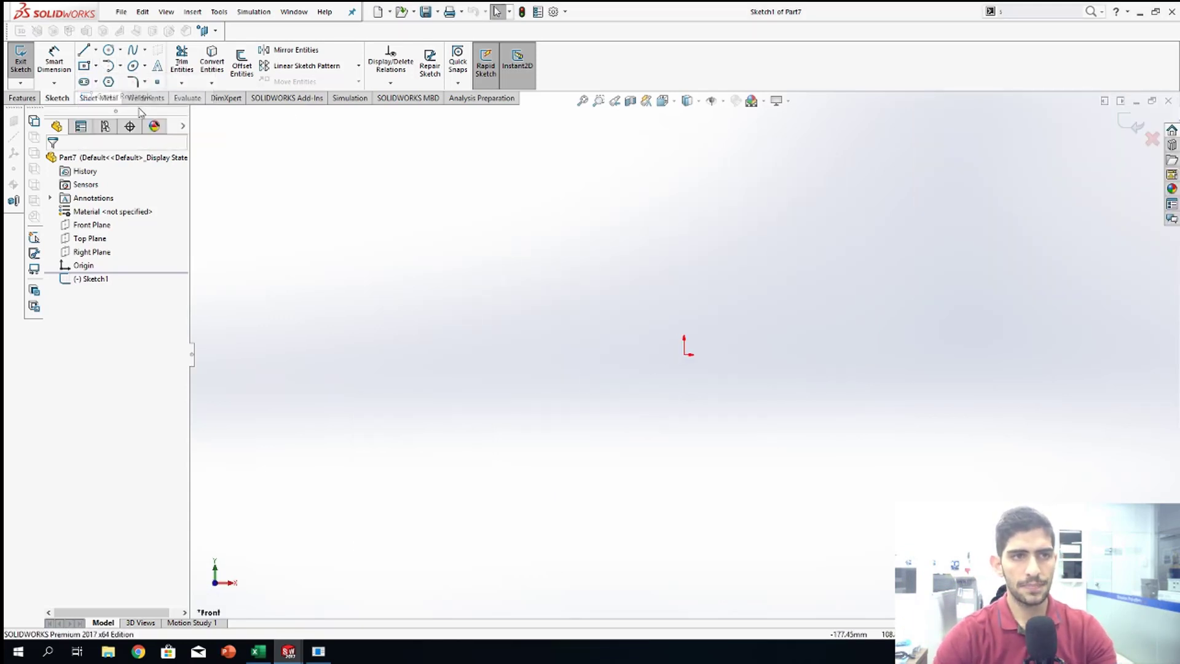
{"action": "left_click", "coordinate": [684, 354]}
{"action": "left_click", "coordinate": [382, 217]}
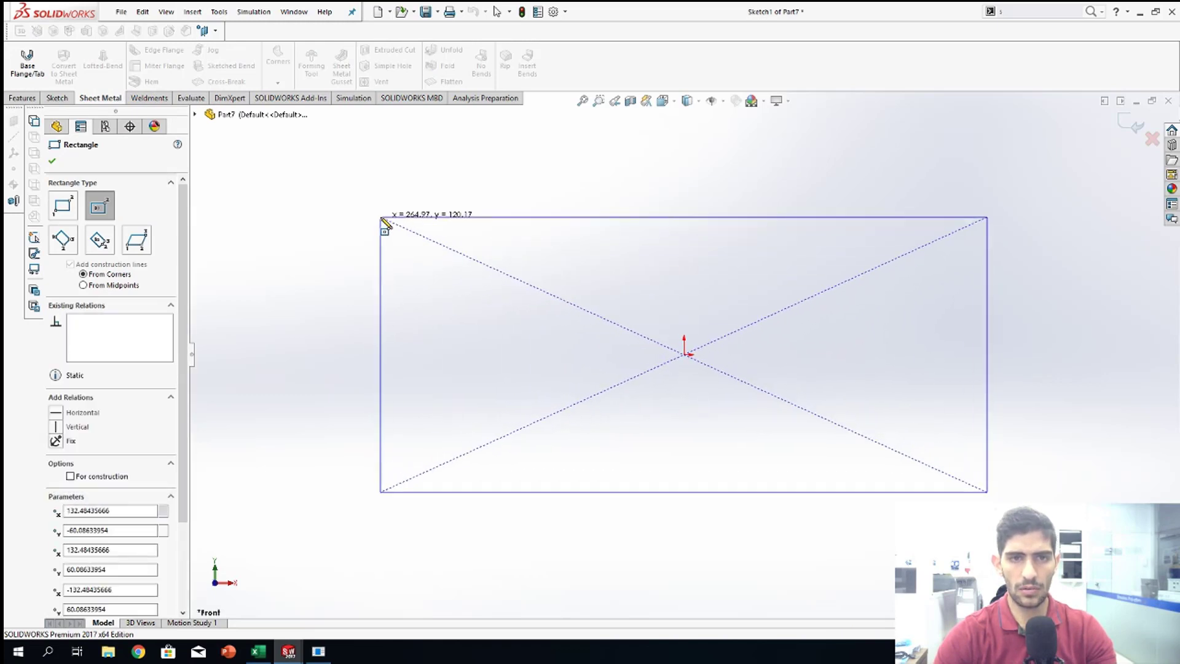
{"action": "key", "text": "Escape"}
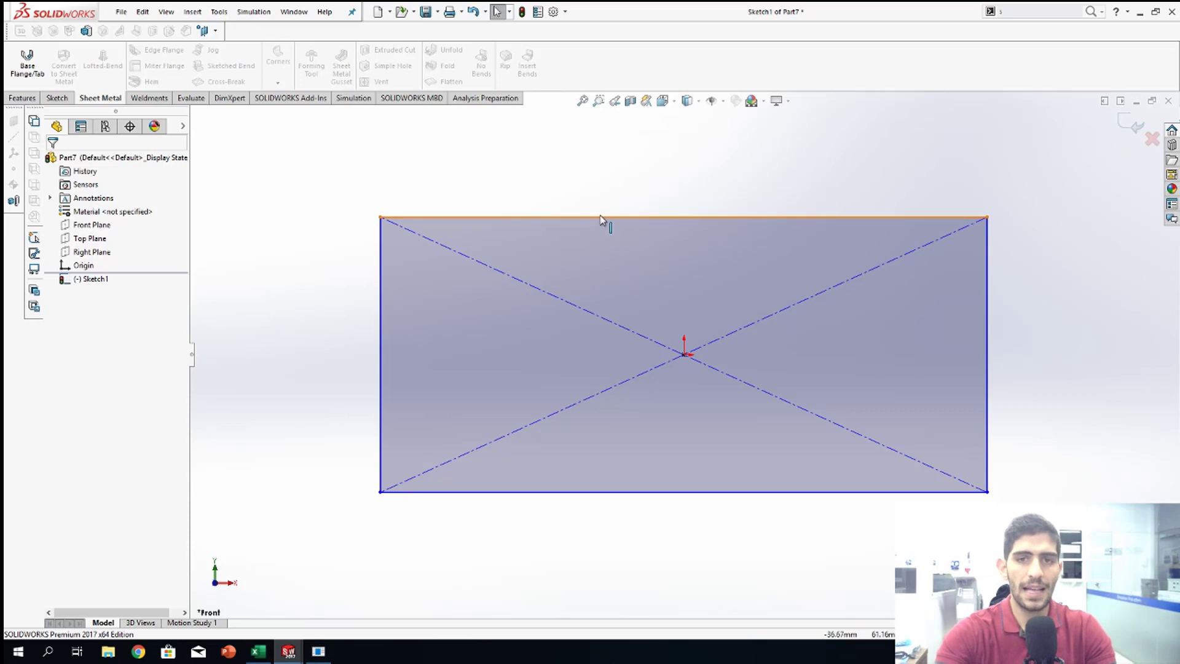
Step: Show the shortcut bar with the sketch commands, dismiss it and exit the sketch
{"action": "key", "text": "s"}
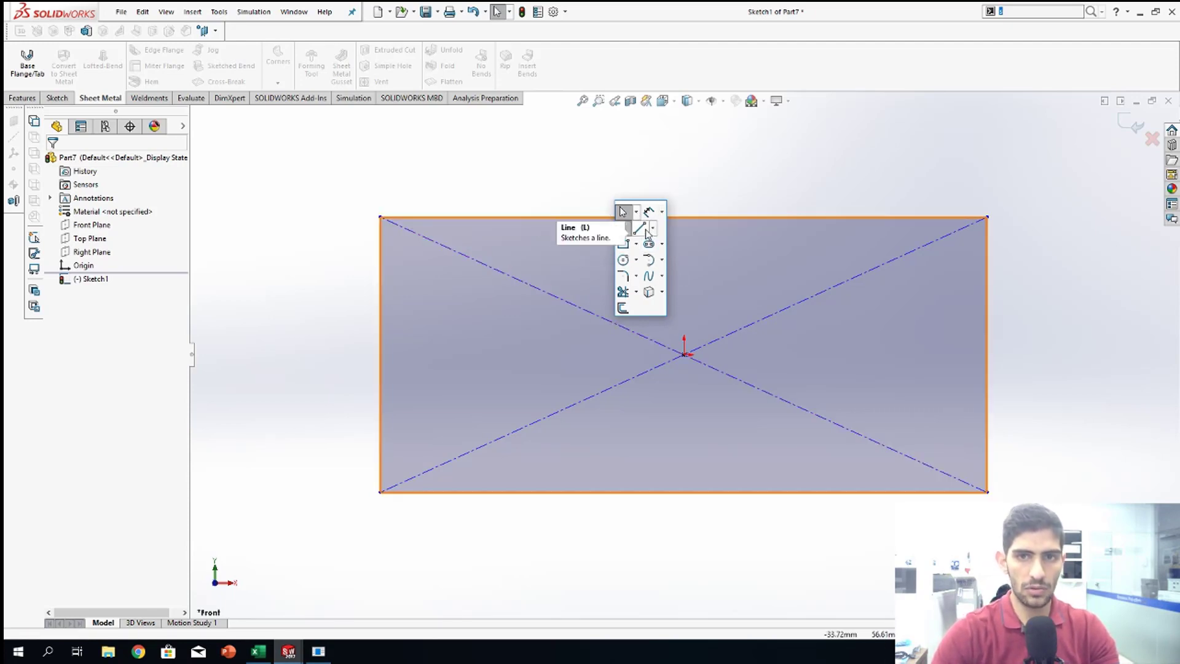
{"action": "left_click", "coordinate": [701, 191]}
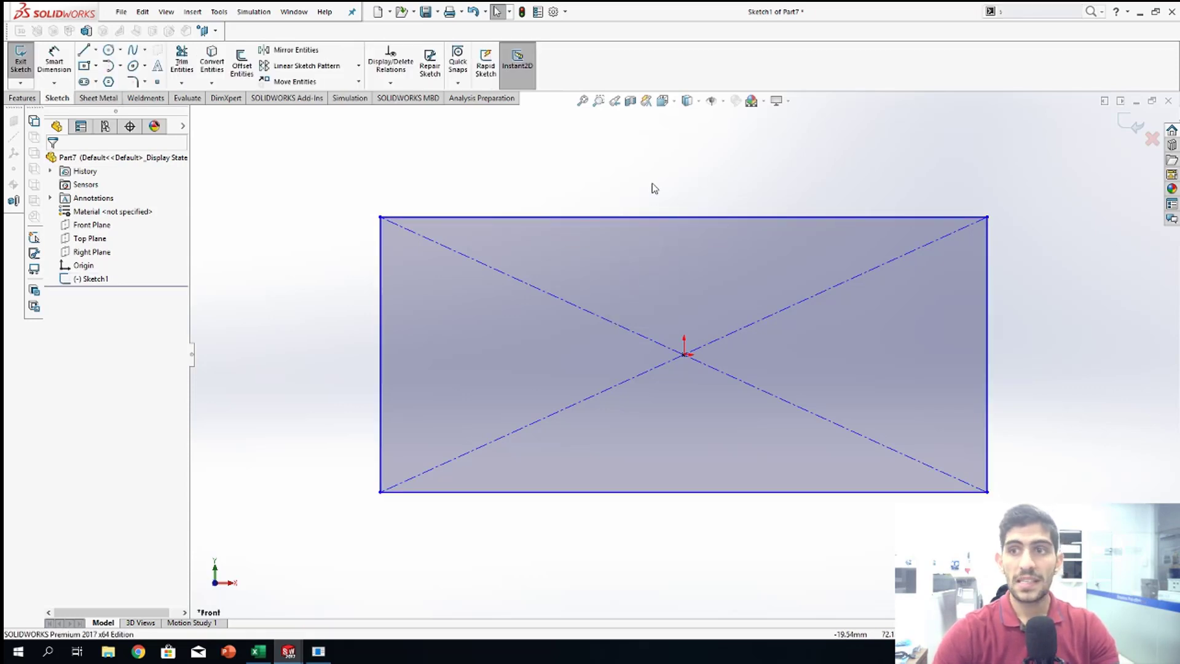
{"action": "left_click", "coordinate": [1131, 126]}
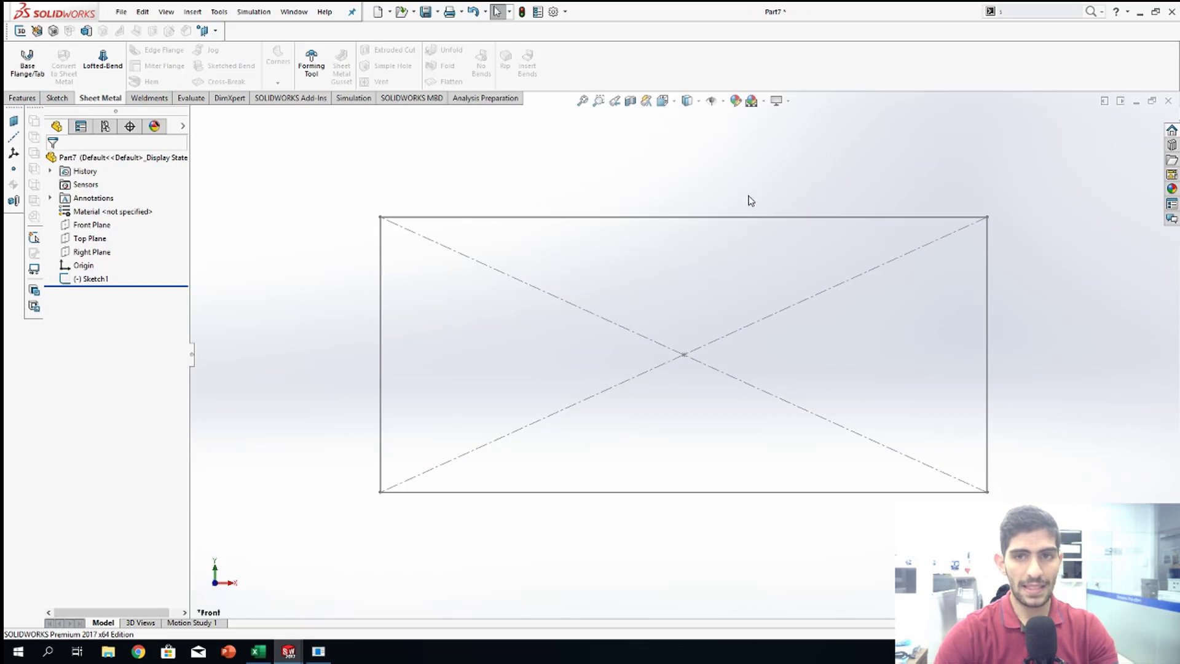
Step: Start Extruded Boss/Base from the shortcut bar and extrude the rectangle sketch 10 mm blind
{"action": "key", "text": "s"}
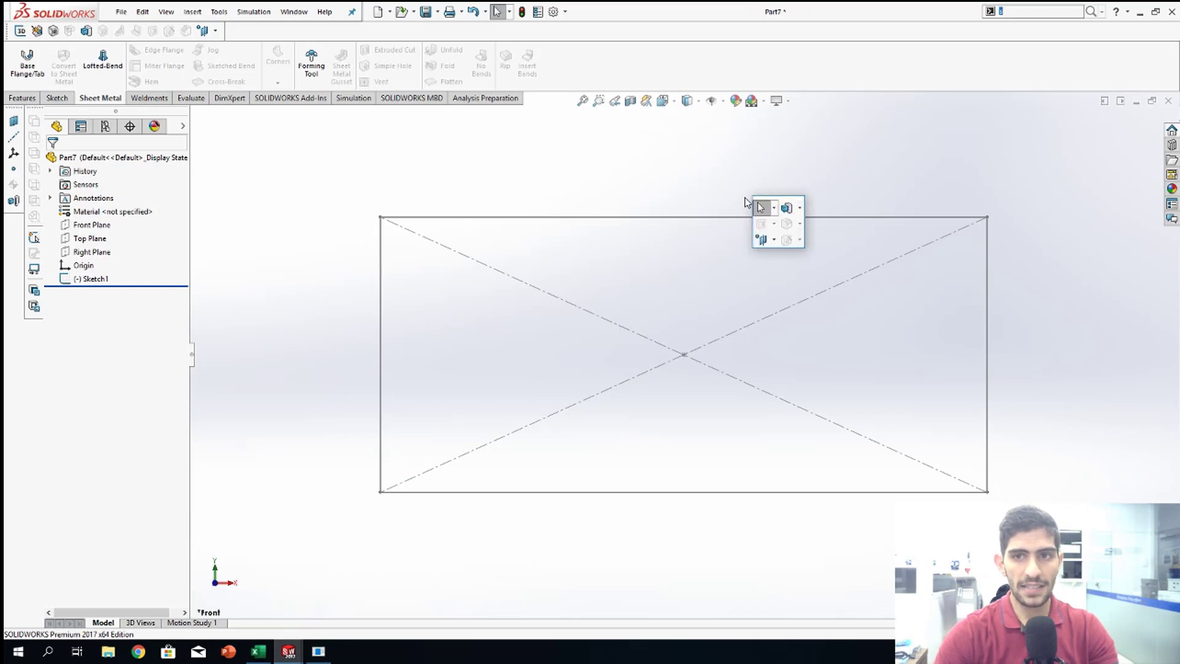
{"action": "left_click", "coordinate": [800, 208]}
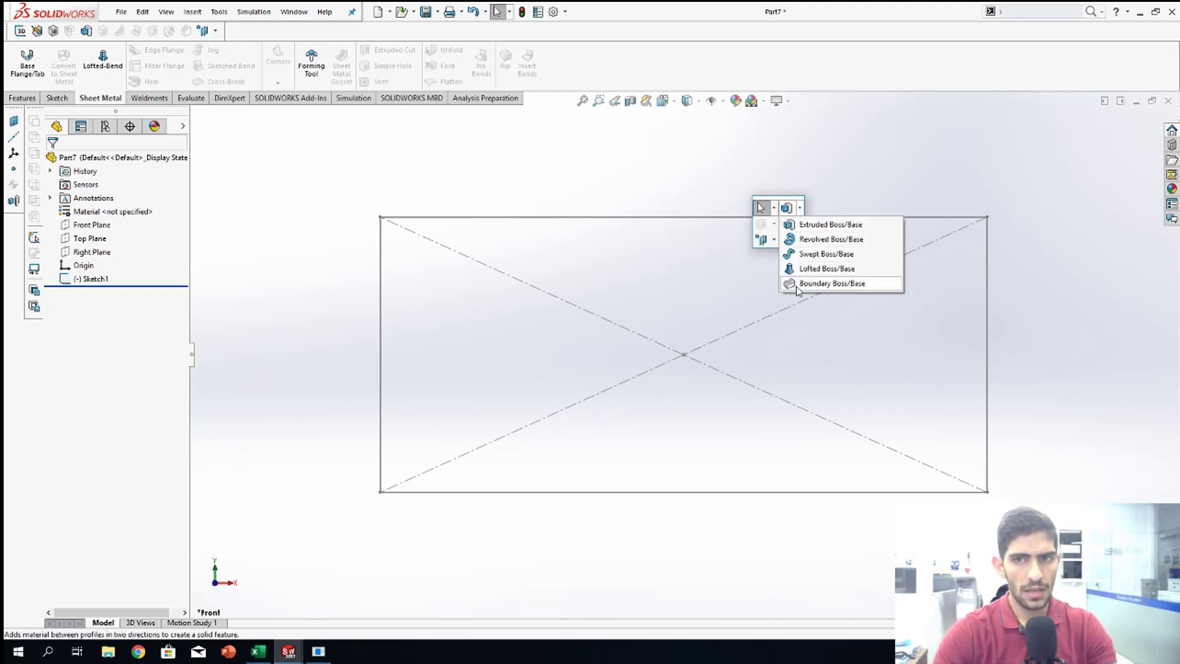
{"action": "left_click", "coordinate": [787, 208]}
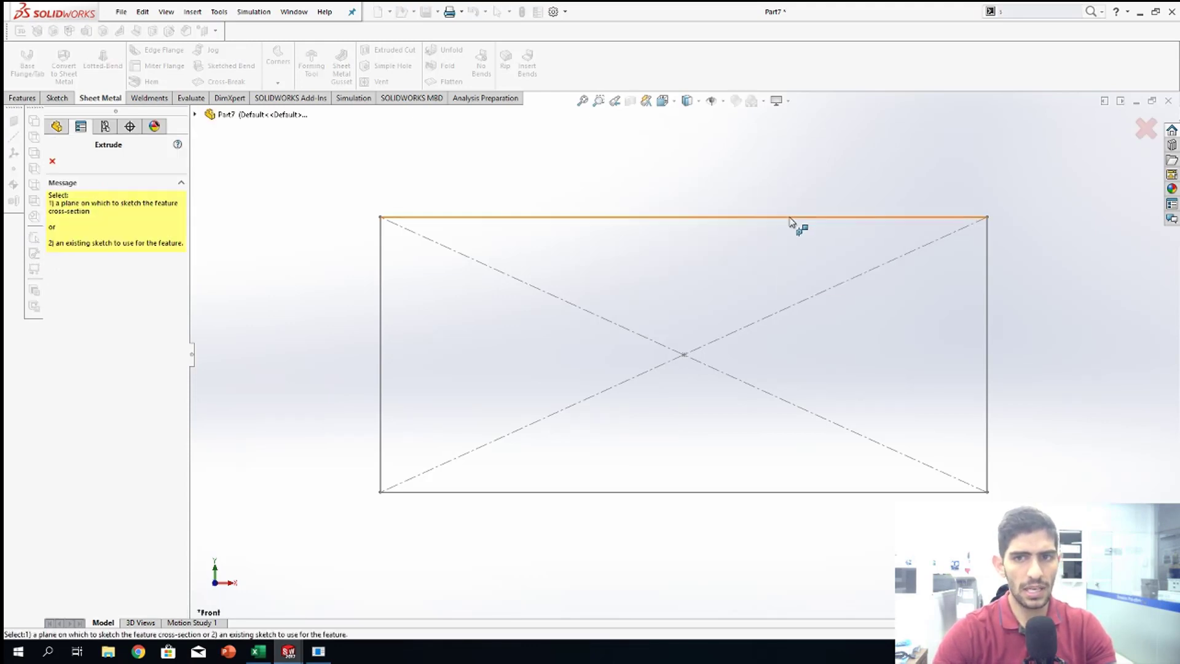
{"action": "left_click", "coordinate": [789, 218]}
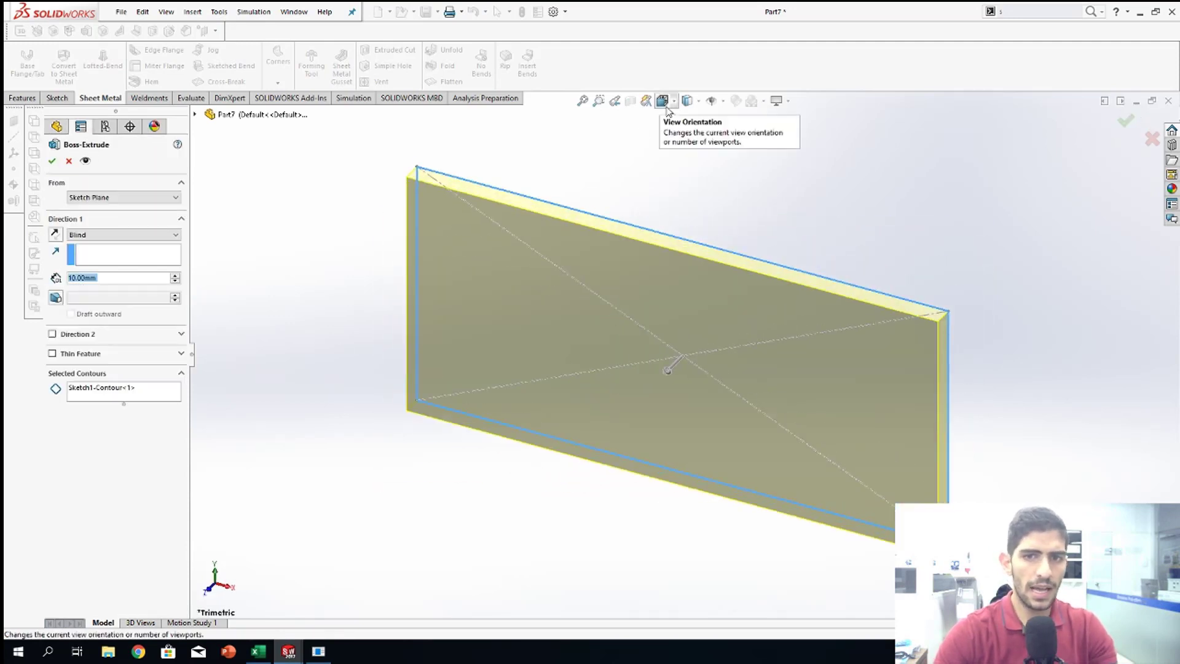
{"action": "key", "text": "Return"}
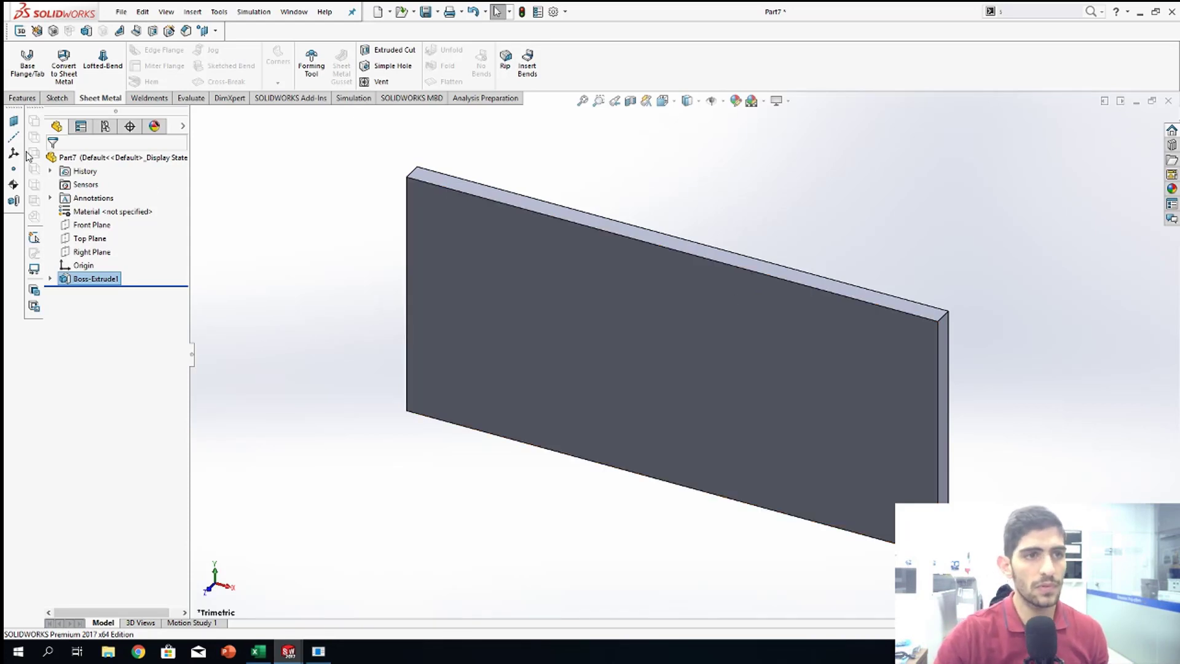
Step: Show the feature commands and view the cut commands offered by the shortcut bar over the plate
{"action": "left_click", "coordinate": [28, 99]}
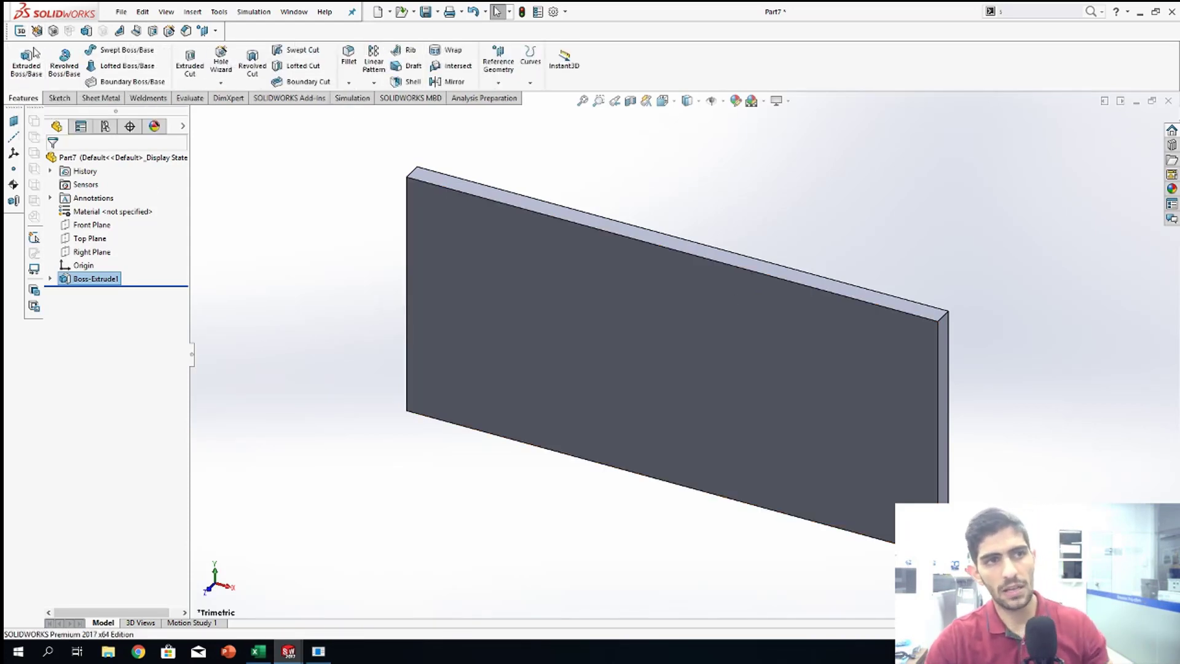
{"action": "left_click", "coordinate": [508, 244]}
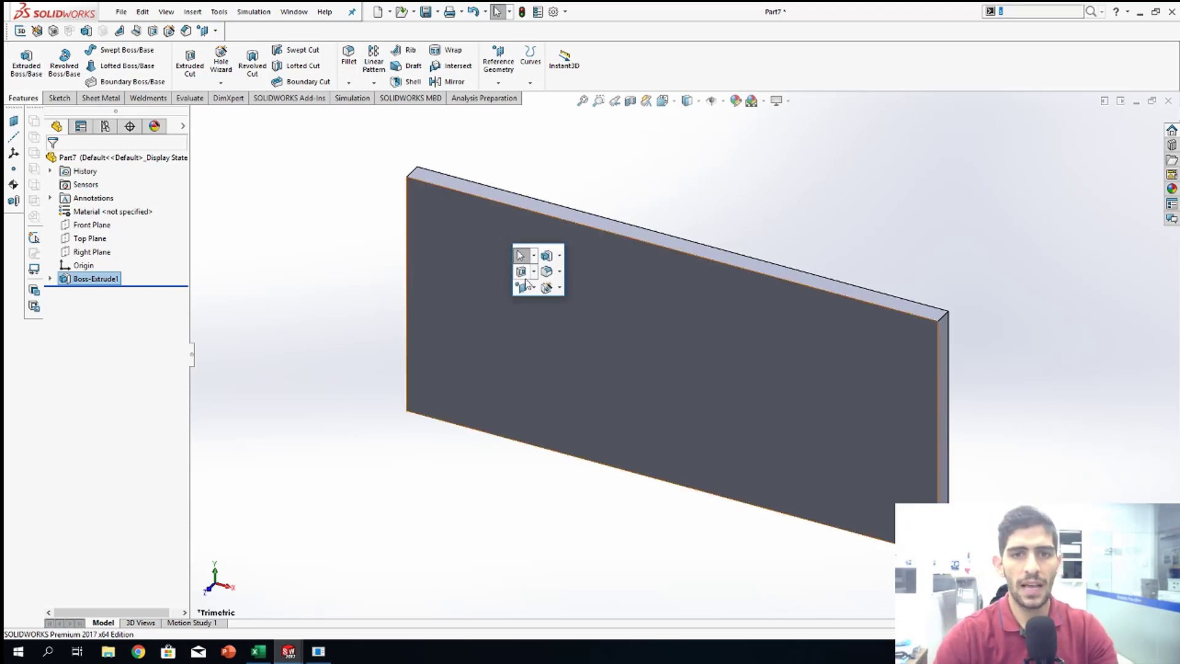
{"action": "left_click", "coordinate": [537, 273]}
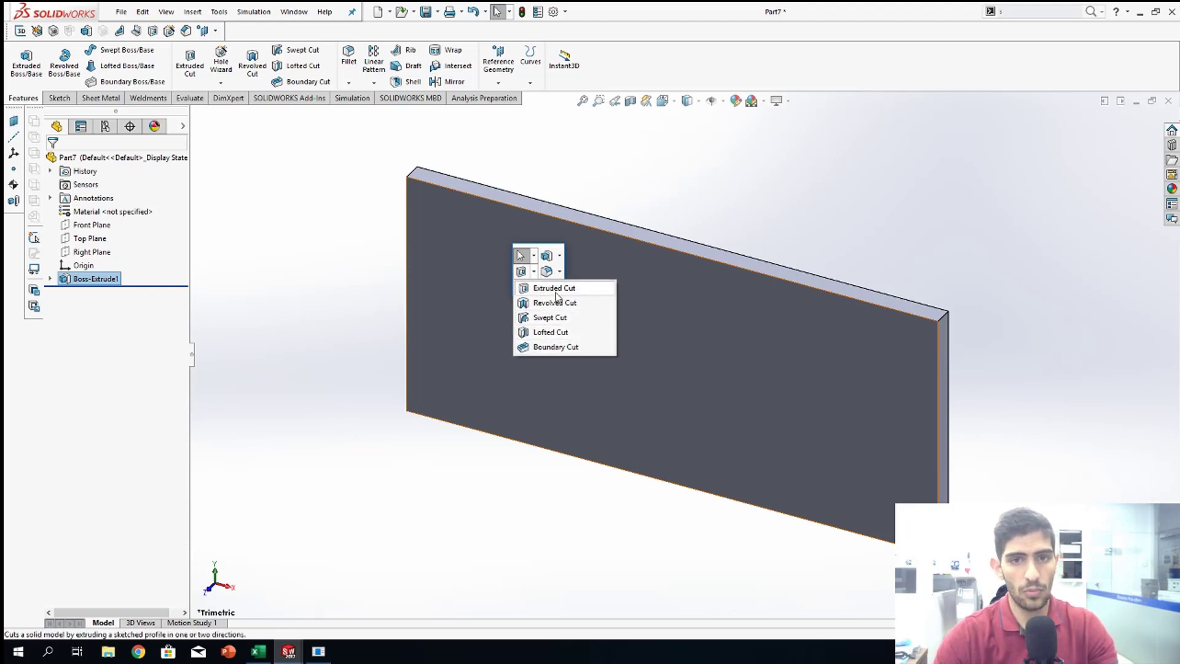
{"action": "left_click", "coordinate": [659, 184]}
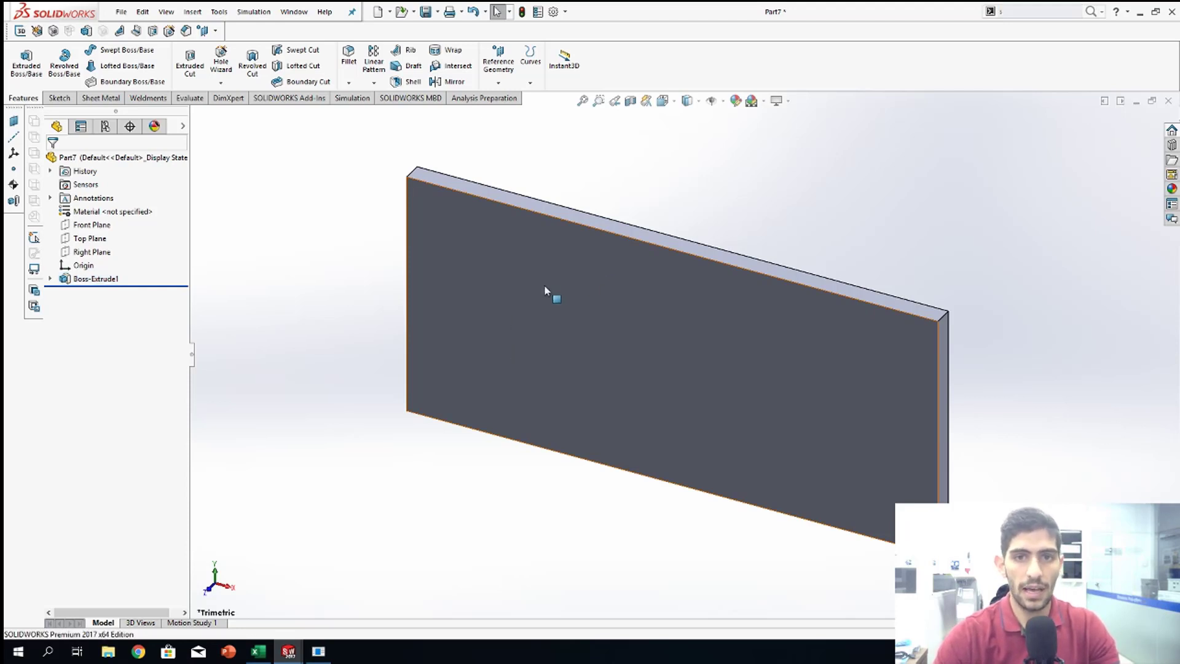
Step: Start Fillet from the shortcut bar and round the upper long edge of the plate's front face with a 5 mm radius
{"action": "left_click", "coordinate": [503, 250]}
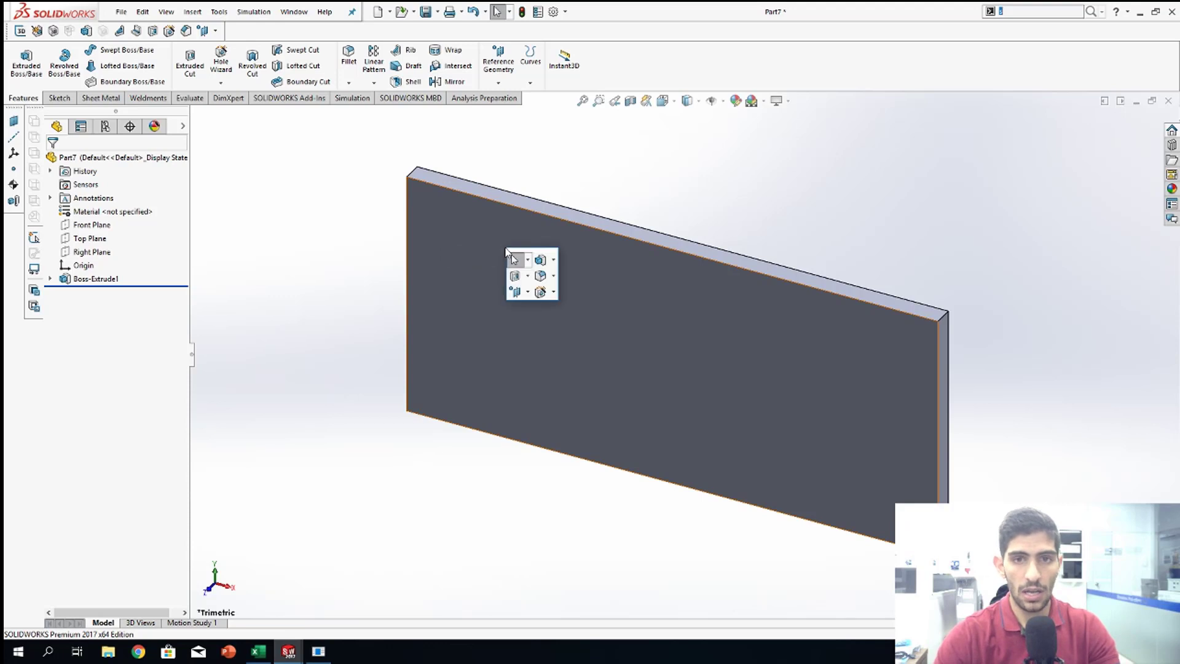
{"action": "left_click", "coordinate": [553, 276]}
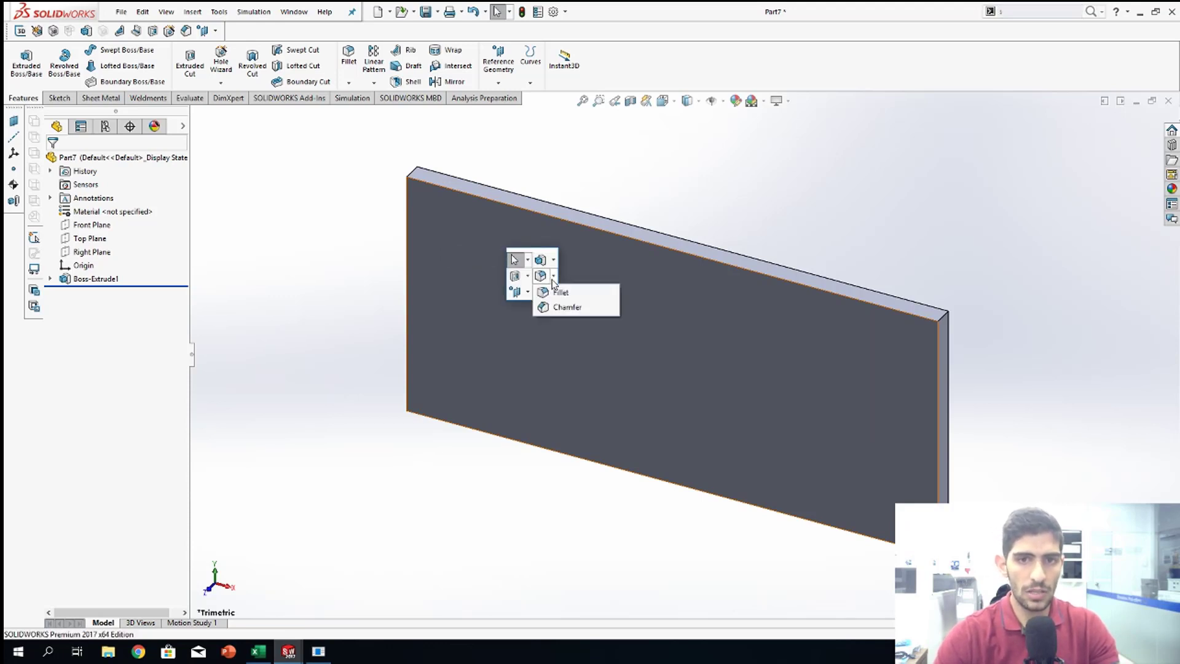
{"action": "left_click", "coordinate": [556, 299]}
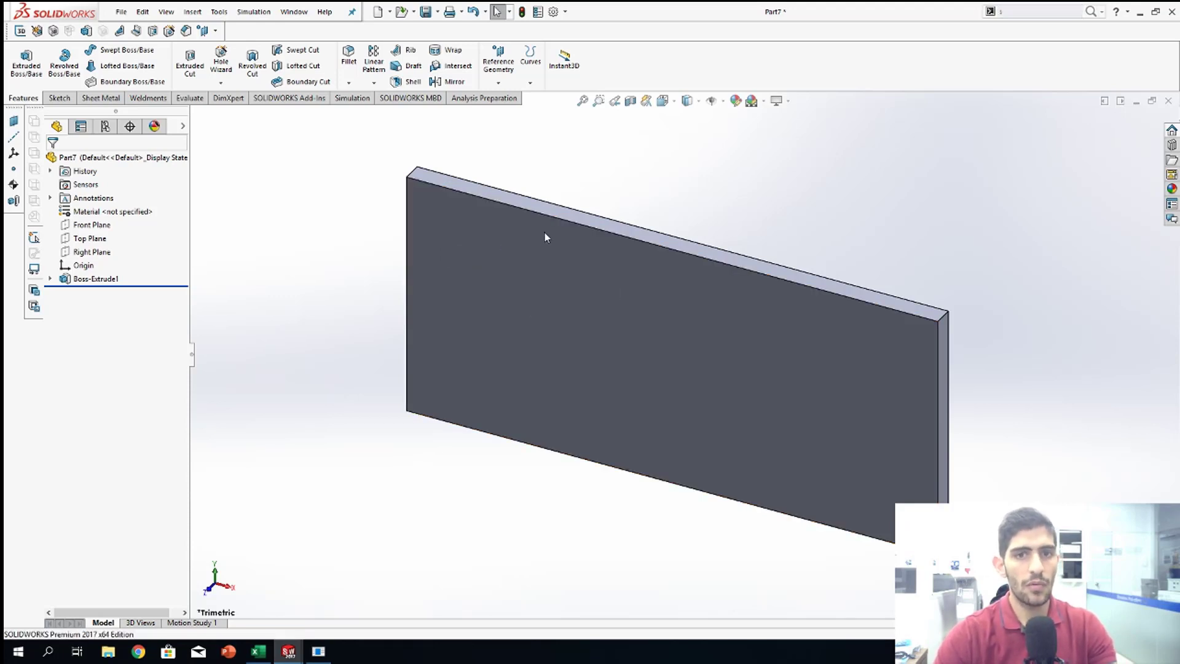
{"action": "left_click", "coordinate": [552, 231]}
{"action": "left_click", "coordinate": [411, 261]}
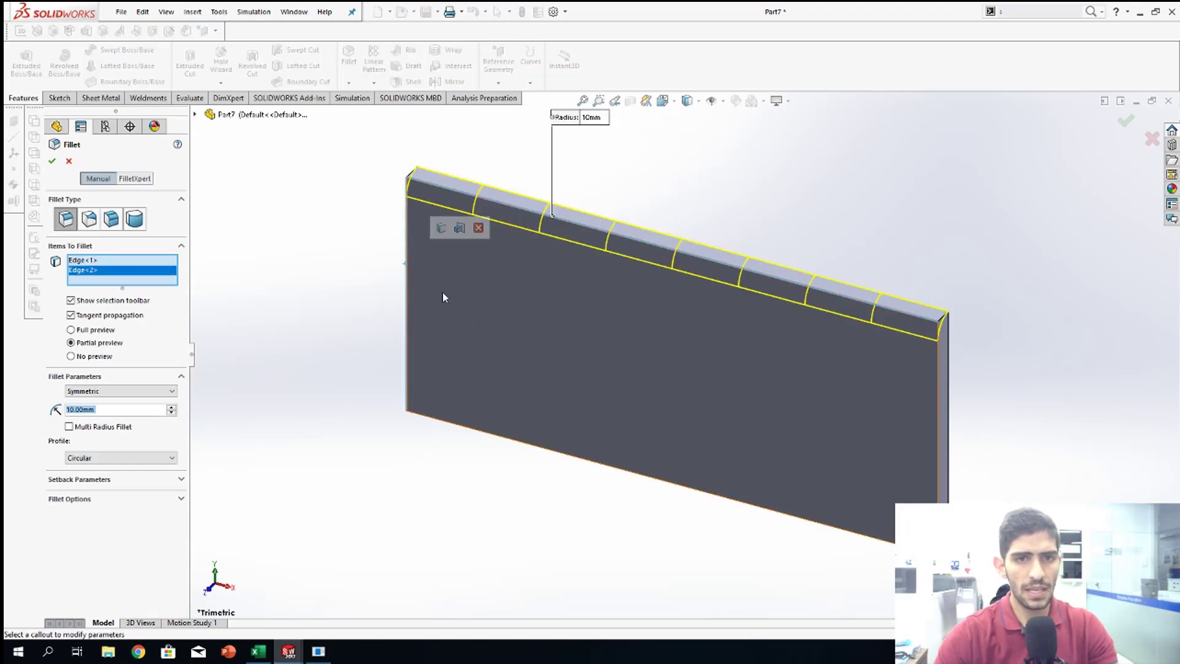
{"action": "left_click", "coordinate": [405, 293]}
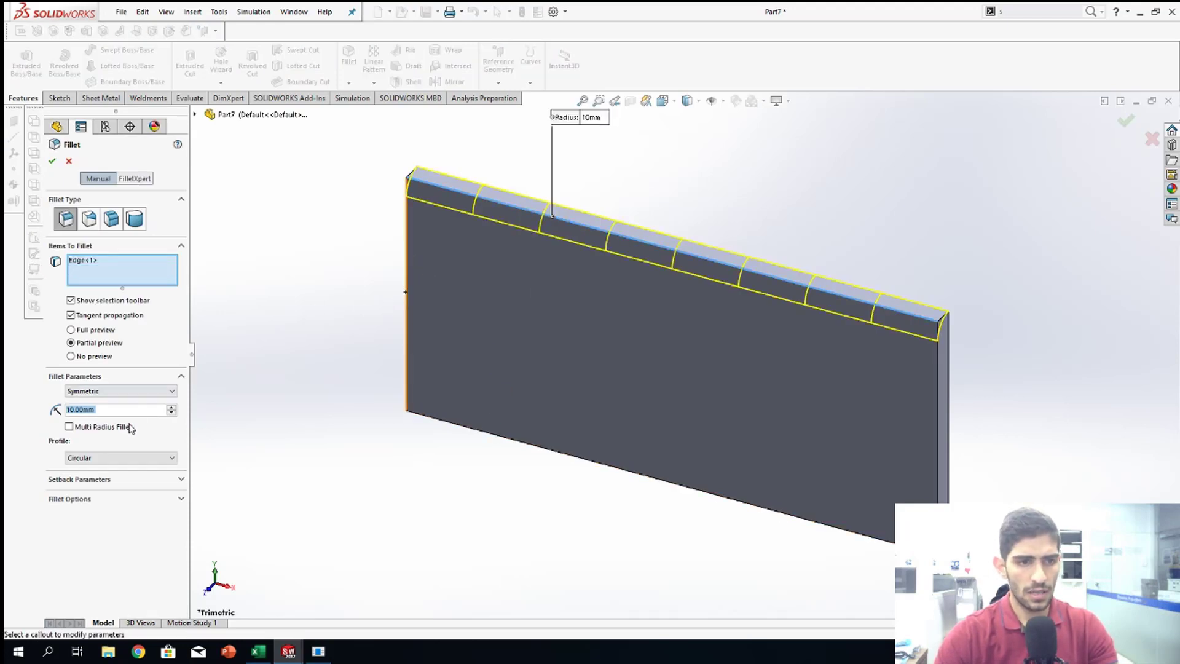
{"action": "type", "text": "5"}
{"action": "key", "text": "Return"}
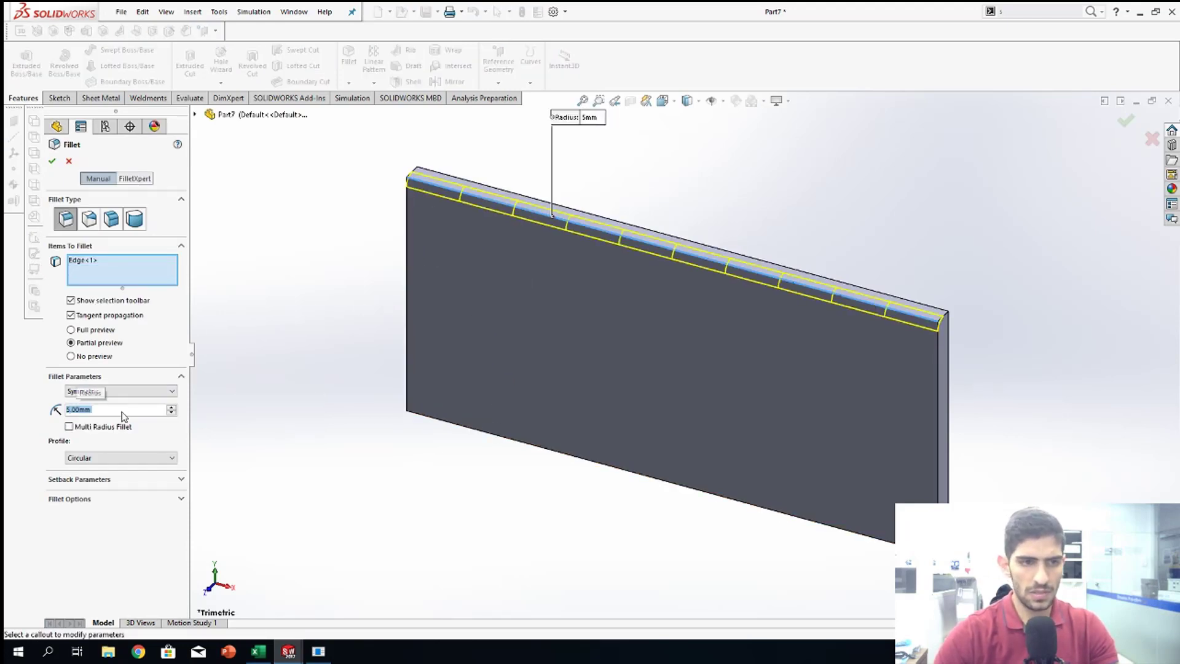
{"action": "left_click", "coordinate": [51, 161]}
Step: Paste the fillet onto the other three edges of the plate's front face
{"action": "middle_click_drag", "start_coordinate": [641, 260], "coordinate": [704, 234]}
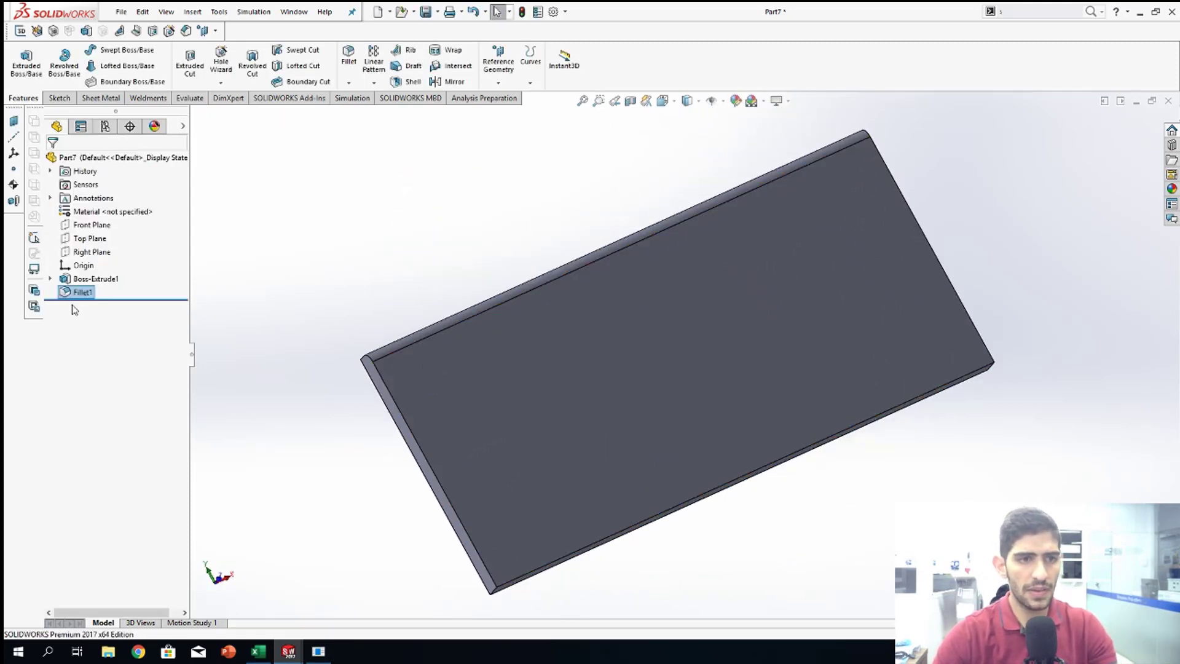
{"action": "left_click", "coordinate": [400, 420]}
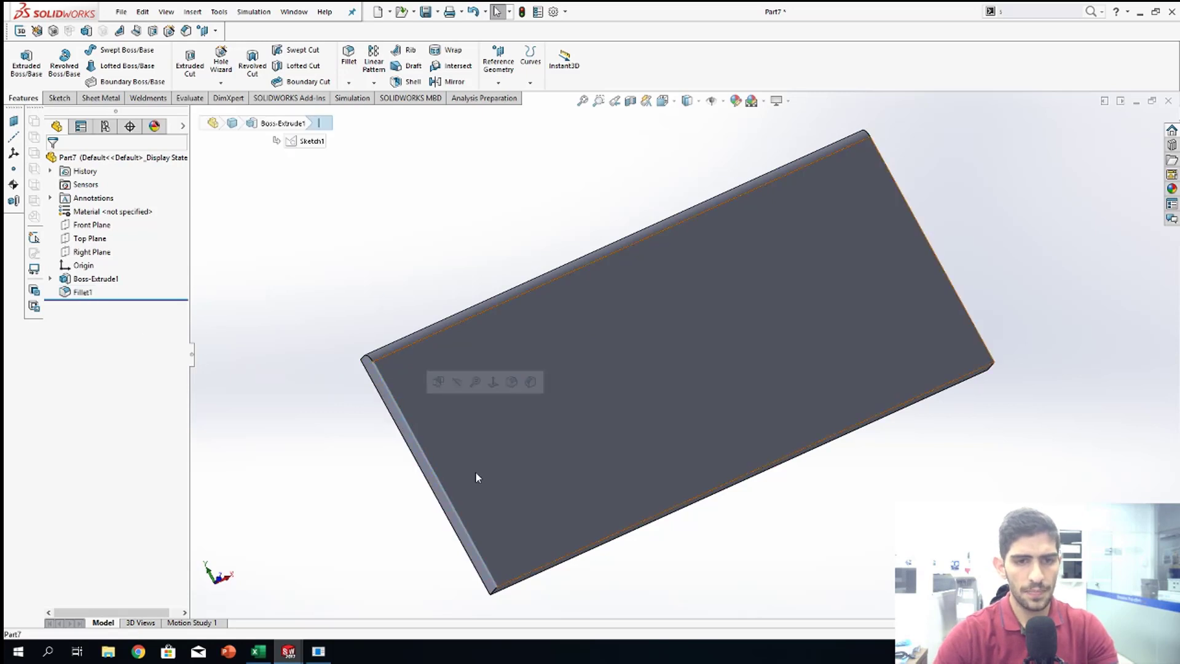
{"action": "key", "text": "ctrl+v"}
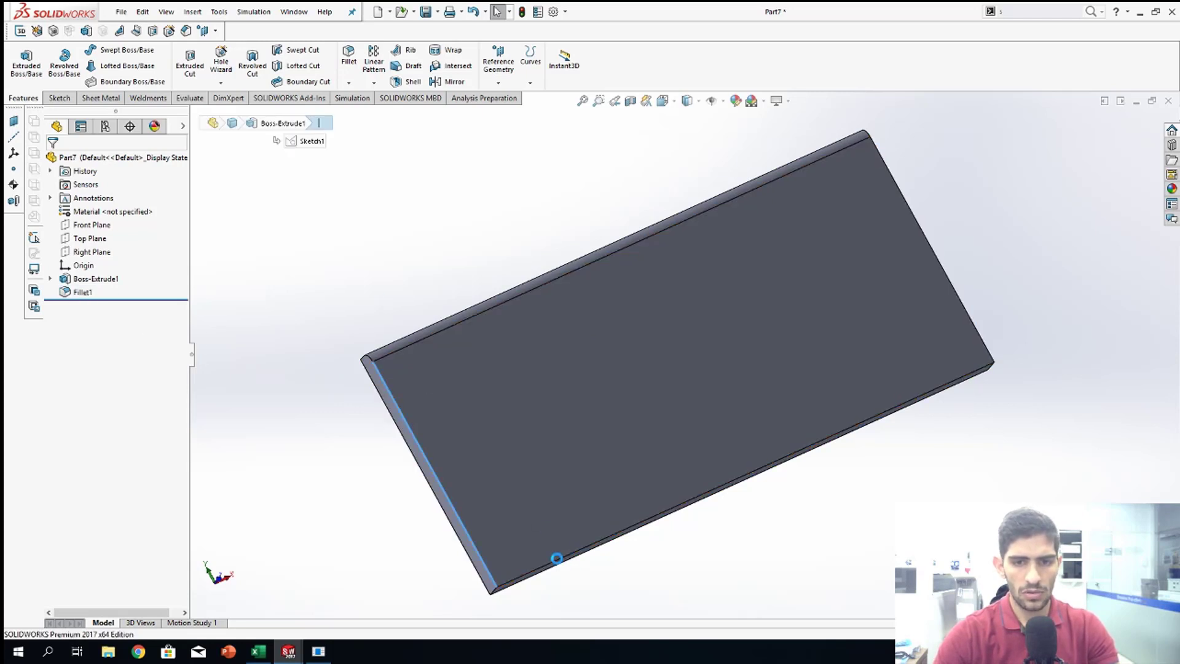
{"action": "left_click", "coordinate": [560, 560]}
{"action": "key", "text": "ctrl+v"}
{"action": "left_click", "coordinate": [954, 299]}
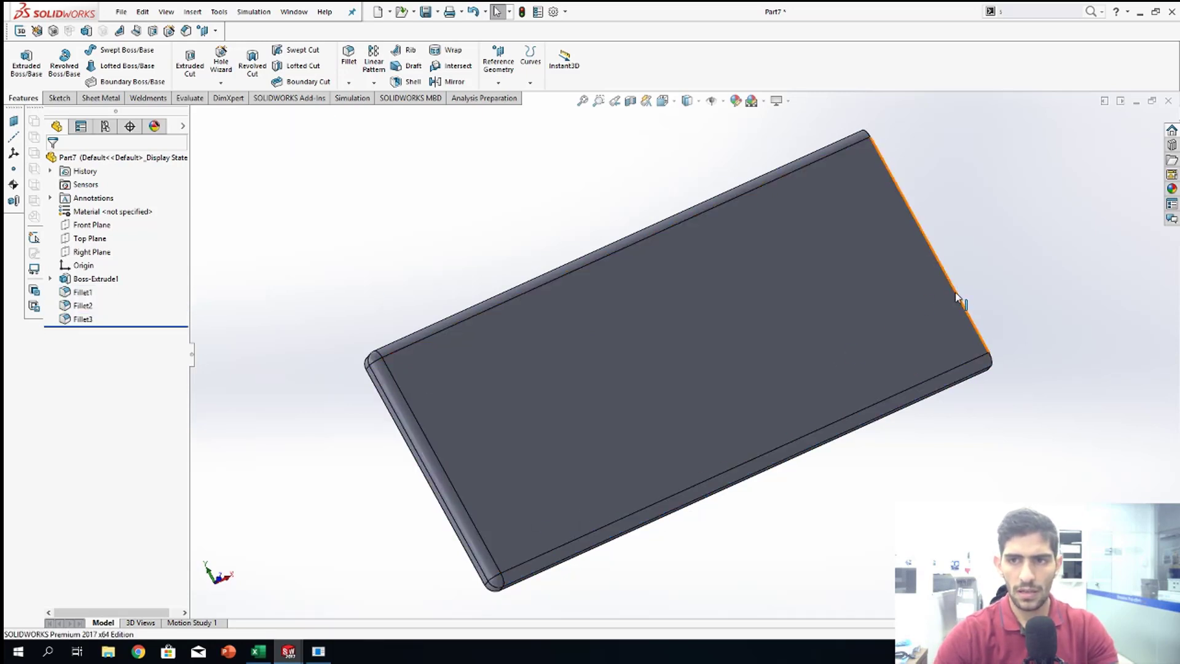
{"action": "key", "text": "ctrl+v"}
{"action": "middle_click_drag", "start_coordinate": [686, 408], "coordinate": [640, 266]}
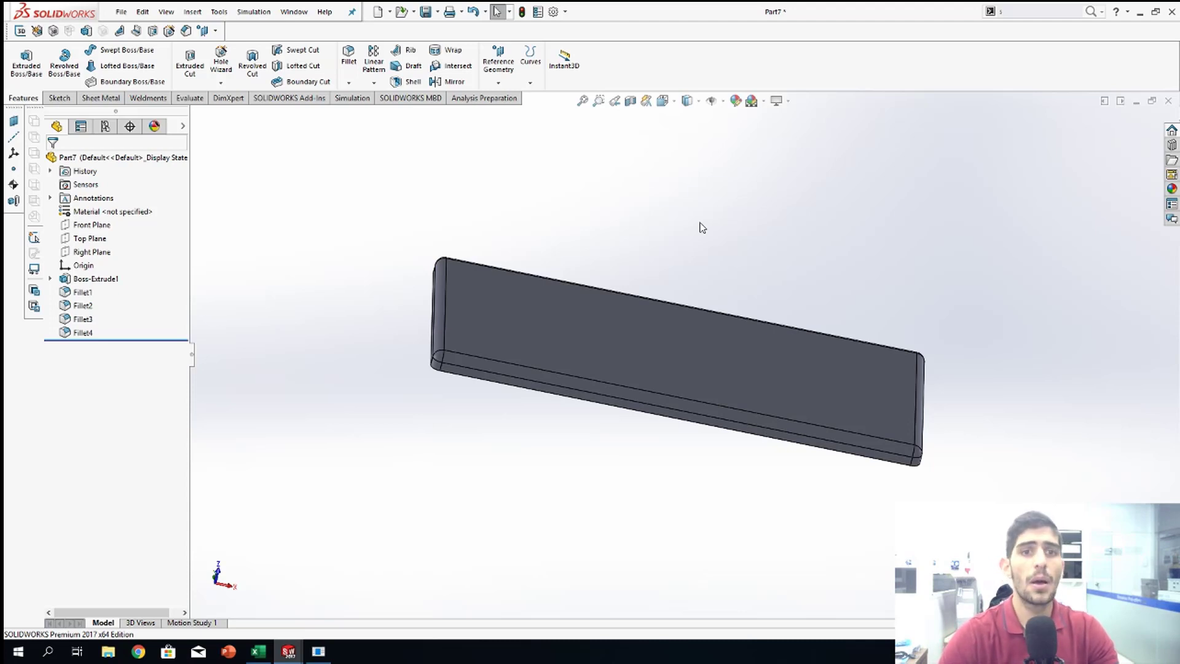
Step: Customize the commands by adding the Measure command from the Tools category to the start of the heads-up view toolbar
{"action": "left_click", "coordinate": [566, 12]}
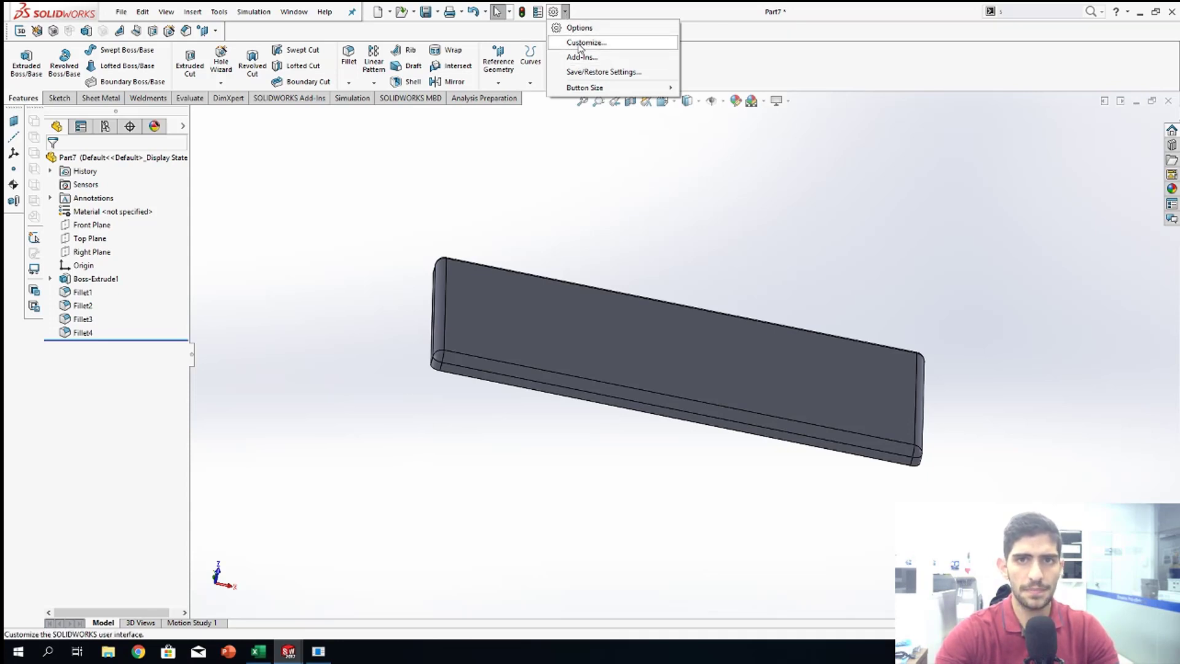
{"action": "left_click", "coordinate": [580, 43]}
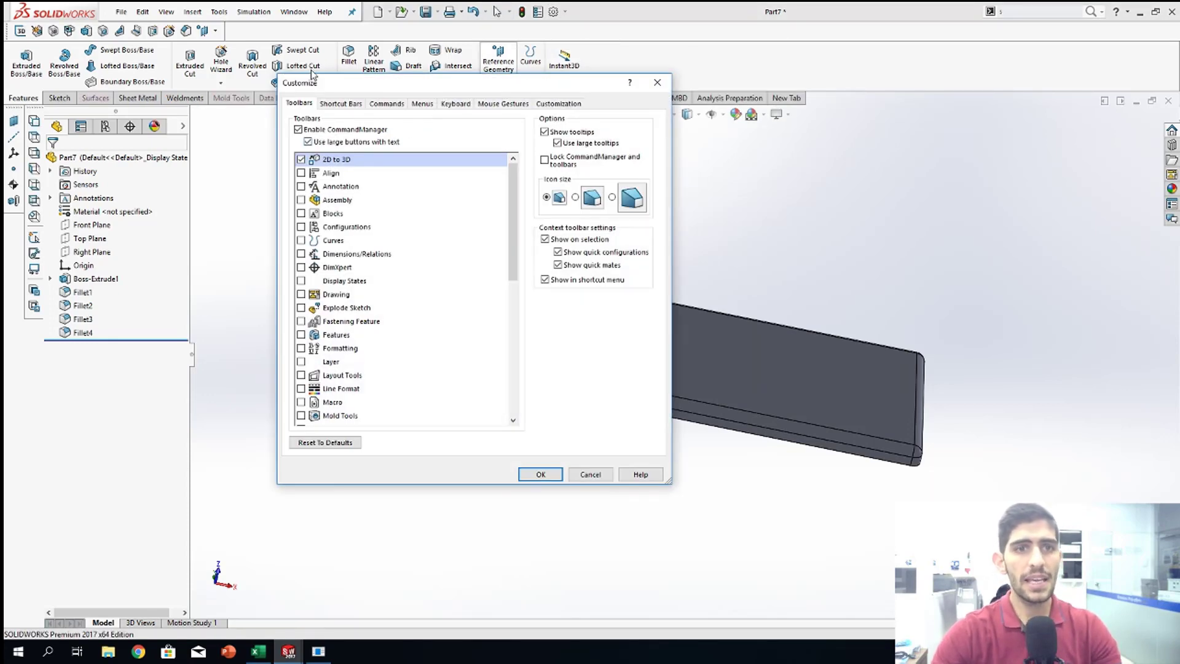
{"action": "left_click", "coordinate": [385, 104]}
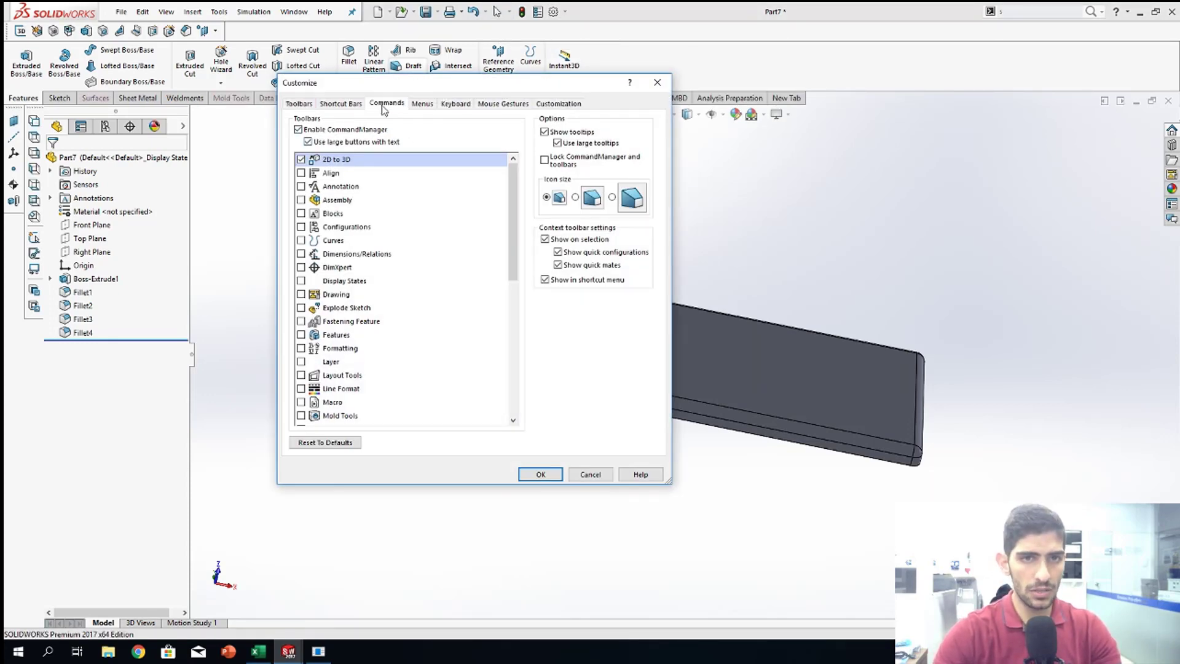
{"action": "left_click_drag", "start_coordinate": [421, 89], "coordinate": [461, 188]}
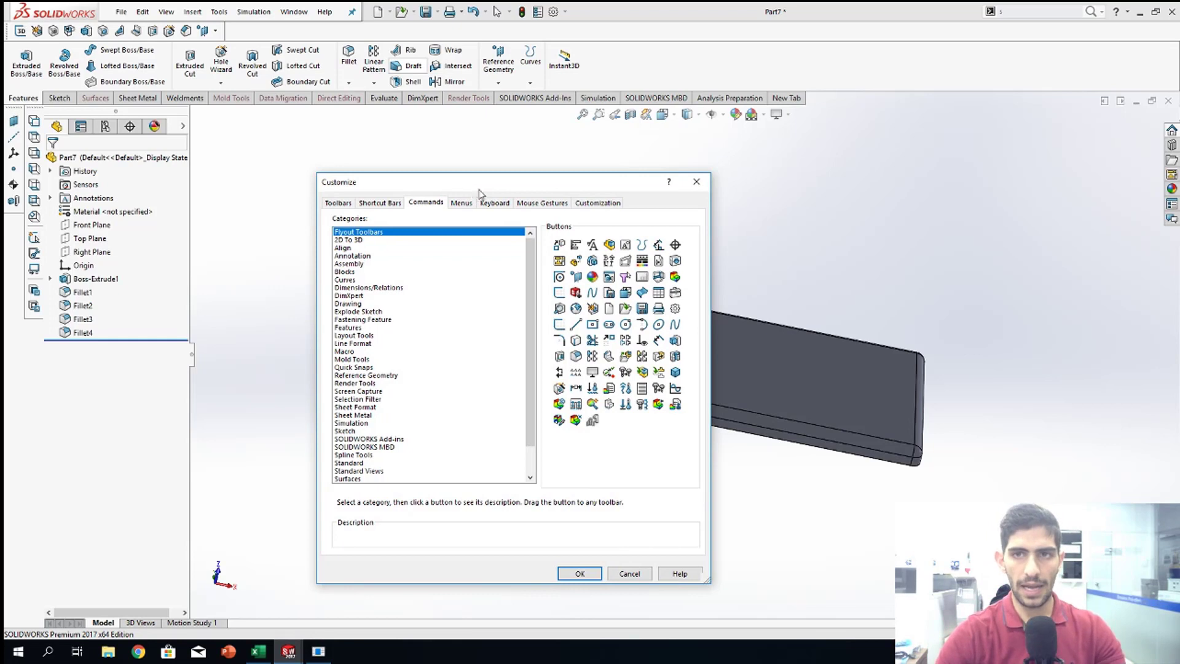
{"action": "scroll", "coordinate": [480, 332], "scroll_direction": "down", "scroll_amount": 2}
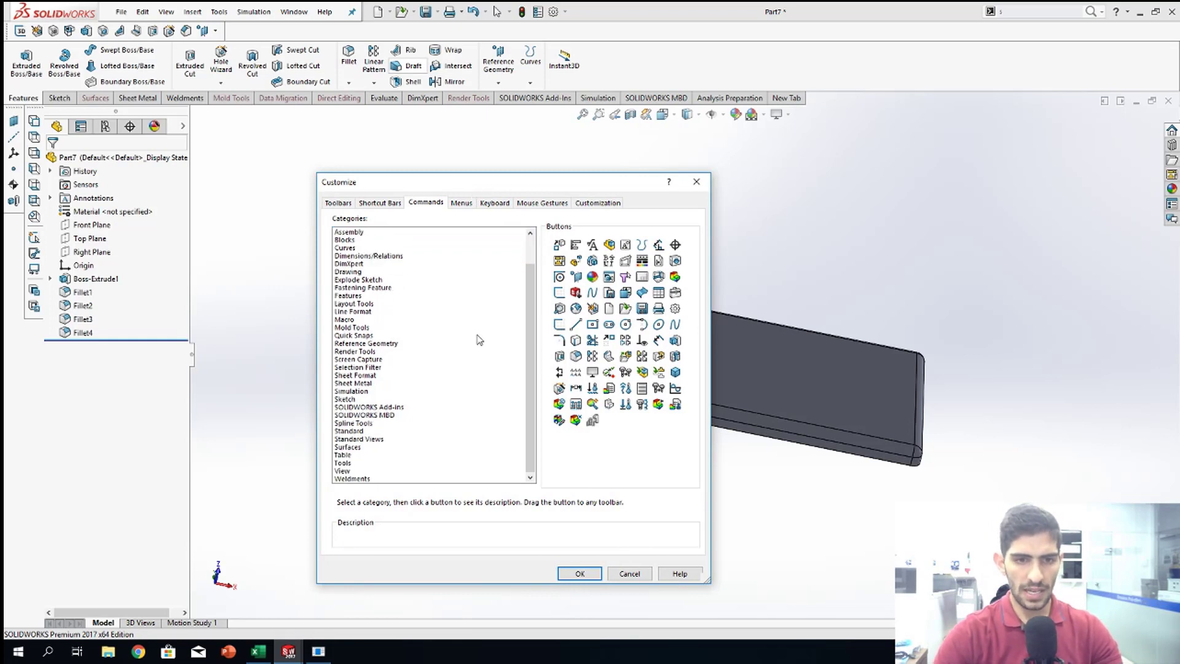
{"action": "left_click", "coordinate": [342, 463]}
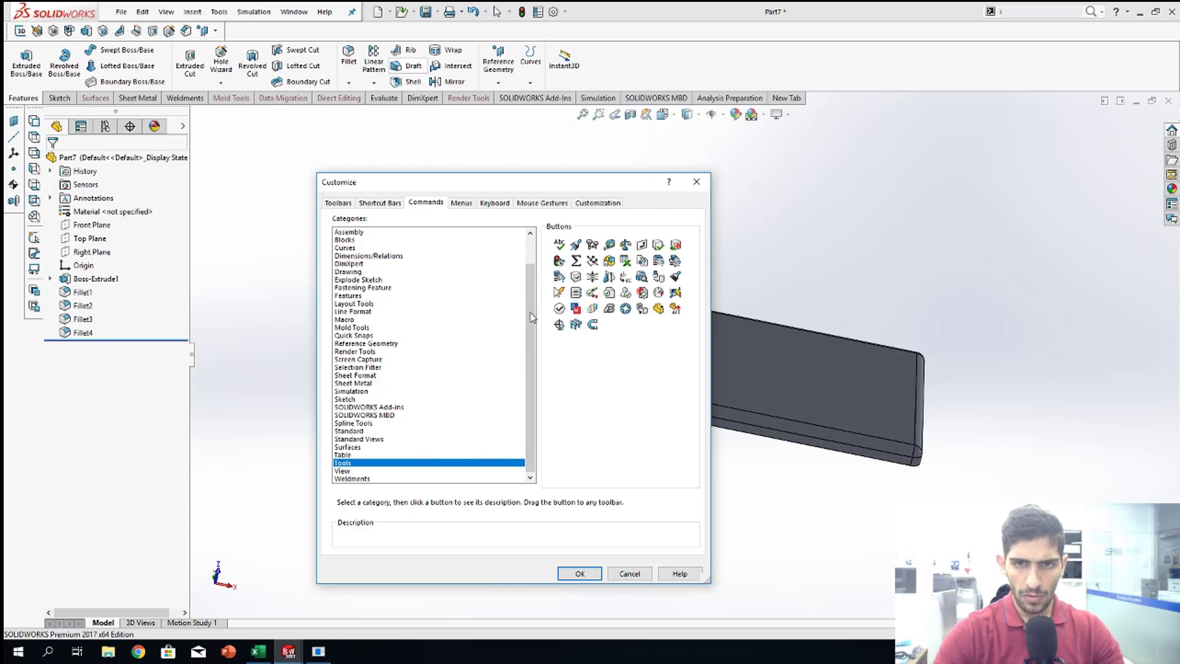
{"action": "left_click", "coordinate": [609, 245]}
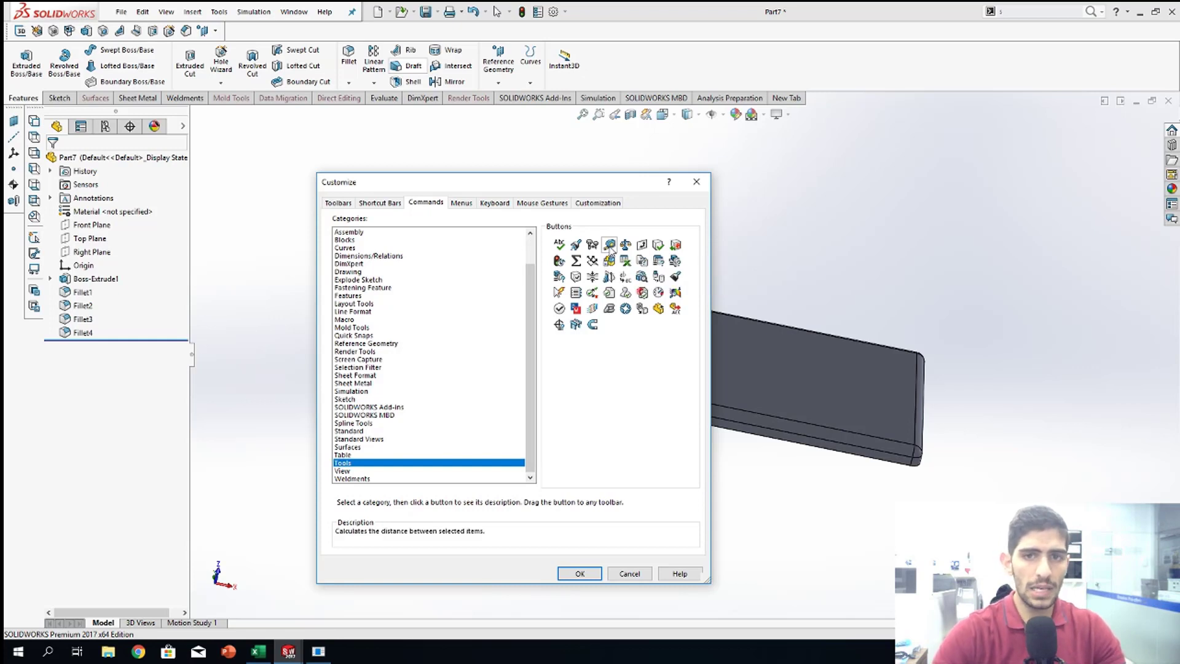
{"action": "left_click_drag", "start_coordinate": [610, 245], "coordinate": [570, 122]}
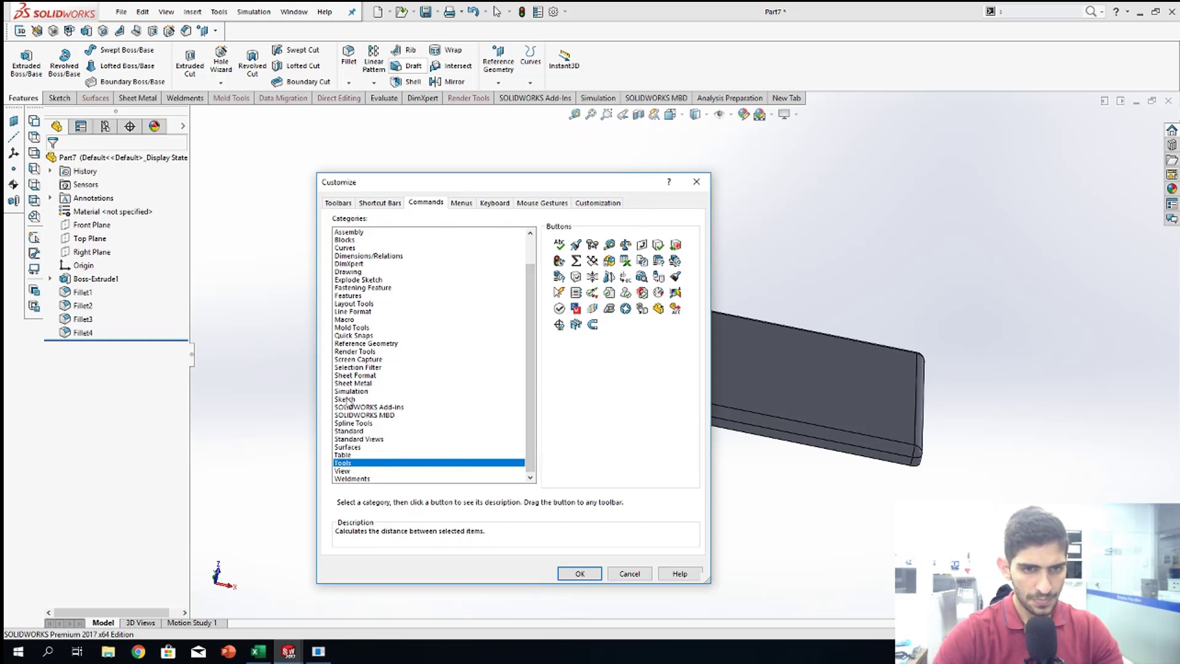
Step: Add the Normal To command from the Standard Views category to the end of the heads-up view toolbar and finish customizing
{"action": "left_click", "coordinate": [364, 441]}
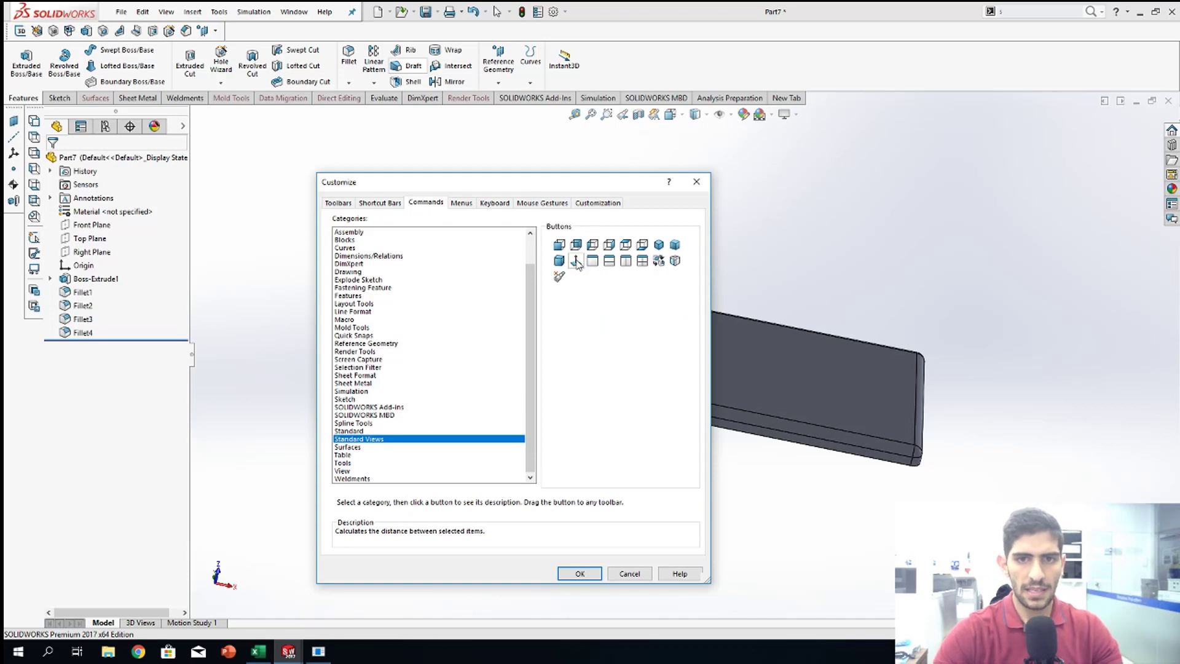
{"action": "left_click_drag", "start_coordinate": [578, 264], "coordinate": [804, 116]}
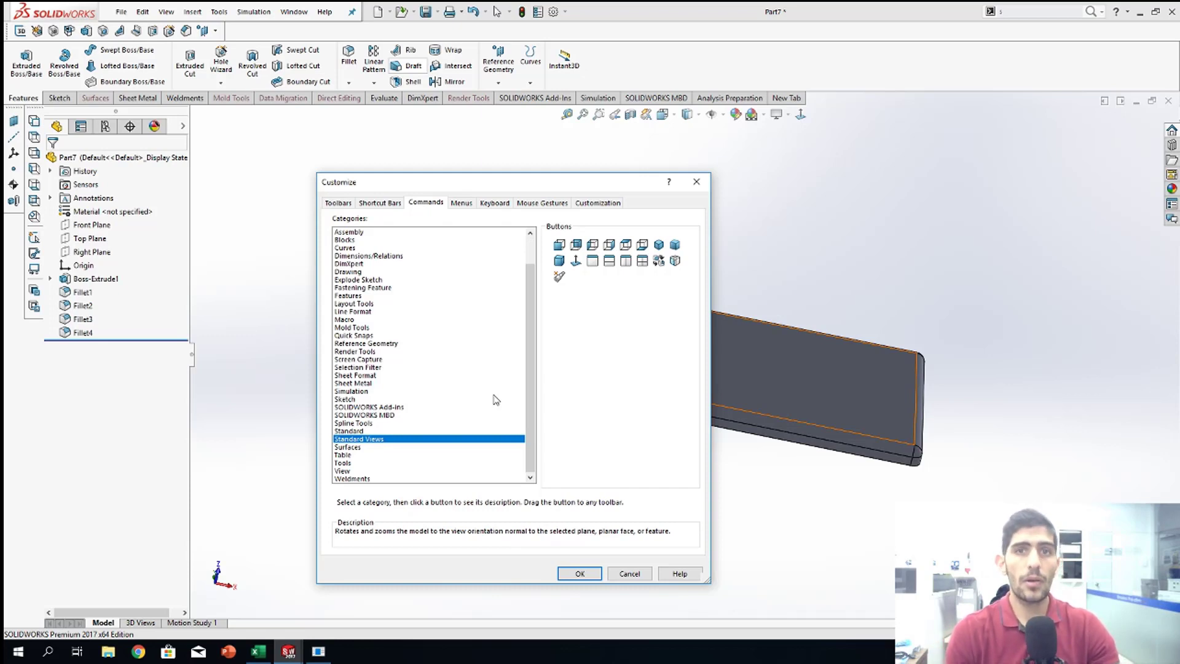
{"action": "left_click", "coordinate": [702, 185]}
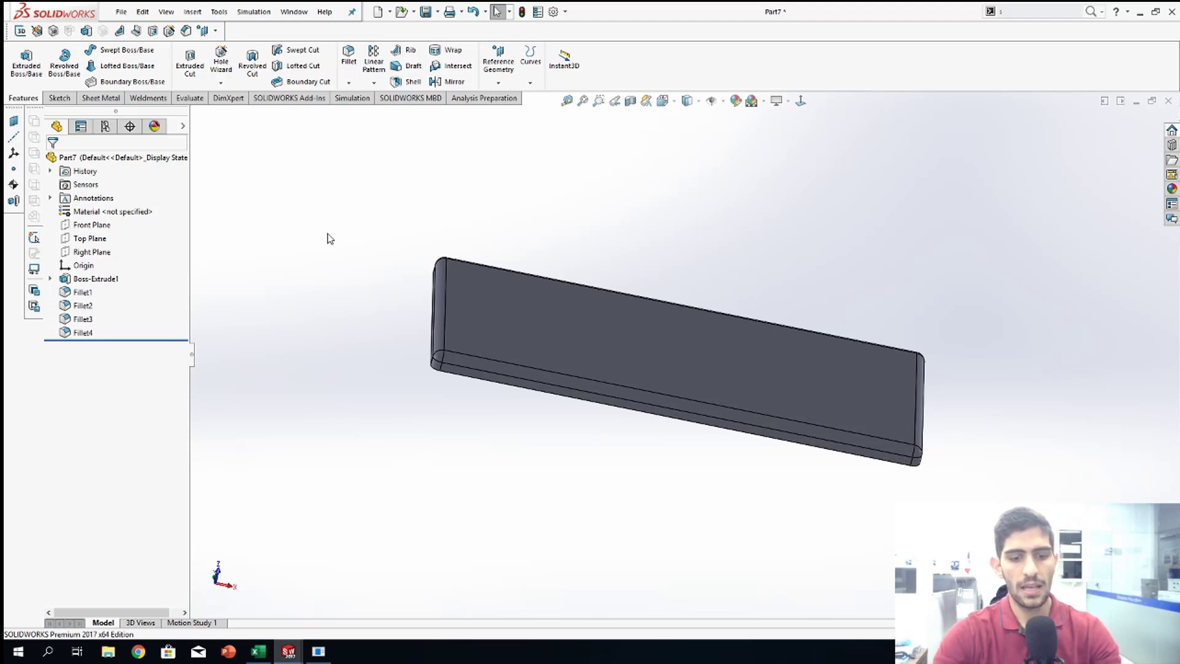
Step: Show the Selection Filter toolbar and dock it horizontally below the Model and Motion Study tabs
{"action": "key", "text": "F5"}
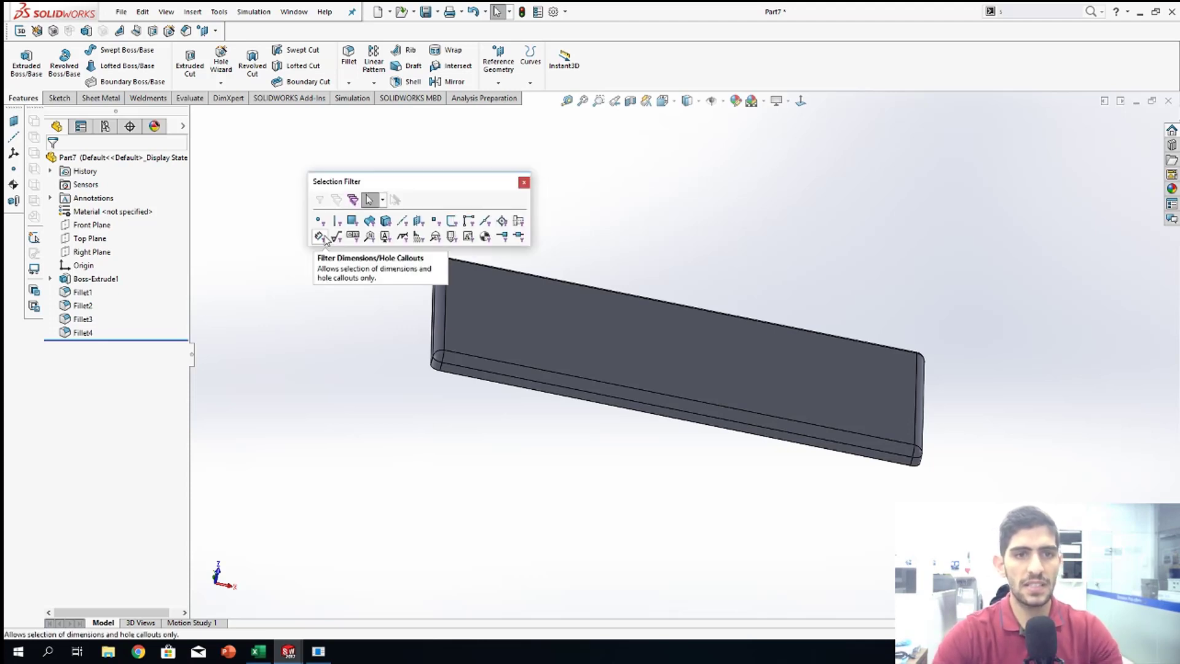
{"action": "left_click_drag", "start_coordinate": [371, 185], "coordinate": [105, 624]}
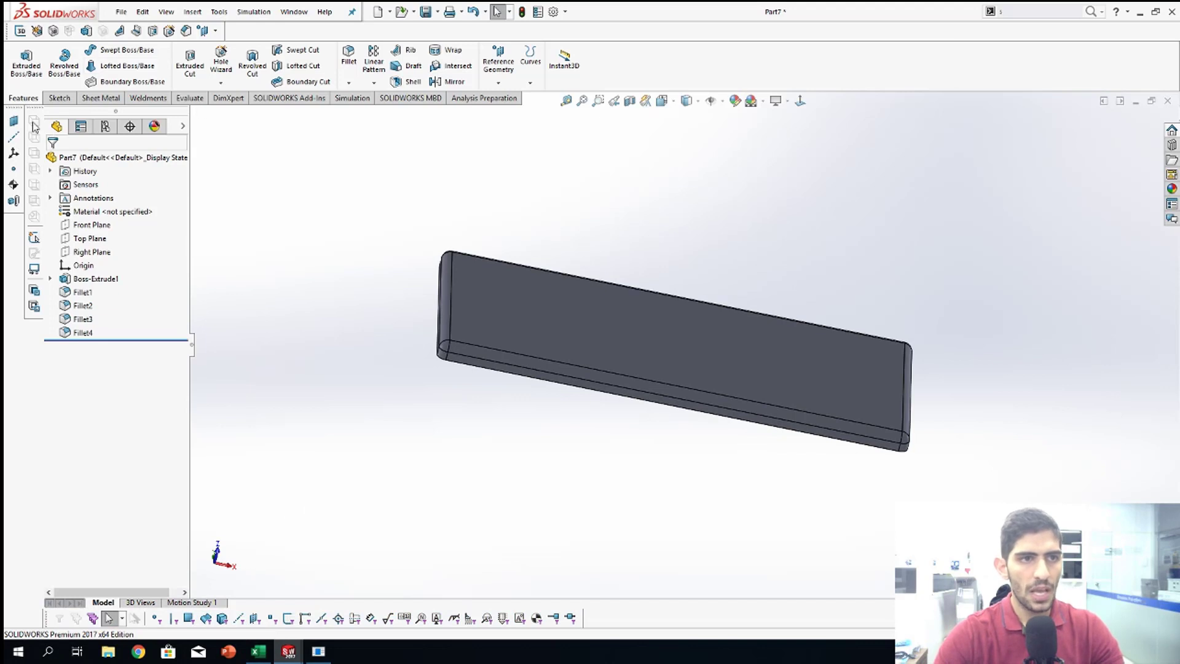
{"action": "mouse_move", "coordinate": [31, 109]}
{"action": "left_mouse_down"}
{"action": "mouse_move", "coordinate": [24, 227]}
{"action": "mouse_move", "coordinate": [6, 224]}
{"action": "mouse_move", "coordinate": [28, 218]}
{"action": "mouse_move", "coordinate": [25, 112]}
{"action": "mouse_move", "coordinate": [35, 126]}
{"action": "left_mouse_up"}
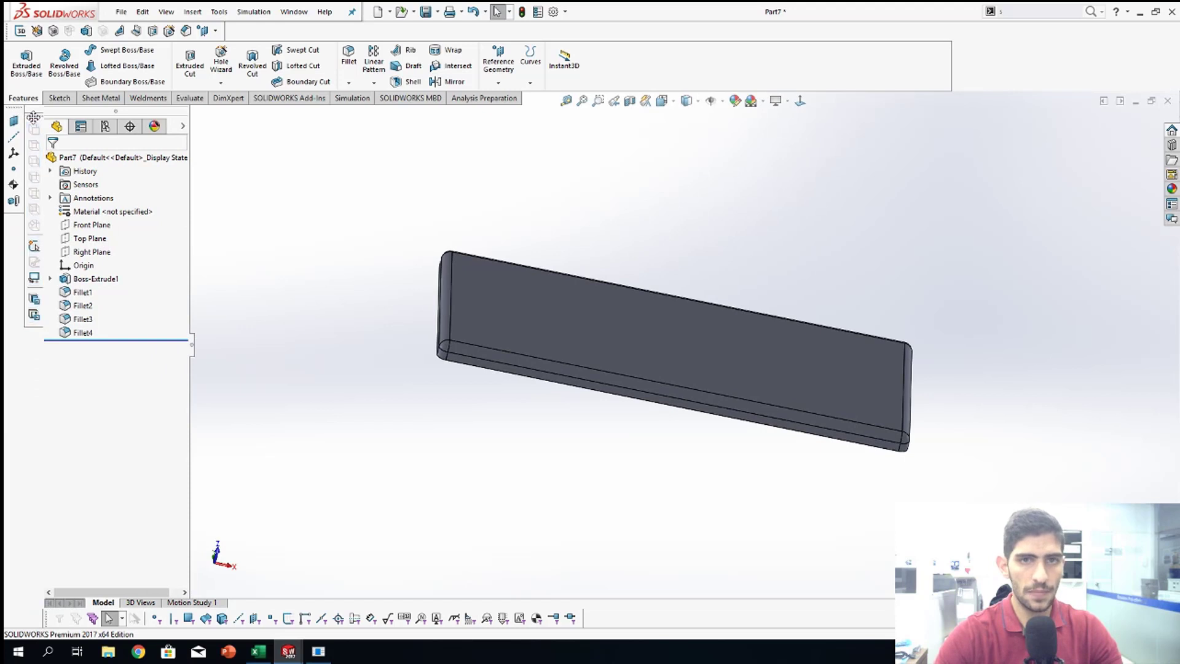
Step: Enable the Mold Tools toolbar in the Customize settings and dock it beside the 2D to 3D toolbar above the CommandManager
{"action": "right_click", "coordinate": [565, 202]}
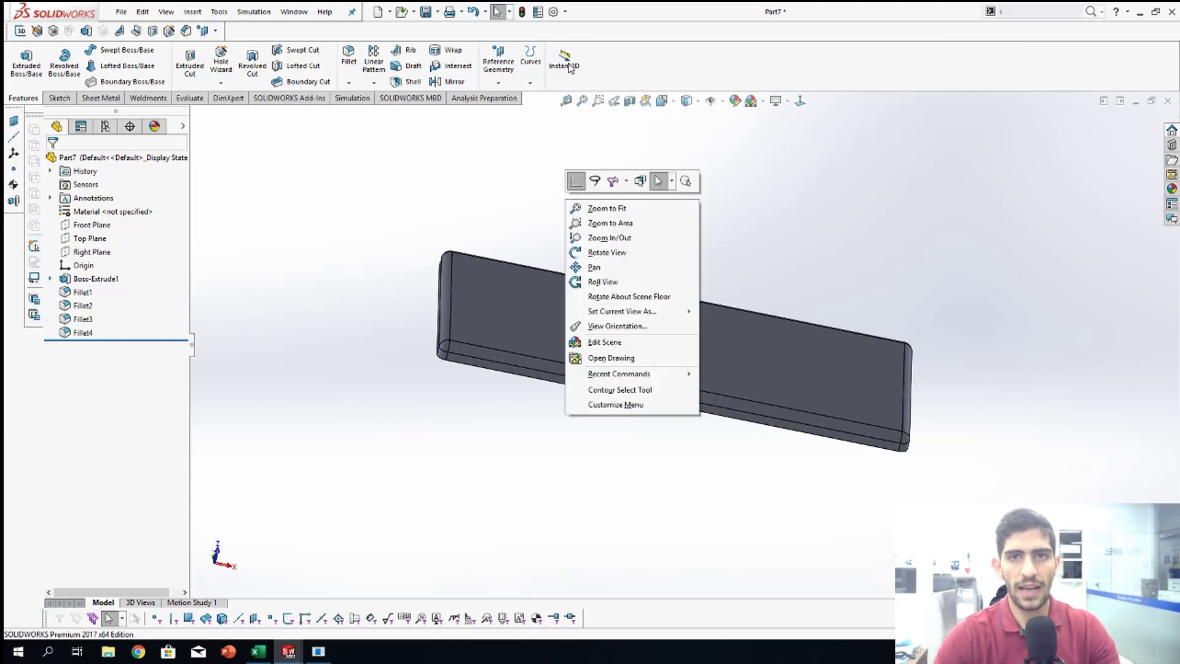
{"action": "left_click", "coordinate": [564, 11]}
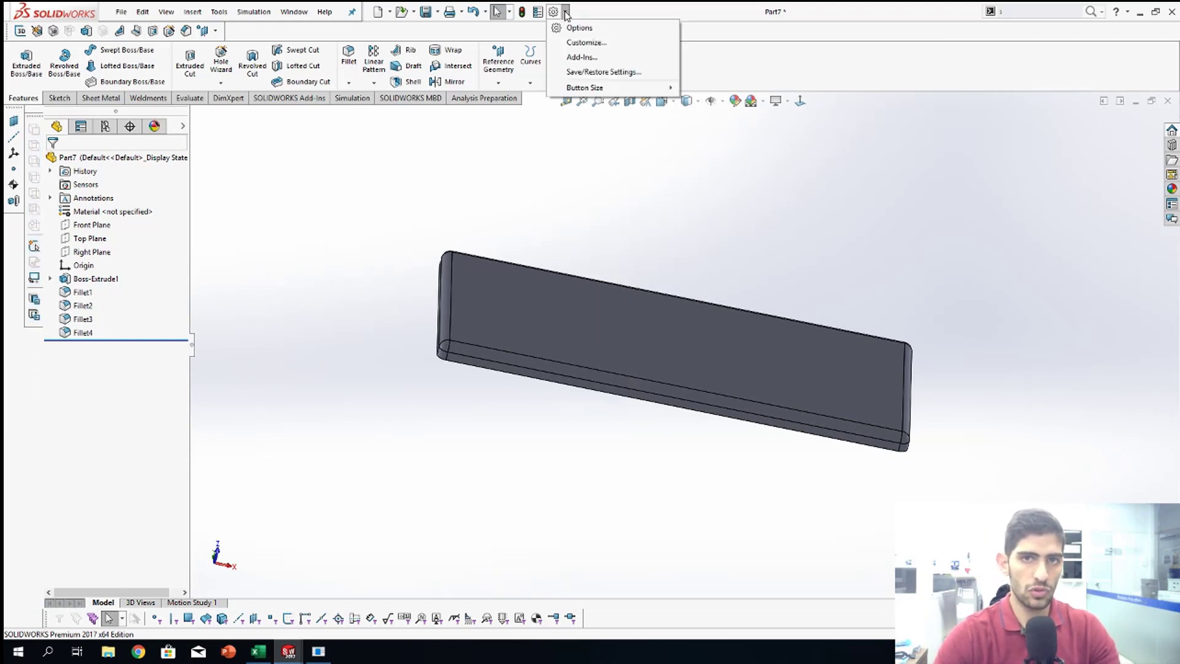
{"action": "left_click", "coordinate": [581, 42]}
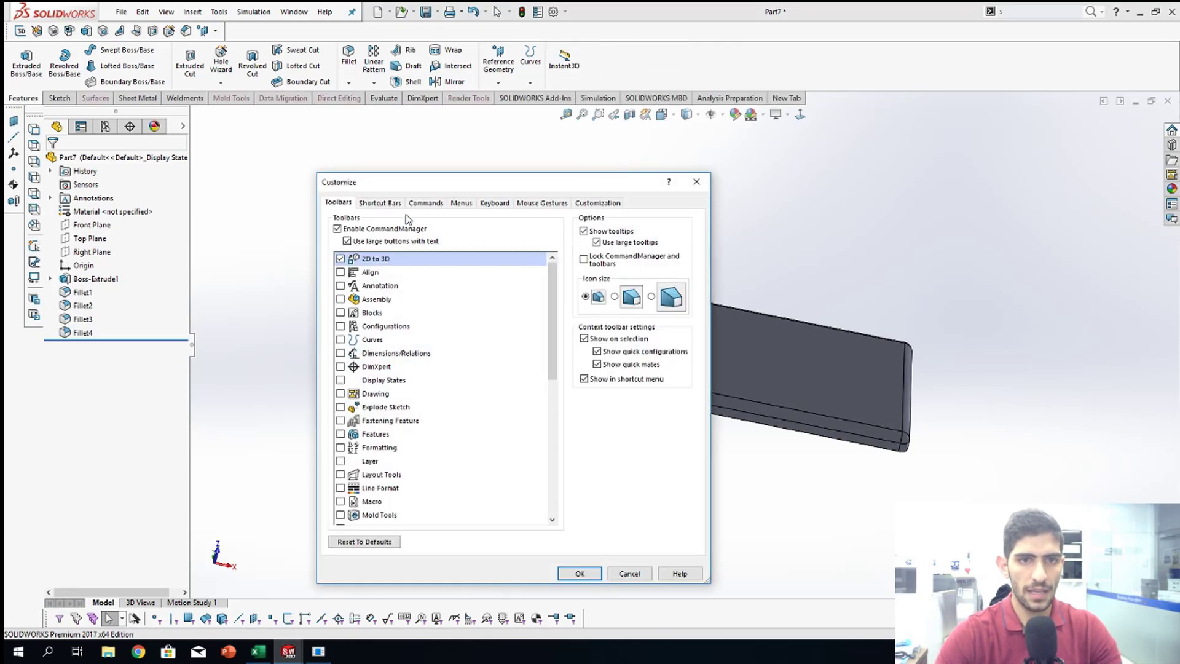
{"action": "left_click_drag", "start_coordinate": [415, 184], "coordinate": [399, 128]}
{"action": "scroll", "coordinate": [378, 342], "scroll_direction": "down", "scroll_amount": 2}
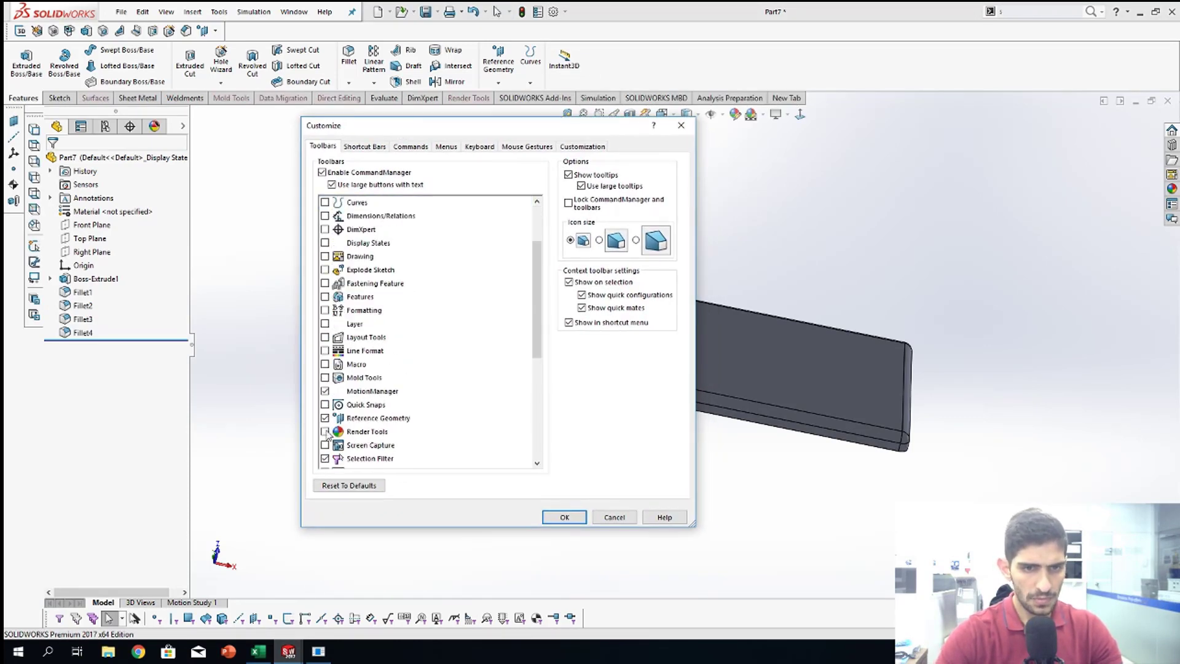
{"action": "left_click", "coordinate": [325, 378]}
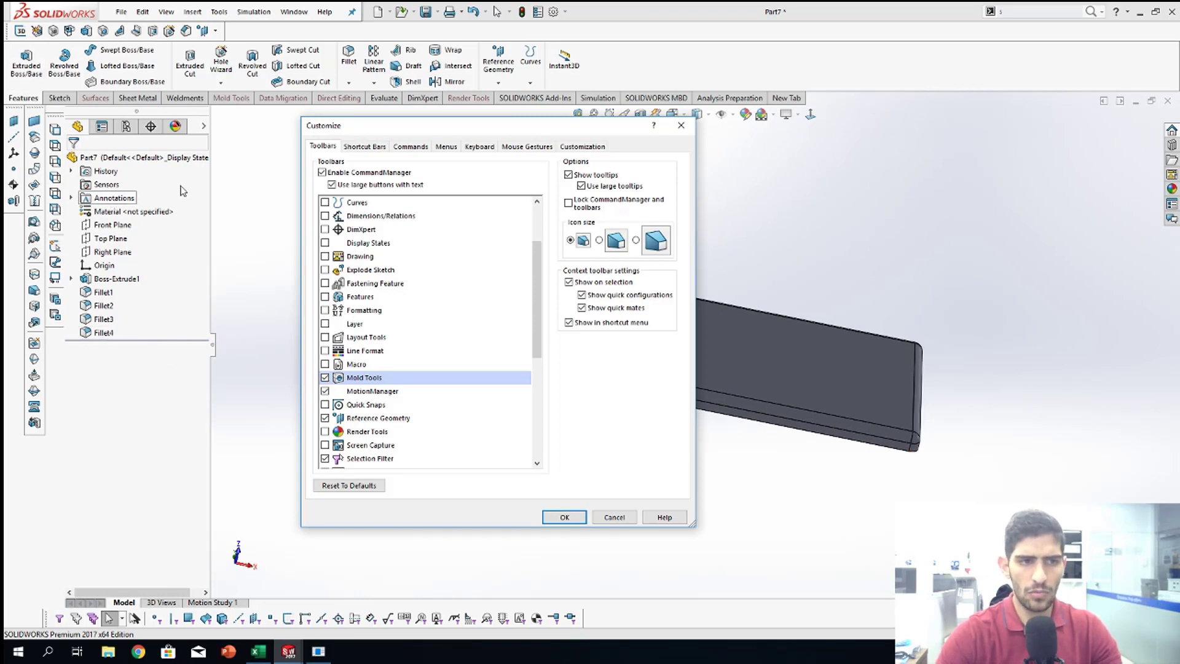
{"action": "left_click", "coordinate": [681, 125]}
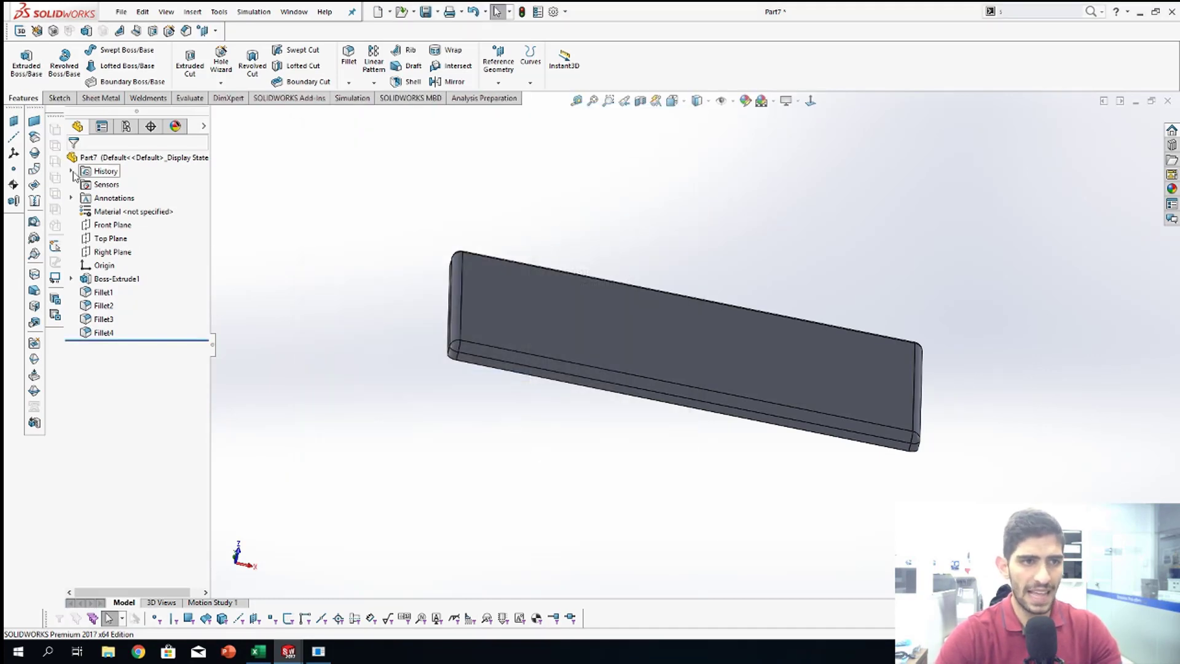
{"action": "left_click_drag", "start_coordinate": [35, 122], "coordinate": [460, 68]}
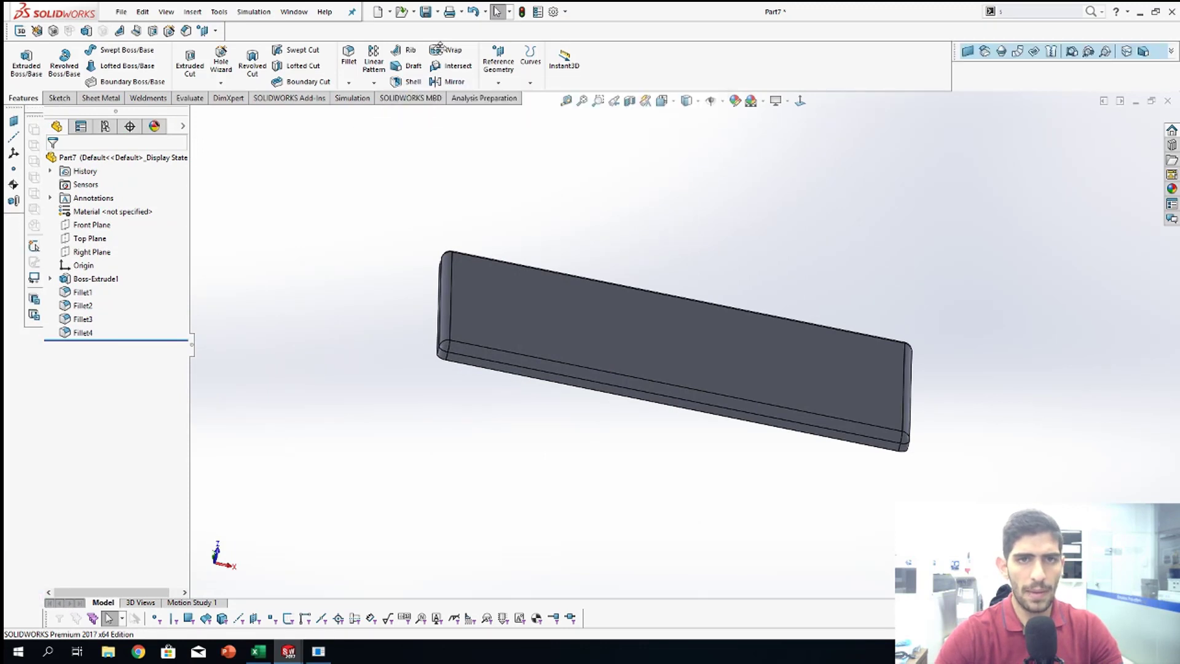
{"action": "left_click_drag", "start_coordinate": [384, 33], "coordinate": [241, 31]}
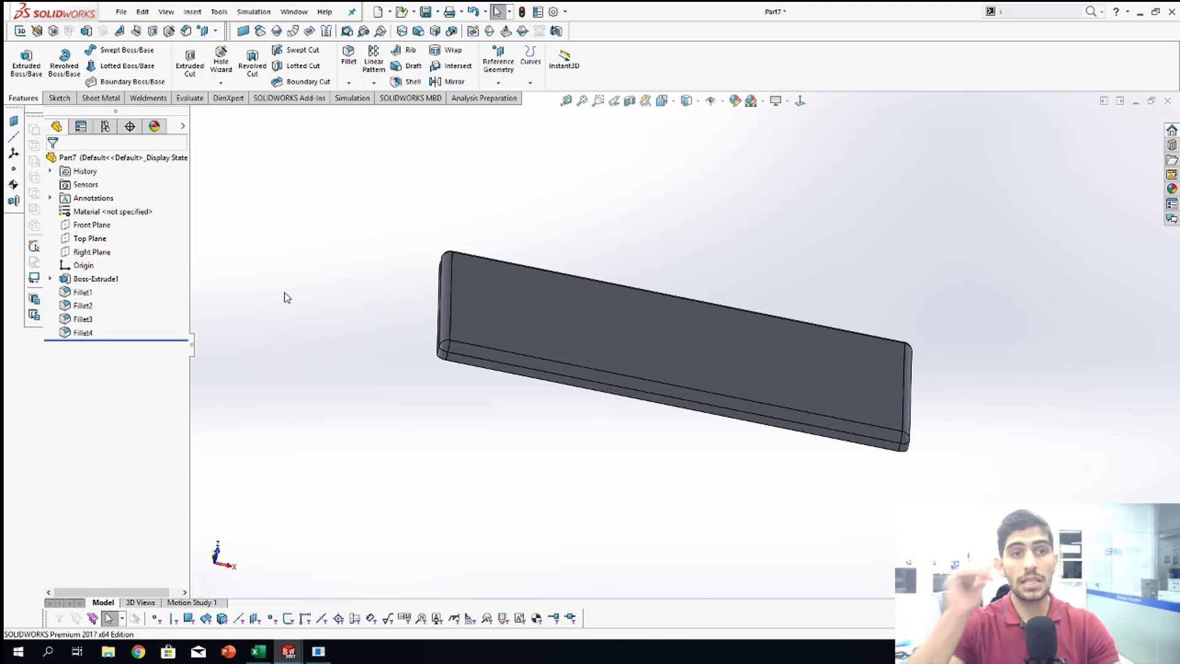